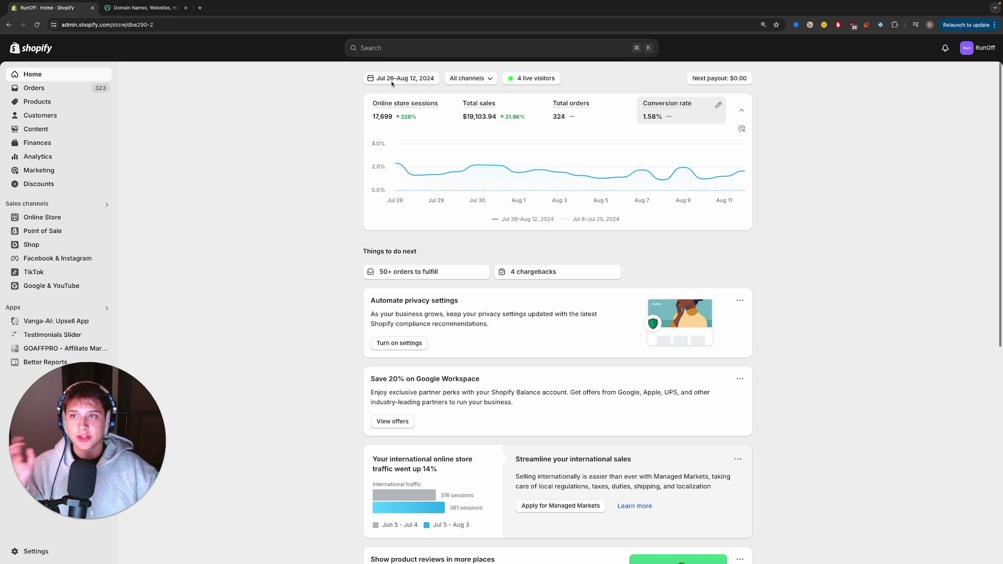
Step: Open the store's analytics dashboard and examine the online store conversion rate
left_click(38, 157)
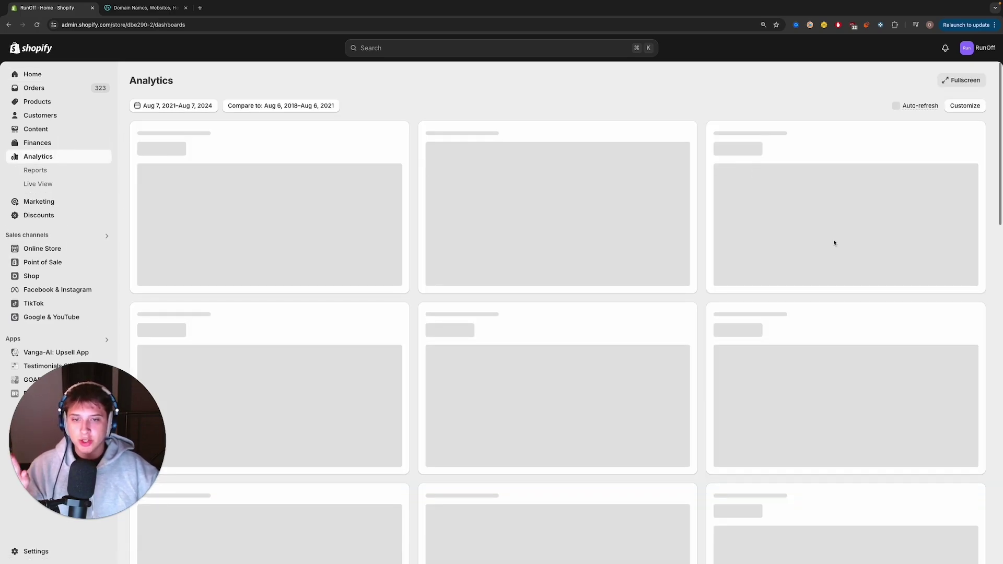
scroll(771, 253, "down", 1)
scroll(771, 253, "up", 1)
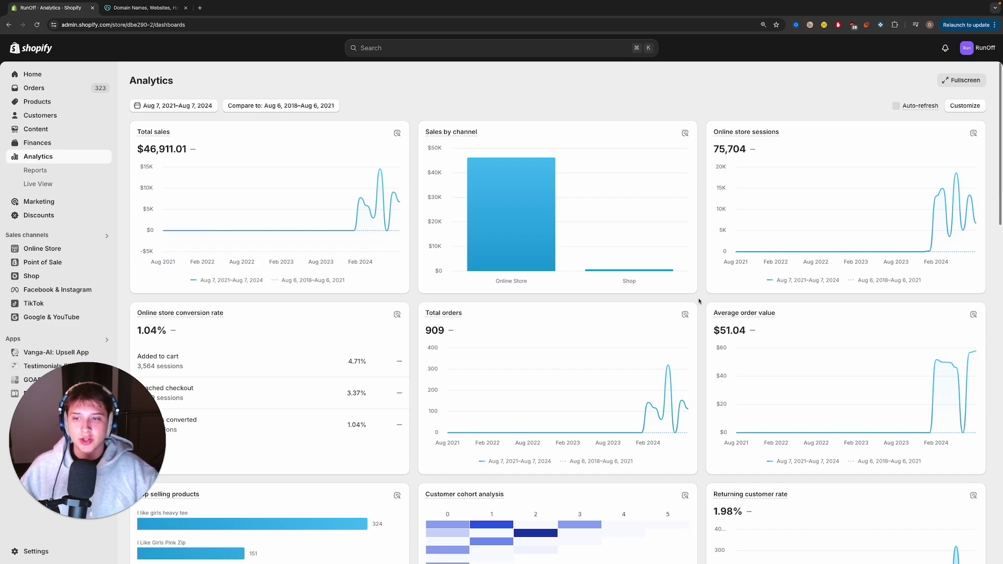
scroll(699, 301, "down", 1)
left_click_drag(168, 312, 130, 311)
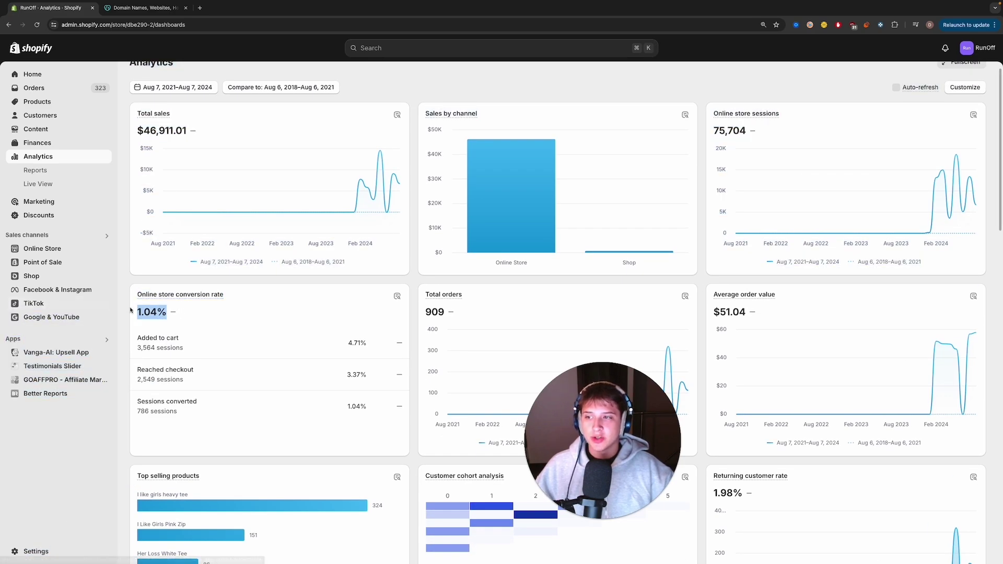
Step: Open the online store conversion over time report, inspect the early 2024 part of the chart, and return to the dashboard
left_click(397, 296)
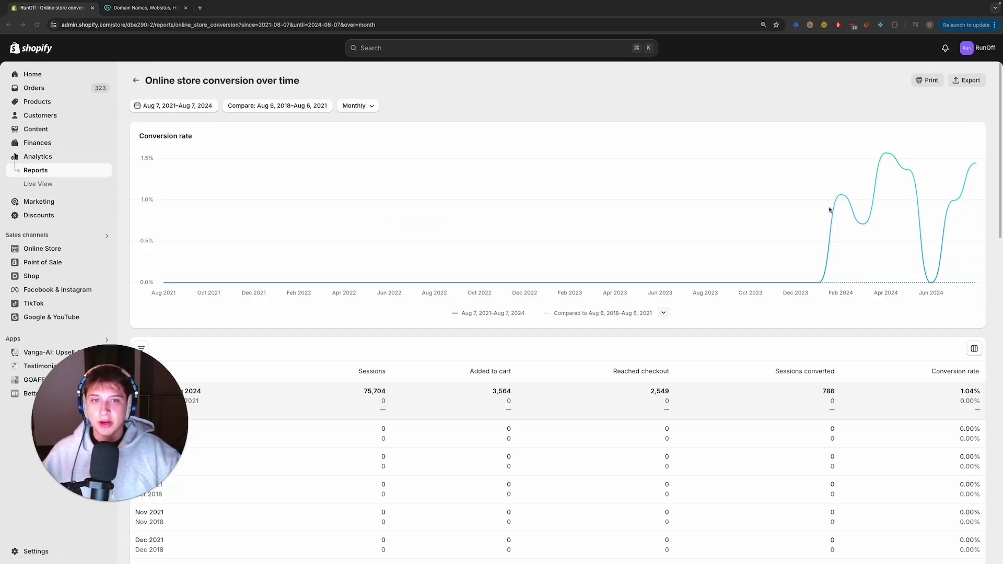
mouse_move(835, 204)
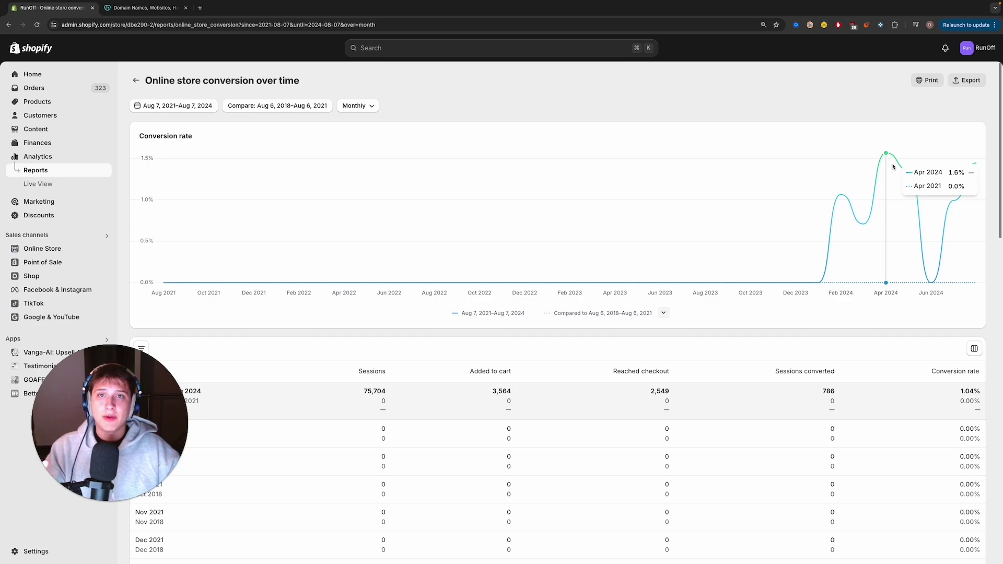
left_click(137, 81)
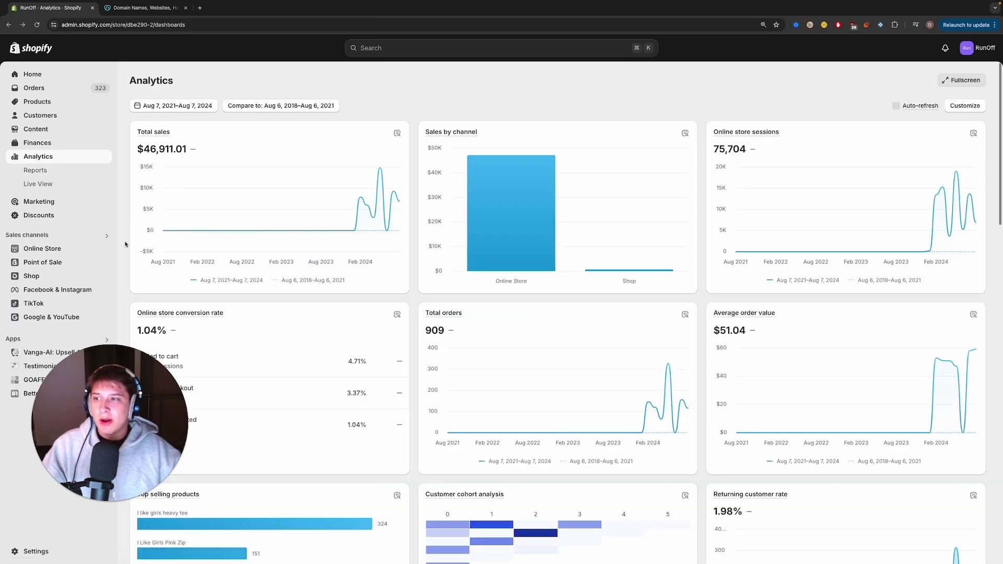
Step: View the live RunOff storefront in the iPhone 12 Pro preview and look over its homepage
left_click(107, 249)
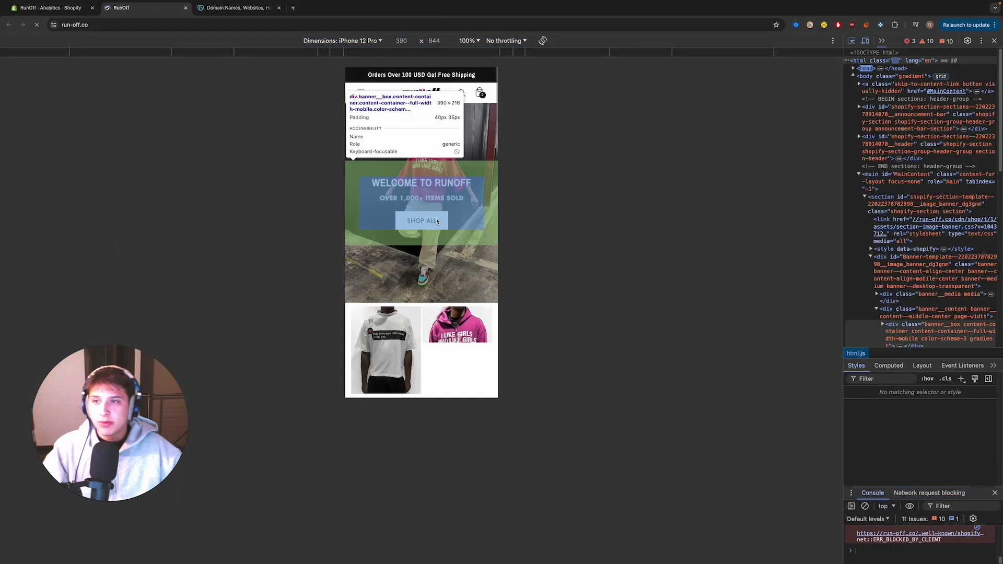
scroll(460, 209, "down", 15)
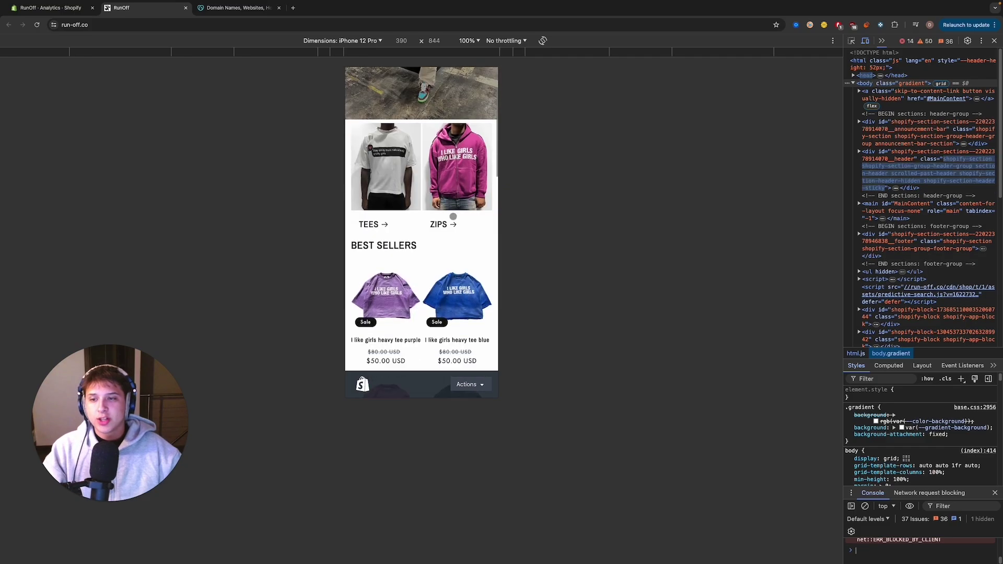
scroll(456, 216, "up", 15)
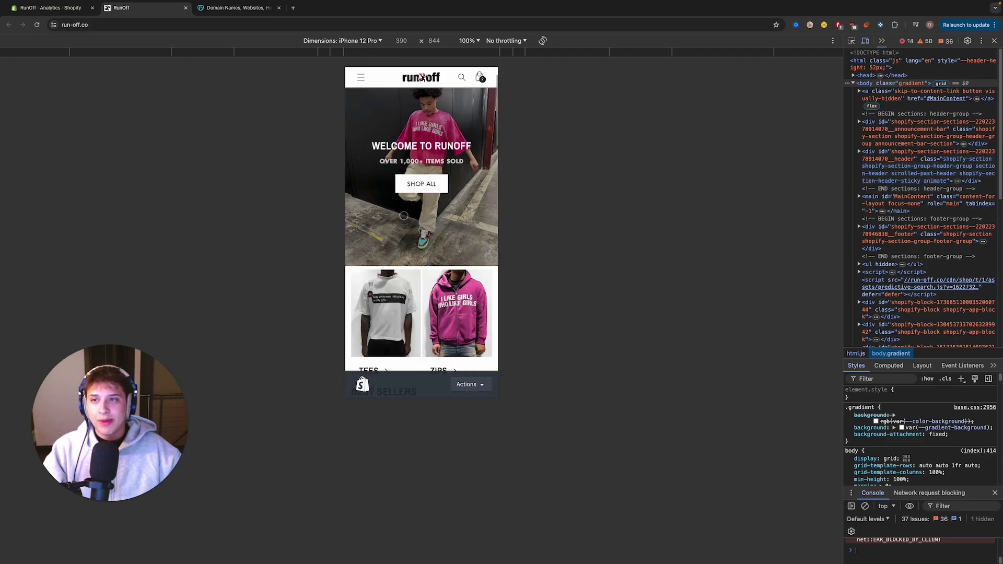
Step: Return to the Shopify admin, open the online store themes, and preview the theme with the Summer 24 Collection homepage
left_click(55, 14)
left_click(41, 248)
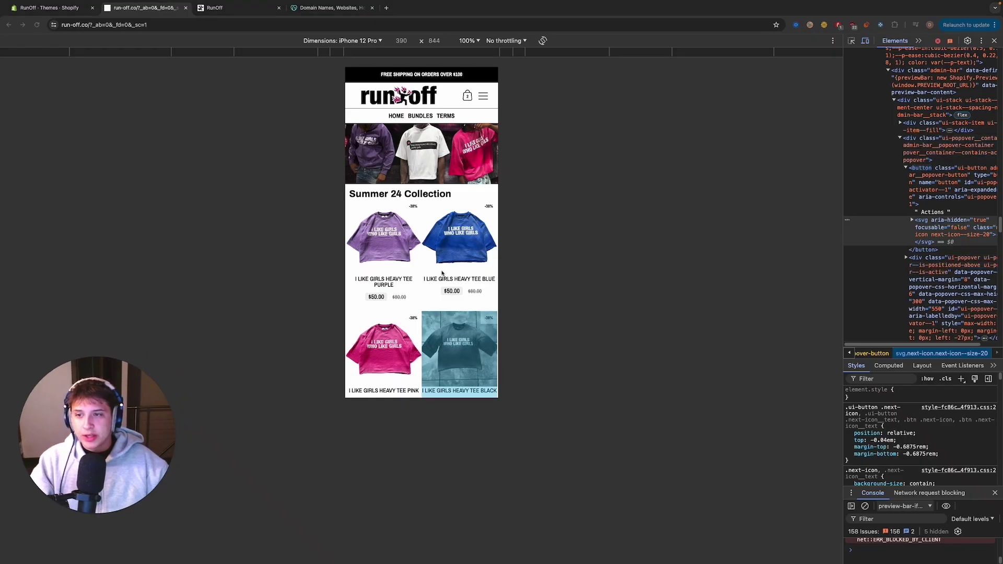
scroll(444, 163, "up", 1)
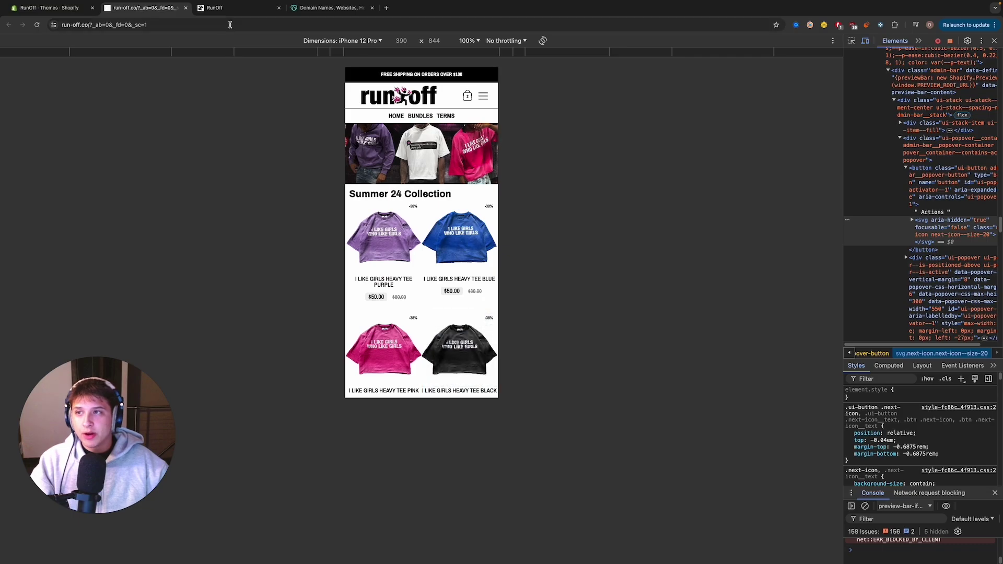
Step: Compare the run-off.co homepage's best sellers with the Summer 24 theme preview's product and Shop This Look sections
left_click(226, 8)
scroll(452, 235, "down", 5)
scroll(452, 235, "down", 1)
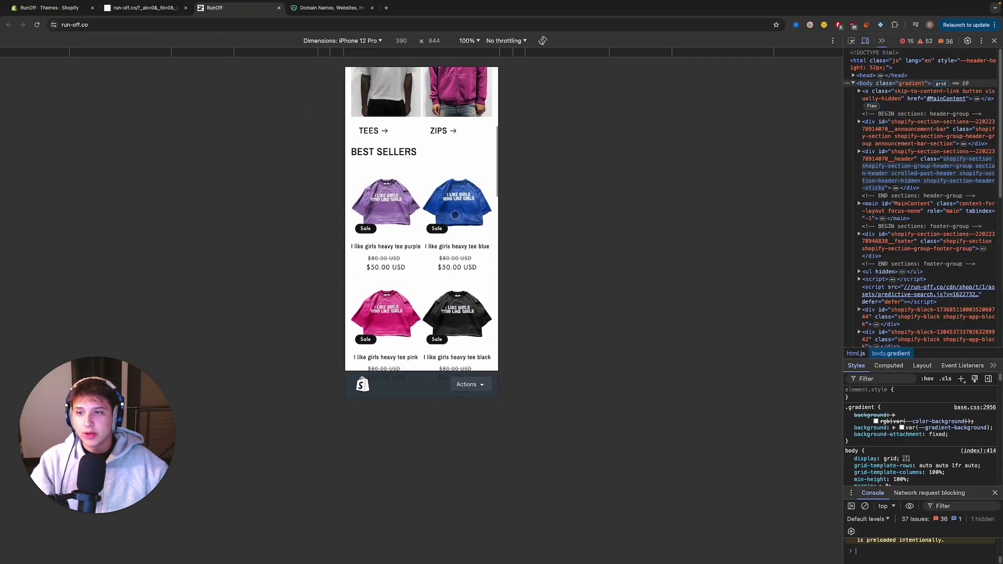
left_click(155, 9)
scroll(395, 97, "down", 10)
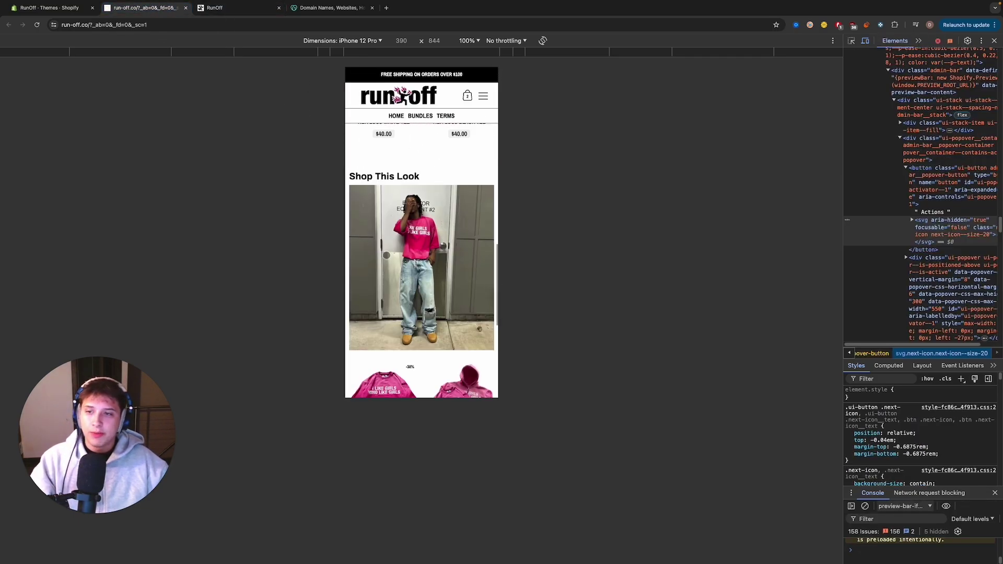
scroll(388, 251, "up", 10)
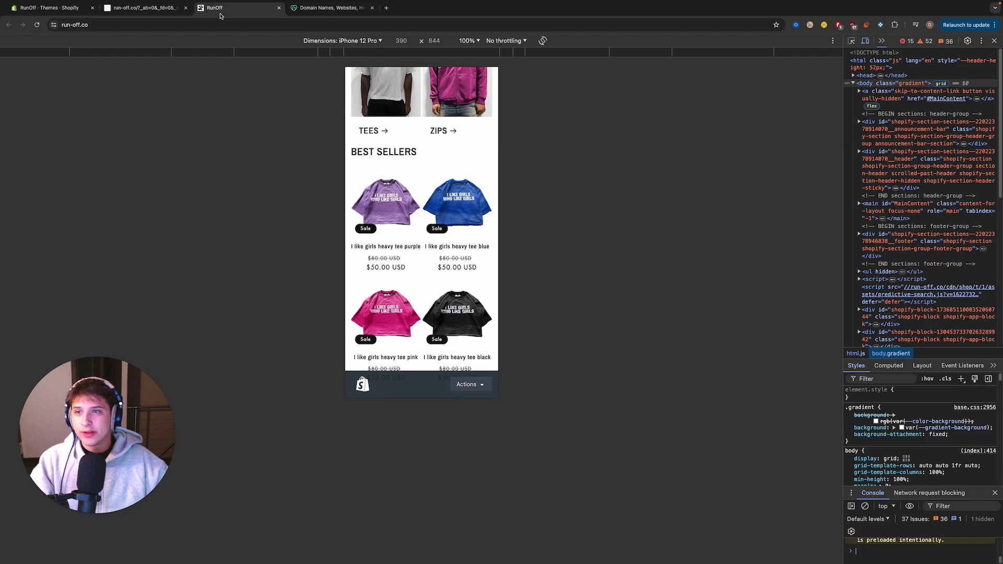
scroll(422, 235, "up", 5)
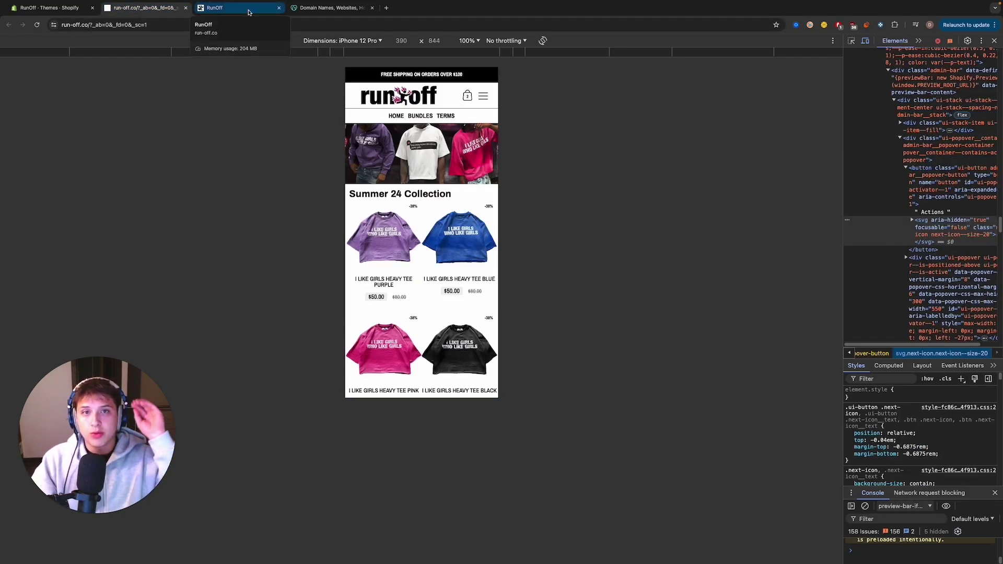
Step: Switch to GoDaddy, search for the domain name runoff, and look through the results
left_click(320, 8)
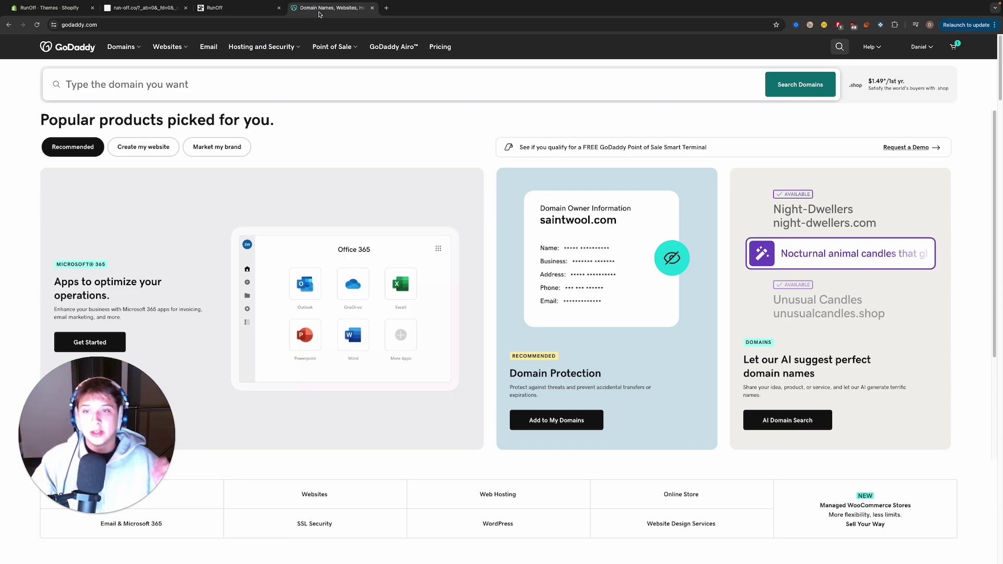
left_click(317, 89)
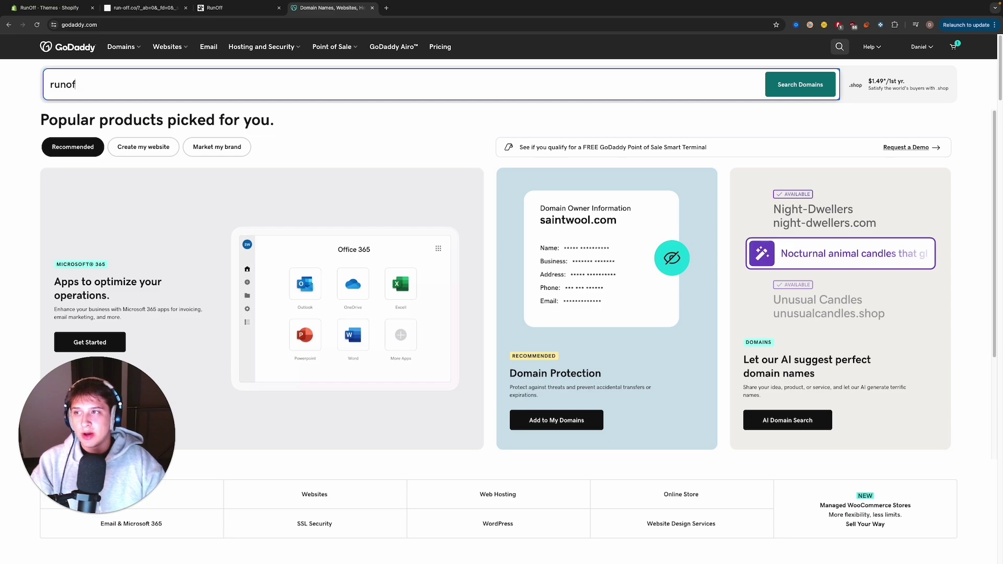
key("Return")
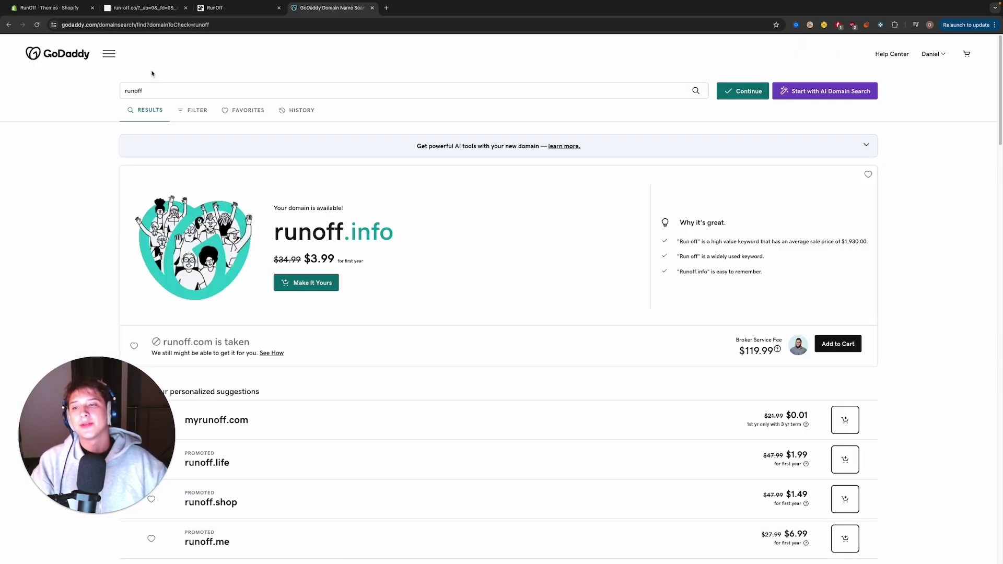
scroll(217, 279, "down", 2)
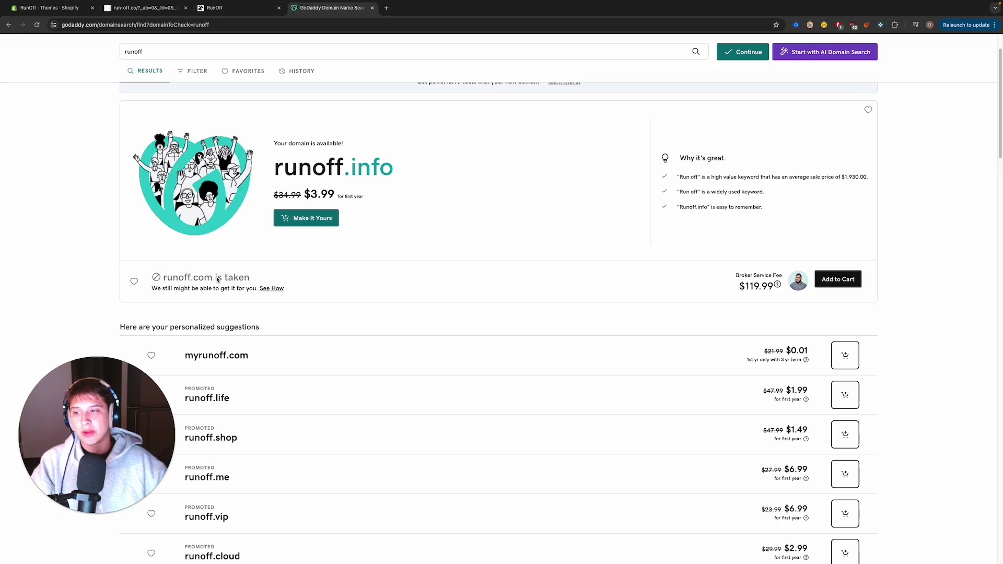
Step: Search for the domain run-off.co
scroll(217, 279, "up", 2)
left_click(173, 90)
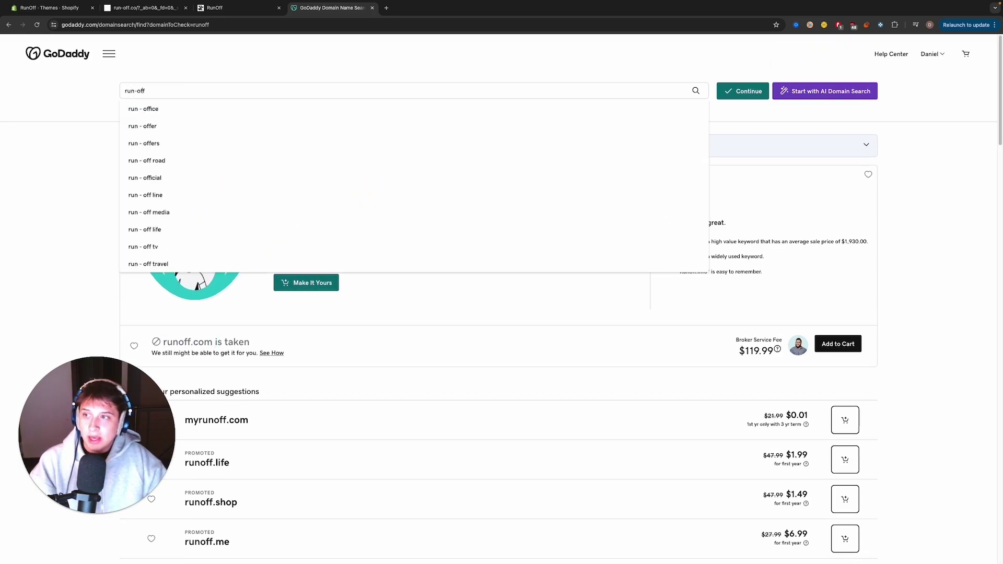
type("co")
key("Return")
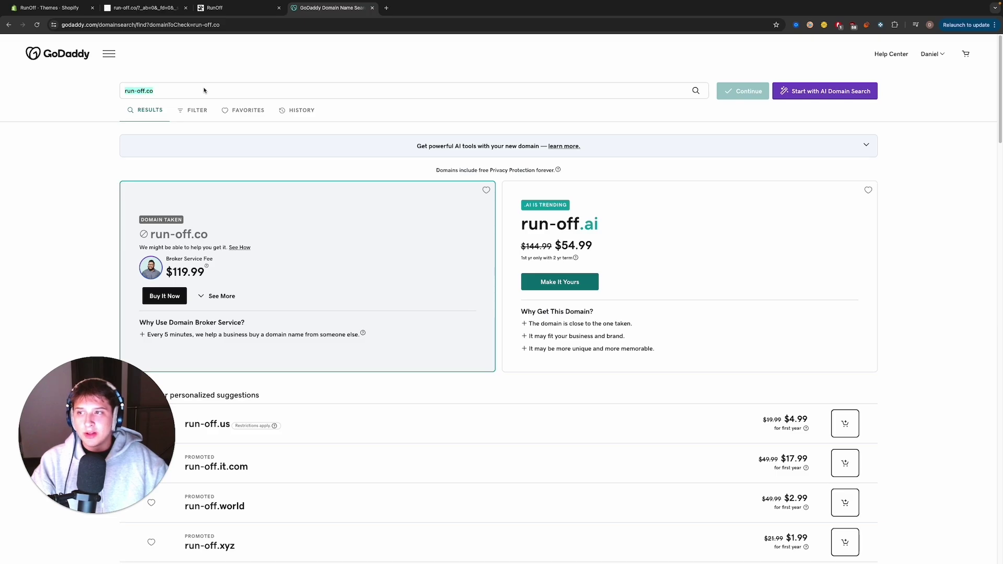
Step: Search for the domain name heavensgate and look through the suggested domains
type("heaven")
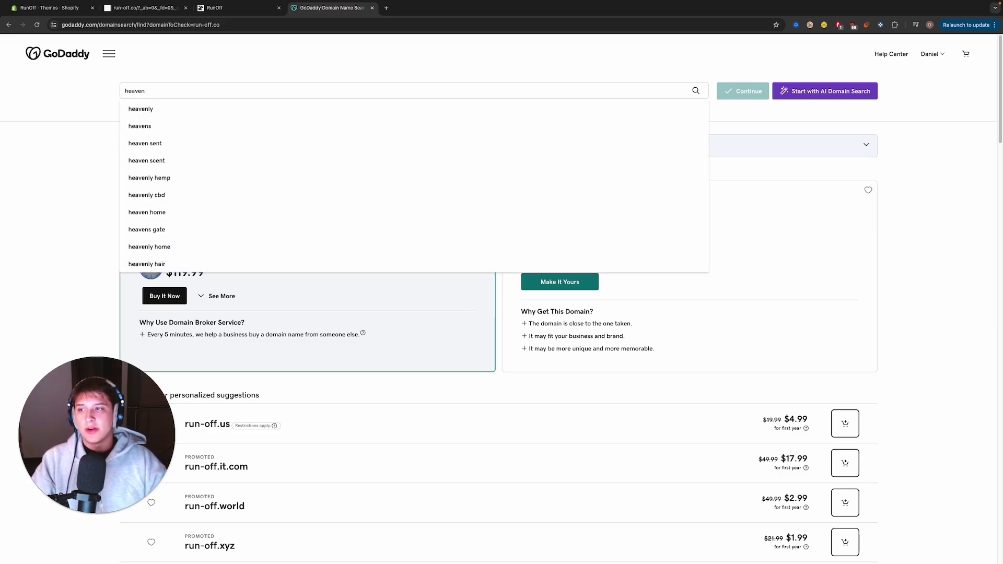
type("sgate")
key("Return")
scroll(257, 210, "down", 1)
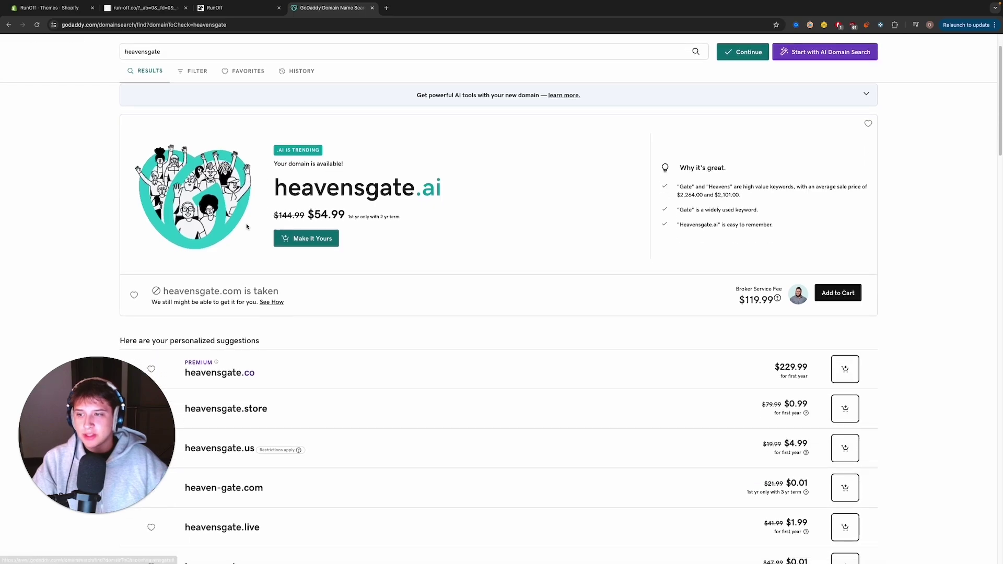
scroll(271, 290, "down", 1)
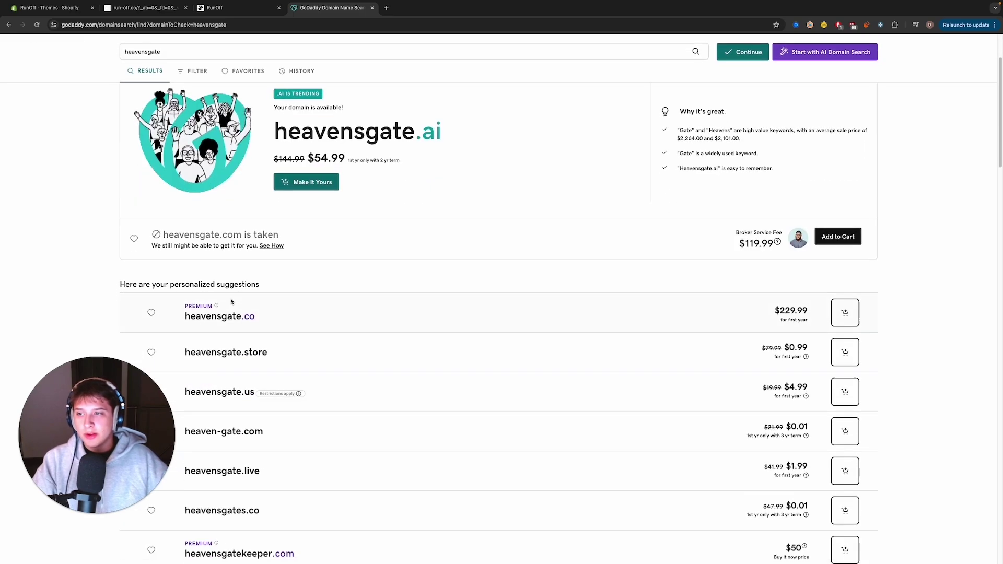
Step: Check the heavensgate.co suggestion and its first-year price, and skim the other suggestions
left_click_drag(223, 316, 284, 312)
left_click(284, 312)
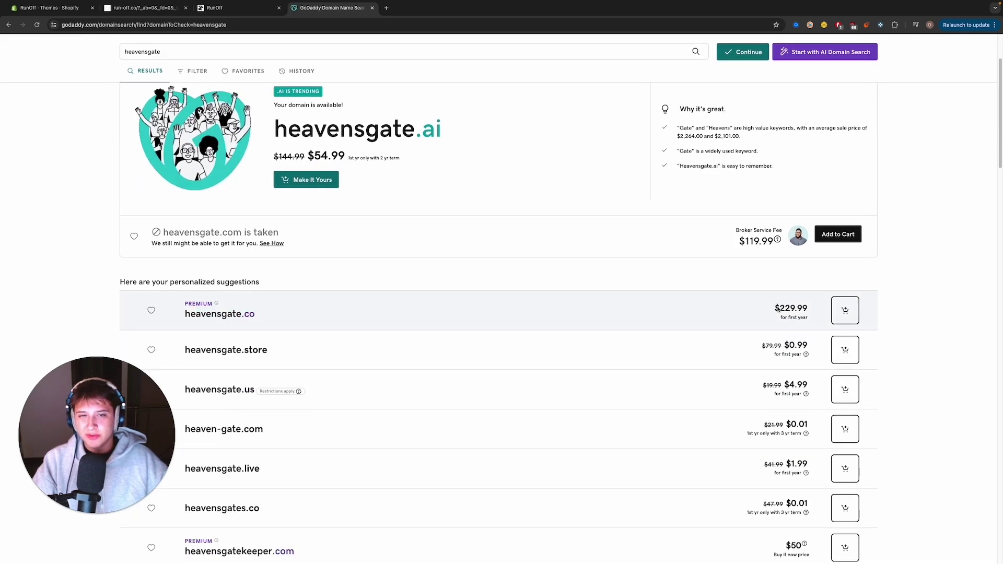
left_click_drag(775, 308, 718, 302)
left_click(719, 302)
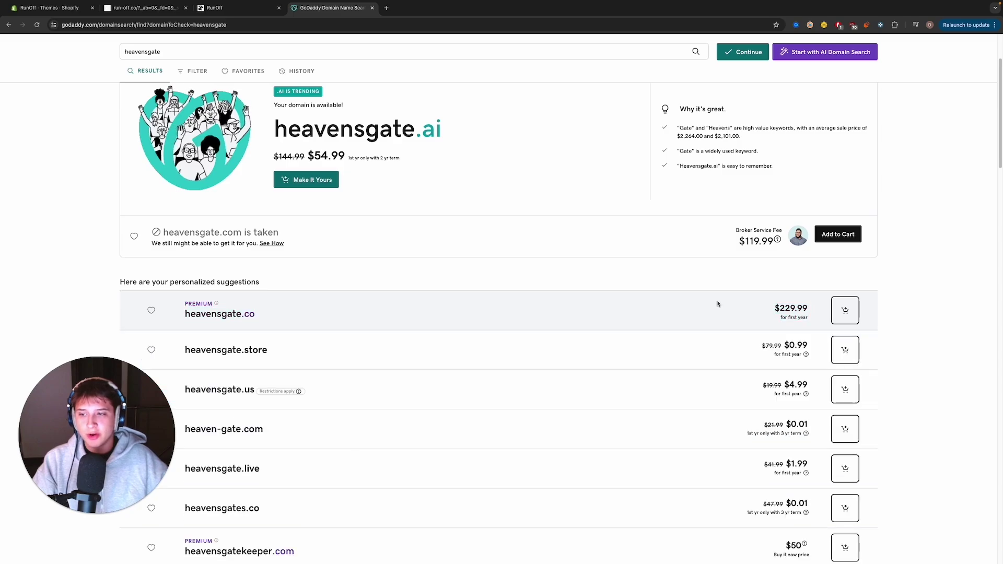
scroll(221, 330, "down", 3)
scroll(221, 331, "up", 5)
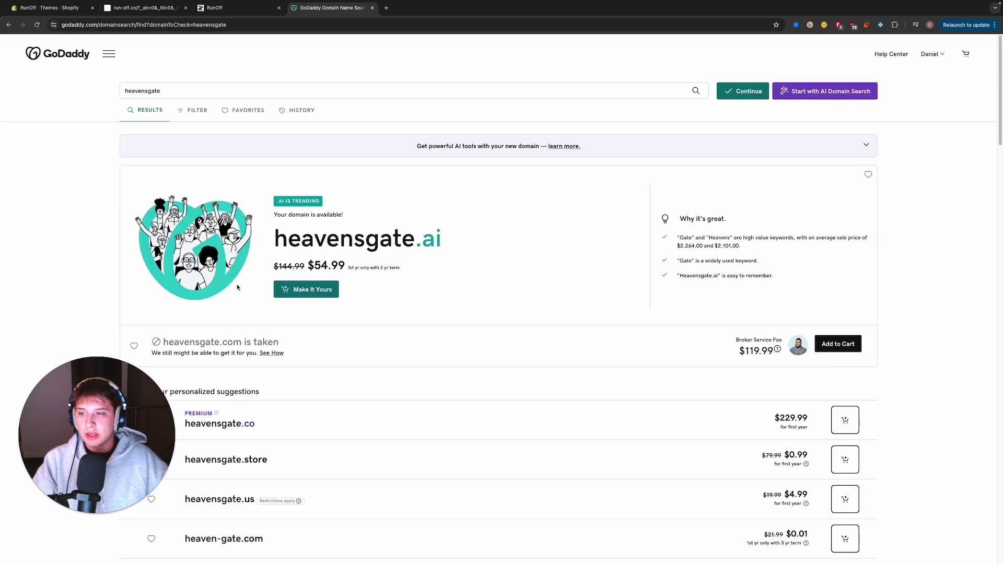
Step: Add a hyphen to the domain query, search for heavens-gate, and review the results
left_click(143, 91)
type("-")
key("Return")
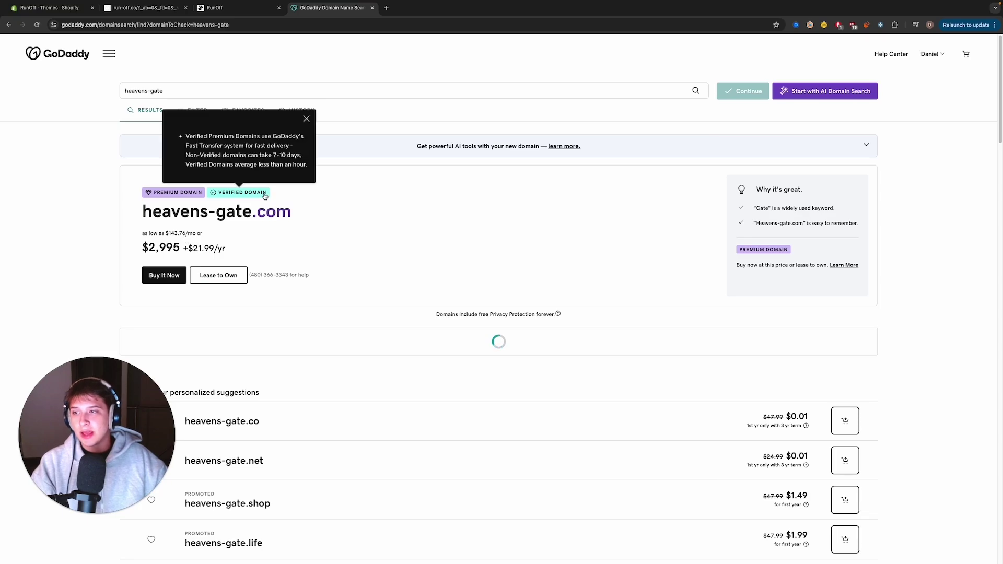
scroll(313, 315, "down", 2)
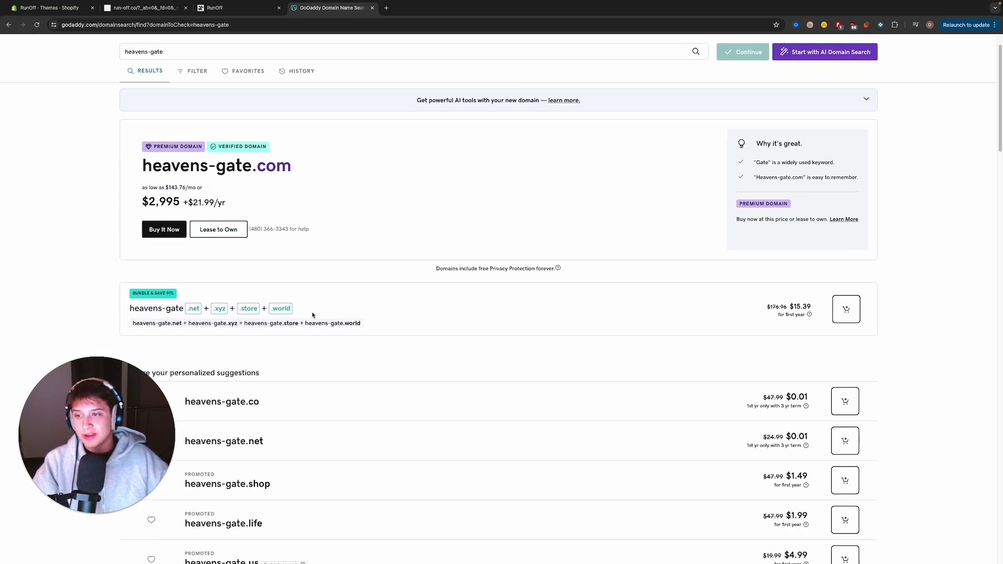
Step: Check the price and term of the heavens-gate.co suggestion and expand its details
left_click(783, 397)
left_click(802, 393)
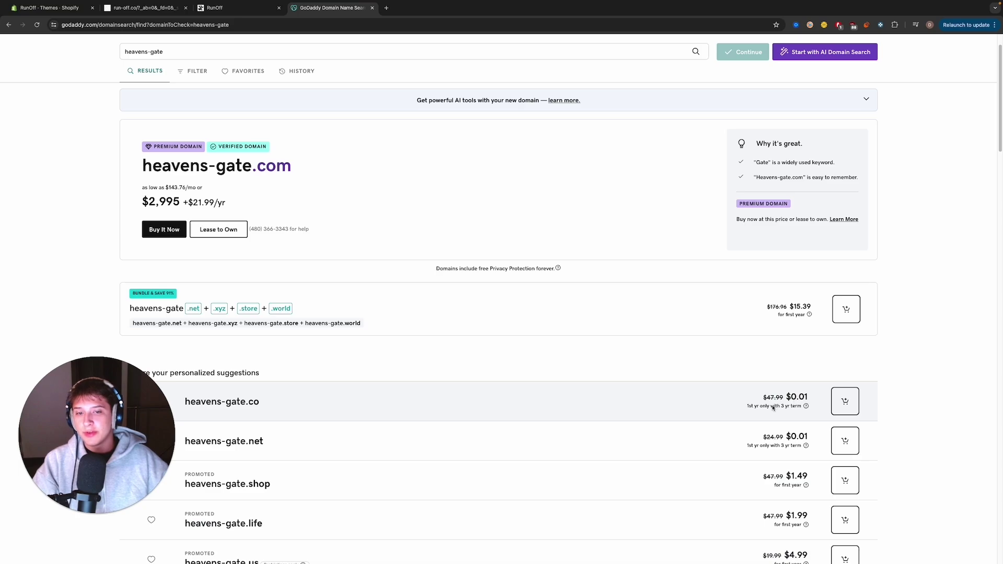
left_click(790, 409)
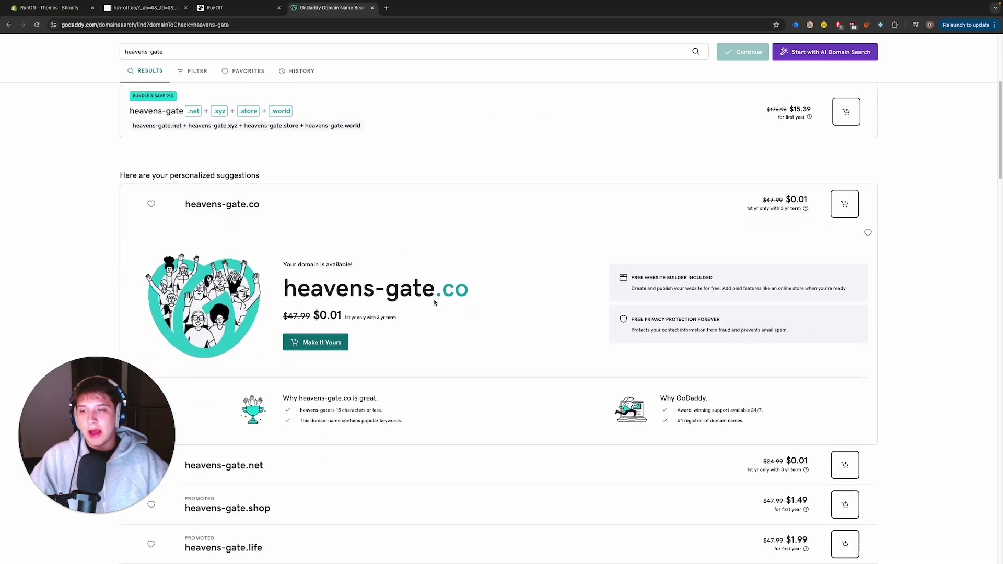
scroll(360, 374, "down", 1)
Step: Browse the other heavens-gate domain suggestions and expand the details of heavens-gate.us
scroll(334, 314, "up", 6)
scroll(302, 256, "down", 10)
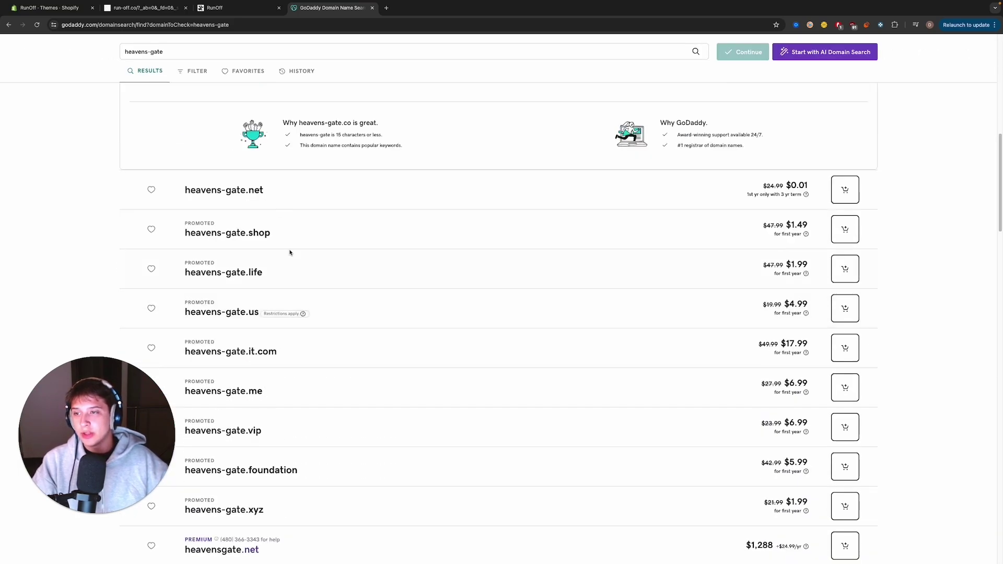
scroll(335, 292, "up", 7)
scroll(379, 365, "down", 5)
left_click(381, 413)
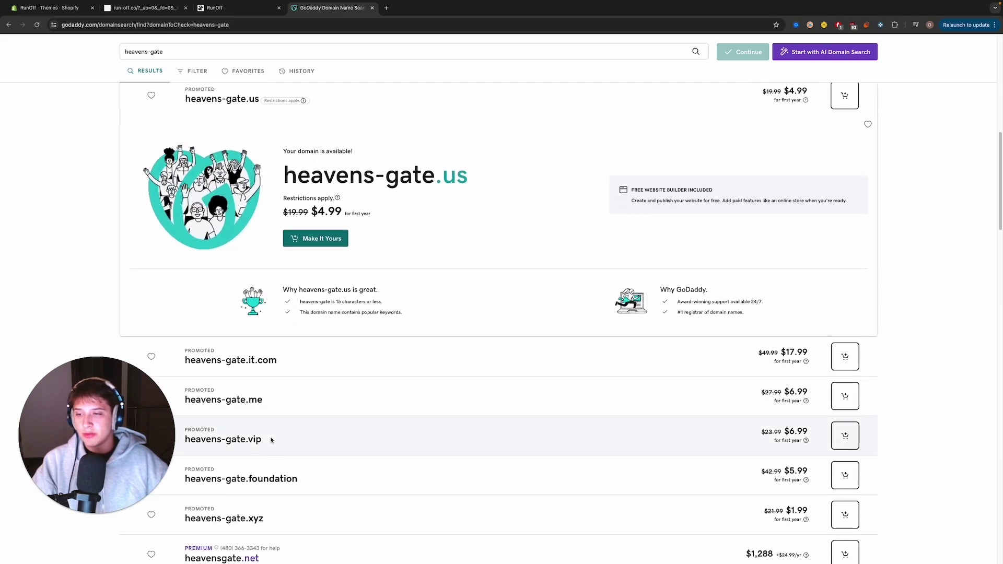
scroll(268, 376, "down", 3)
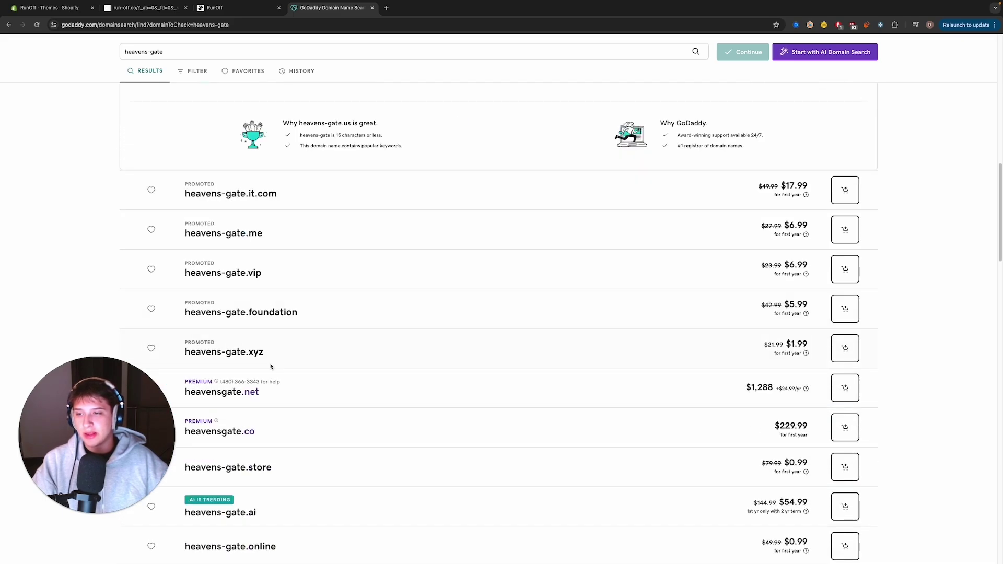
scroll(243, 424, "up", 10)
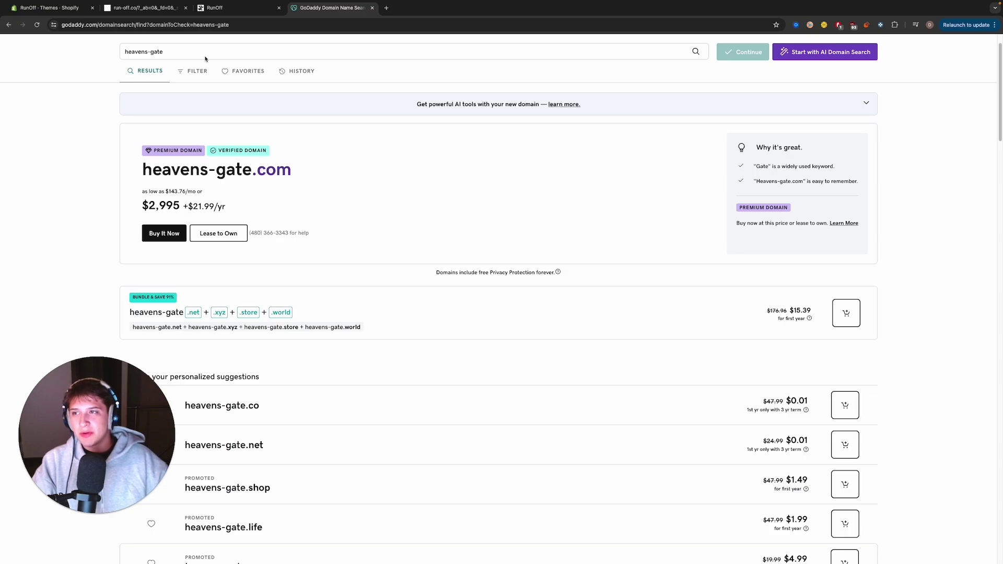
left_click(205, 51)
left_click(1, 228)
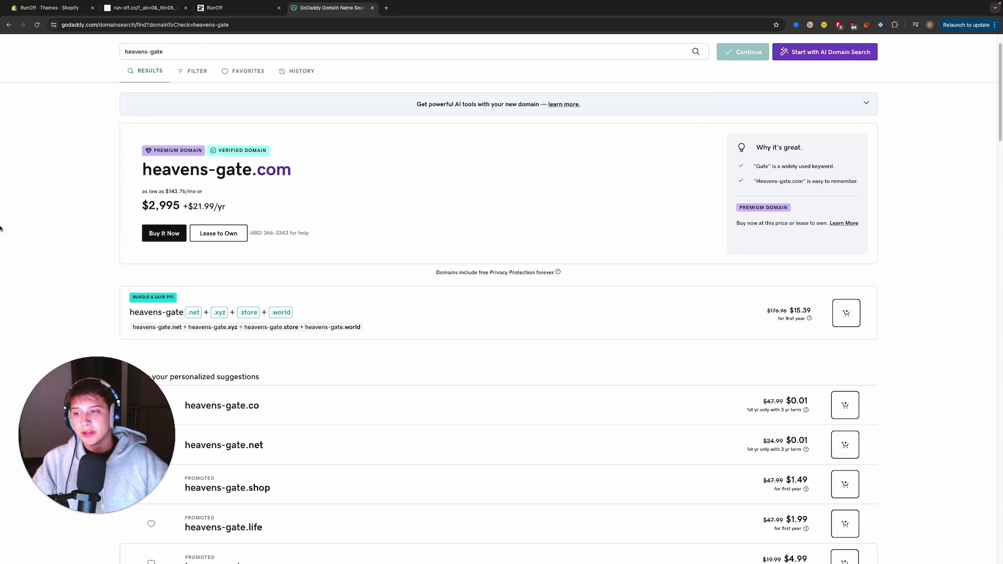
left_click_drag(118, 432, 108, 438)
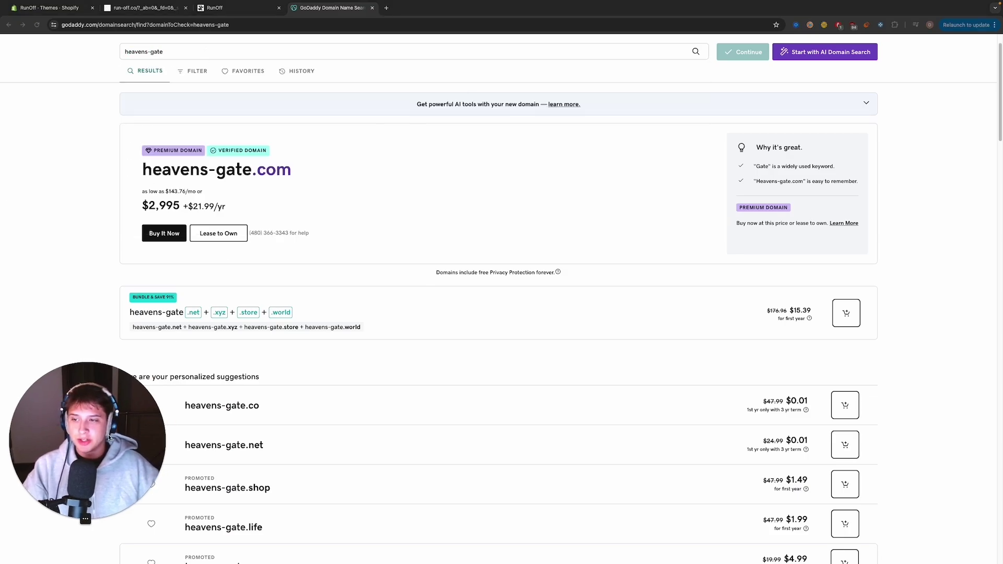
left_click(264, 176)
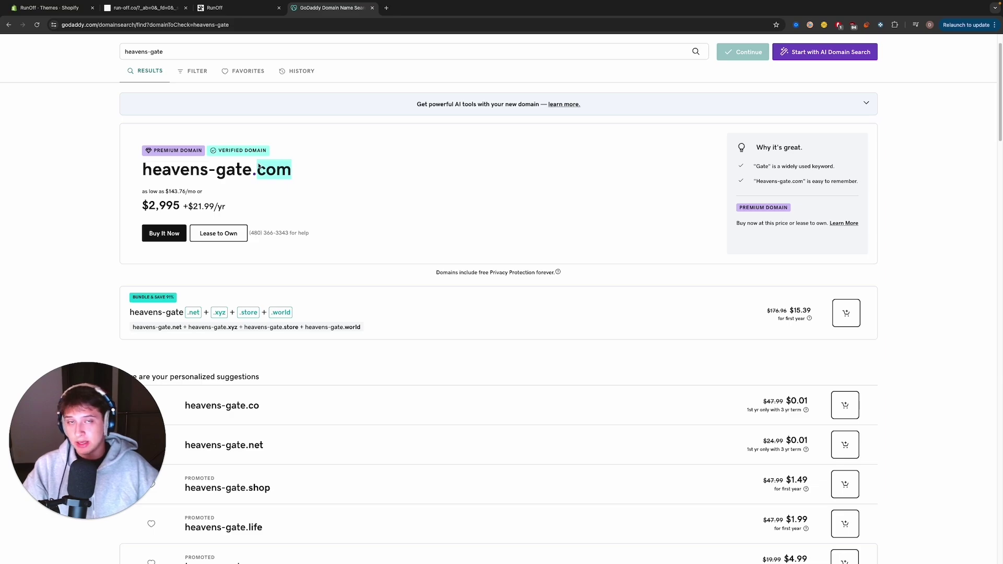
scroll(613, 278, "up", 1)
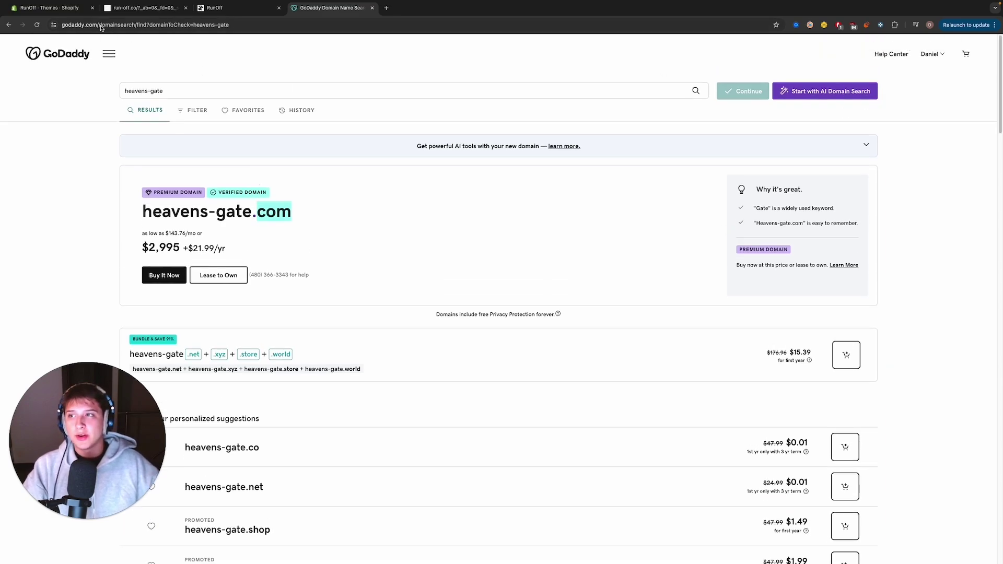
Step: Switch to the Shopify admin, search it for "domain" and open the page for connecting an existing domain
left_click(50, 7)
left_click(160, 101)
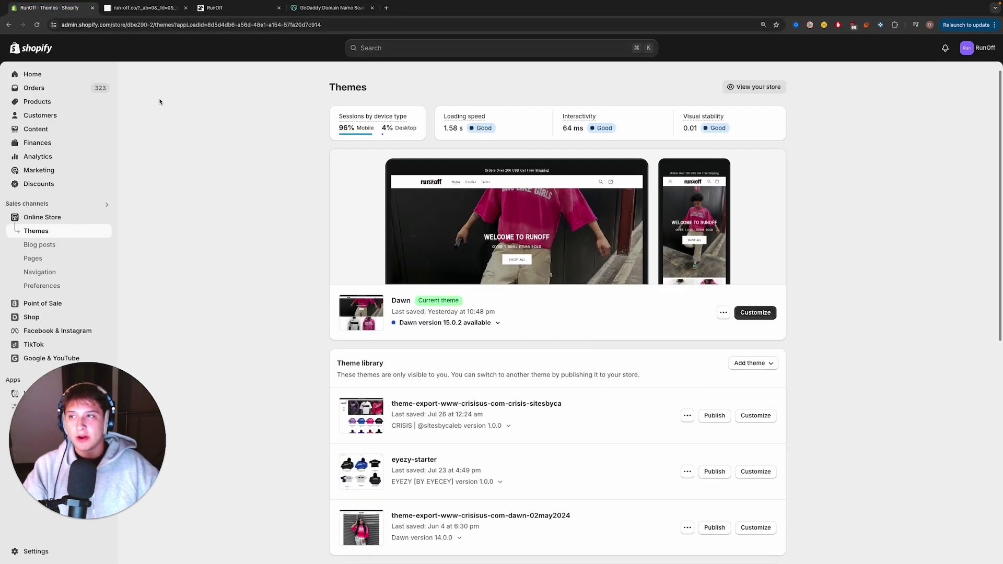
left_click(477, 52)
type("domain")
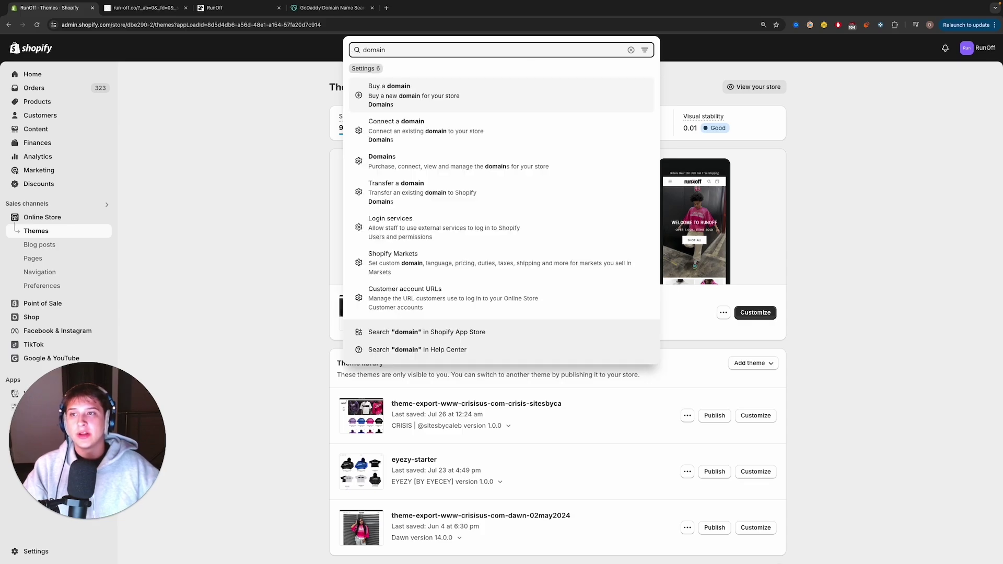
left_click(388, 131)
Step: Place the GoDaddy tab beside the Shopify admin tab and submit run-off.co as the existing domain to connect
left_click_drag(331, 8, 241, 8)
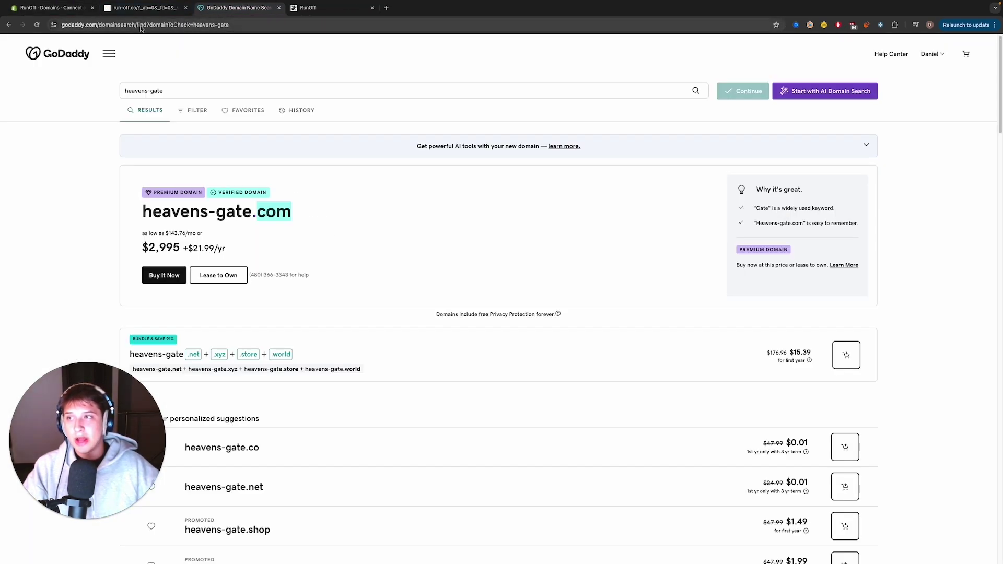
left_click_drag(173, 6, 157, 7)
left_click(42, 8)
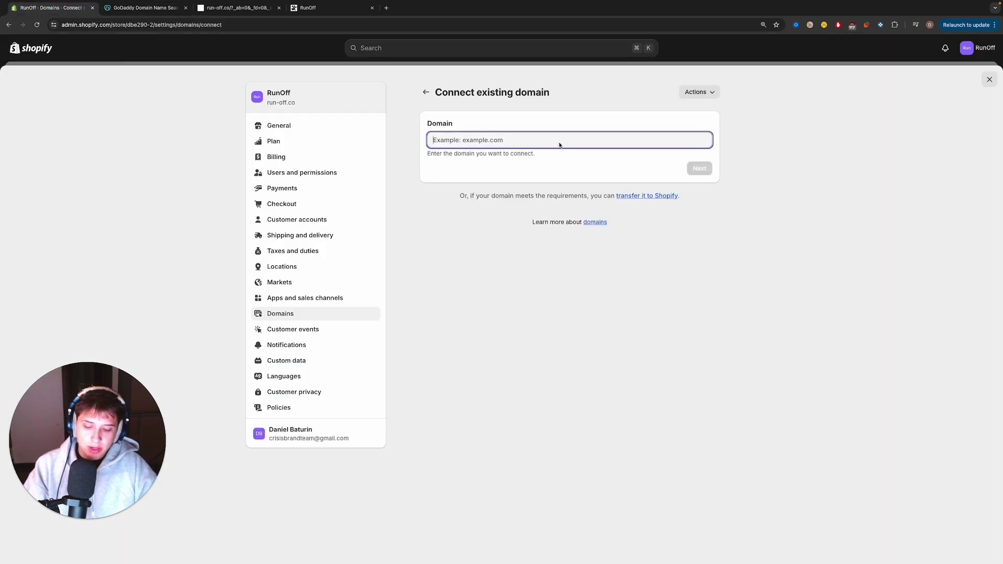
type("run-off.co")
key("Return")
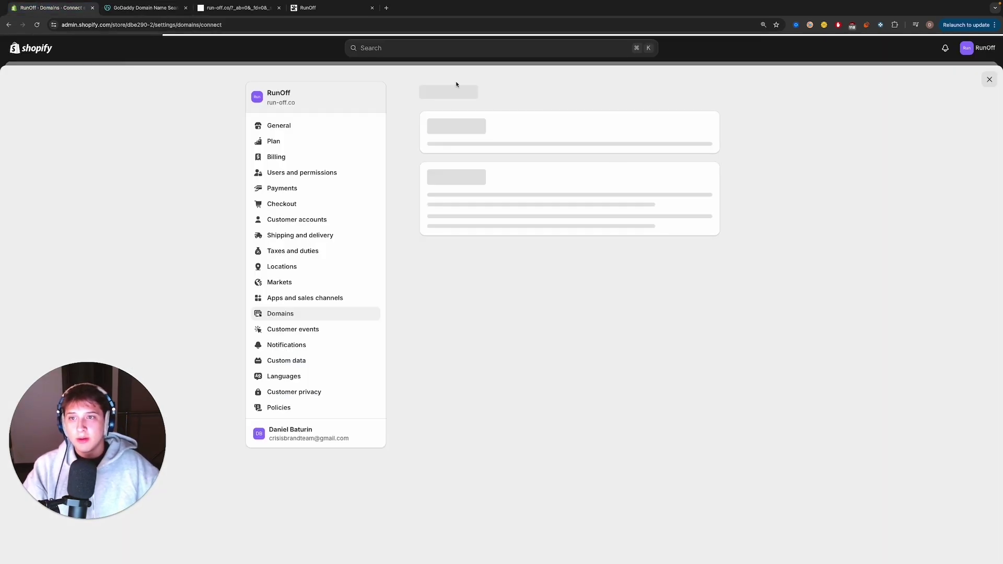
Step: Return to the store's Domains list and open the run-off.co details to read the A record instructions
left_click(427, 93)
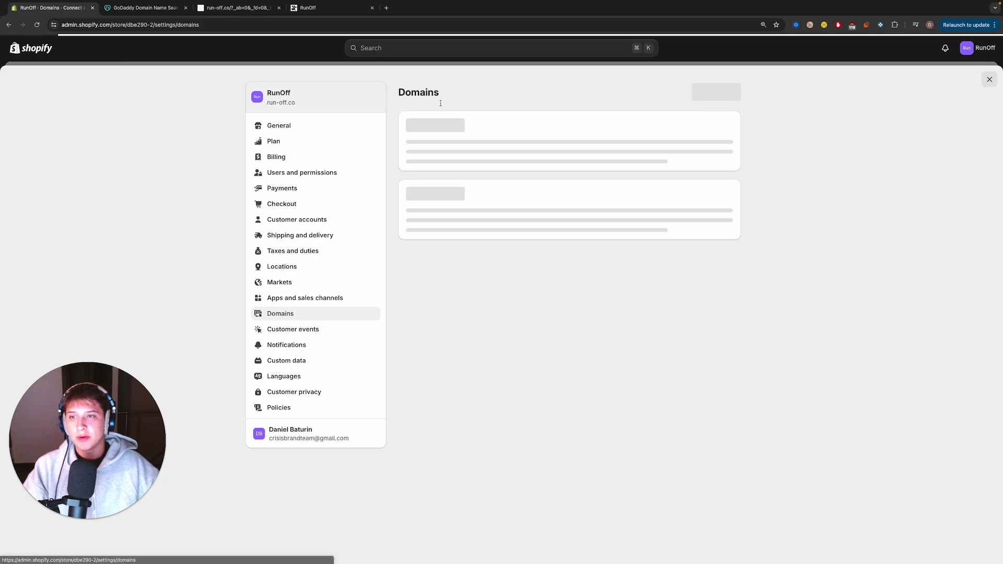
left_click(515, 169)
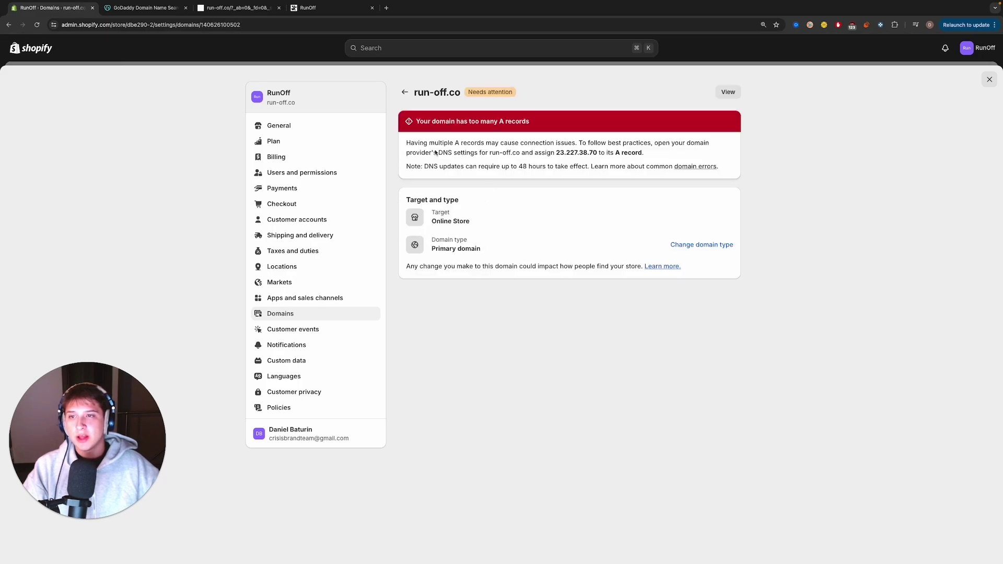
left_click_drag(432, 153, 622, 167)
left_click(678, 215)
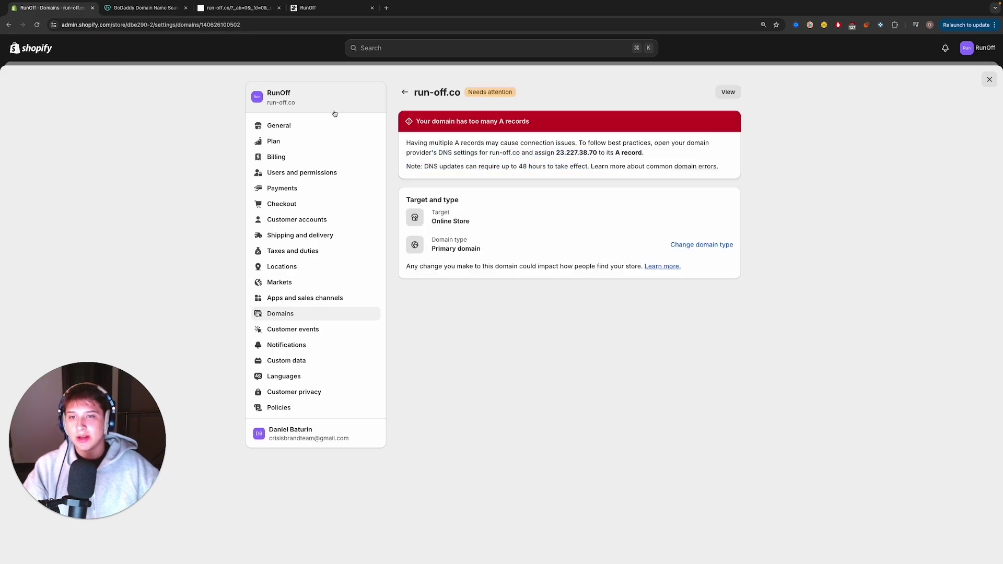
Step: Switch to GoDaddy, go to the account's products and open DNS management for run-off.co
left_click(144, 8)
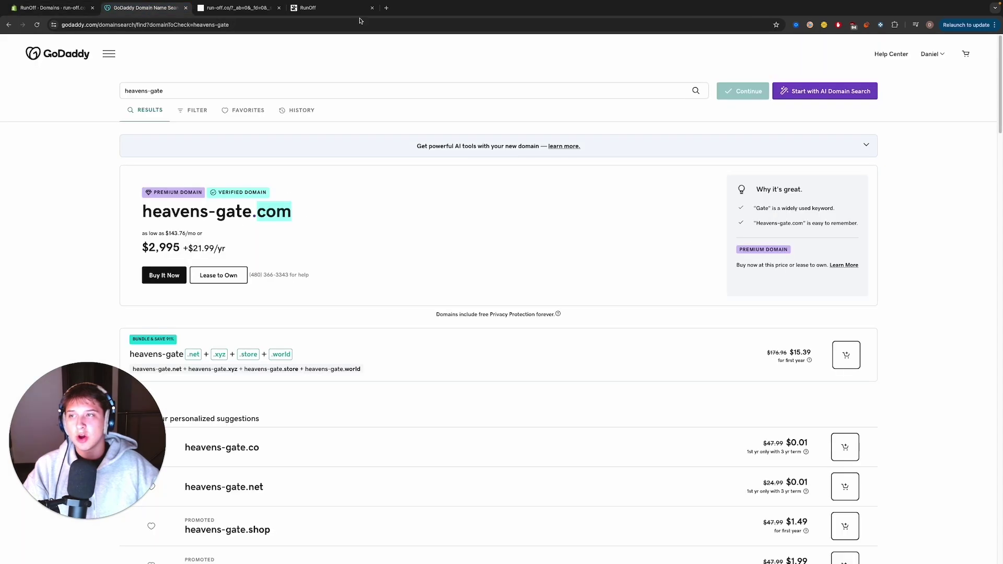
left_click(922, 57)
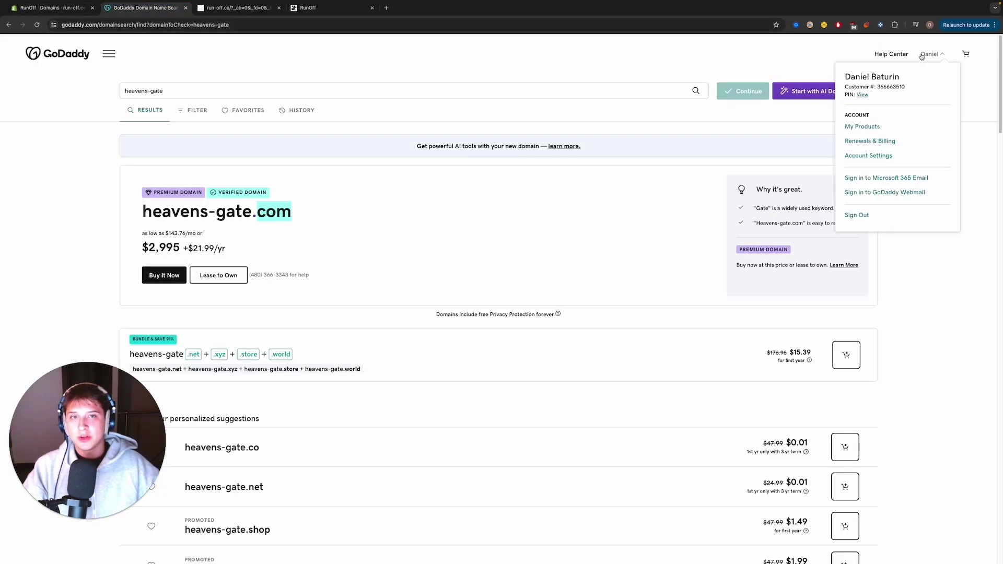
left_click(872, 126)
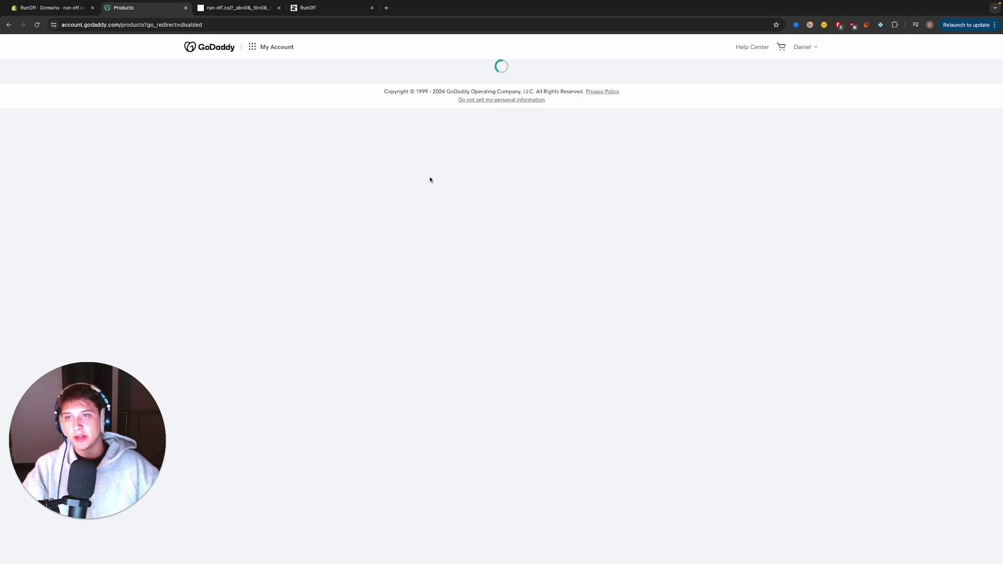
scroll(504, 391, "down", 1)
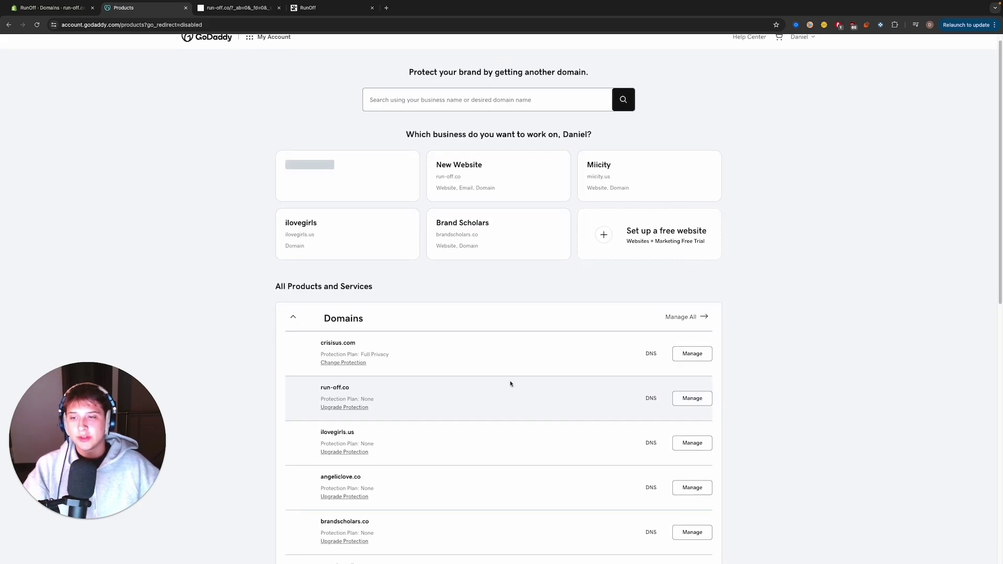
left_click_drag(638, 398, 671, 464)
scroll(663, 444, "down", 3)
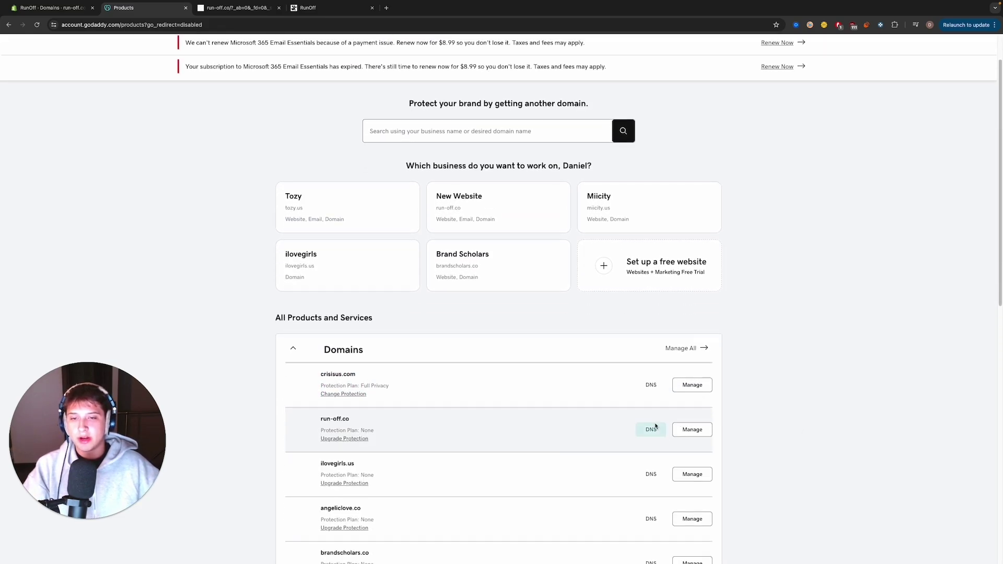
left_click(651, 424)
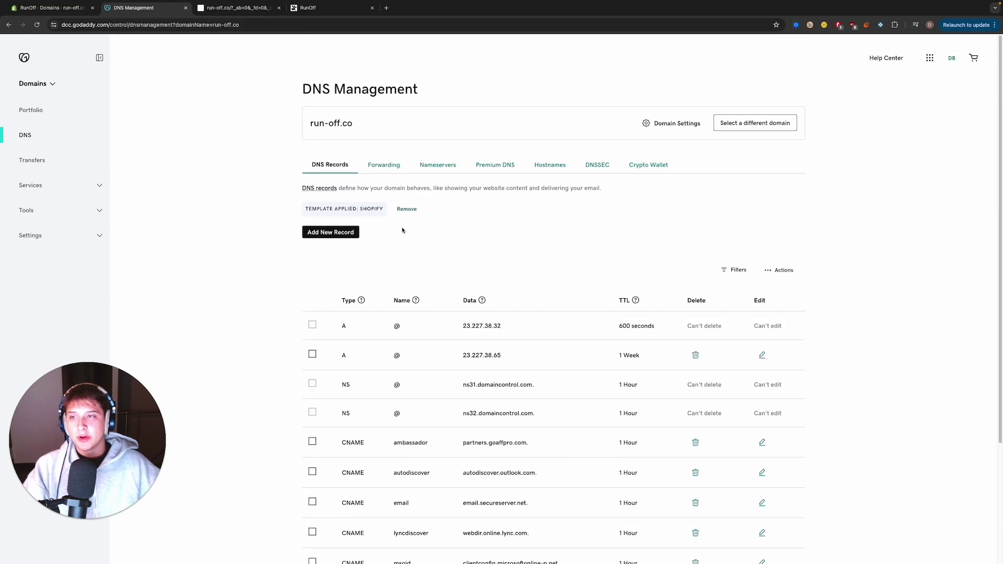
Step: Start a new DNS record for run-off.co, trying type A before setting the type to CNAME
left_click(333, 233)
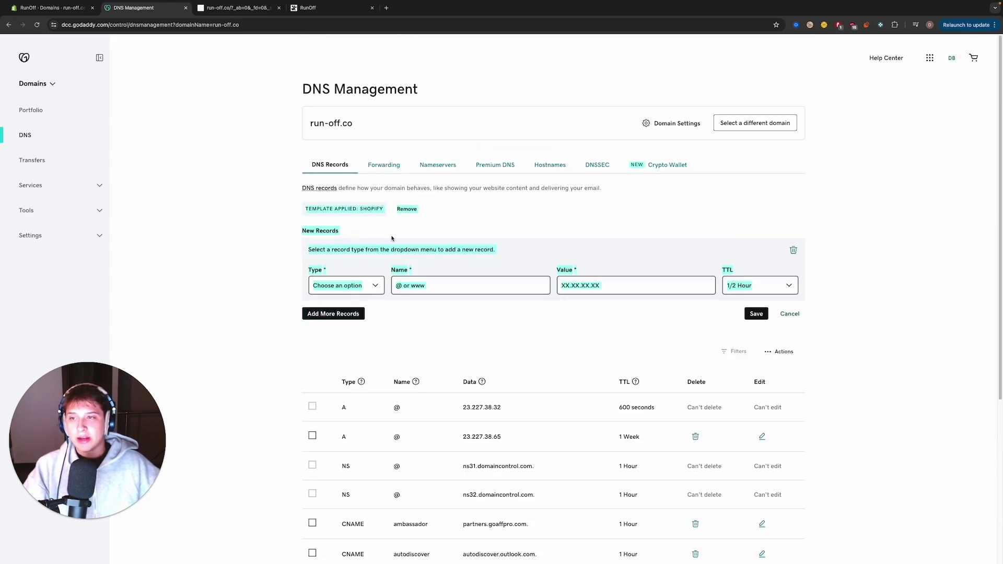
left_click(392, 275)
left_click(356, 286)
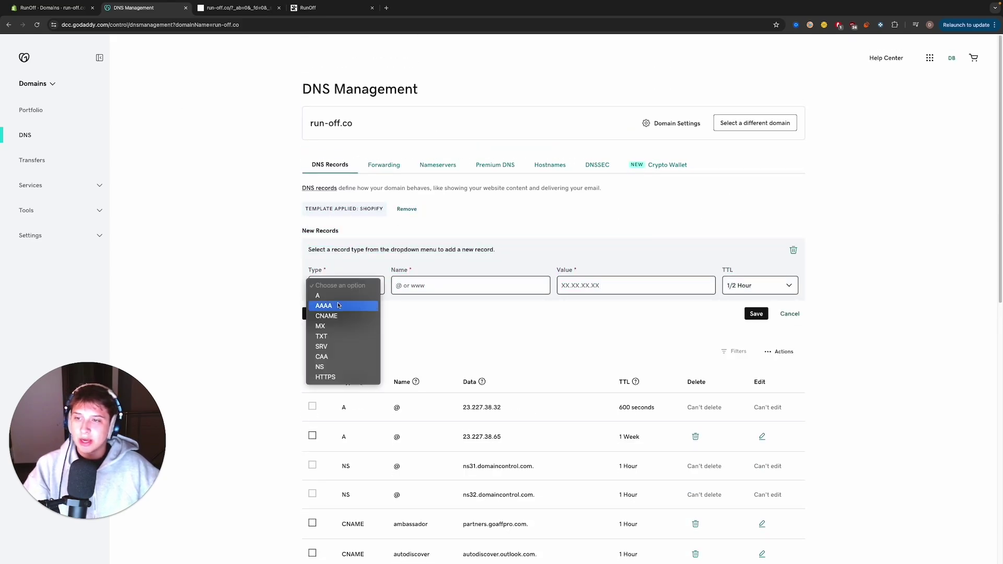
left_click(333, 296)
left_click(340, 286)
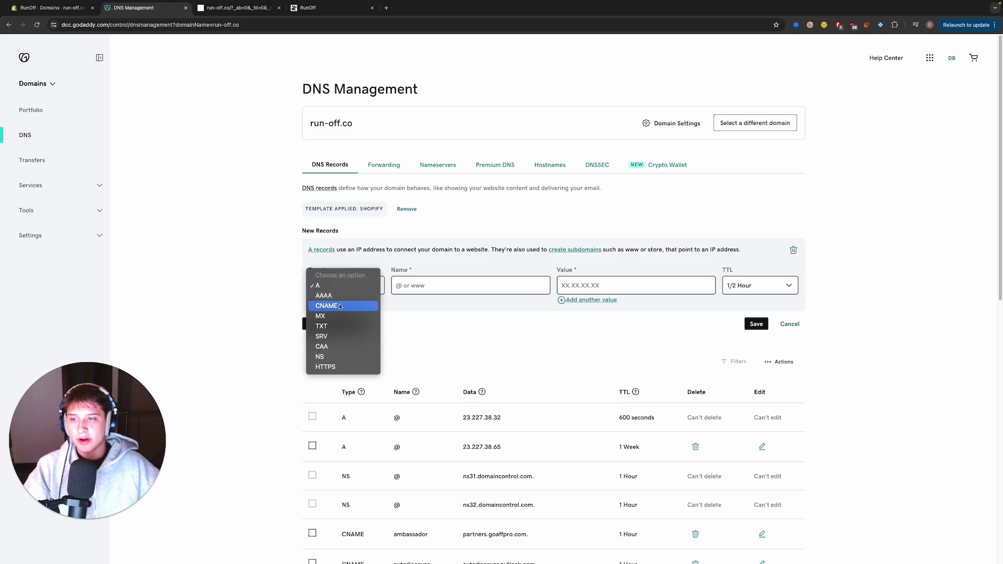
left_click(353, 307)
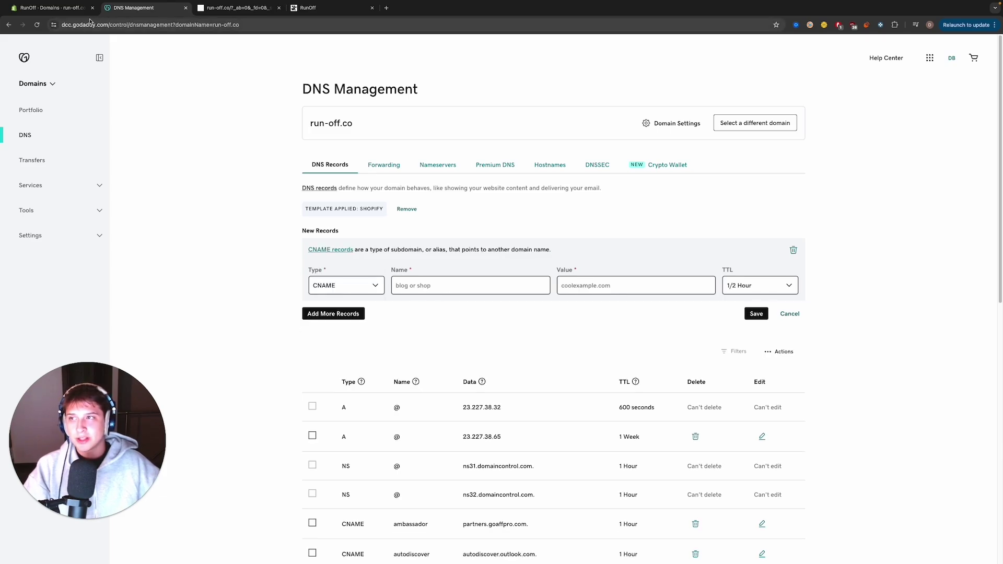
Step: Switch back to the Shopify admin, return from run-off.co to the Domains list and close the settings
key("ctrl+shift+Tab")
left_click(165, 12)
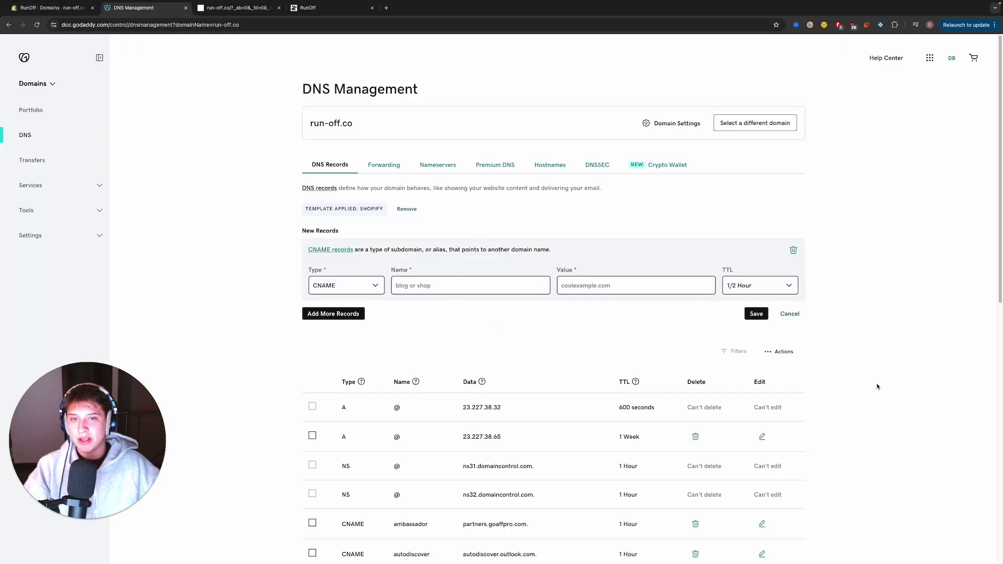
key("ctrl+shift+Tab")
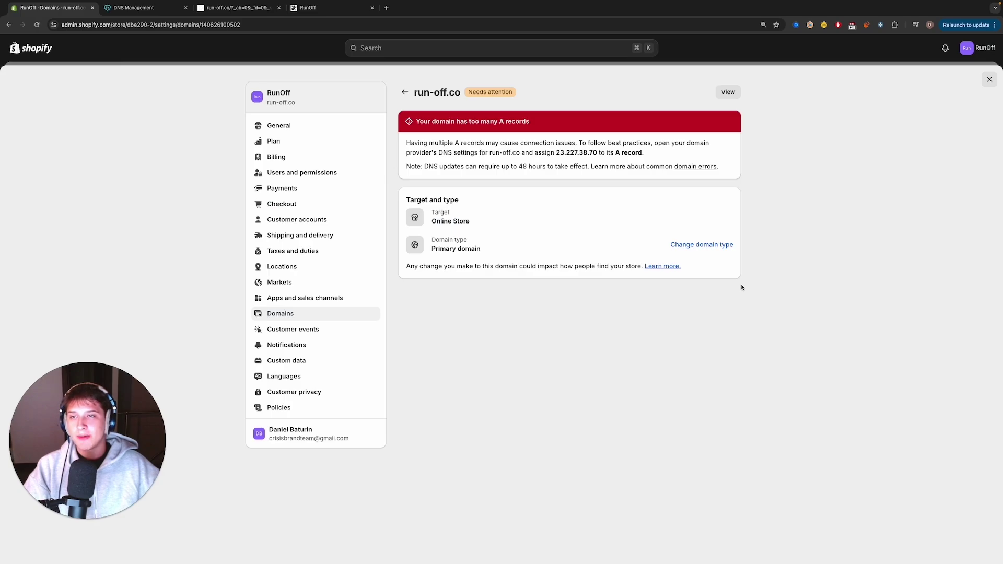
left_click(404, 92)
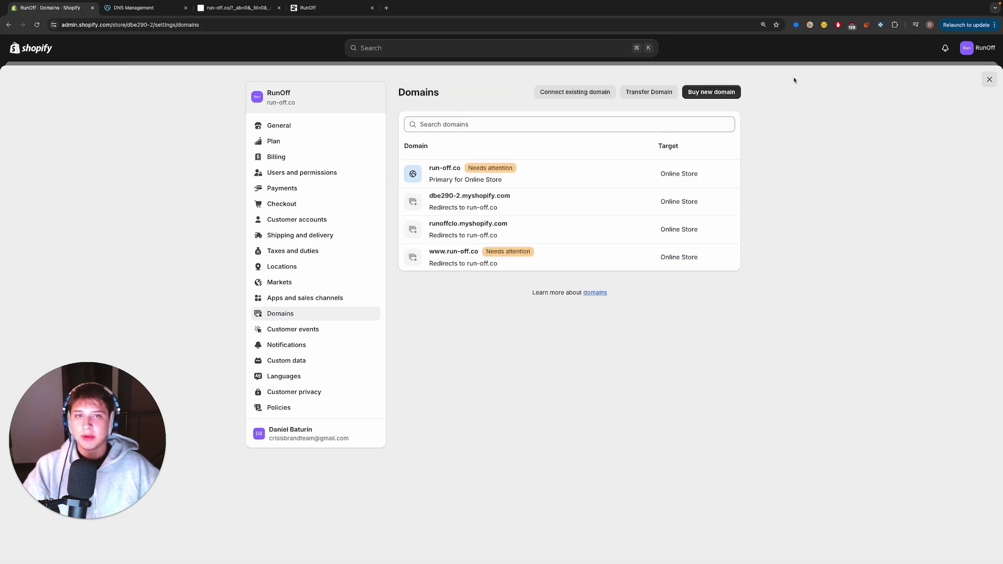
left_click(989, 79)
Step: Open the Online Store section, view the live storefront and close its tab
left_click(47, 217)
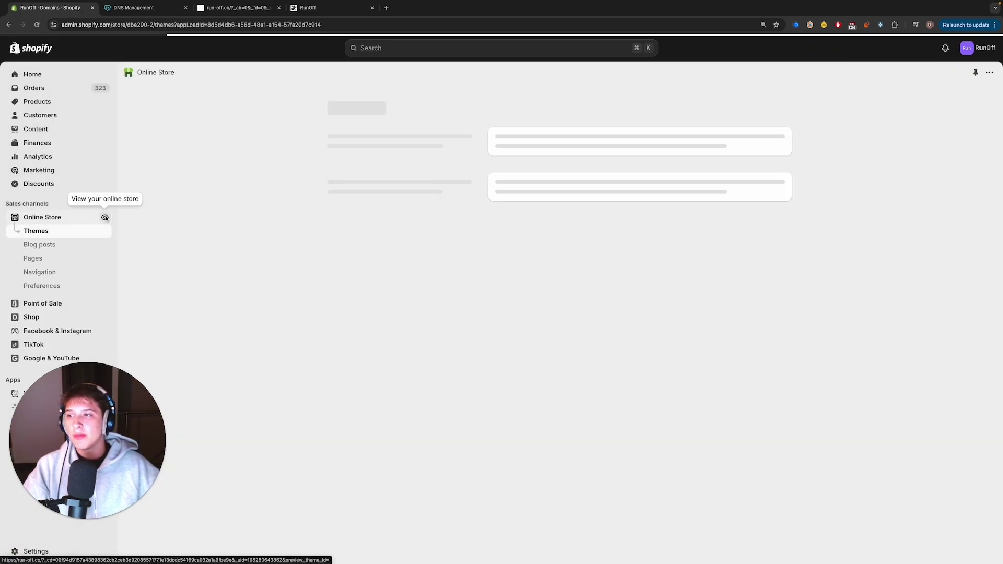
left_click(103, 217)
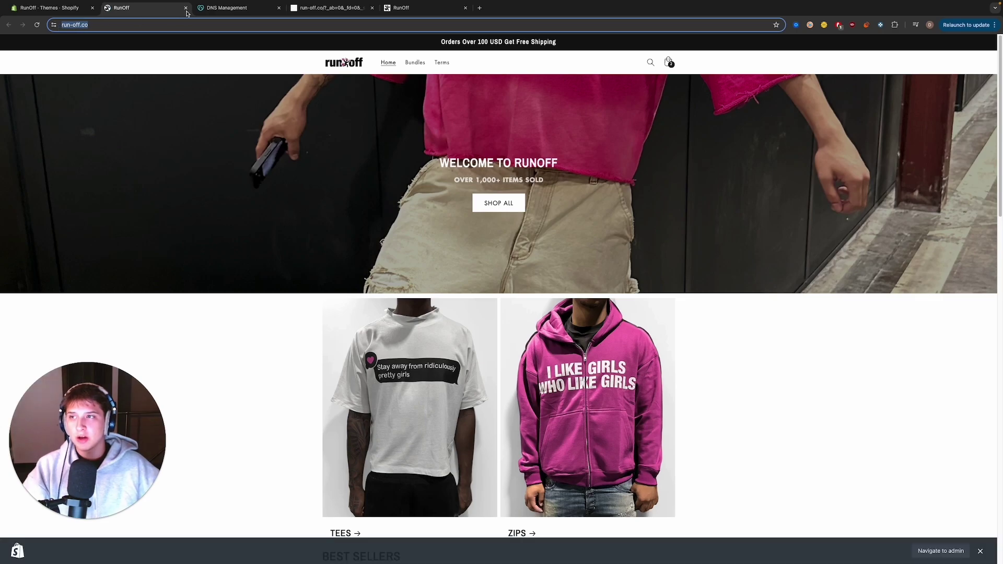
key("super+w")
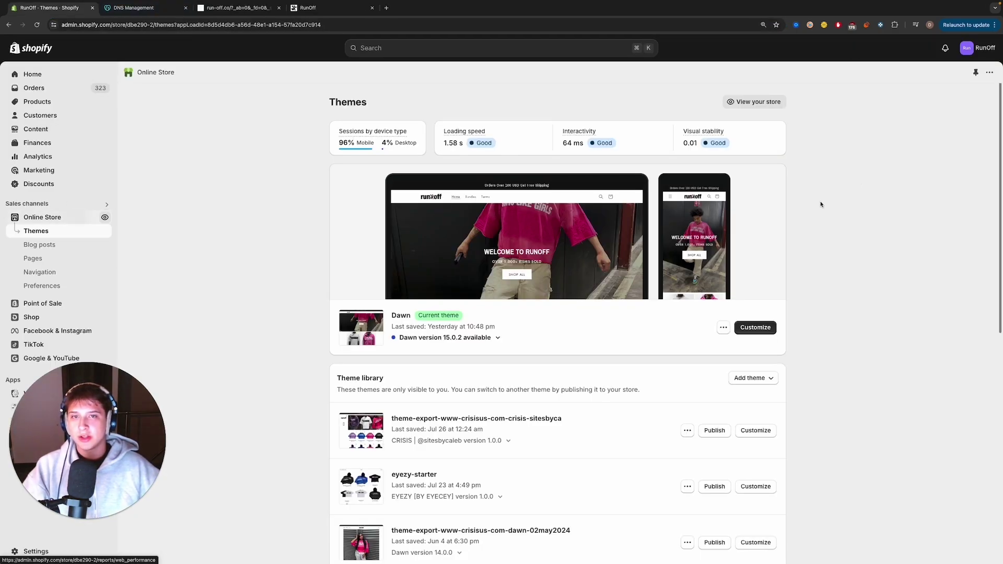
Step: Visit the Shopify Theme Store from the theme library and browse the featured themes
scroll(542, 357, "down", 3)
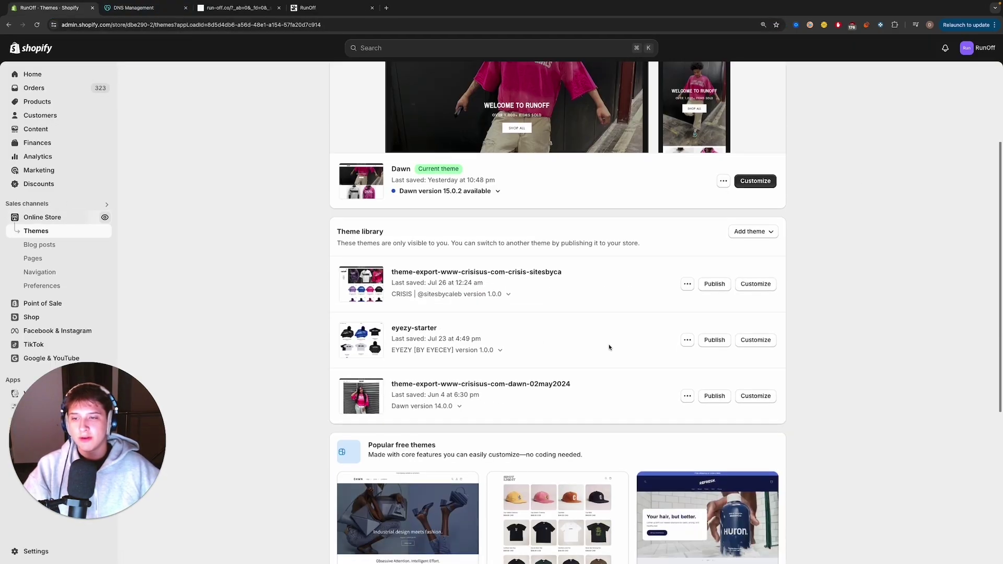
left_click(750, 230)
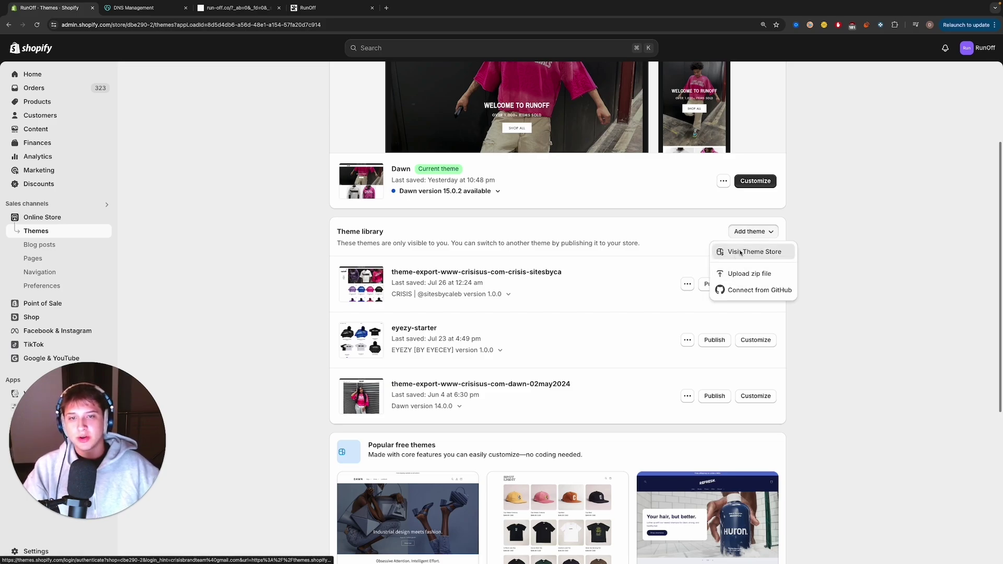
left_click(740, 253)
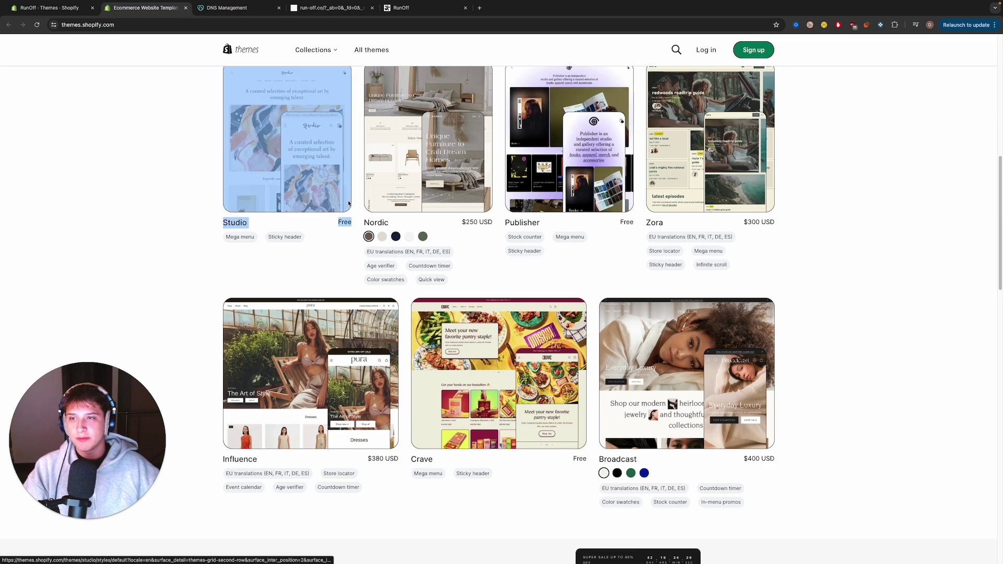
scroll(887, 285, "up", 9)
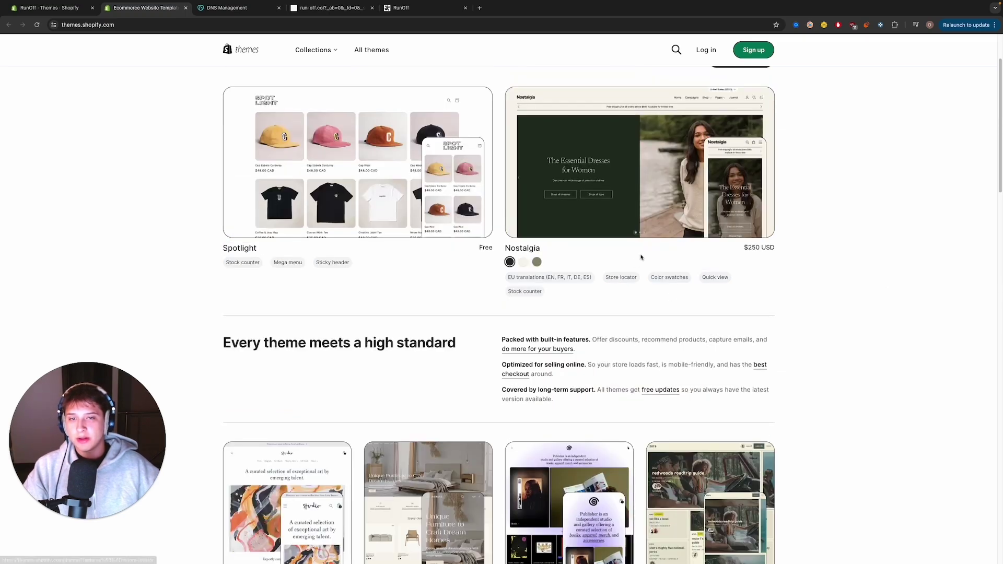
Step: Search the Theme Store for dawn, open the Dawn theme and choose to try it
left_click(678, 56)
type("dawn")
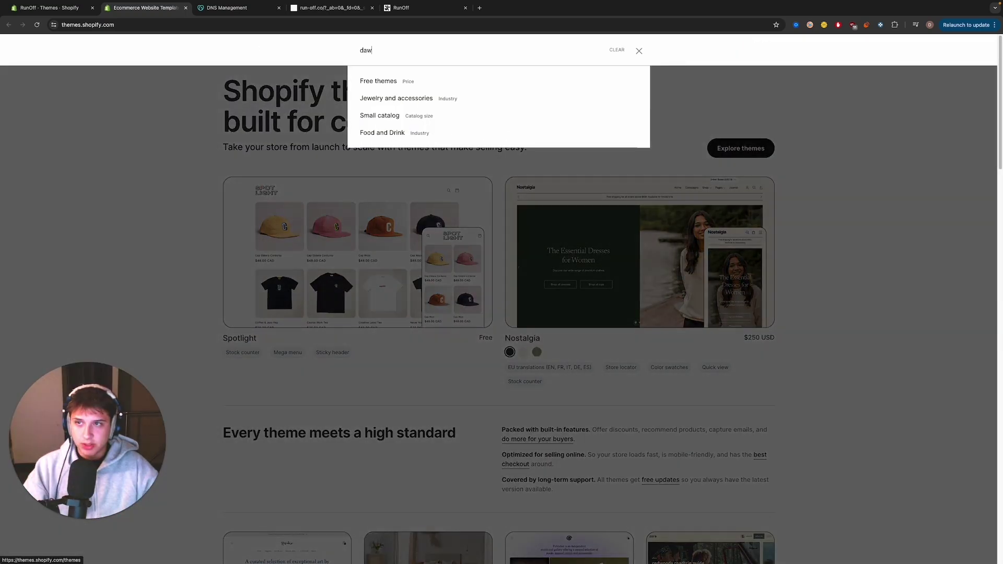
key("Return")
left_click(375, 260)
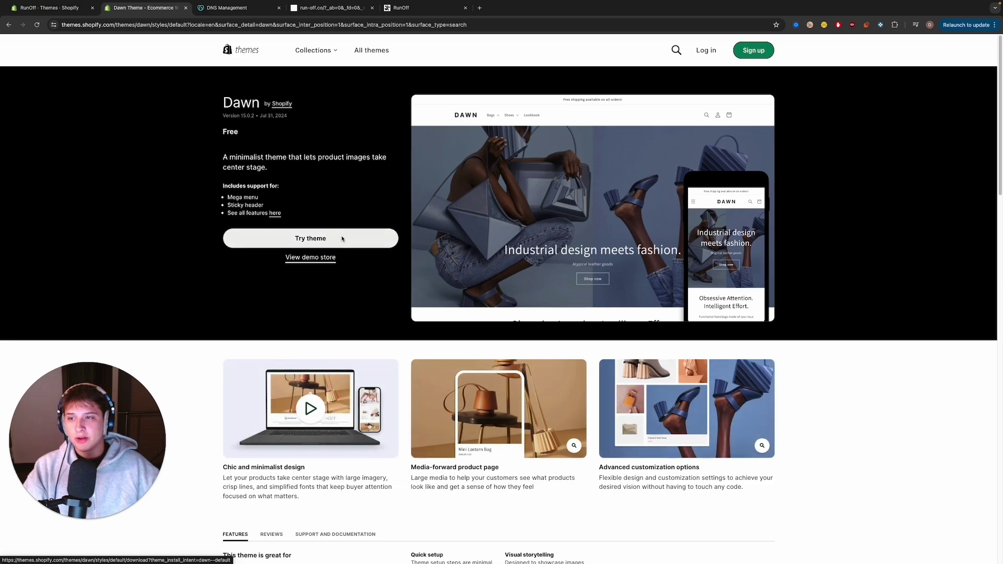
left_click(342, 239)
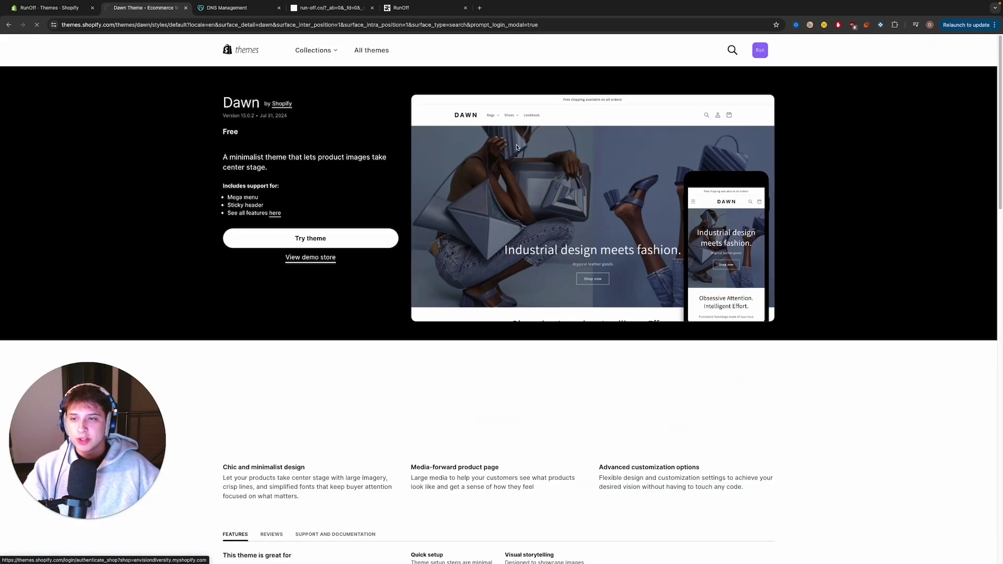
Step: Add the free Dawn theme to the store, return to the Shopify theme library and open Dawn for customizing
left_click(362, 236)
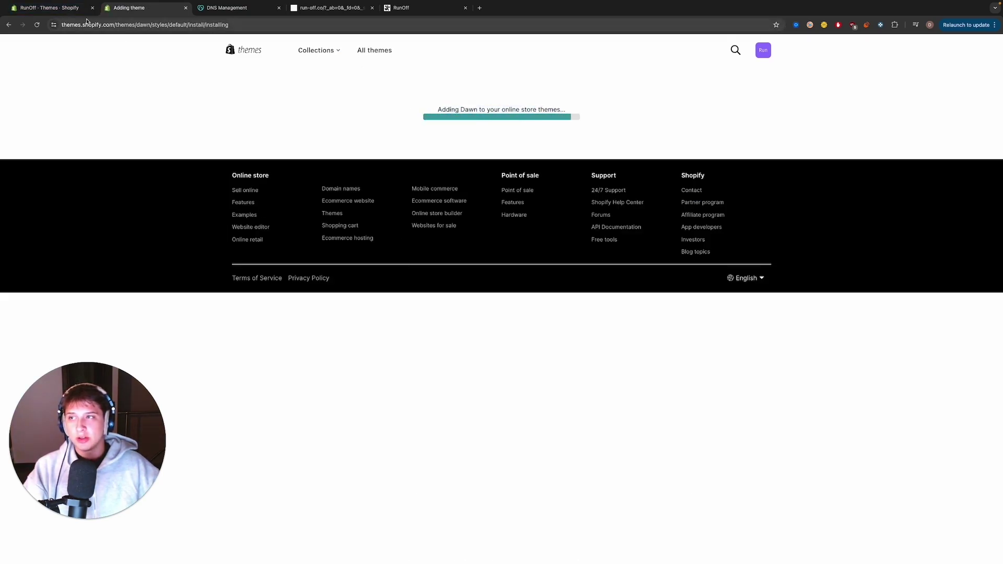
left_click(53, 8)
scroll(734, 281, "down", 3)
left_click(748, 274)
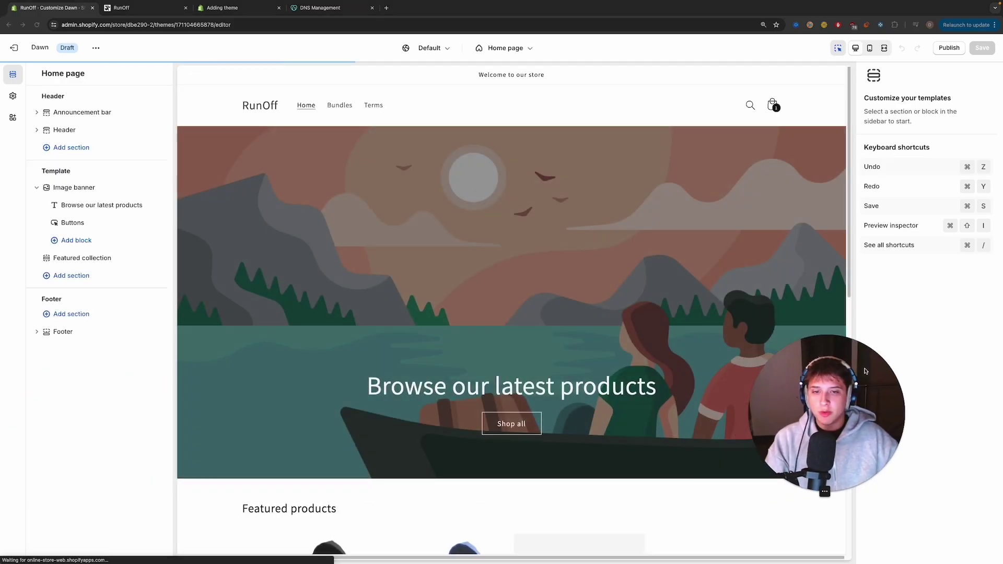
Step: Review the Dawn home page down to the featured products and switch the preview to mobile
scroll(622, 267, "down", 5)
scroll(790, 160, "up", 2)
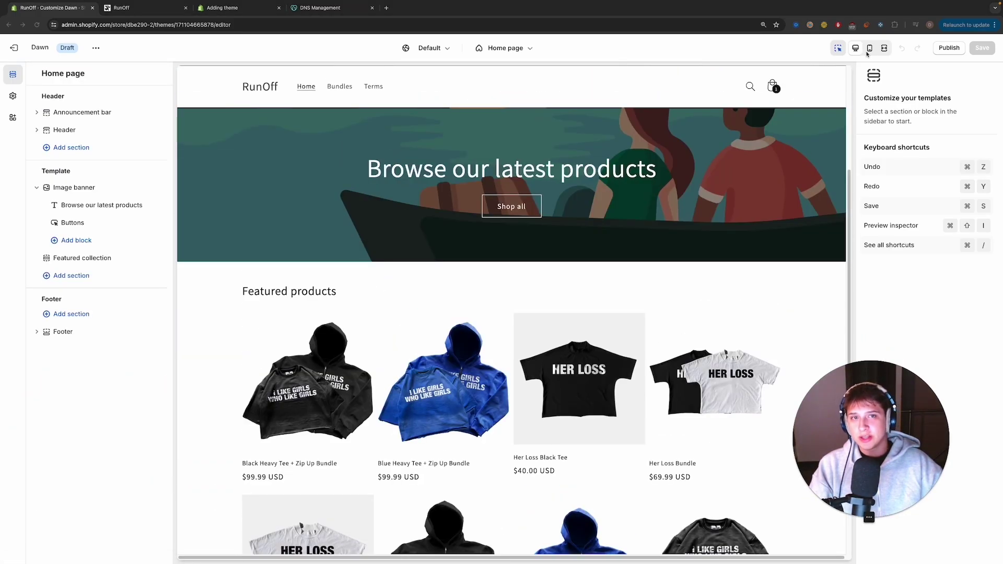
left_click(869, 48)
scroll(537, 272, "up", 2)
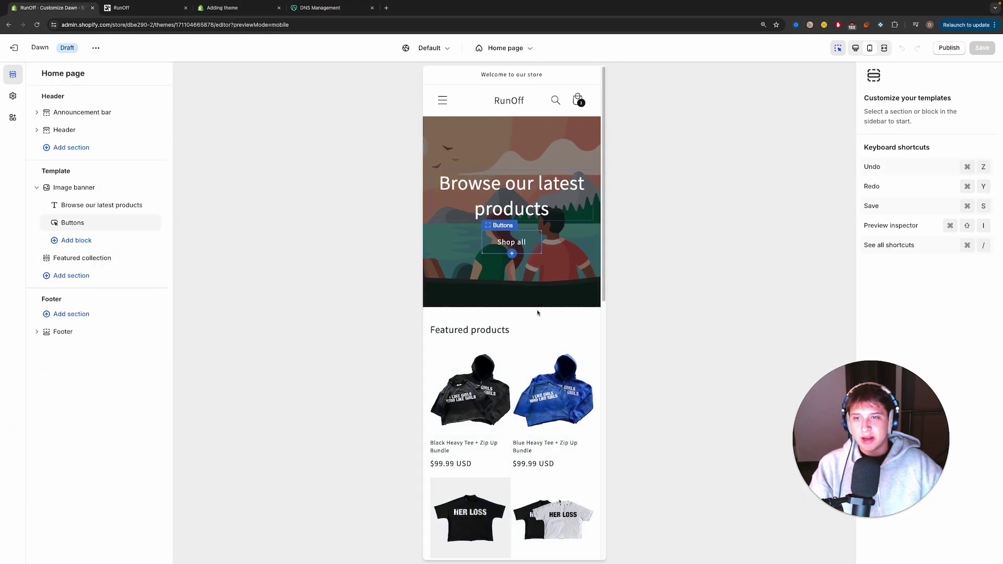
scroll(538, 311, "down", 8)
scroll(539, 309, "down", 2)
Step: Switch to the live run-off.co storefront and hide its Shopify admin bar
left_click(126, 7)
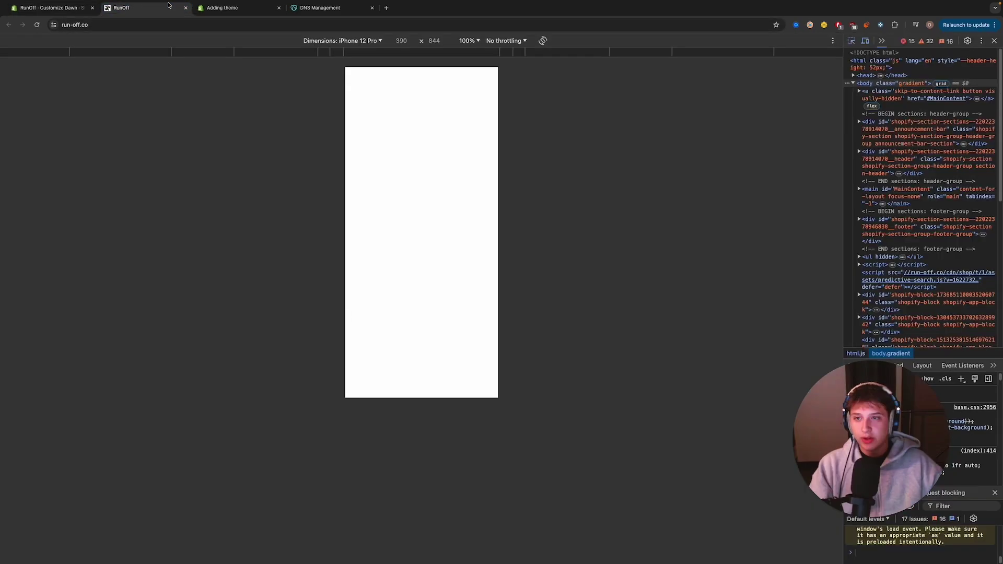
left_click(473, 388)
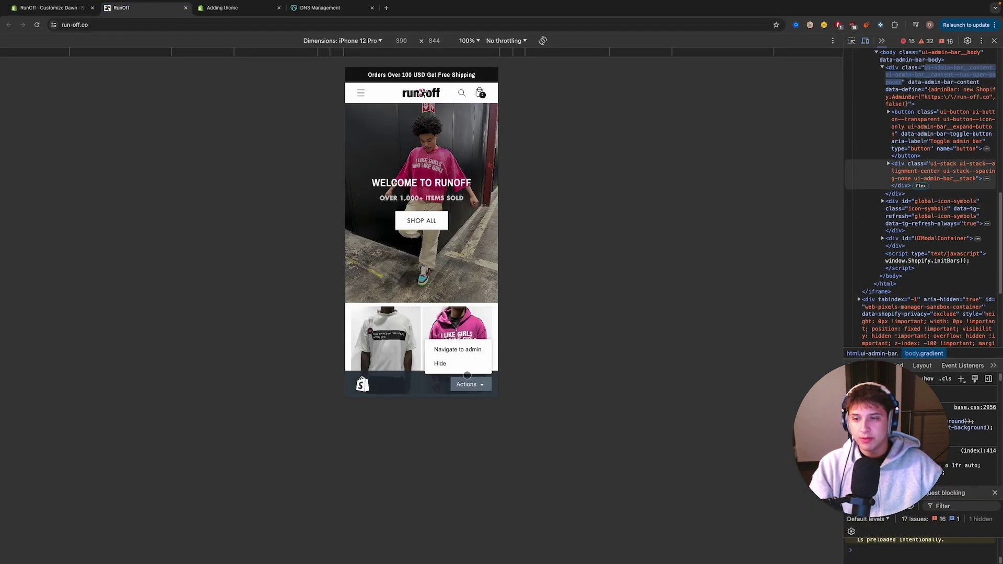
left_click(443, 363)
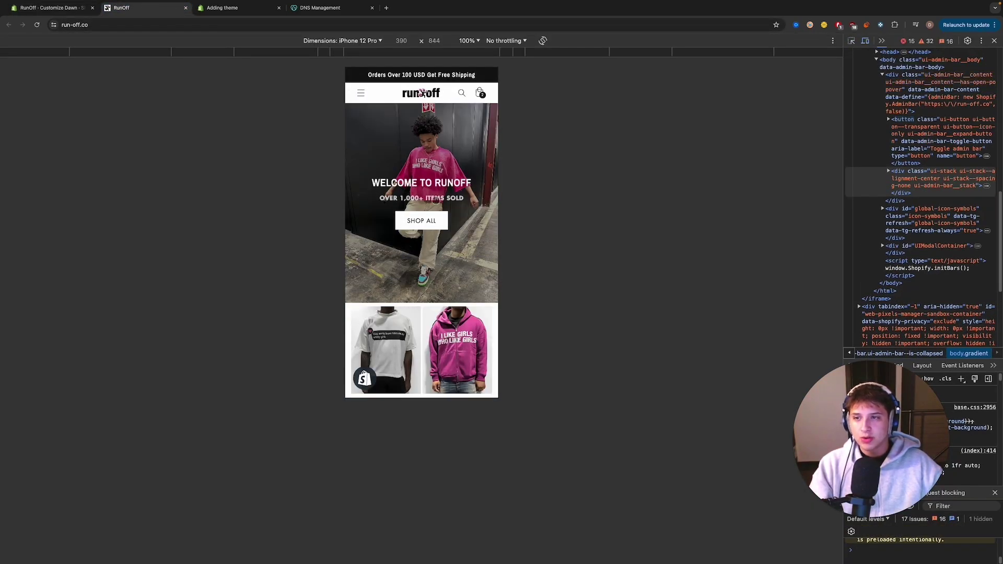
Step: Review the live store's mobile home page, expanding the Exchange, Updates and Shipping entries under Need Some Help
scroll(418, 282, "down", 15)
left_click(415, 307)
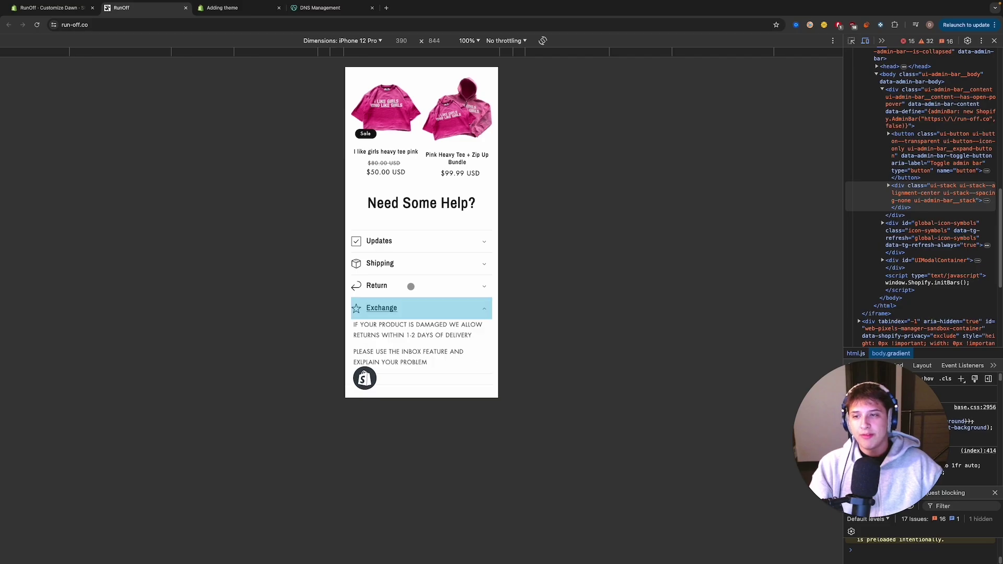
left_click(405, 241)
left_click(392, 265)
scroll(442, 293, "up", 4)
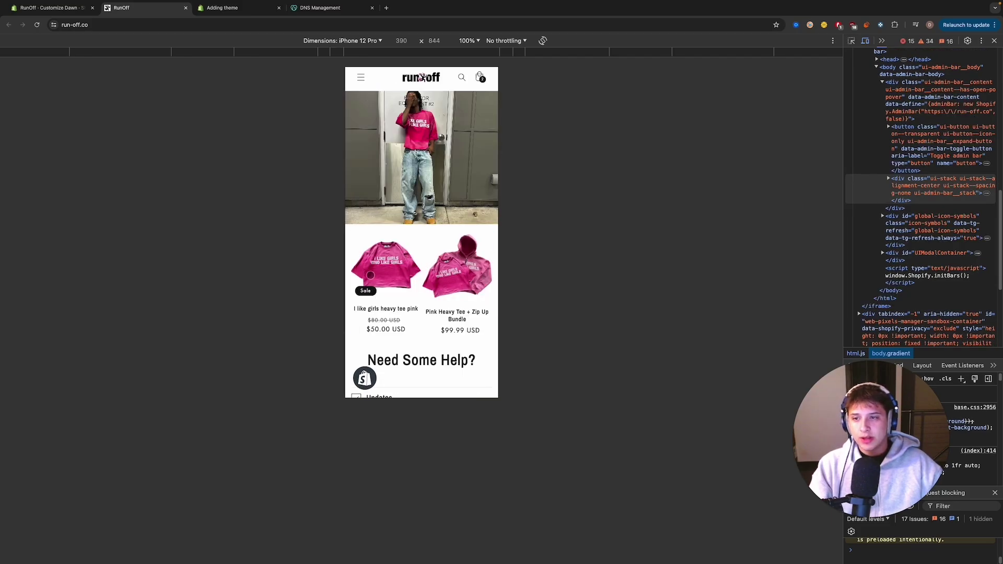
scroll(370, 276, "down", 5)
Step: View the Stay Away Black Tee product page, open the cart and hide the admin bar to reach checkout
left_click(457, 179)
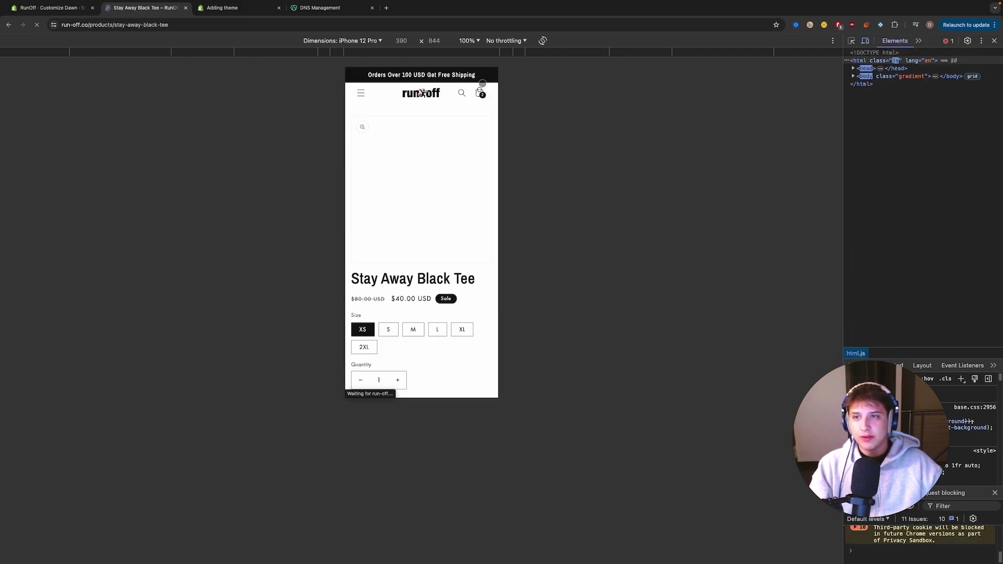
left_click(480, 93)
left_click(468, 384)
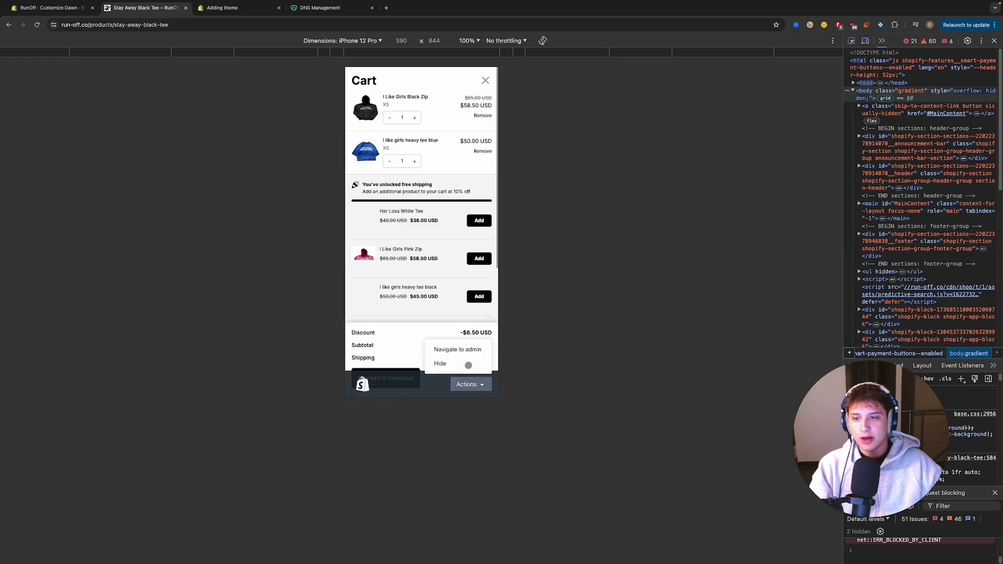
left_click(468, 366)
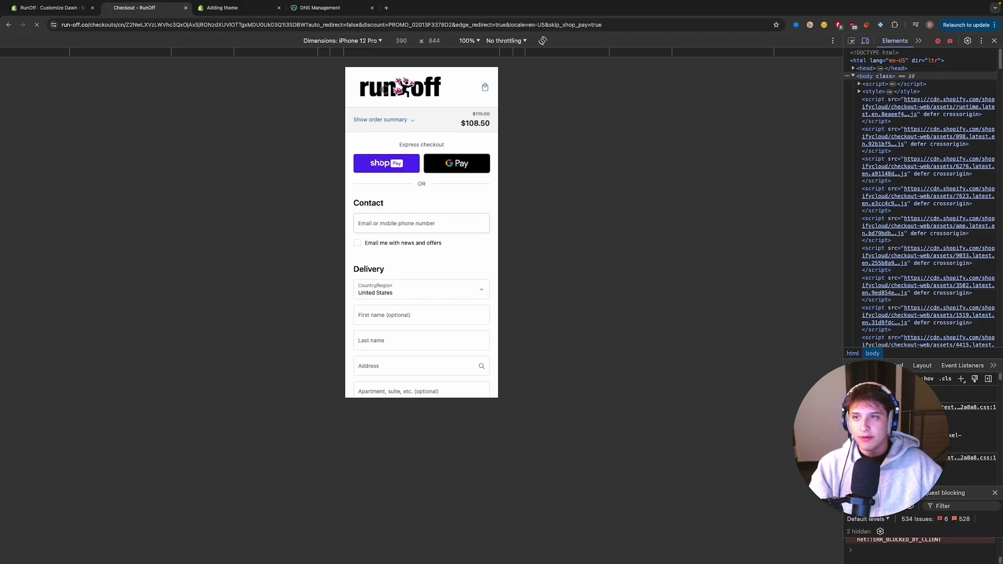
Step: Return to the Dawn theme editor and set the existing runoff PNG as the logo in the theme settings
left_click(35, 8)
scroll(483, 183, "up", 15)
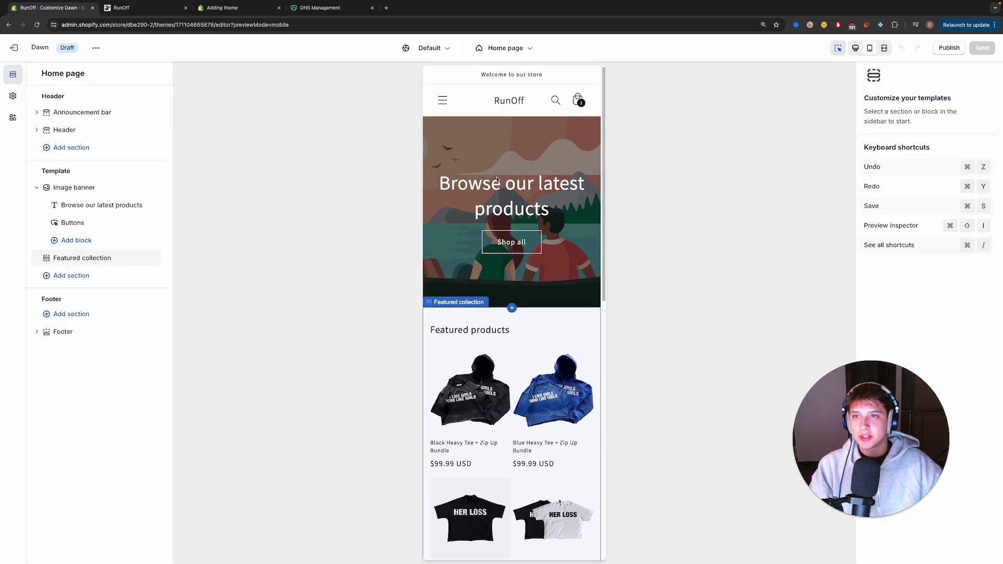
left_click(12, 95)
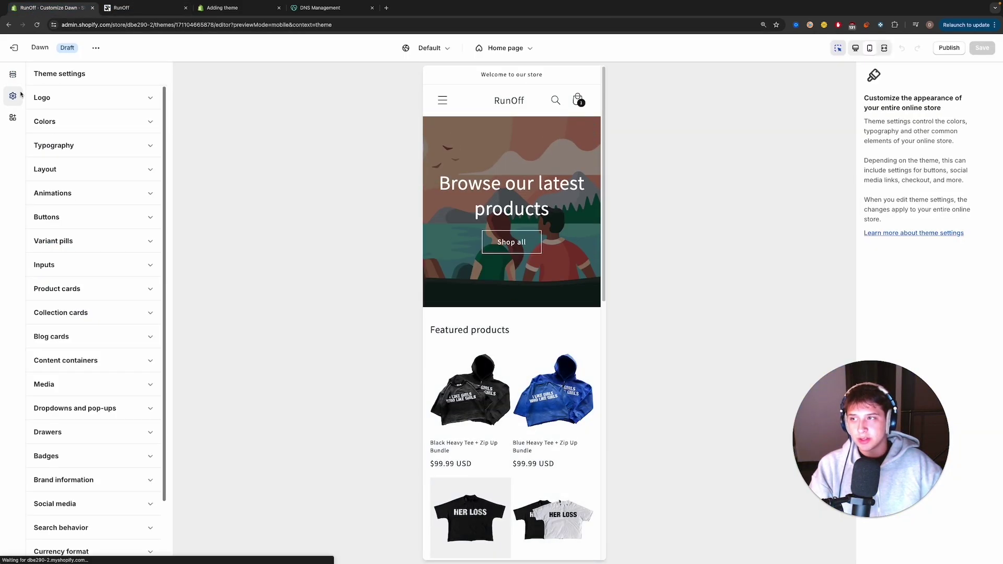
left_click(61, 98)
left_click(92, 142)
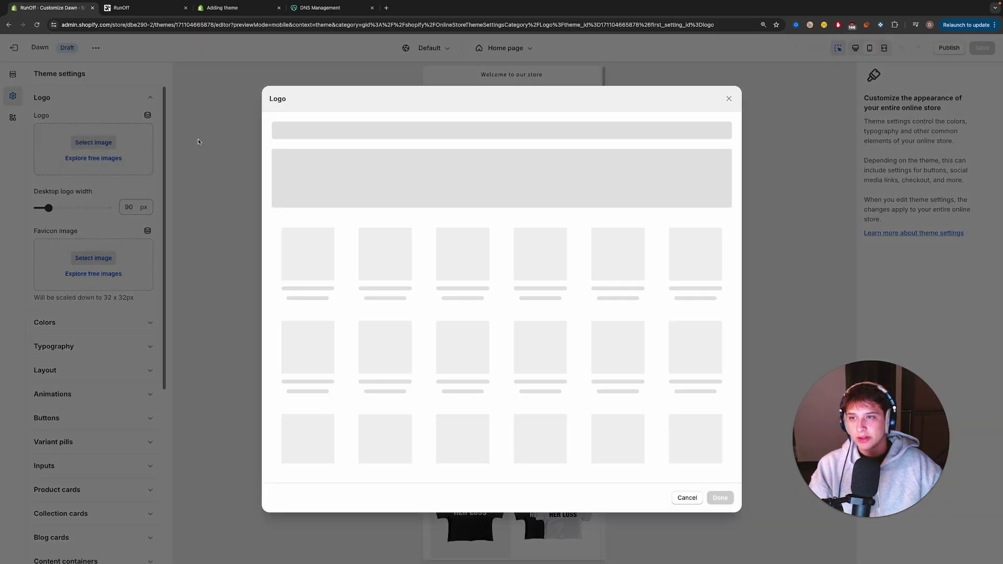
scroll(397, 391, "down", 5)
scroll(397, 392, "up", 10)
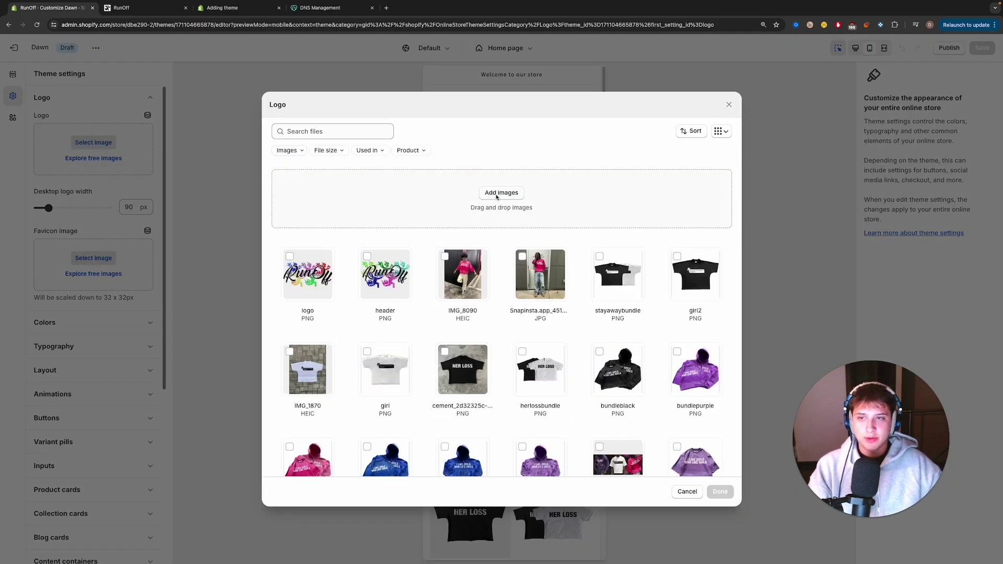
left_click(498, 194)
left_click(604, 358)
left_click(617, 418)
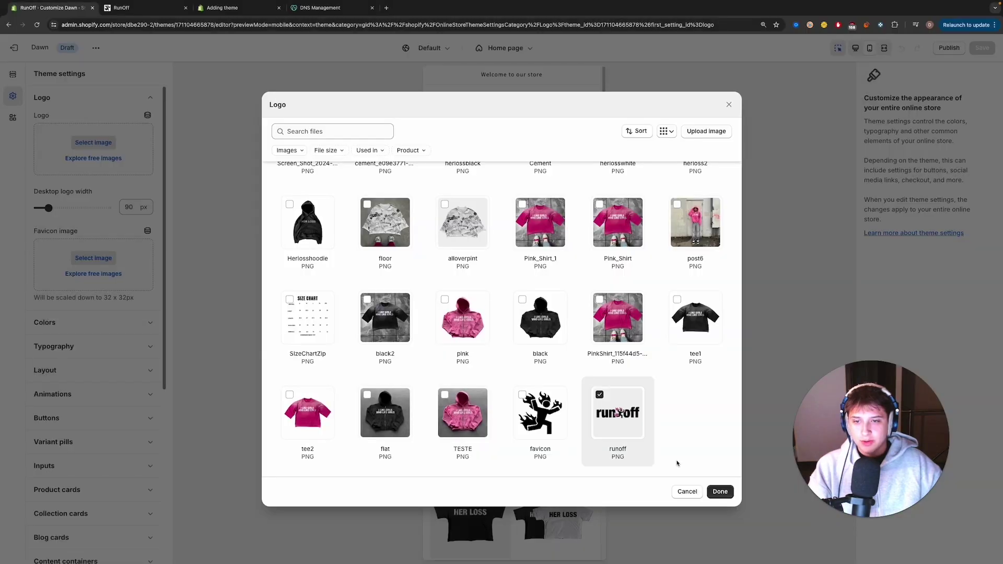
left_click(720, 491)
Step: Check the favicon on the live store's browser tab, set the favicon PNG as the theme's favicon image and adjust the desktop logo width
left_click(92, 304)
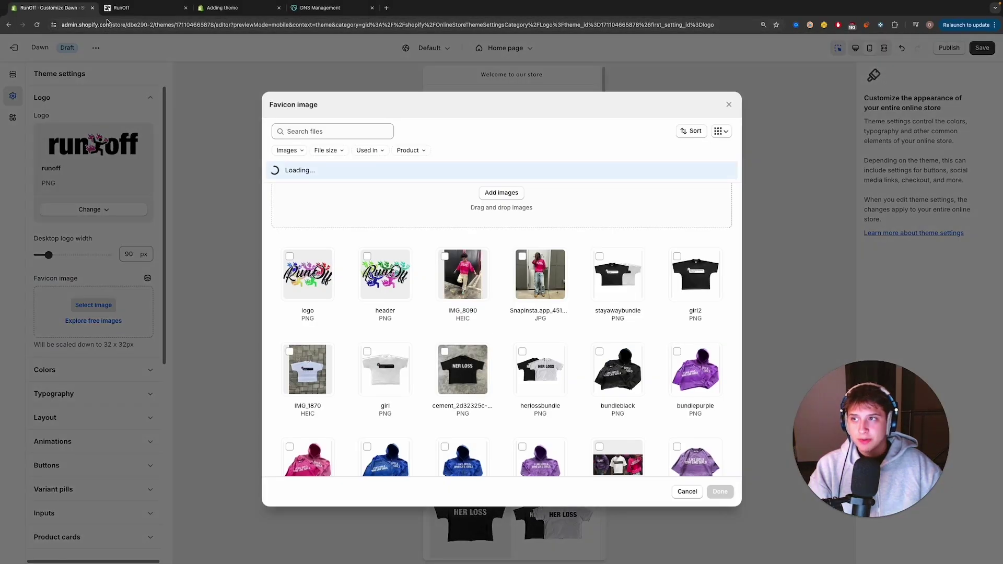
left_click(107, 9)
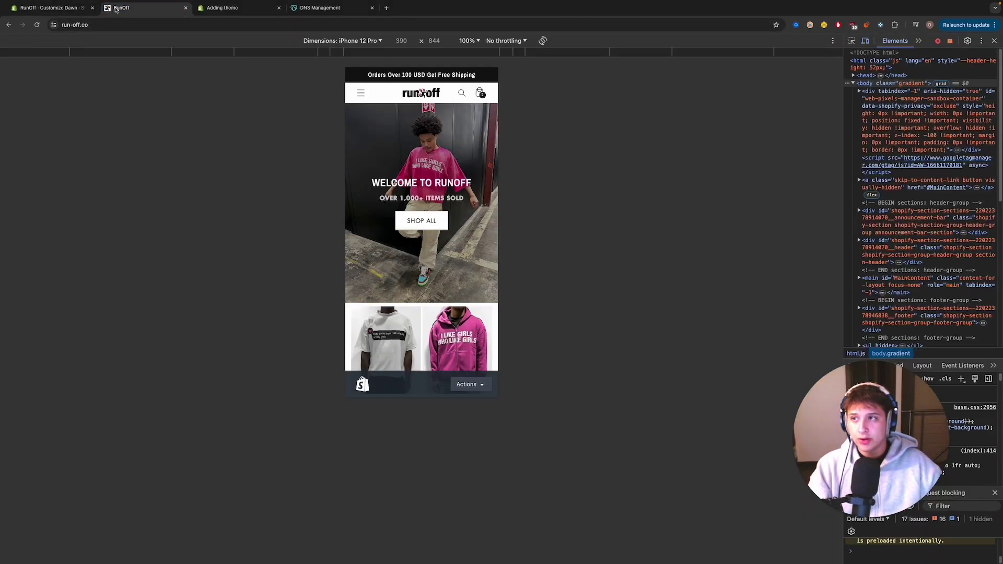
left_click(62, 8)
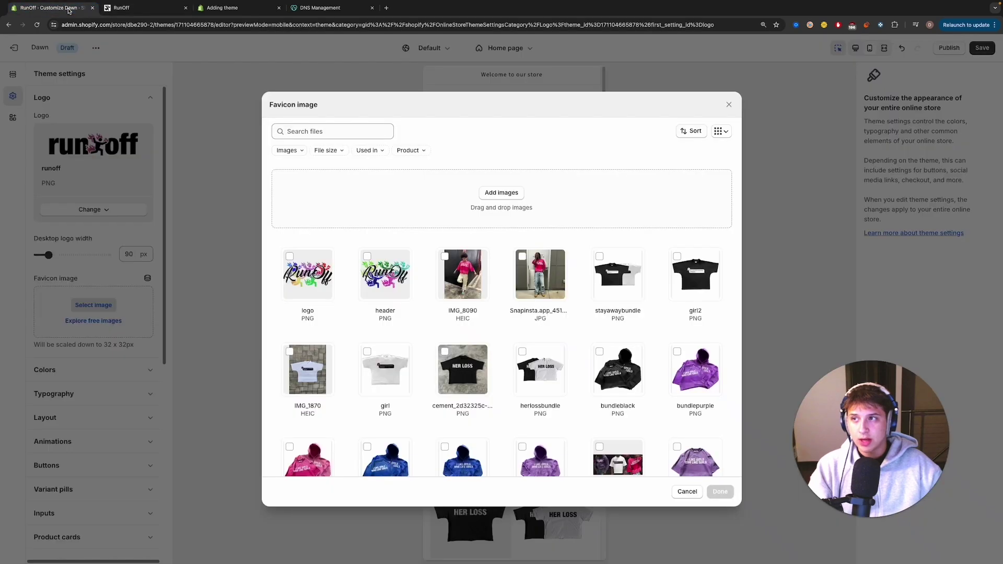
scroll(517, 339, "down", 5)
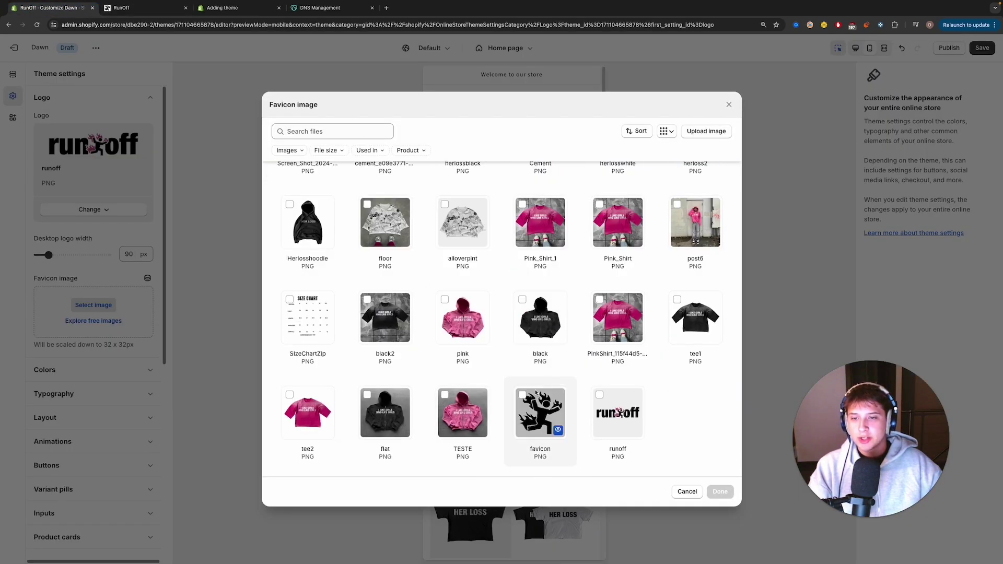
left_click(558, 430)
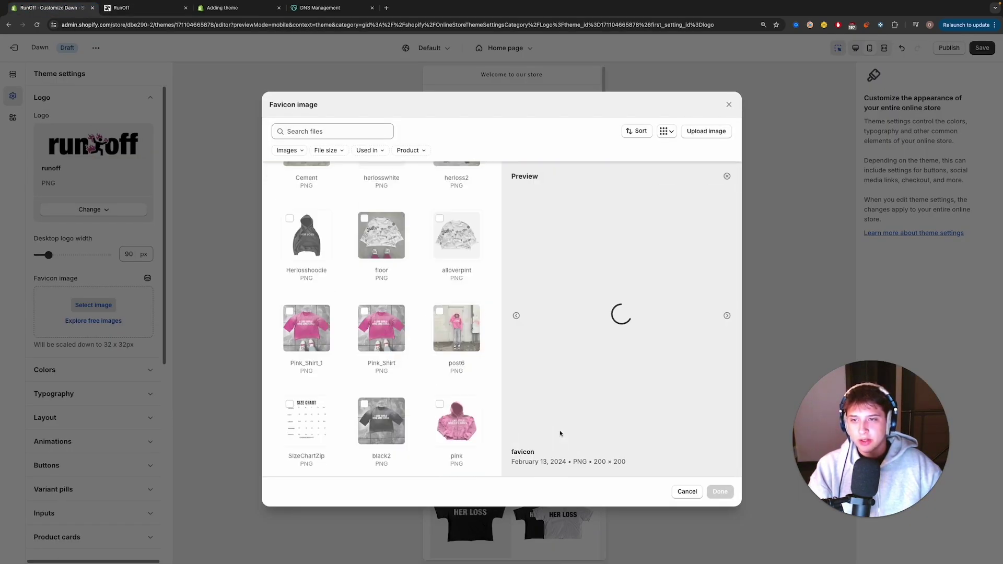
left_click(627, 464)
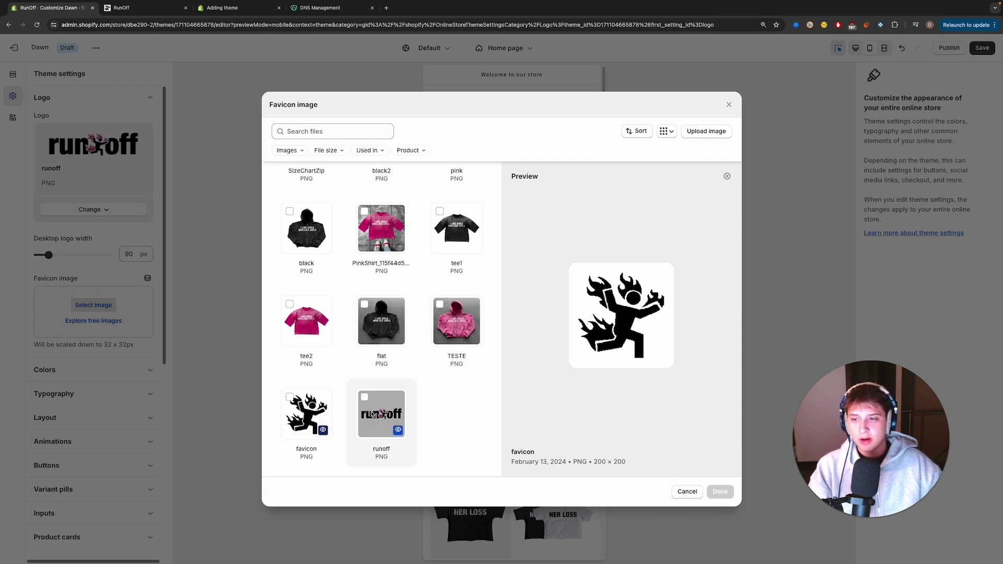
left_click(306, 413)
left_click(720, 492)
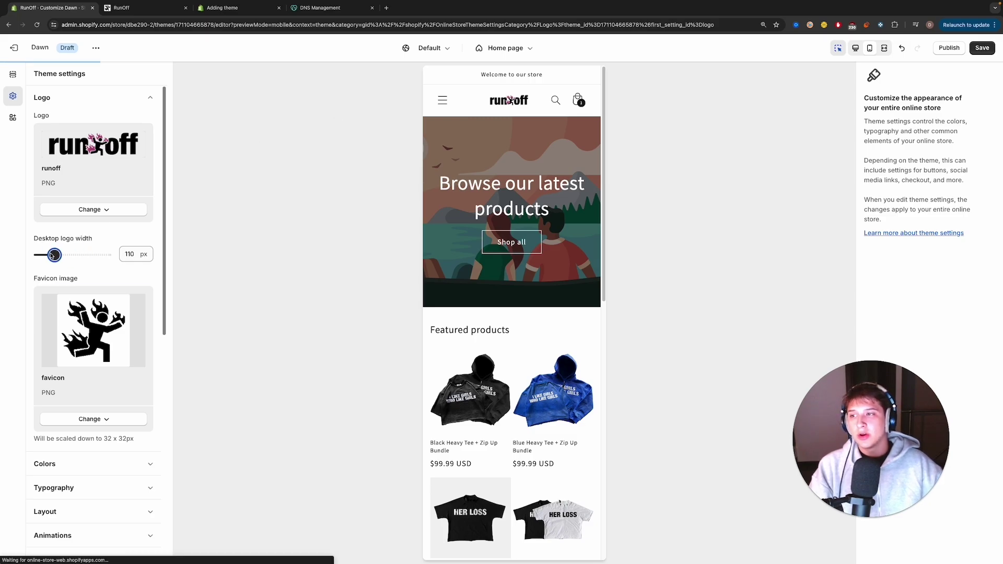
Step: Select the header section and set its top and bottom padding to 8 px
left_click(500, 101)
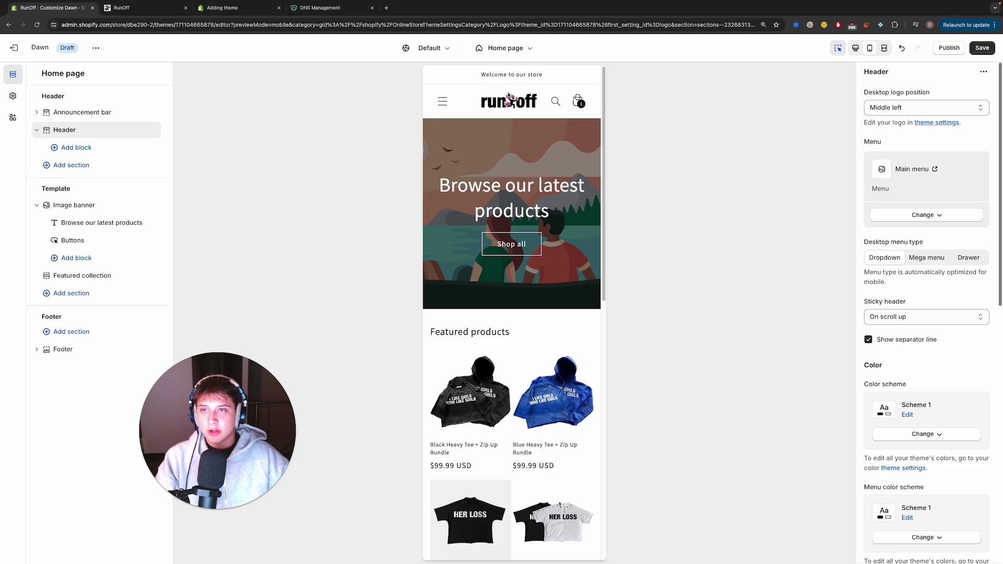
scroll(924, 292, "down", 3)
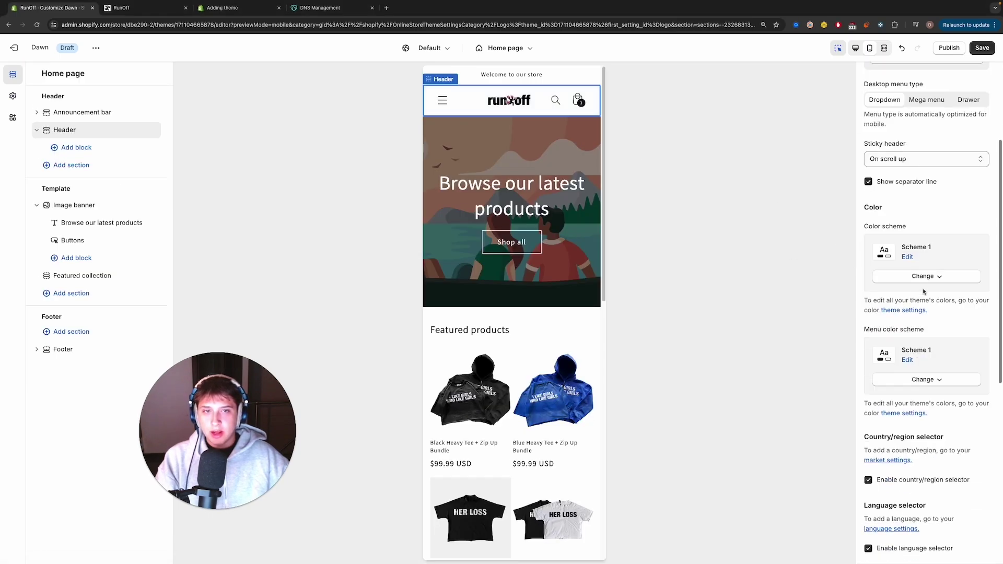
scroll(924, 292, "up", 3)
scroll(941, 321, "down", 10)
scroll(938, 372, "down", 1)
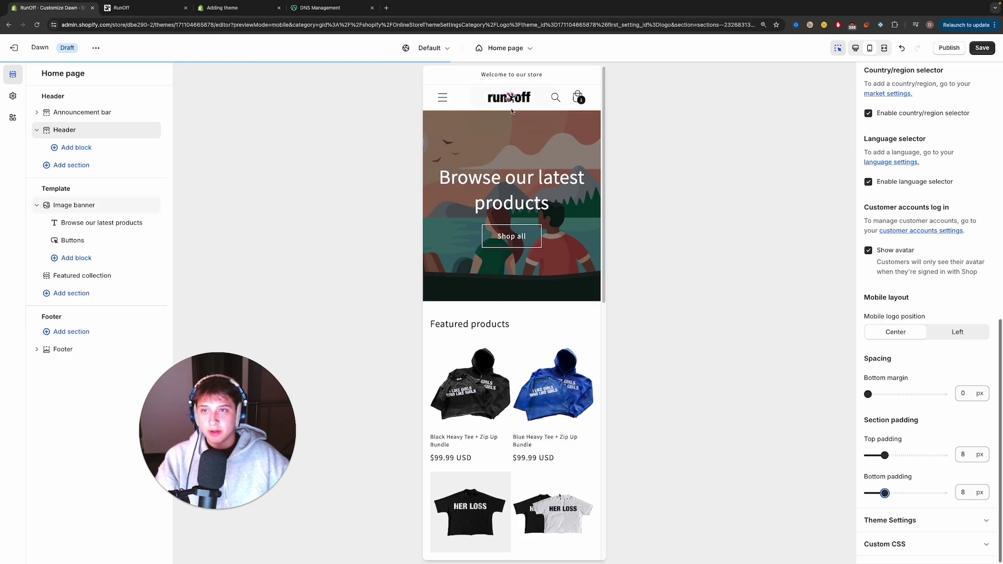
Step: Compare the live store's announcement bar, change the announcement text to "Buy 1 Shirt Get 2 Free" and save
left_click(562, 76)
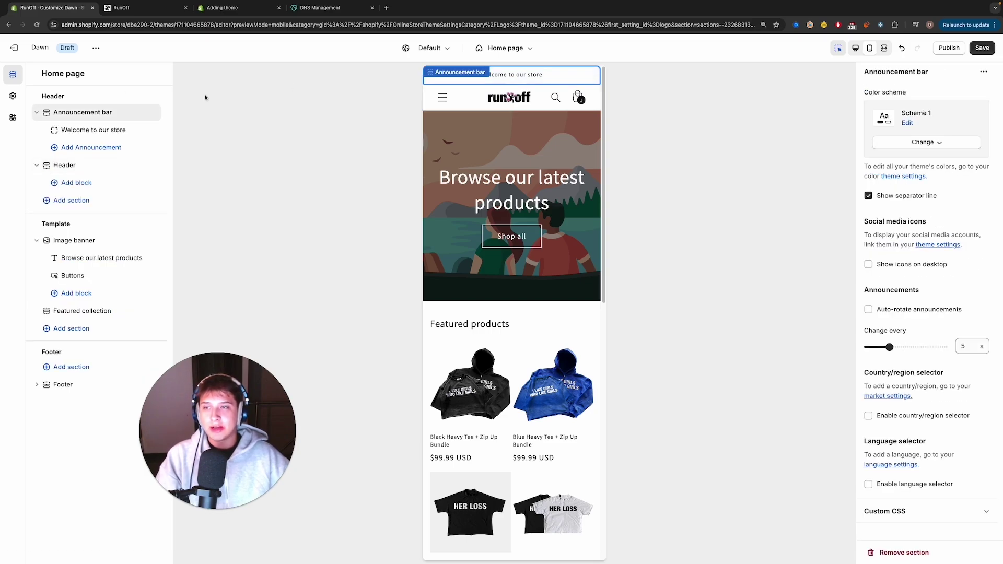
left_click(91, 129)
key("ctrl+Tab")
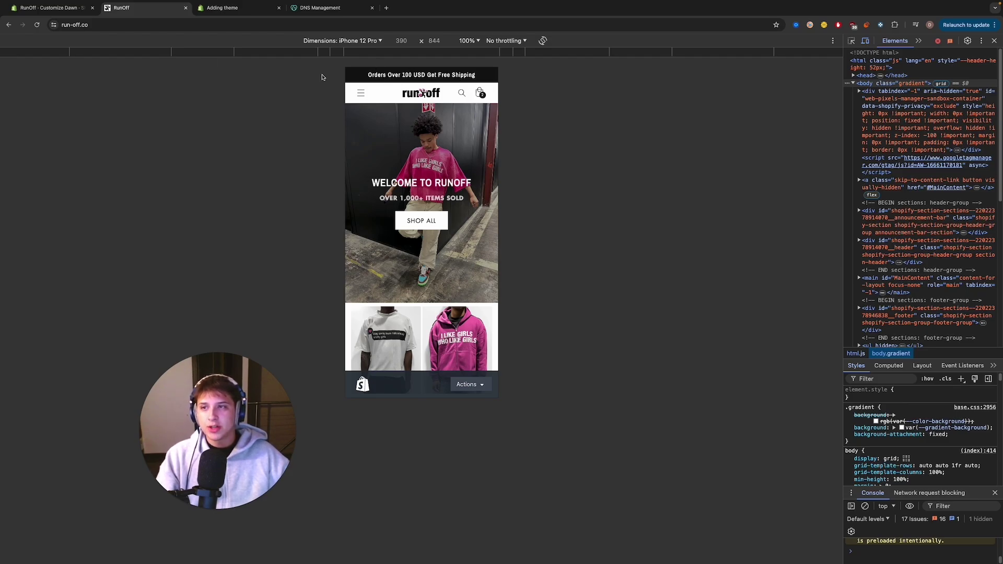
left_click(76, 10)
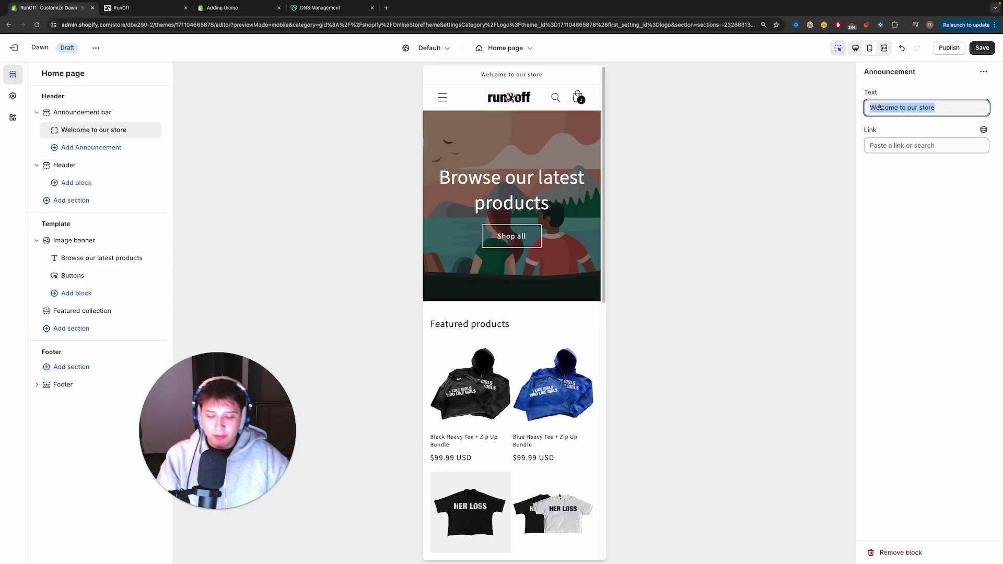
type("Buy 1 Shirt Get 2 Free")
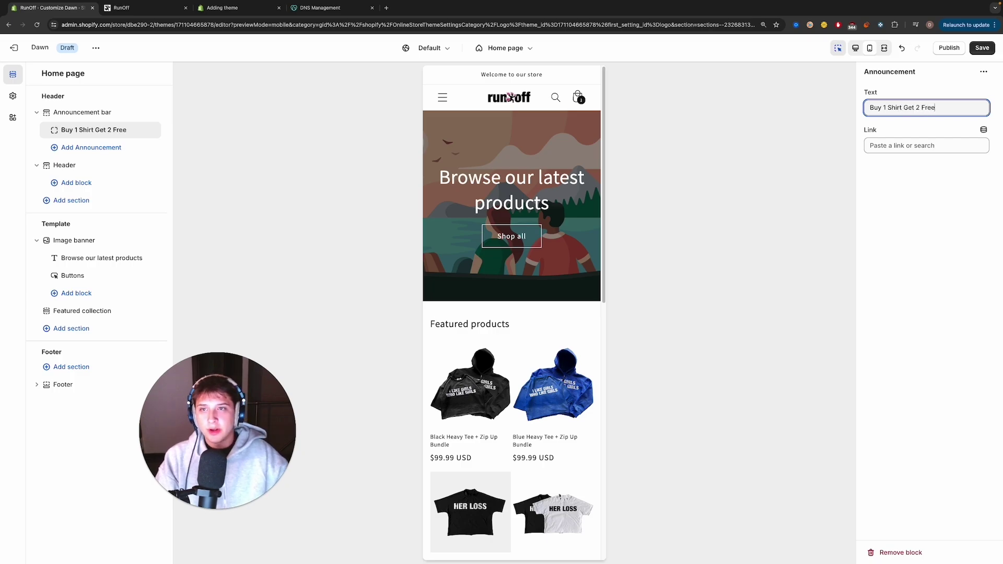
key("super+s")
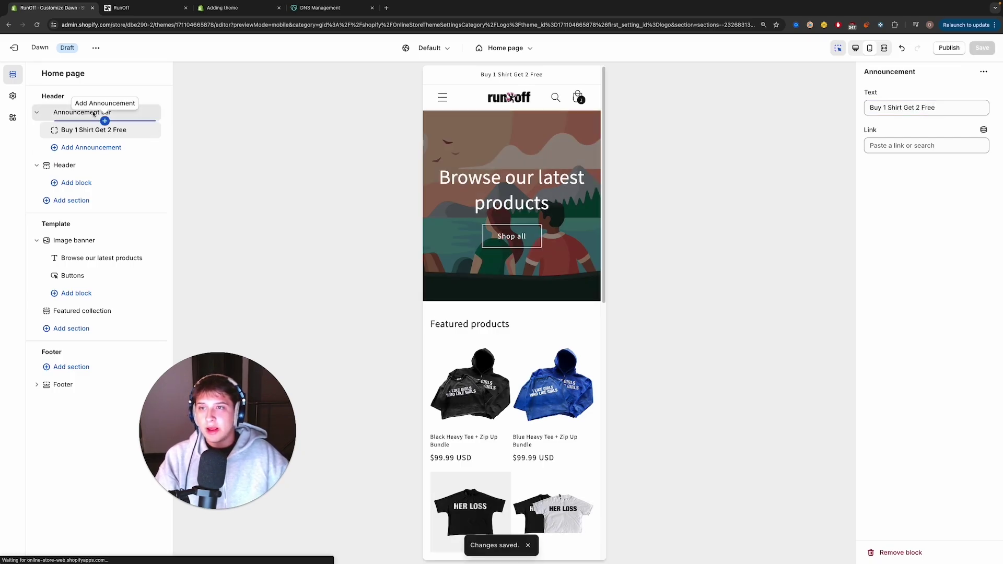
Step: Apply the black Scheme 4 color scheme to the announcement bar and save the theme
left_click(81, 113)
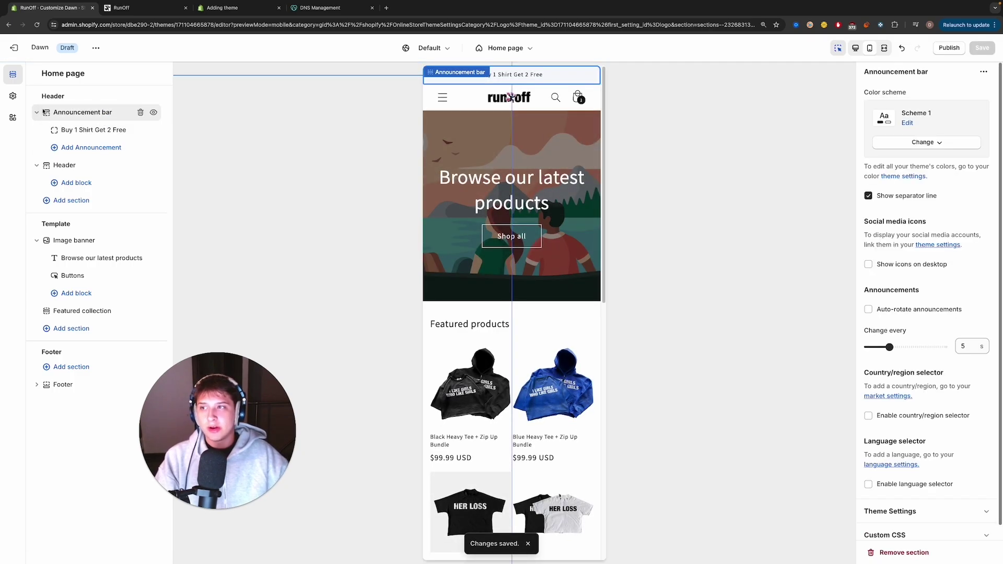
left_click(914, 145)
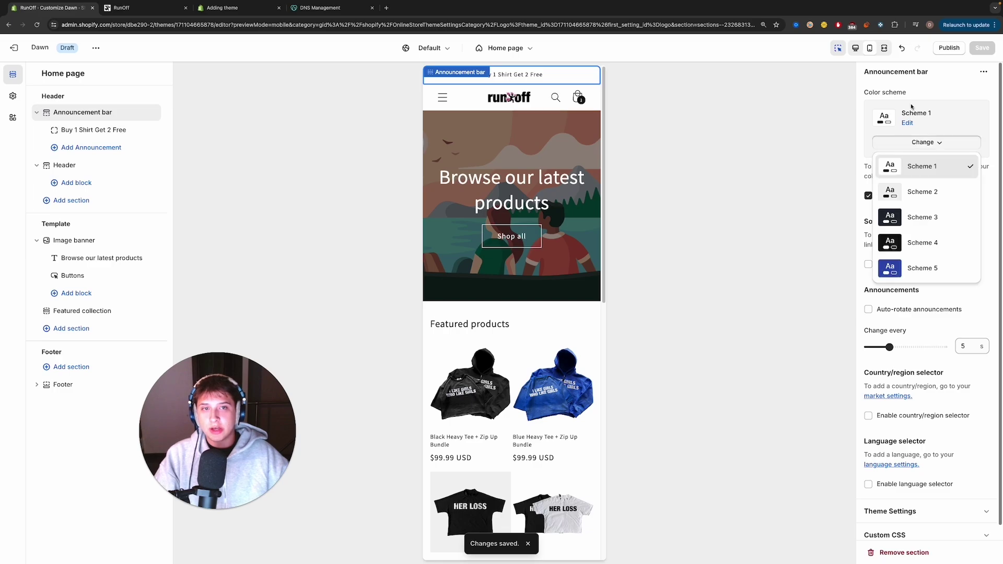
left_click(921, 242)
key("super+s")
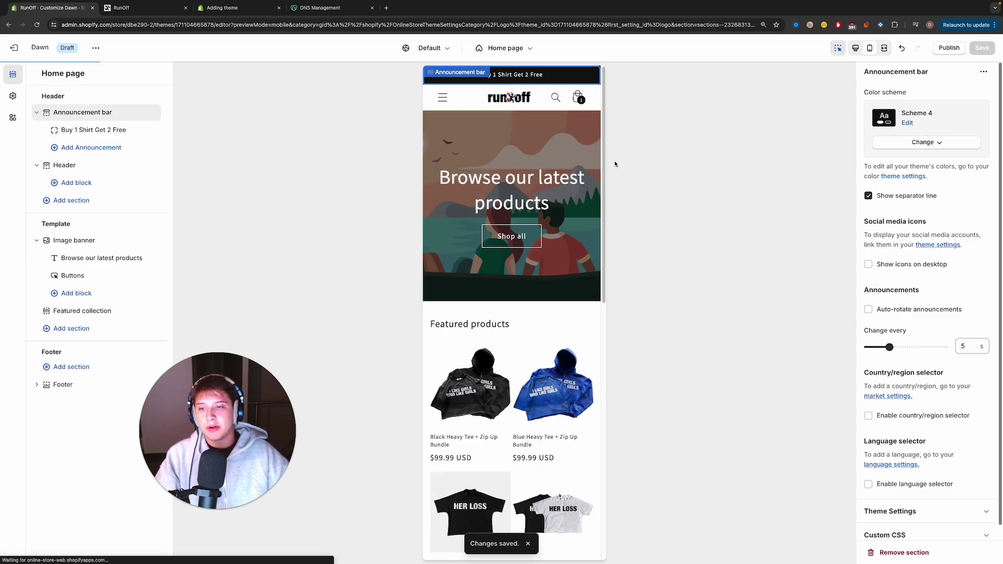
Step: Select the image banner section and set IMG_8090 as its first image
left_click(441, 141)
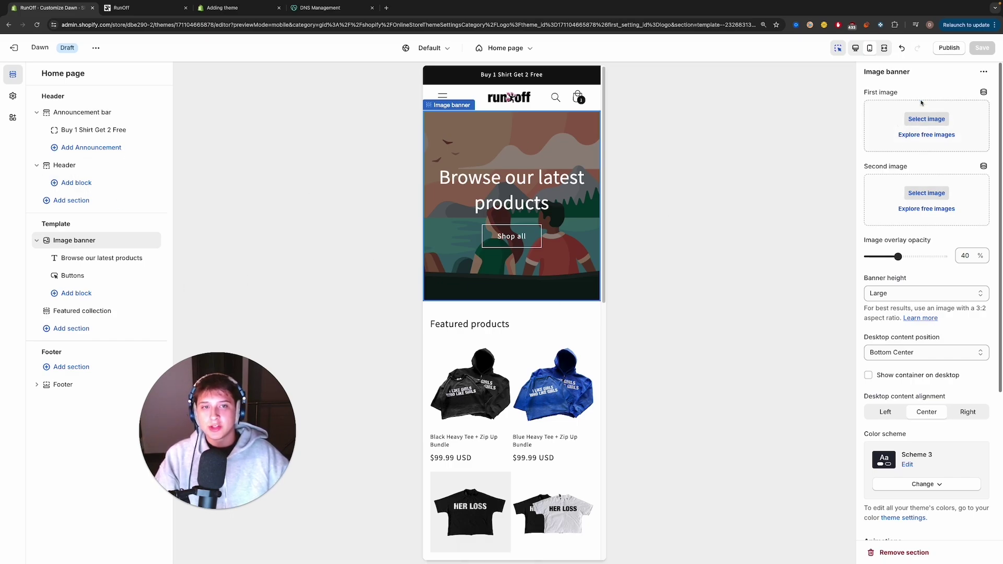
left_click(914, 119)
left_click(729, 104)
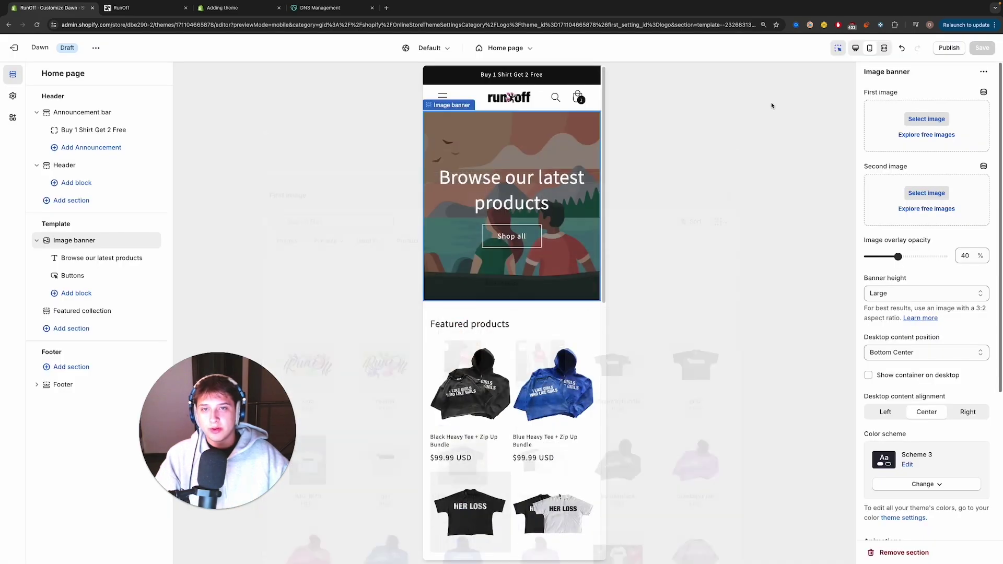
left_click(909, 122)
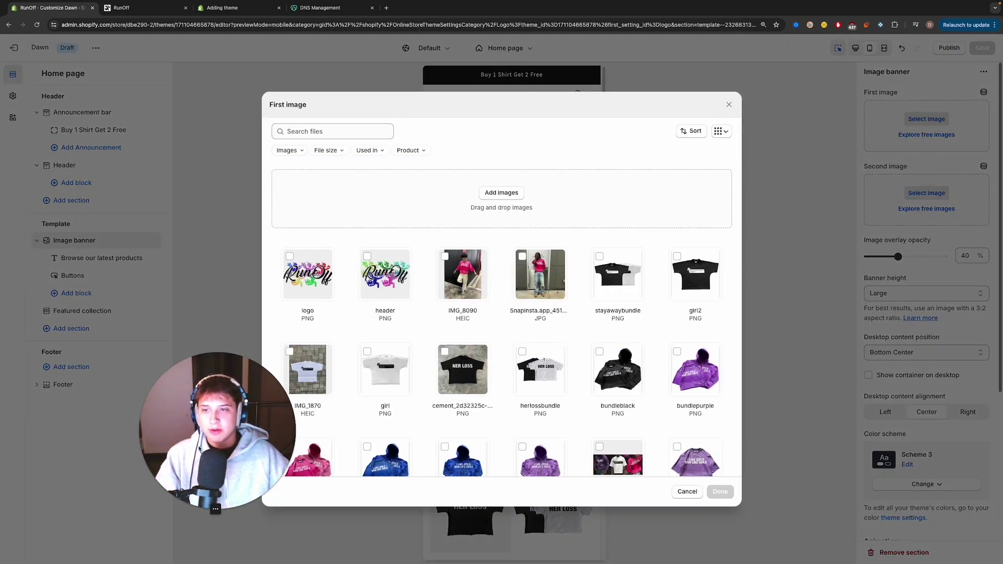
left_click(462, 274)
left_click(720, 492)
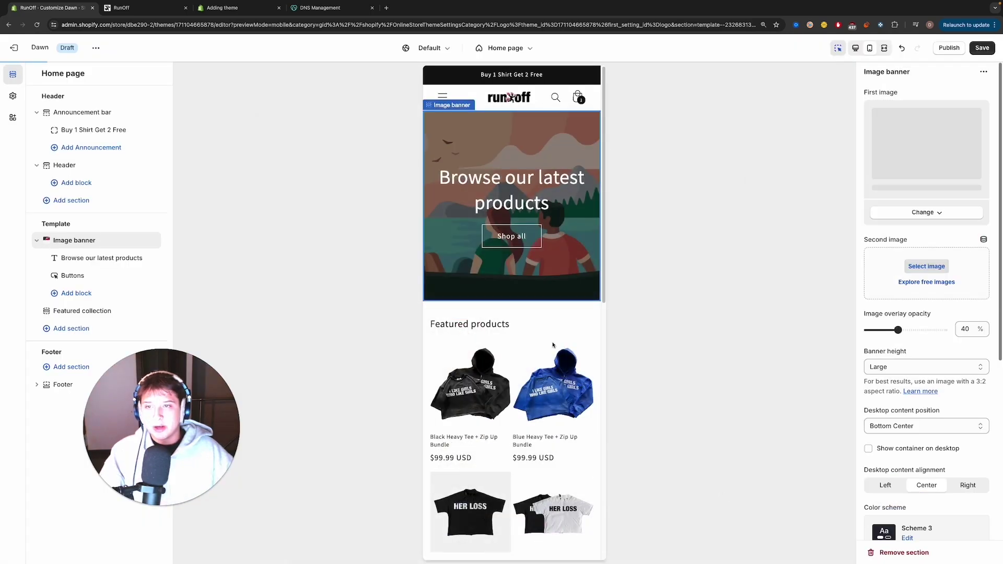
Step: Try the Snapinsta JPG as the banner's second image, then remove it
left_click(926, 287)
left_click(540, 274)
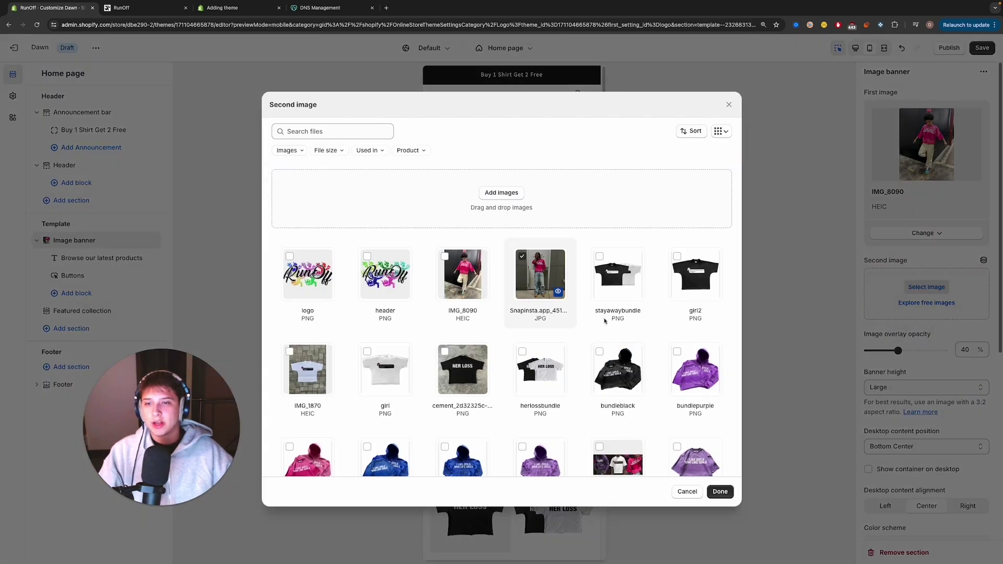
left_click(720, 491)
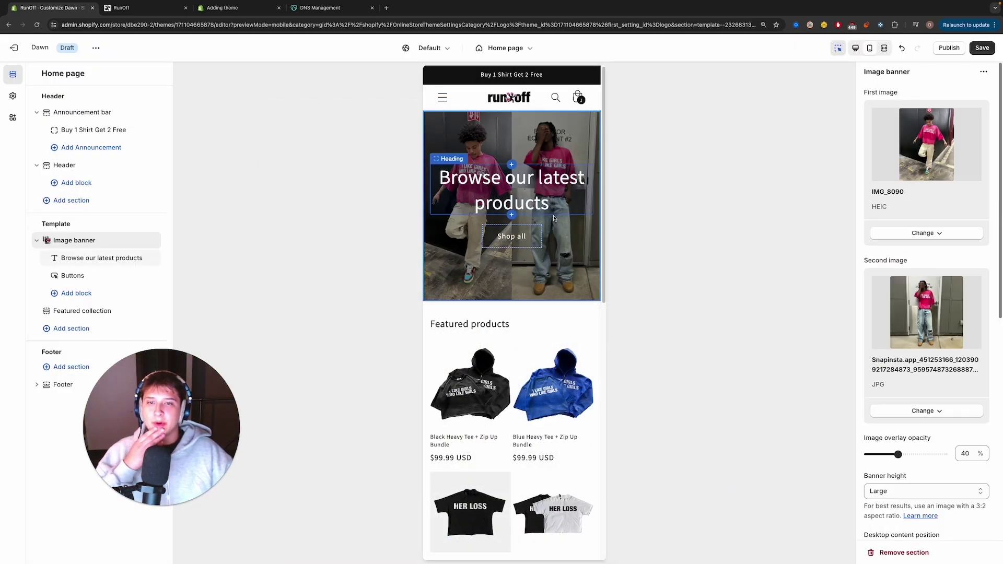
left_click(926, 411)
left_click(926, 464)
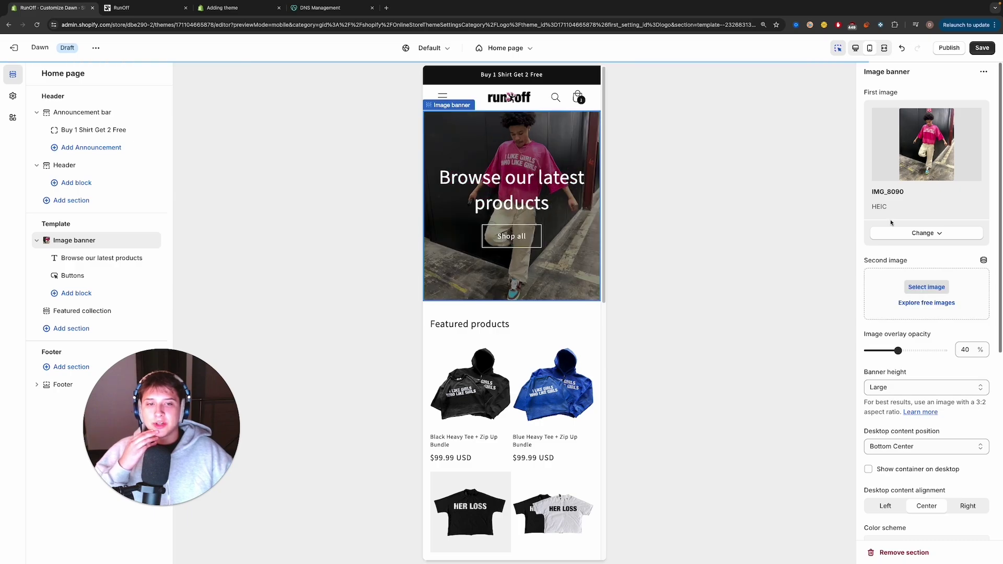
Step: Check the banner in the desktop and mobile previews and set its image overlay opacity to 30%
left_click(855, 47)
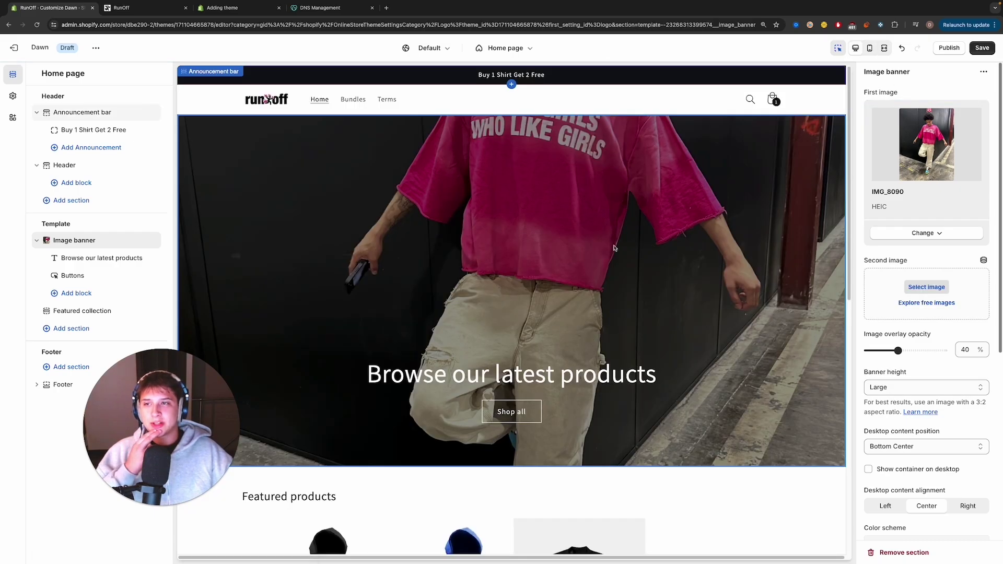
left_click(858, 49)
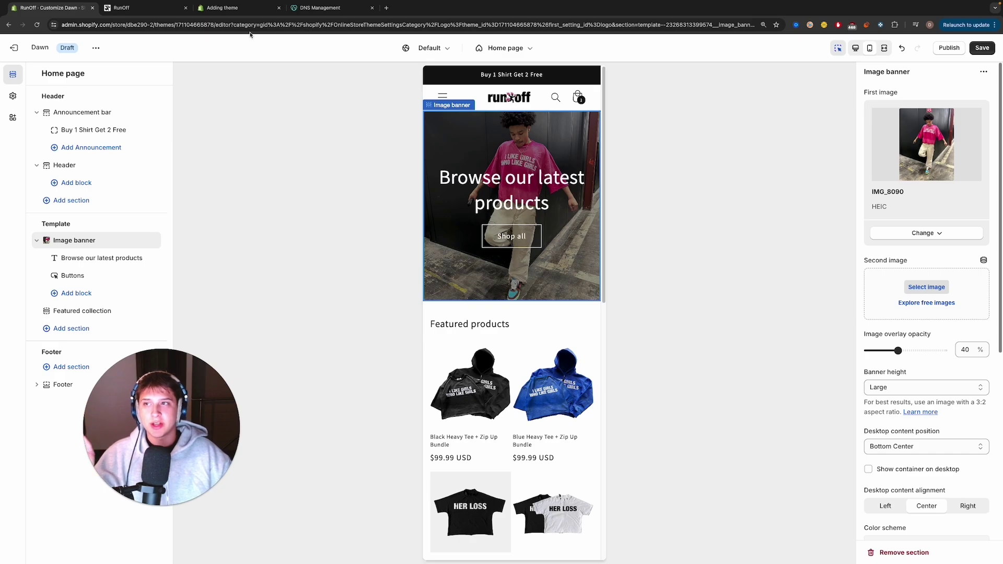
mouse_move(898, 350)
left_mouse_down()
mouse_move(875, 350)
mouse_move(987, 349)
mouse_move(890, 351)
left_mouse_up()
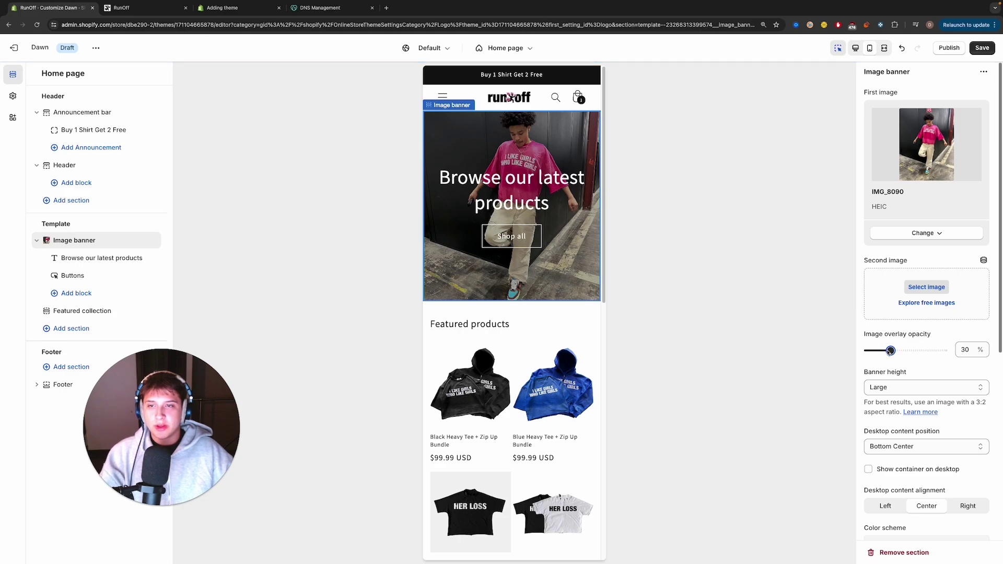
Step: Change the banner heading to "Welcome To RunOff" and set its heading size to Small
left_click(520, 213)
triple_click(927, 134)
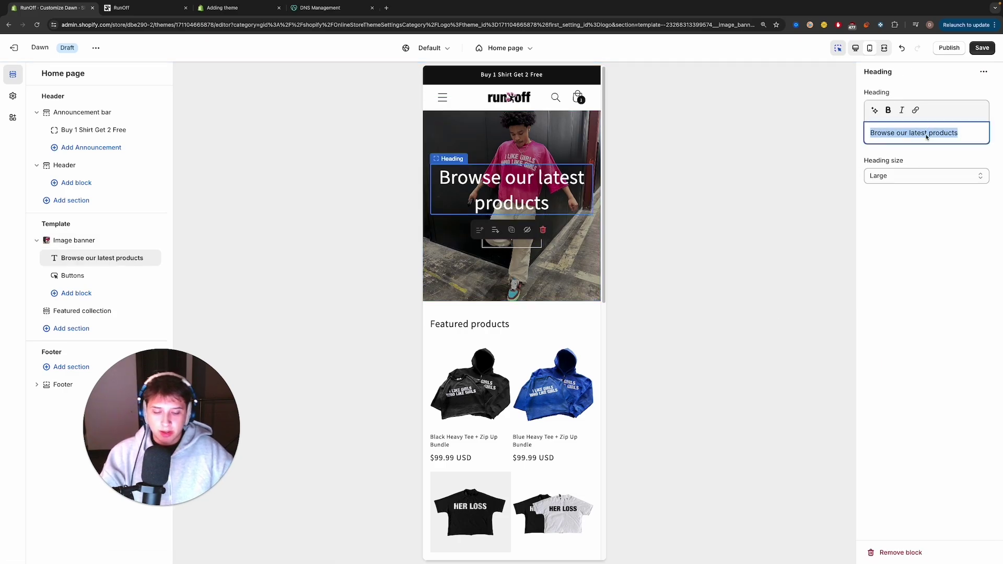
key("BackSpace")
type("Welcome To RunOff")
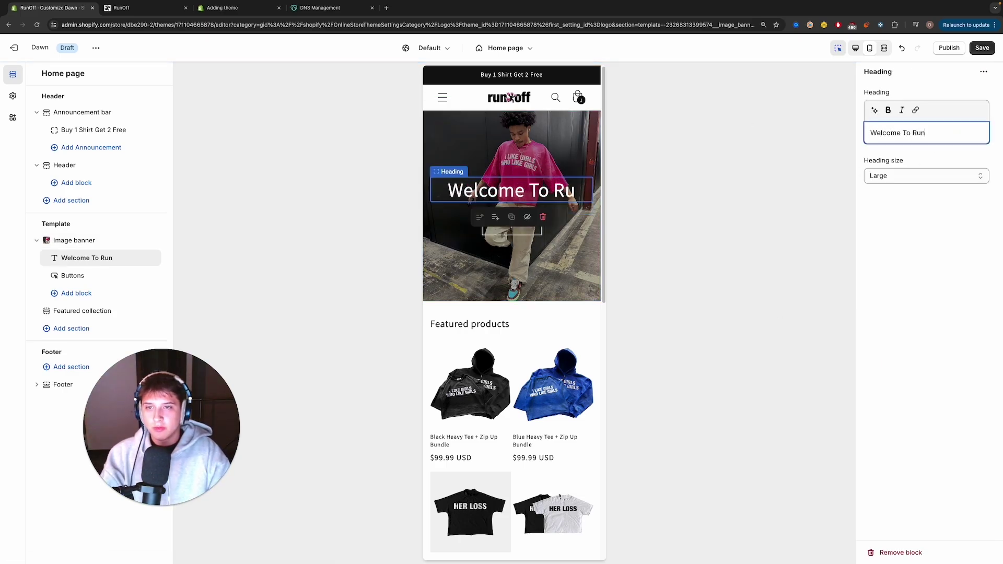
left_click(926, 176)
left_click(878, 156)
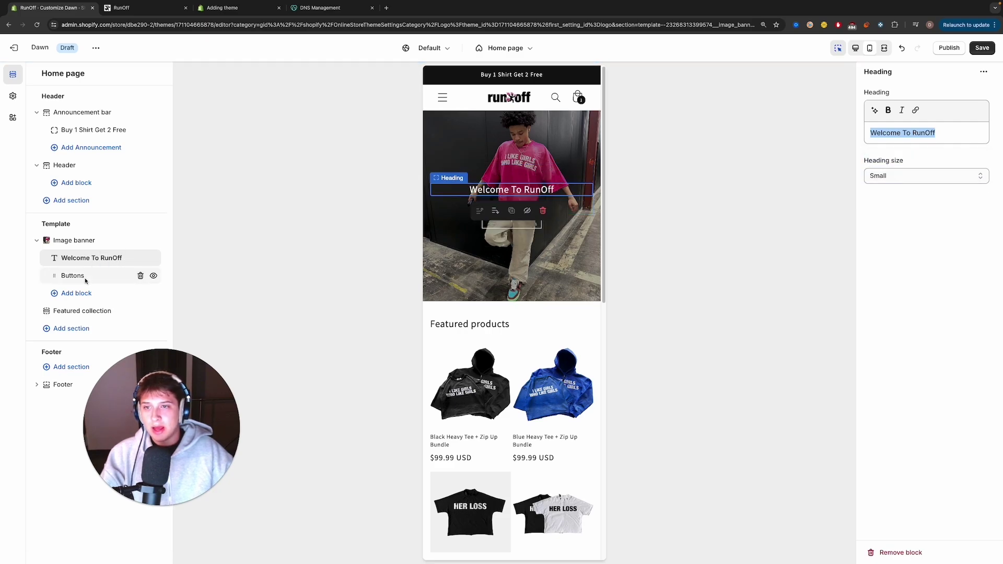
Step: Turn off the outline style for the banner's first button and label the button "Shop All"
left_click(89, 274)
left_click(903, 181)
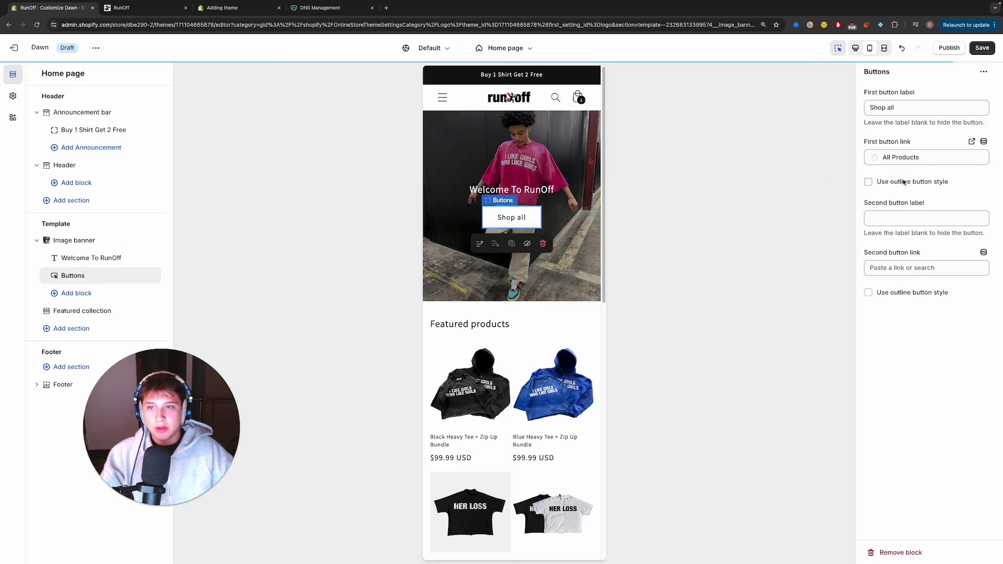
left_click(879, 108)
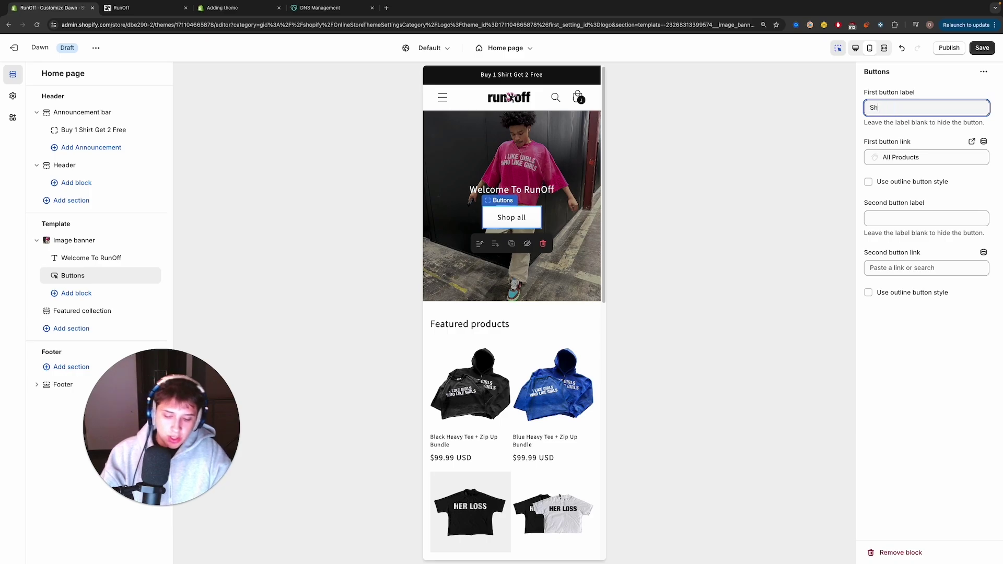
type("Runoff")
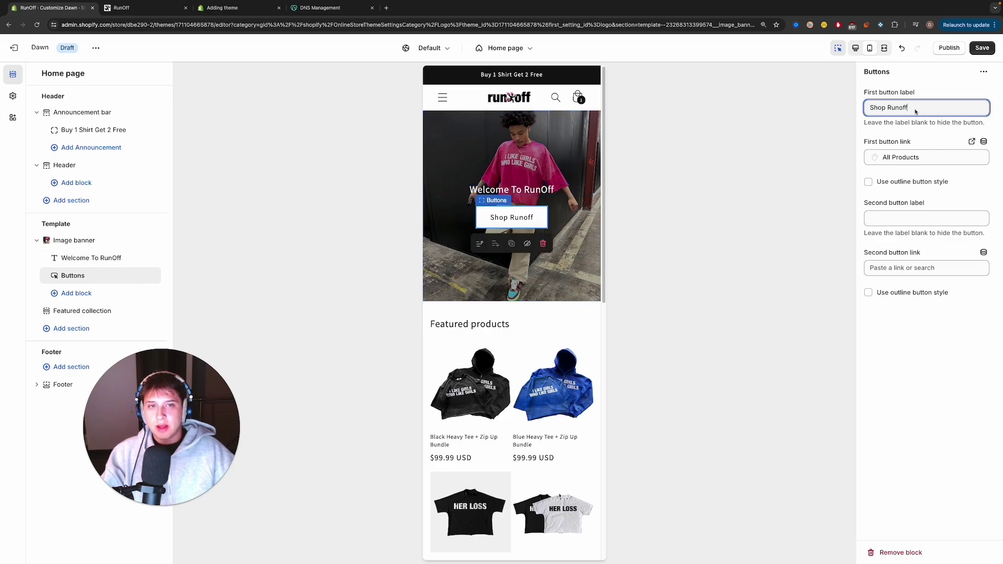
key("BackSpace")
key("BackSpace")
key("BackSpace")
key("BackSpace")
key("BackSpace")
key("BackSpace")
type("All")
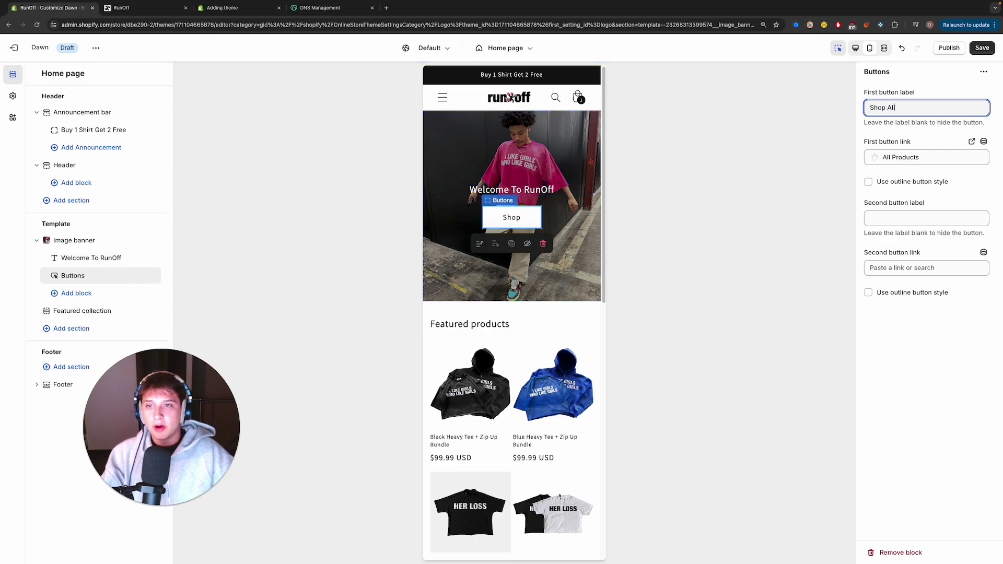
Step: Add a Text block to the image banner and place it between the heading and the buttons
left_click(78, 294)
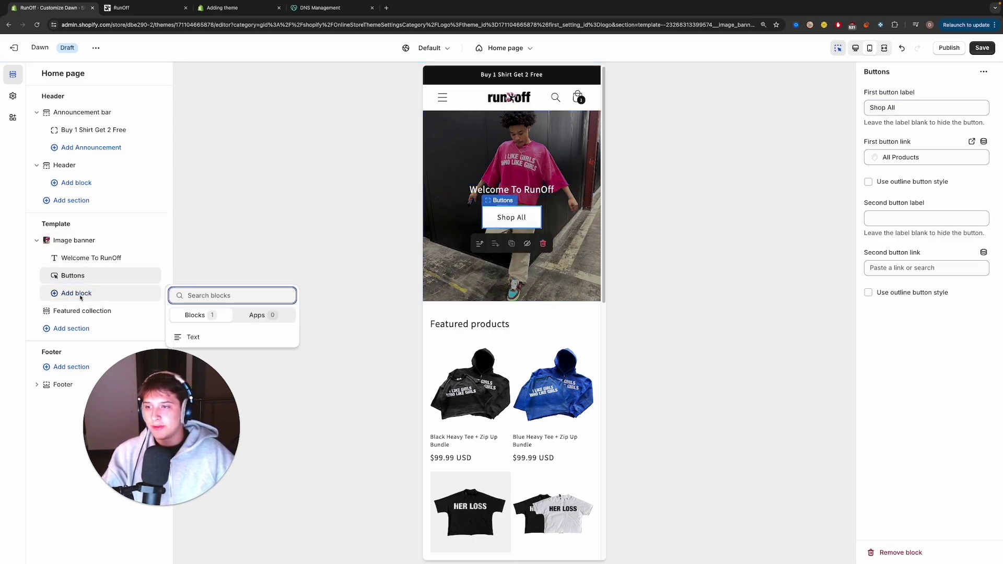
left_click(193, 337)
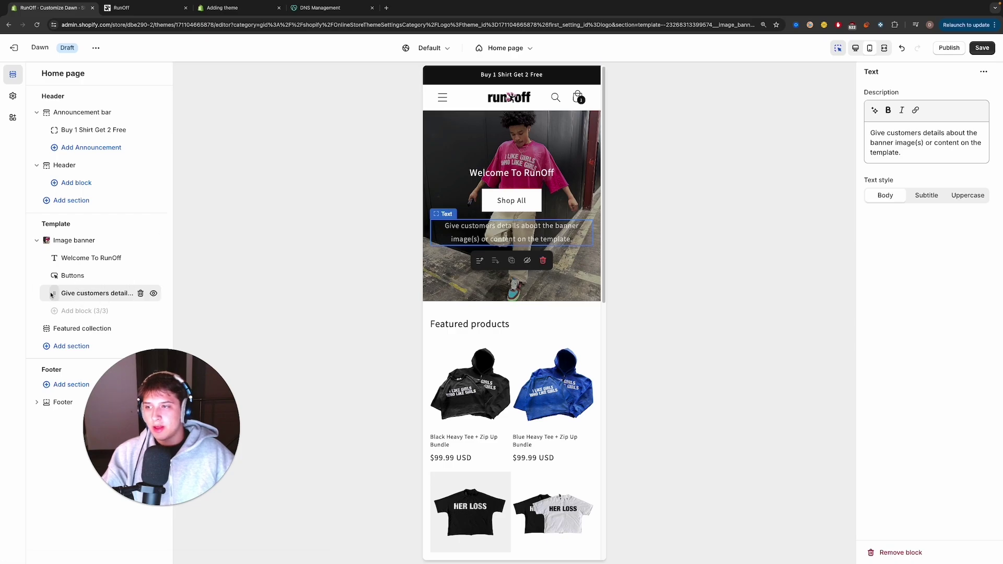
left_click_drag(54, 293, 53, 275)
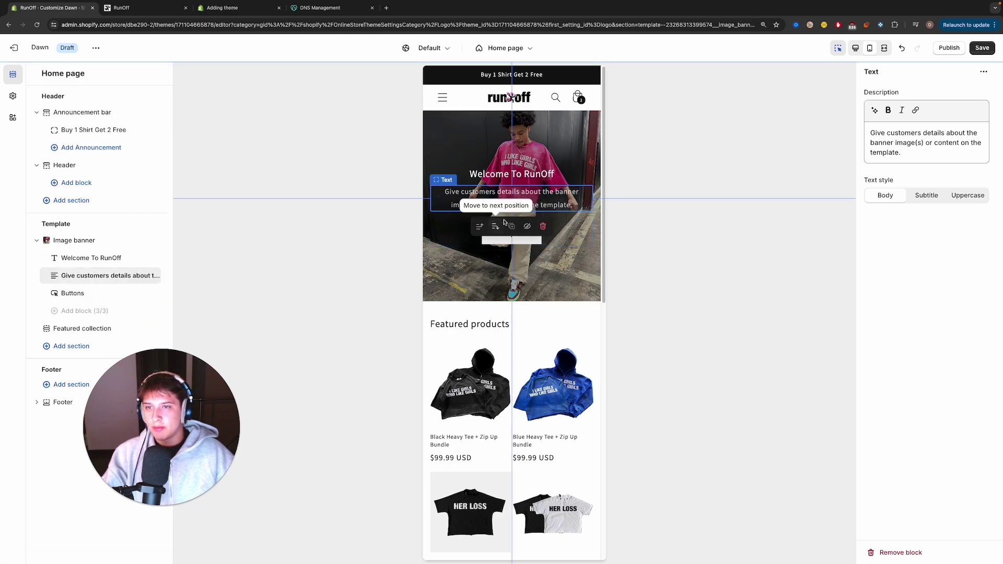
Step: Replace the banner text block's description with "Over 1000 Items Sold" and make it bold
double_click(902, 134)
triple_click(902, 136)
type("Over 1000 Items Sold")
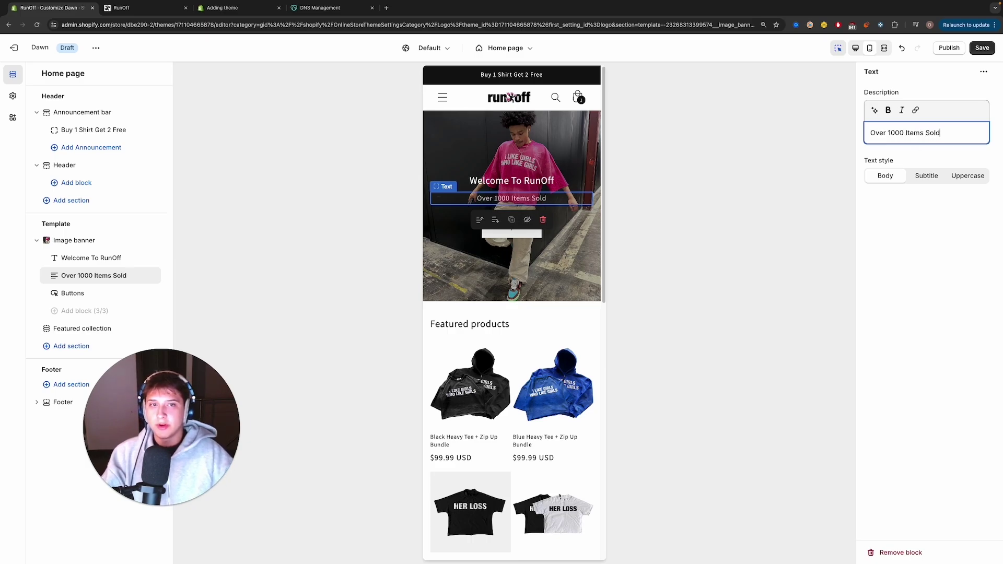
left_click(887, 111)
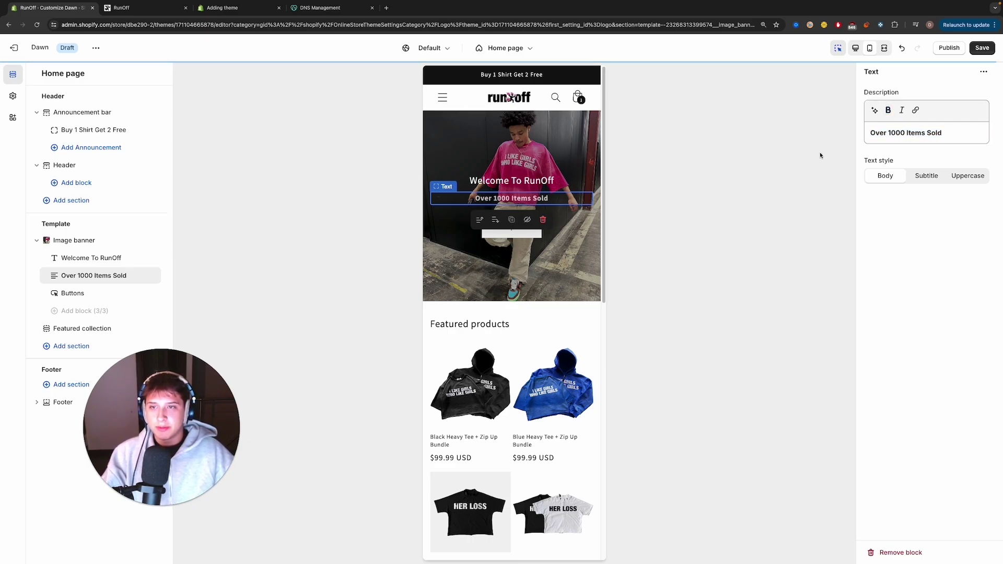
Step: Start a new collection from the Featured collection section's collection choice, title it "Test Website" and save it
left_click(460, 281)
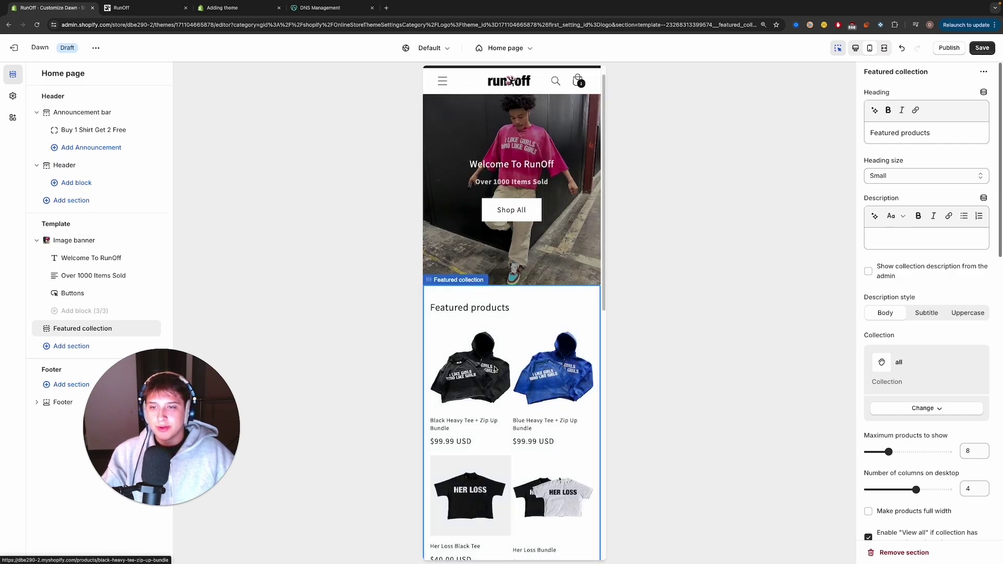
scroll(900, 328, "down", 4)
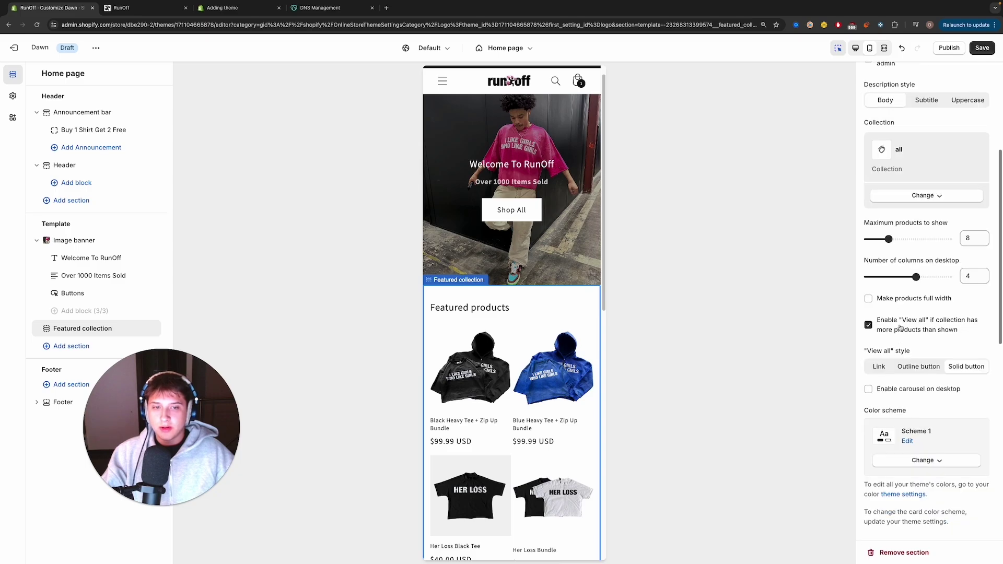
left_click(922, 196)
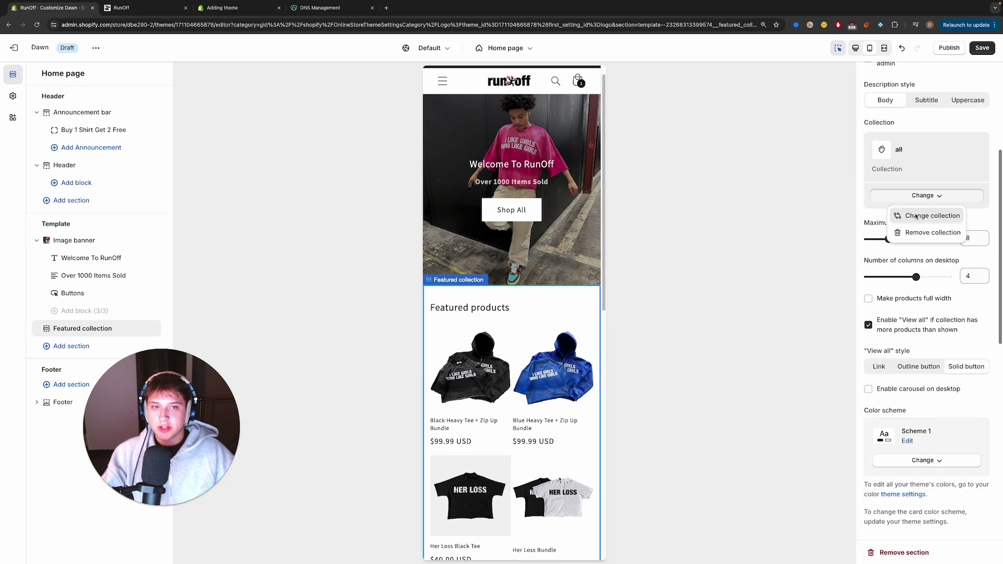
left_click(922, 212)
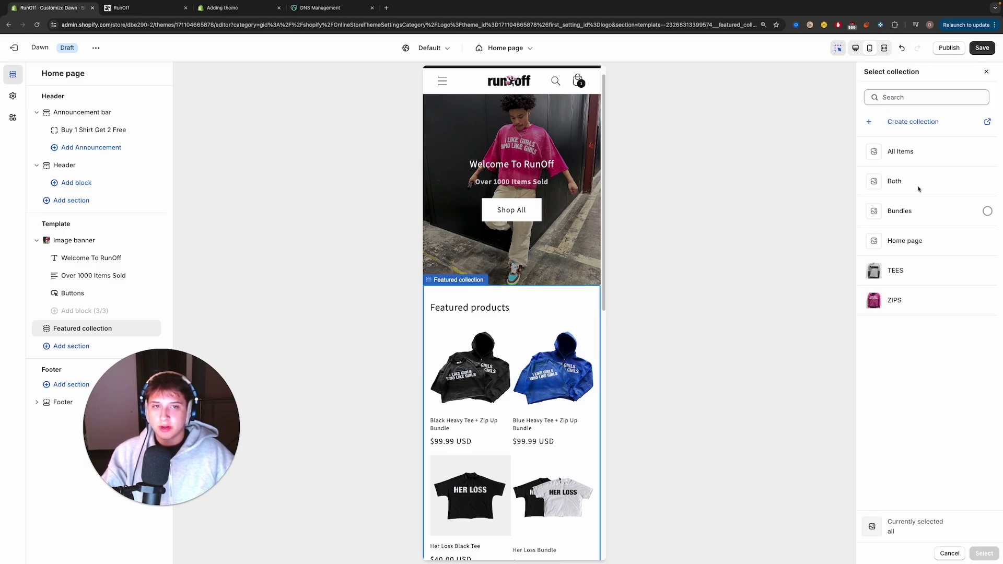
left_click(927, 120)
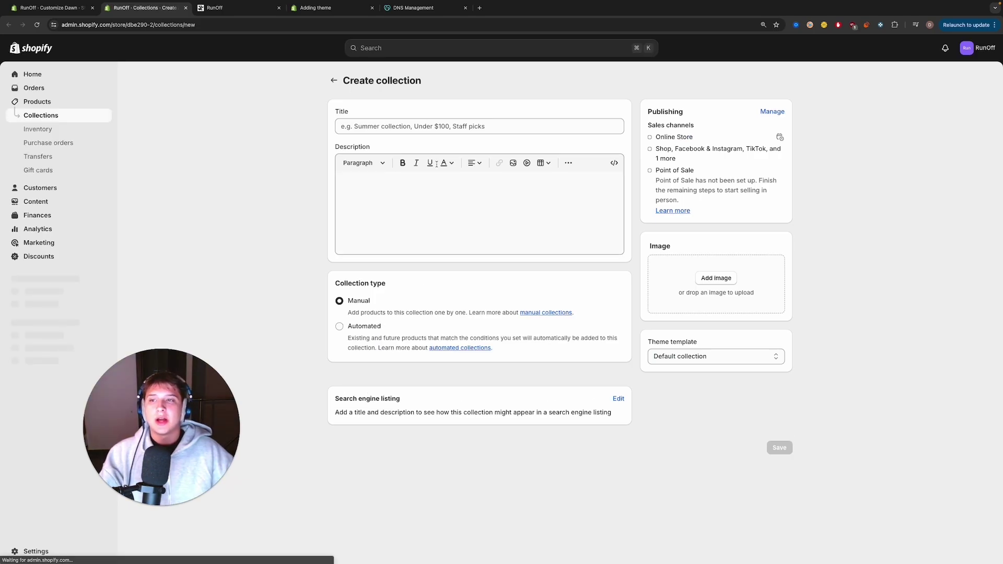
type("Test WE")
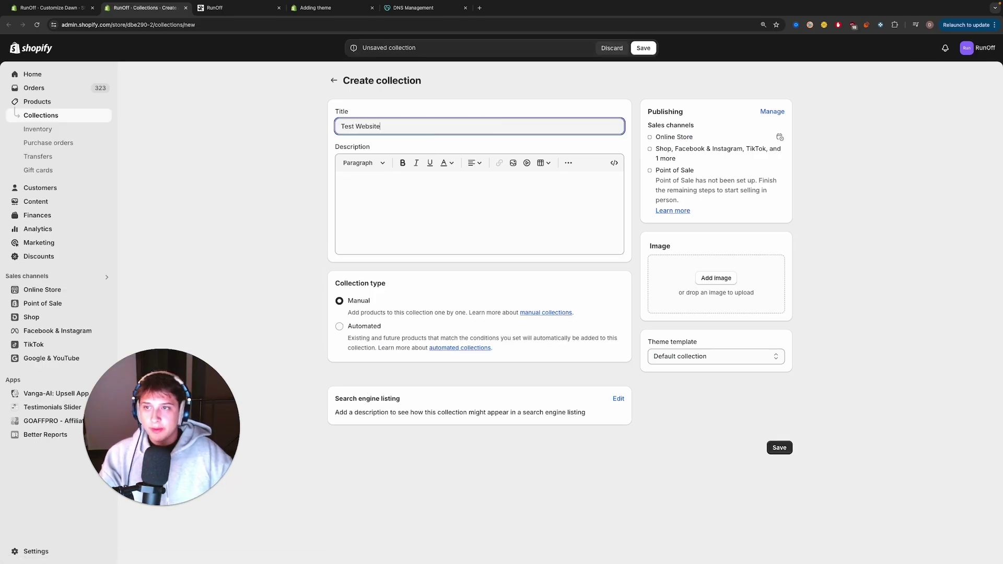
left_click(779, 448)
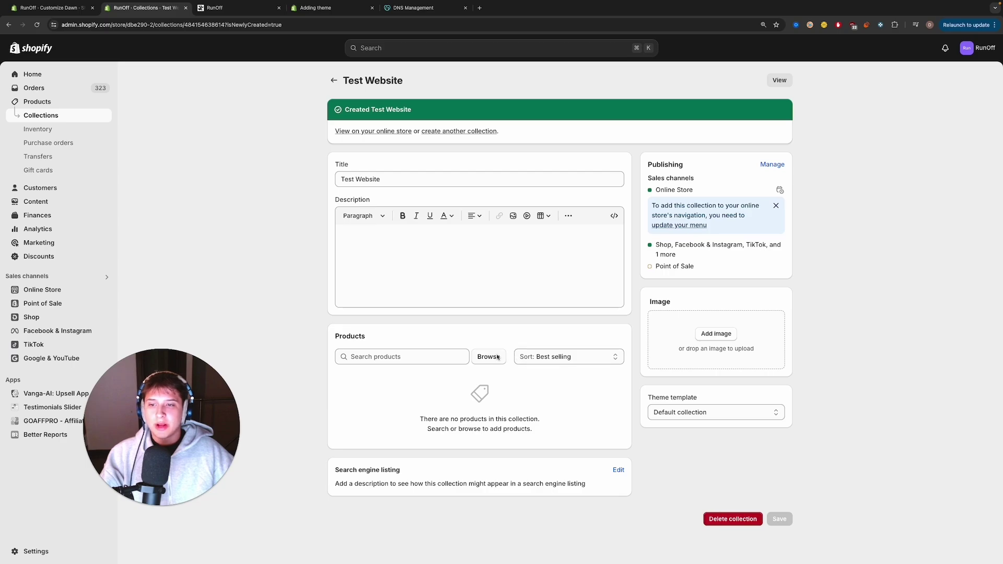
Step: Add the non-draft Her Loss and I Like Girls tees and zips and the Heavy Tee + Zip Up bundles to the Test Website collection
left_click(488, 357)
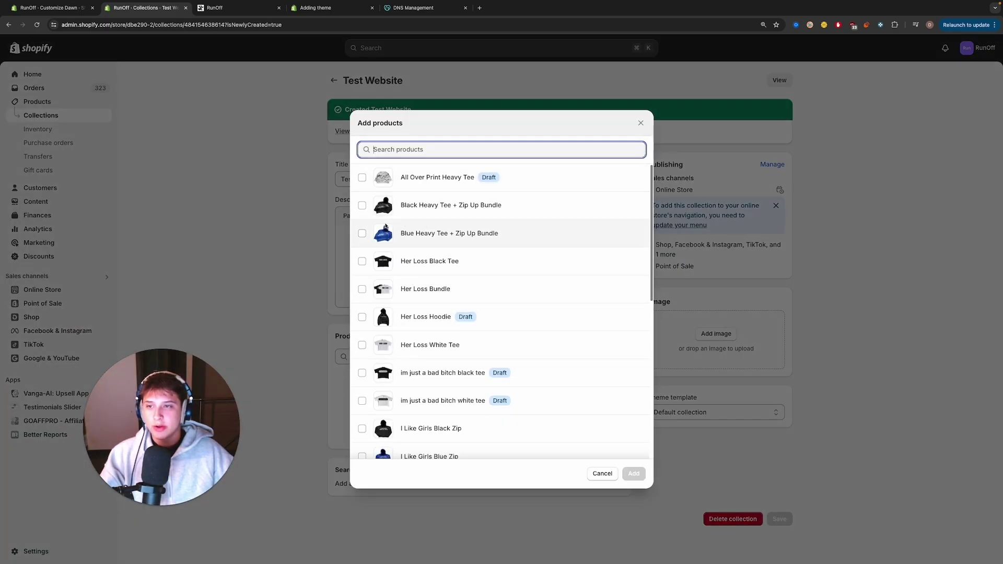
left_click(385, 205)
left_click(397, 233)
left_click(409, 260)
scroll(427, 308, "down", 1)
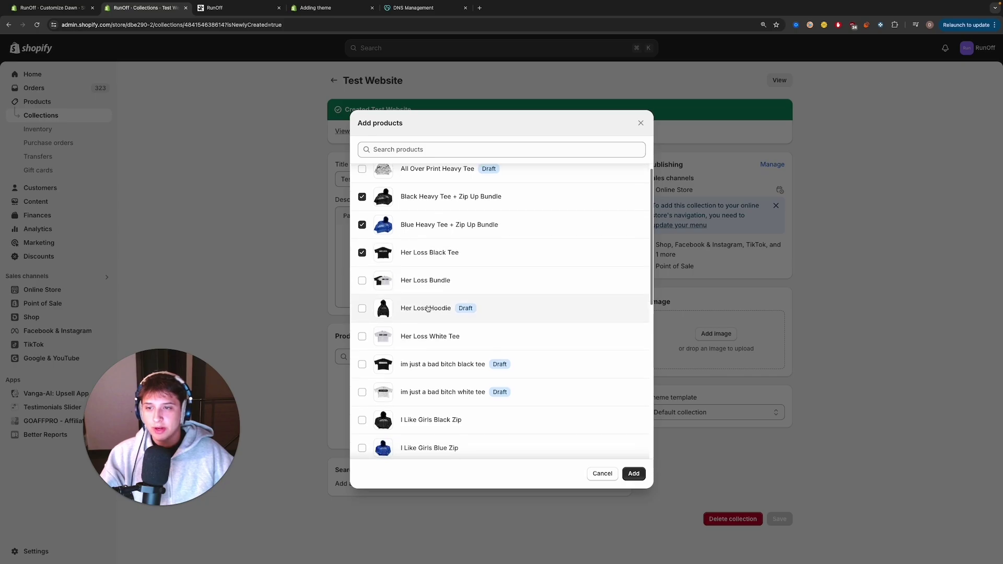
left_click(412, 328)
scroll(397, 353, "down", 3)
left_click(413, 351)
left_click(413, 380)
left_click(412, 408)
left_click(413, 433)
scroll(418, 418, "down", 3)
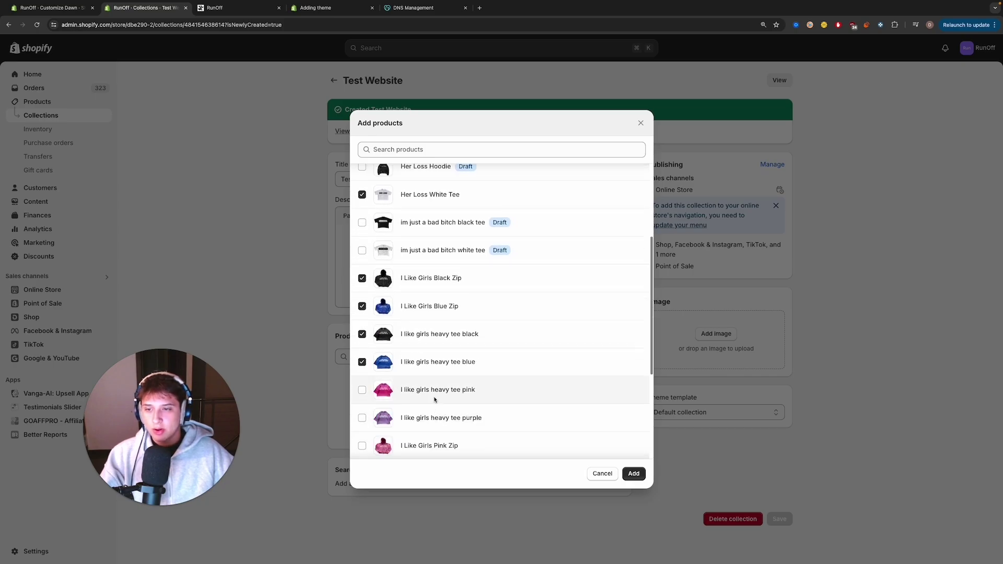
left_click(434, 400)
left_click(436, 415)
scroll(437, 412, "down", 2)
left_click(438, 412)
left_click(440, 413)
scroll(440, 412, "down", 2)
left_click(442, 413)
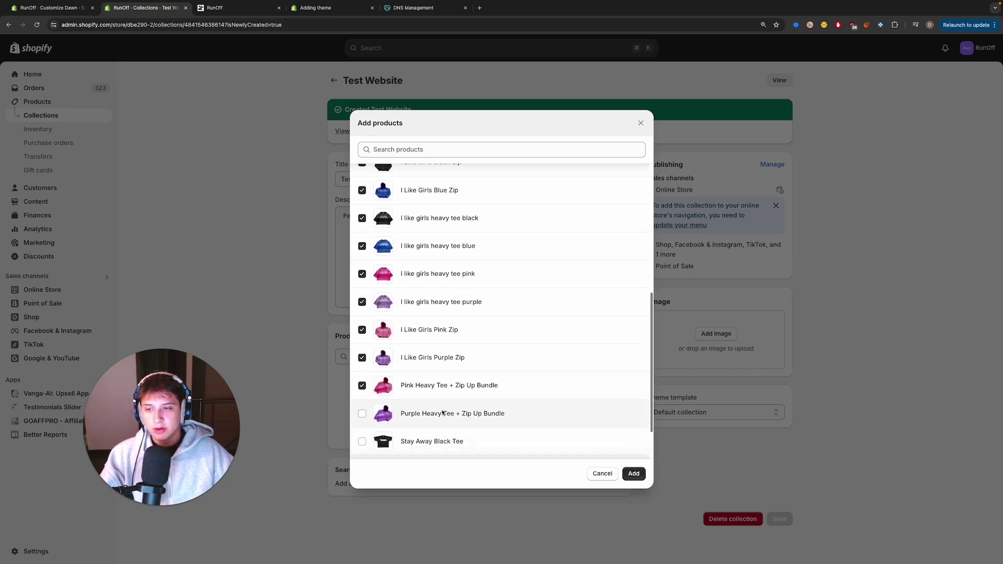
left_click(442, 413)
scroll(442, 413, "down", 1)
left_click(633, 473)
Step: Set the Test Website collection's product sorting to Manually
left_click(557, 352)
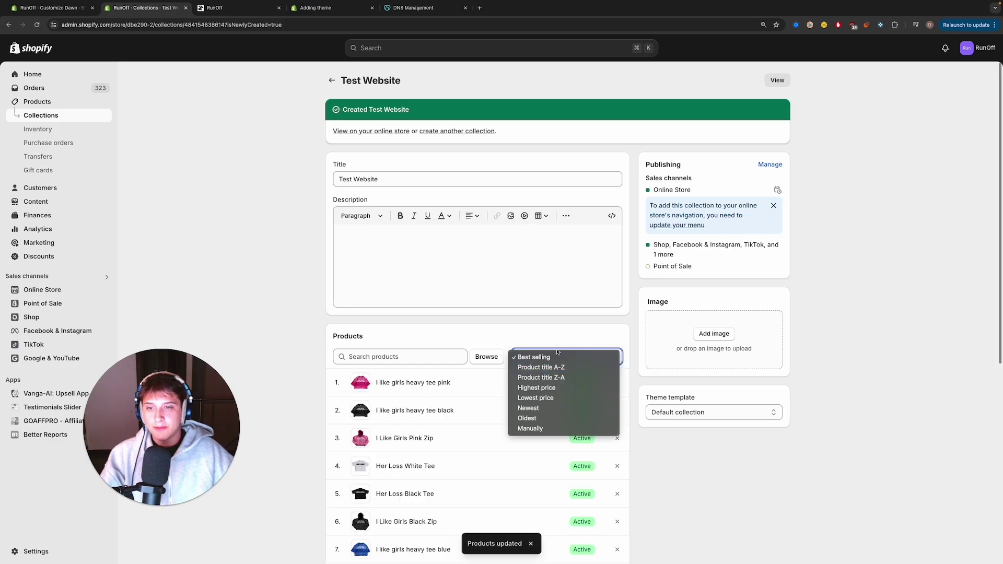
left_click(543, 355)
left_click(530, 429)
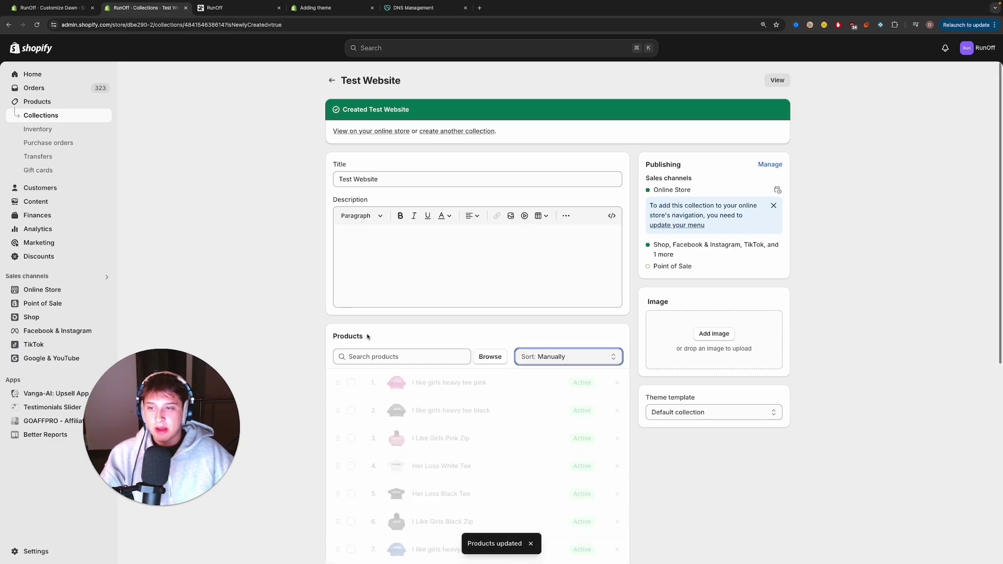
Step: Reorder the Test Website collection so the purple and blue heavy tees follow the pink one and all I Like Girls zips come after the heavy tees
scroll(367, 336, "down", 5)
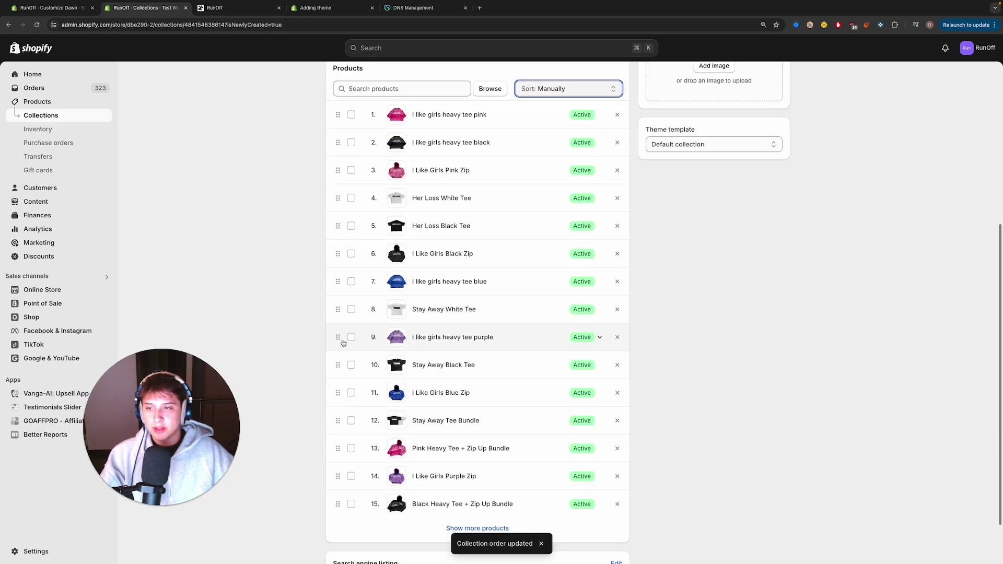
left_click_drag(343, 342, 341, 154)
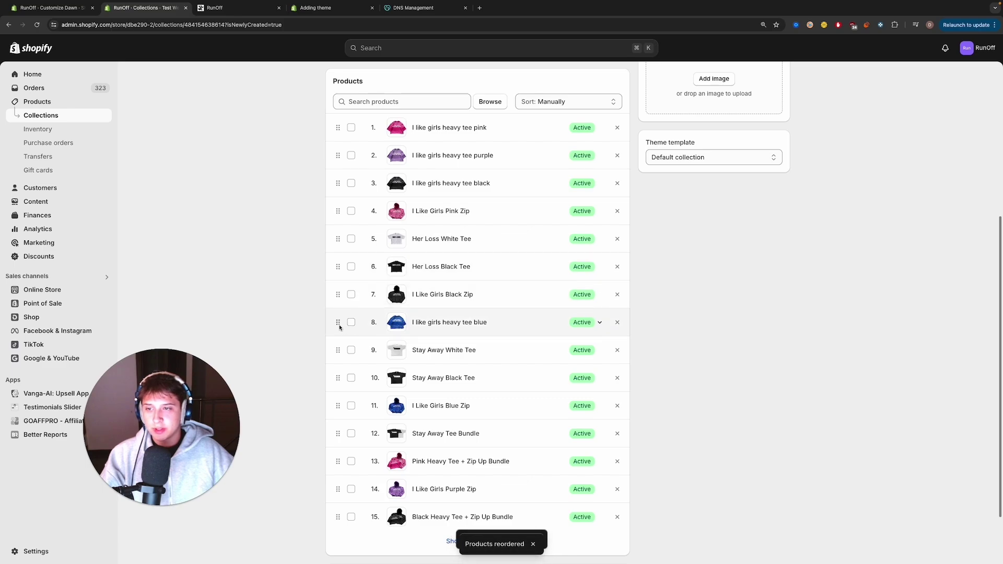
left_click_drag(340, 327, 336, 263)
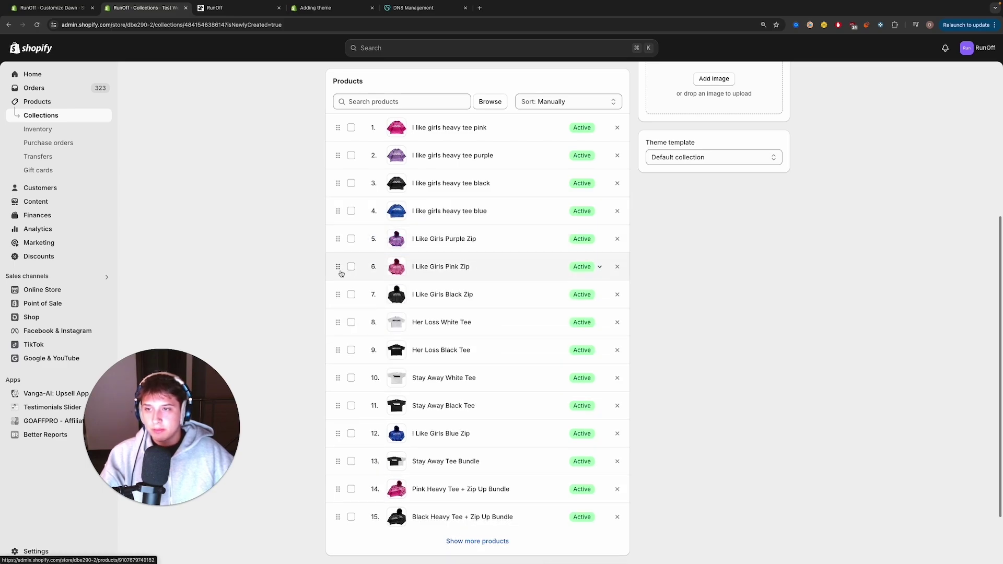
left_click_drag(339, 269, 338, 240)
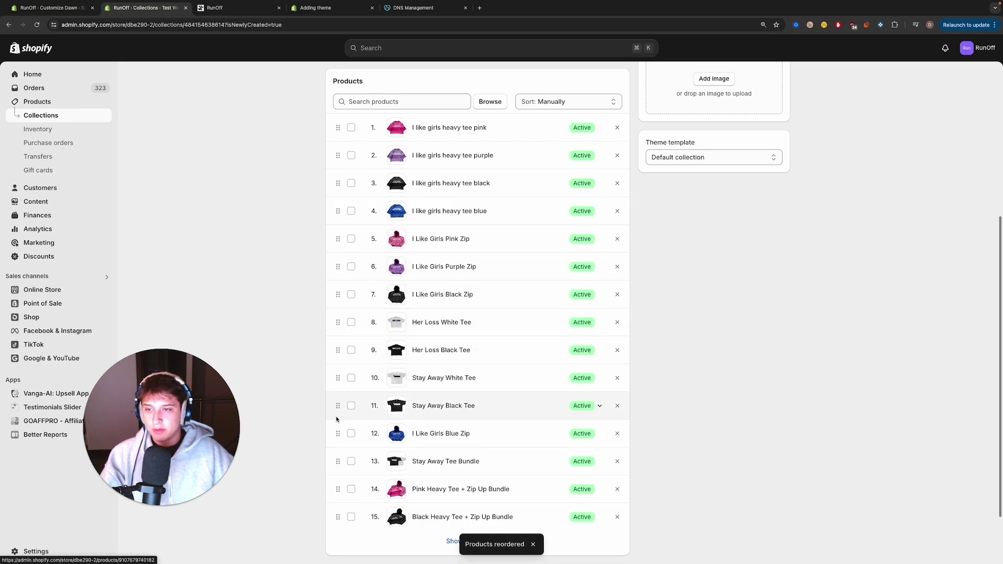
left_click_drag(336, 430, 337, 323)
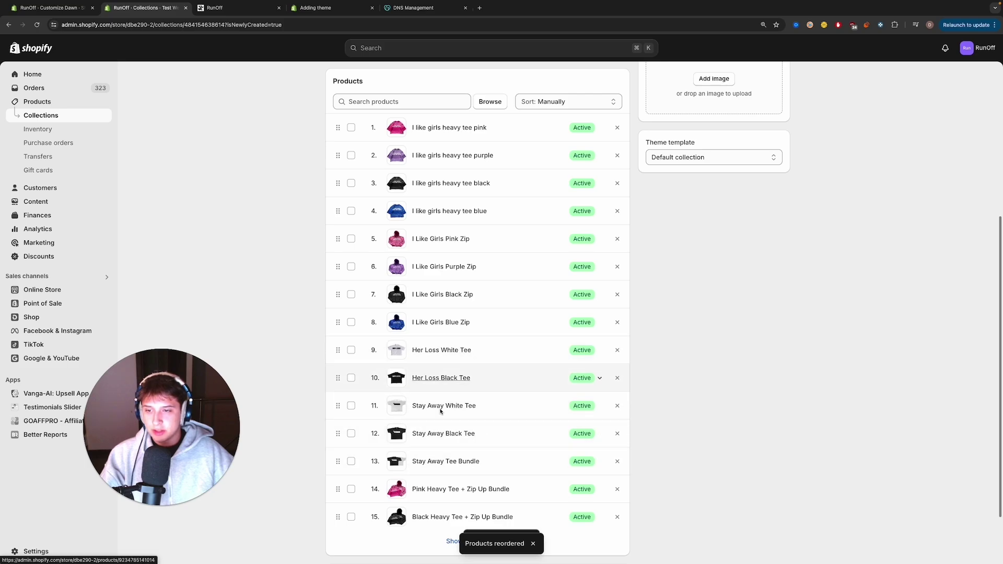
scroll(787, 73, "up", 5)
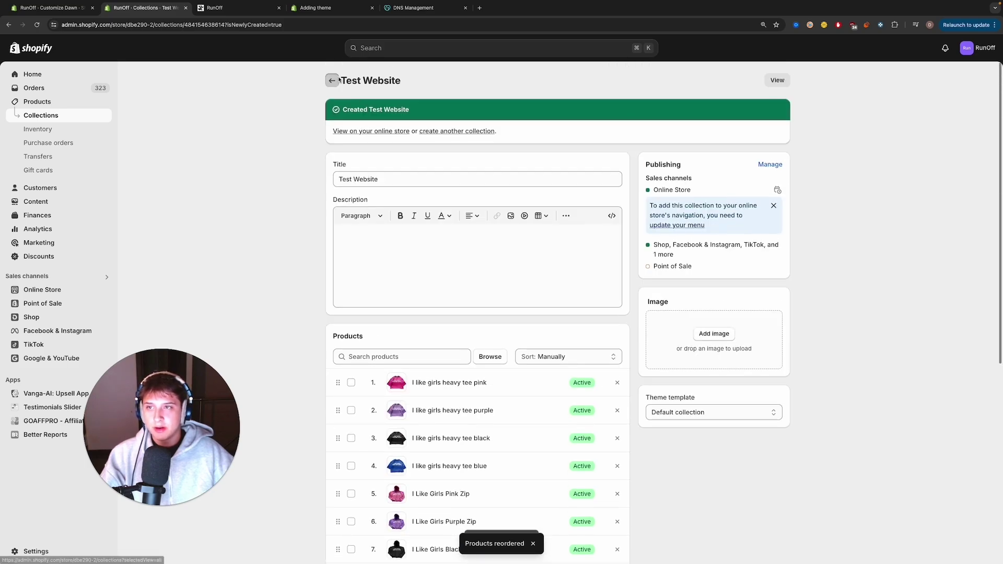
Step: Return to the Dawn theme editor, save the pending theme changes and reload the editor
left_click(52, 8)
key("super+r")
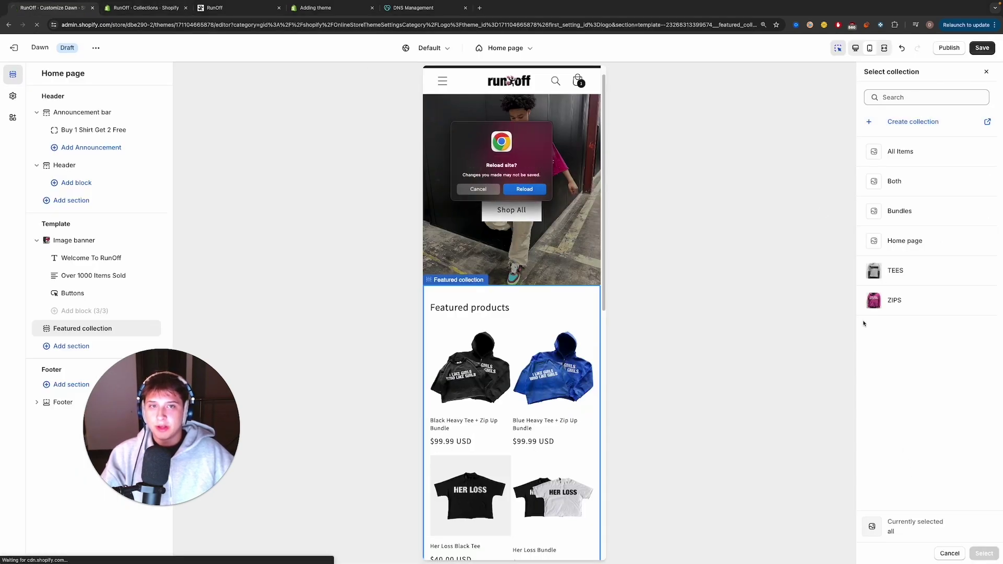
left_click(489, 189)
left_click(981, 48)
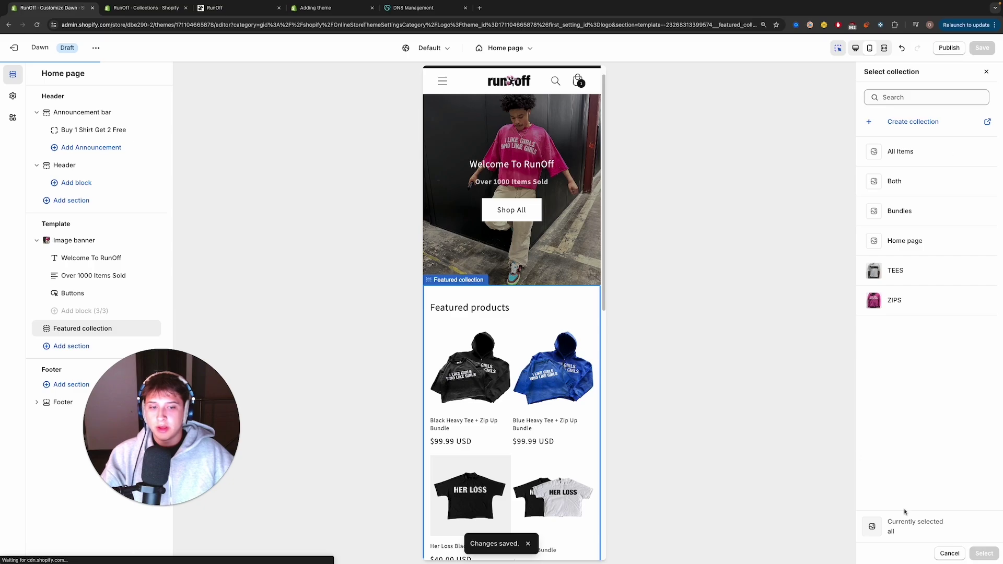
left_click(949, 554)
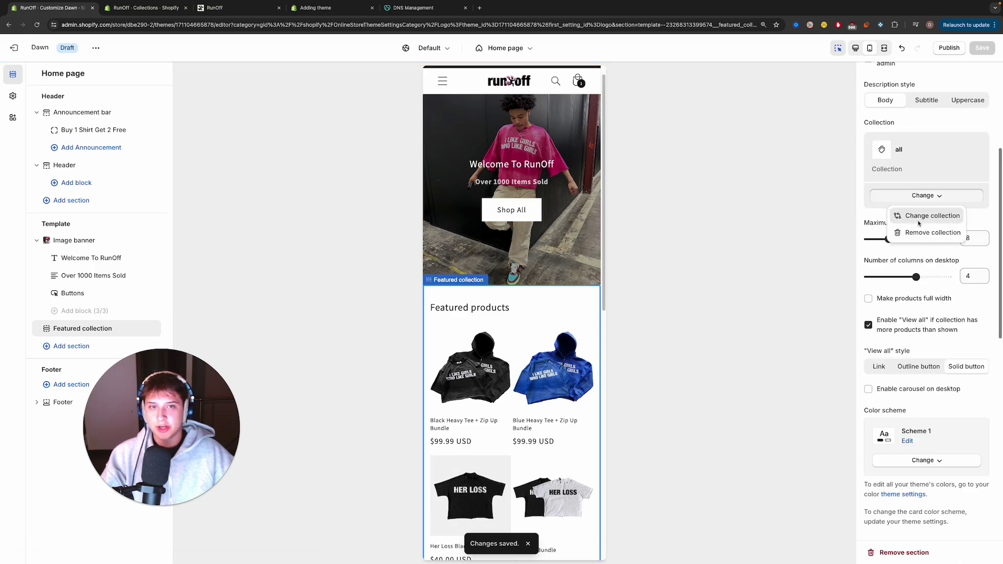
left_click(918, 220)
key("super+r")
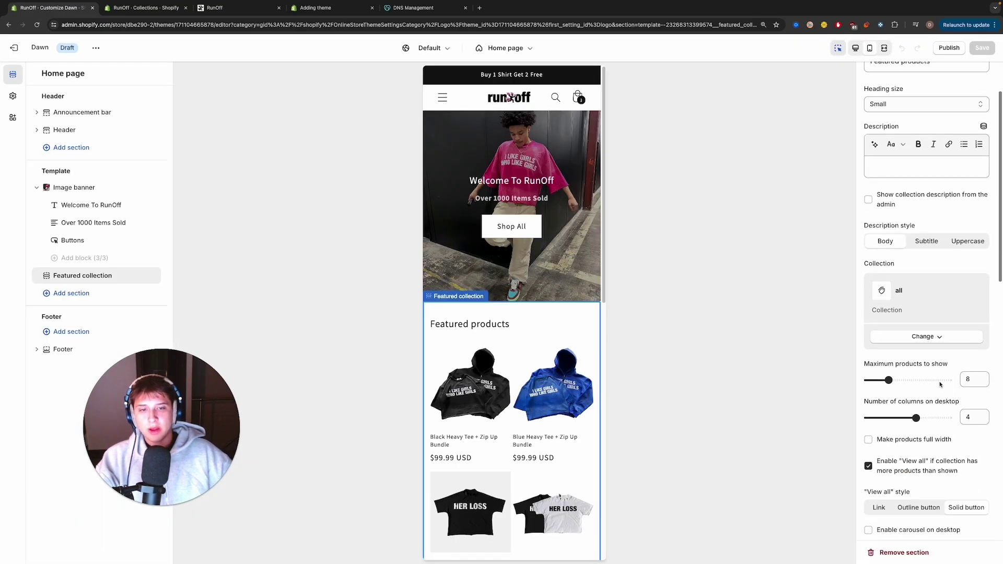
Step: Assign the Test Website collection to the Featured collection section and save the theme
left_click(921, 337)
left_click(922, 355)
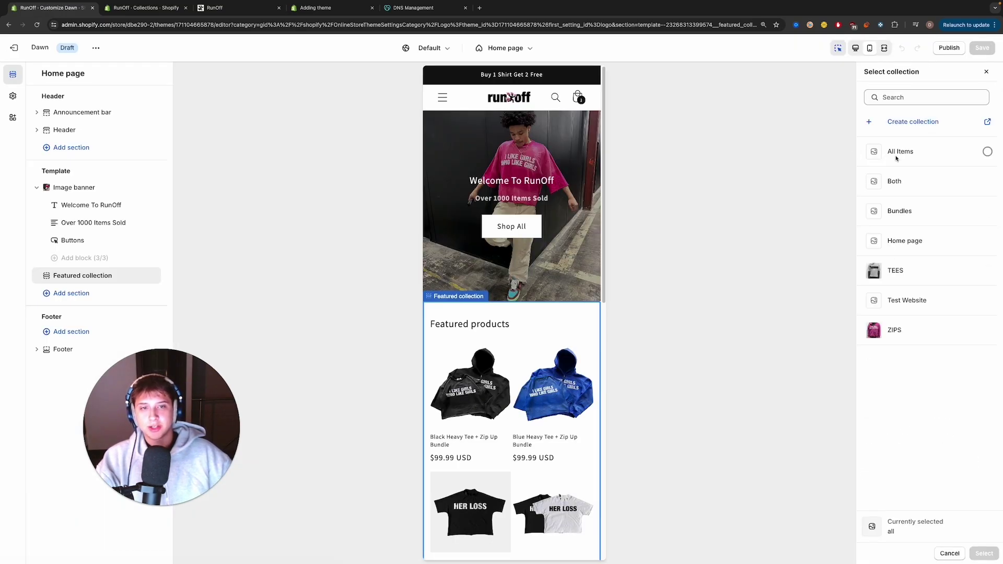
left_click(909, 300)
left_click(984, 553)
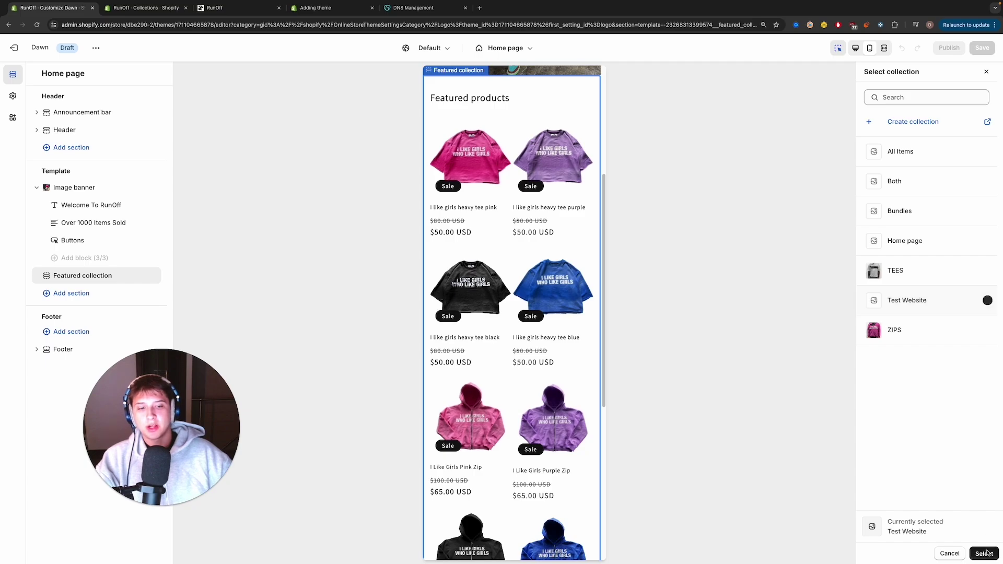
left_click(980, 52)
Step: Check the live store's product section heading and replace the Featured collection section's heading with a bold "Best Sellers"
scroll(928, 224, "down", 10)
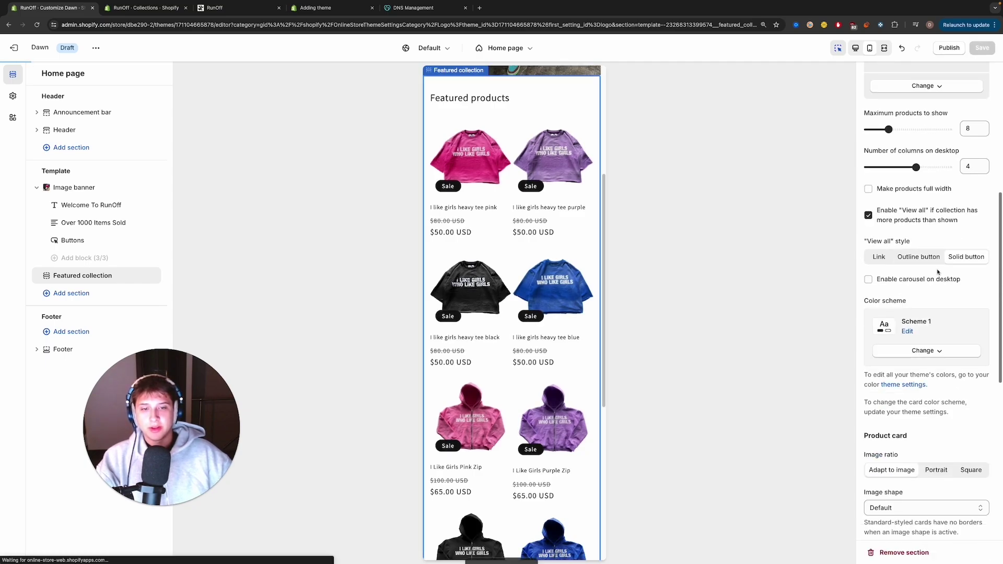
scroll(526, 187, "up", 2)
scroll(887, 217, "up", 10)
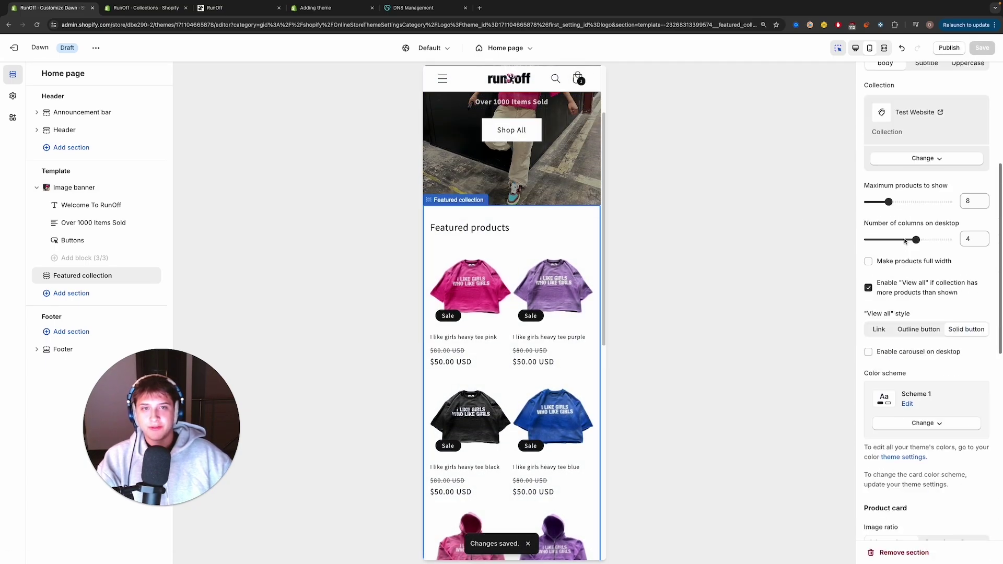
left_click(214, 7)
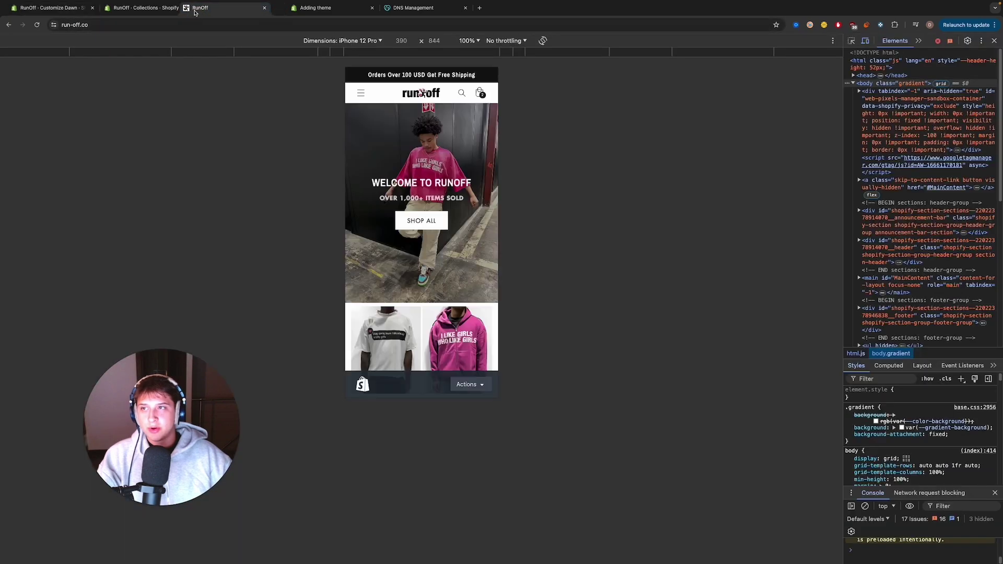
scroll(315, 154, "down", 5)
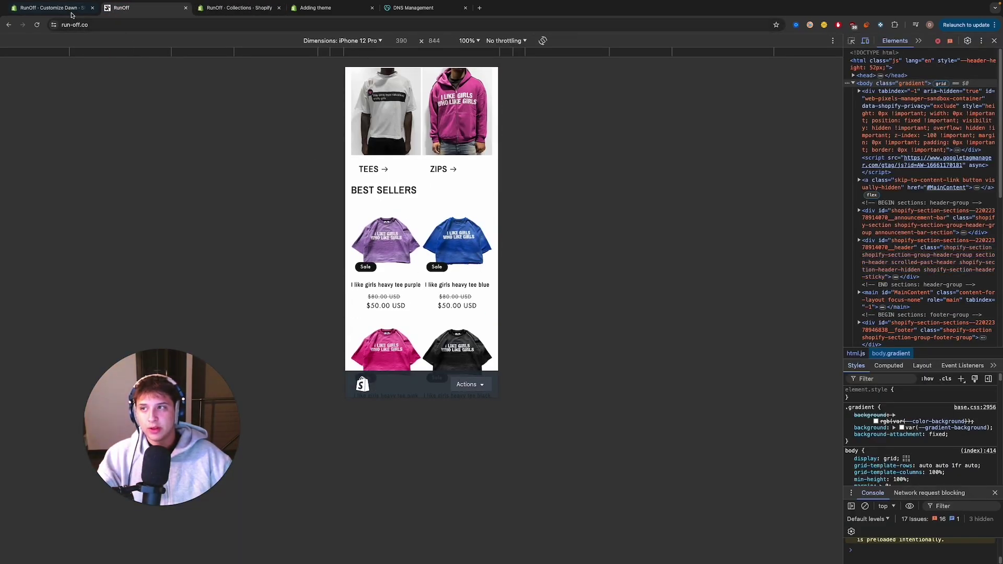
left_click(50, 8)
type("Best Selelrs")
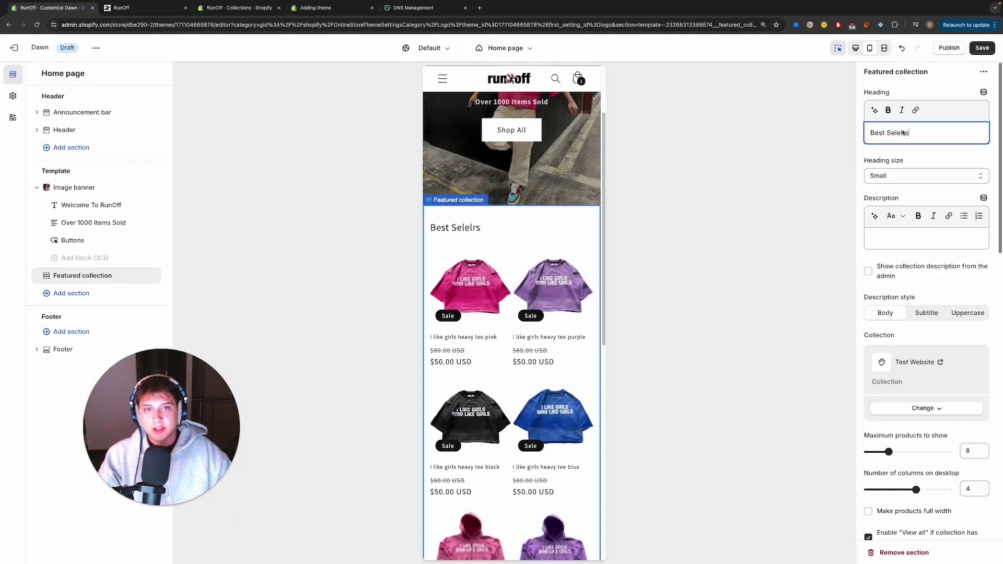
type("Best Sellers")
Step: Set the Featured collection section's heading size to Medium
left_click(926, 175)
left_click(888, 196)
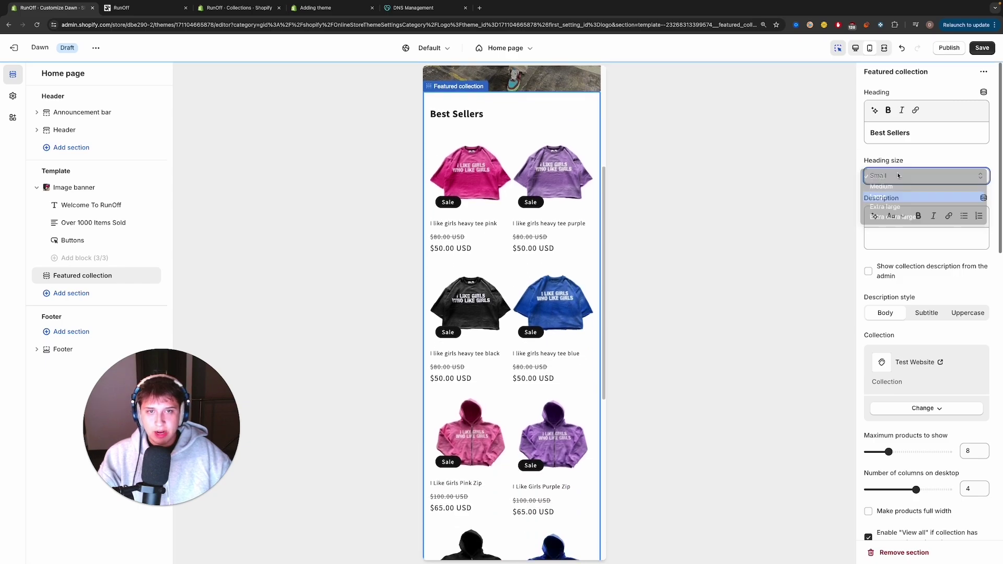
left_click(918, 176)
left_click(888, 166)
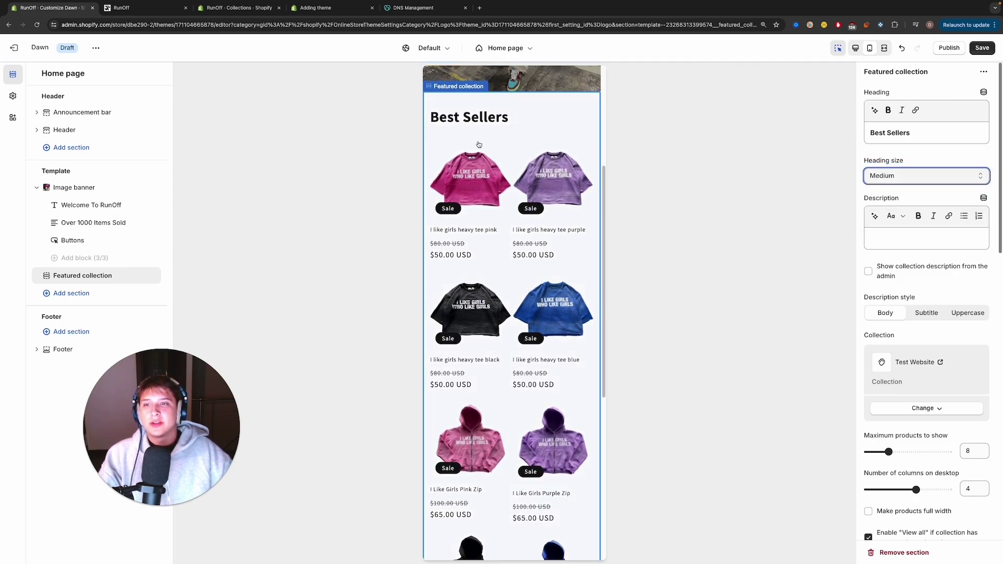
scroll(487, 149, "up", 4)
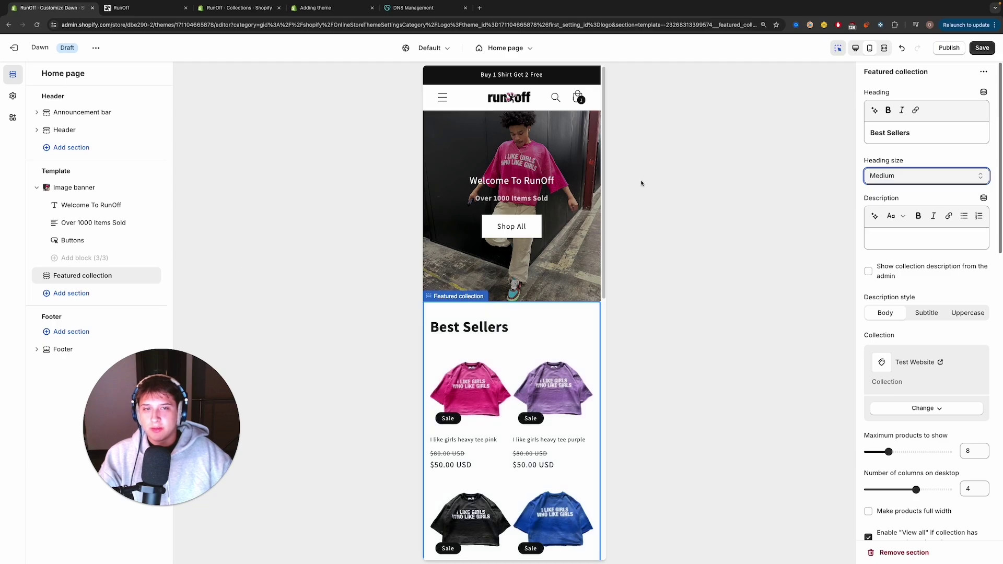
Step: Clear the Featured collection section's heading and set its top padding to 0 px
key("BackSpace")
scroll(898, 314, "down", 15)
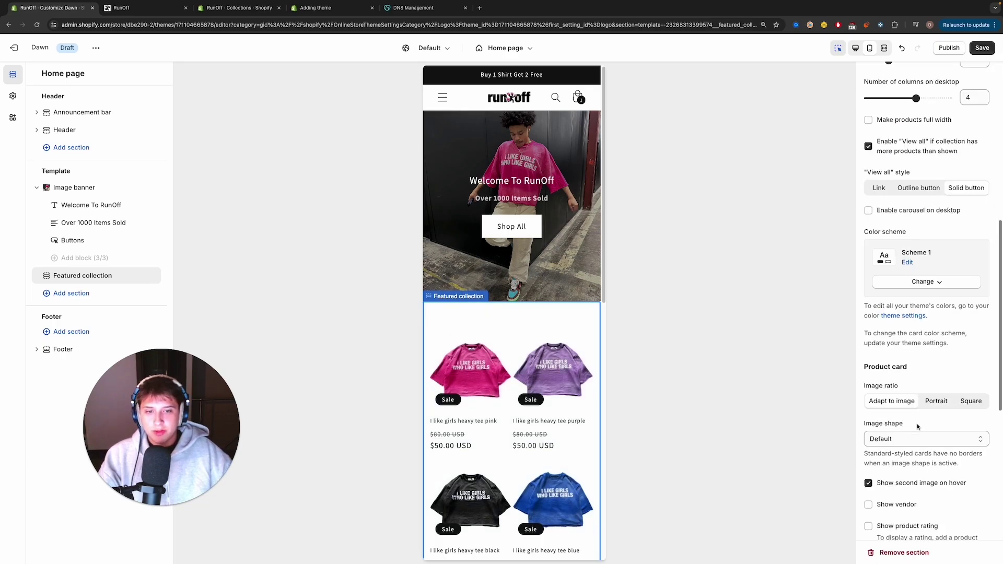
left_click_drag(900, 439, 867, 439)
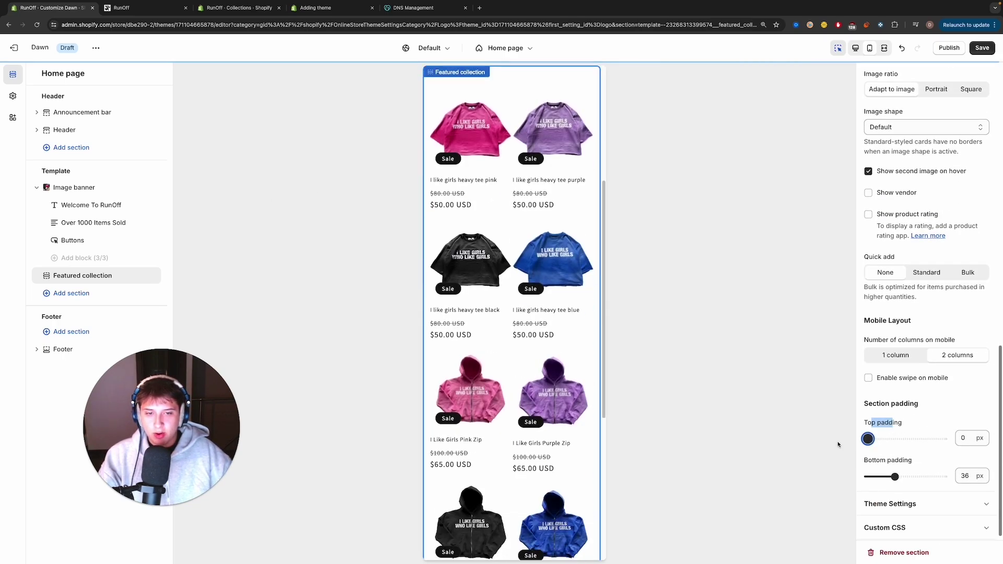
scroll(482, 172, "up", 2)
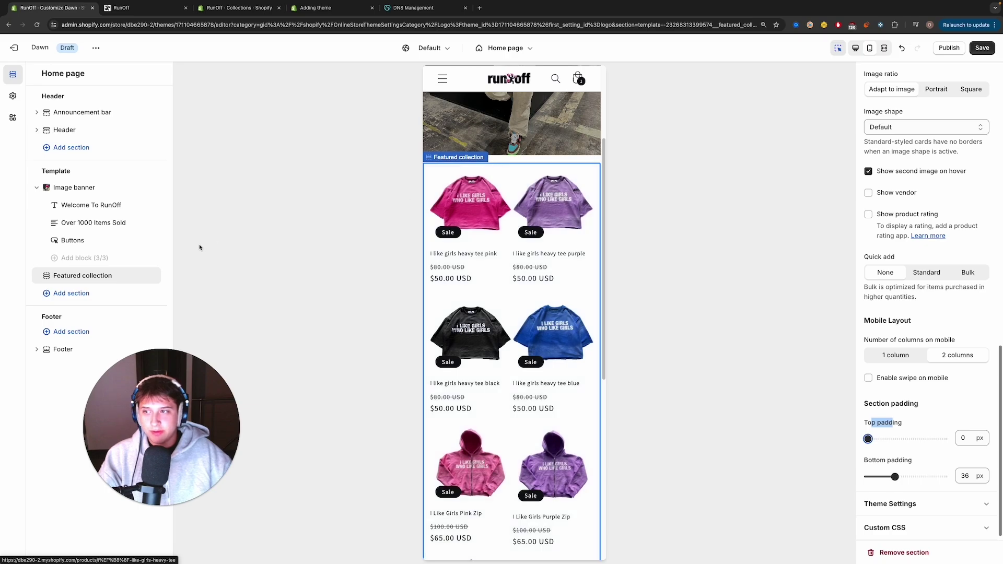
Step: Add a Rich text section to the home page template and place it between the Image banner and Featured collection
left_click(65, 293)
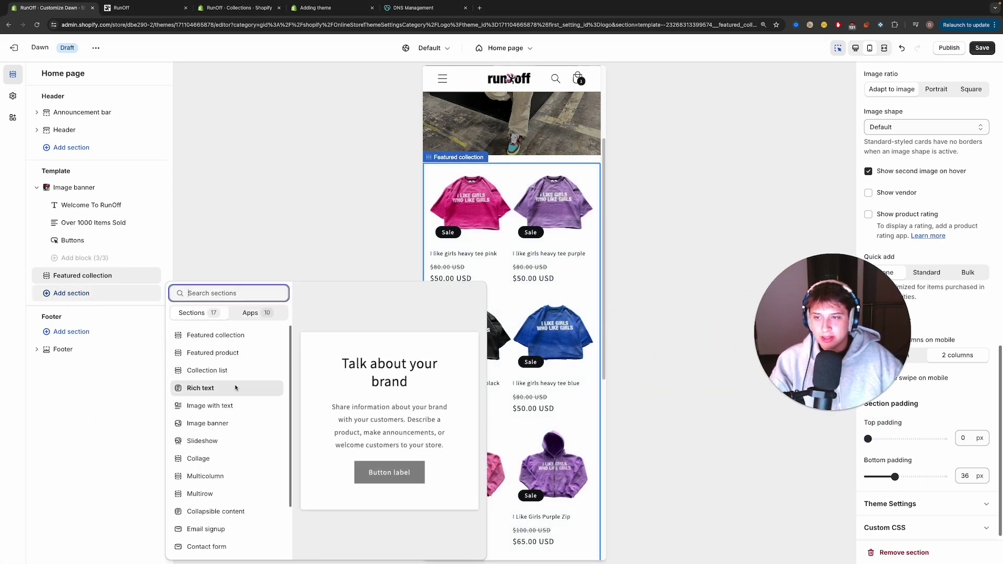
type("text")
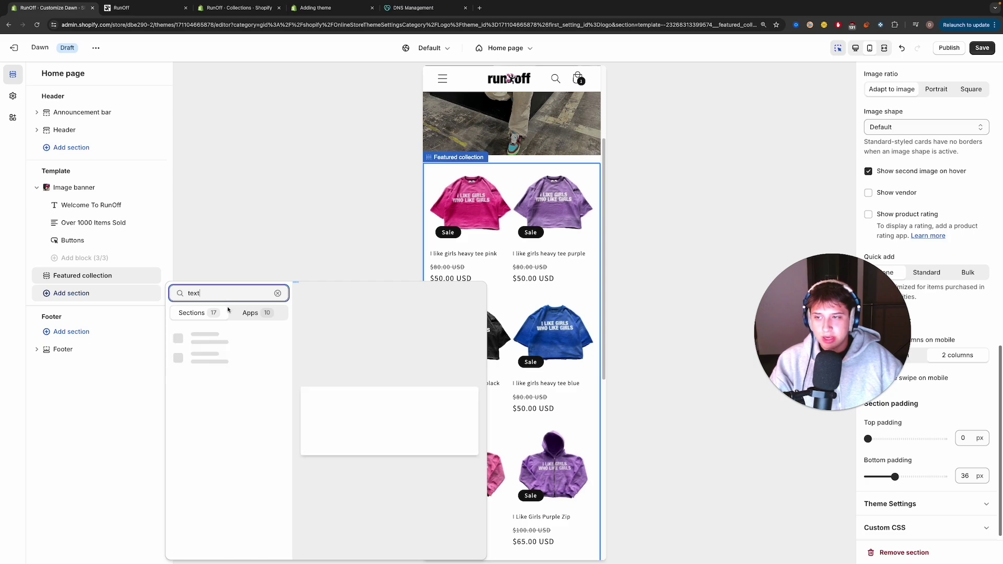
left_click(219, 339)
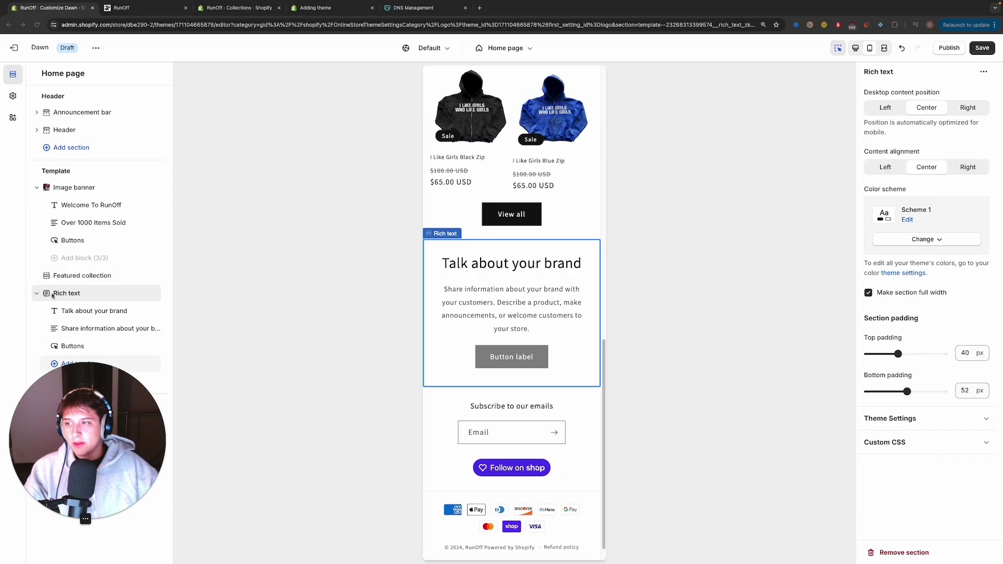
left_click_drag(47, 295, 48, 275)
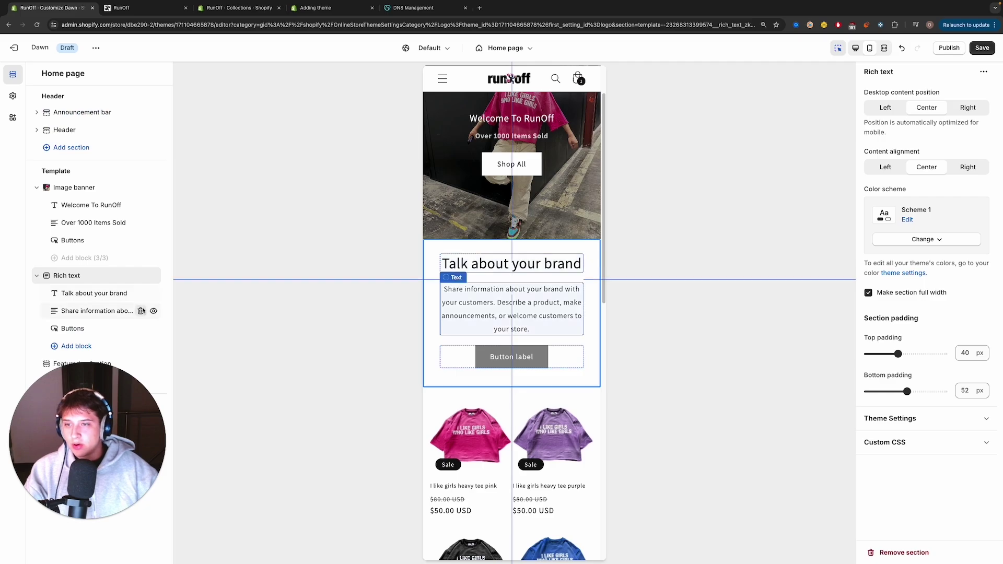
Step: Delete the Rich text section's text and buttons blocks and set its padding to 16 px top and 0 px bottom
left_click(141, 312)
left_click(140, 312)
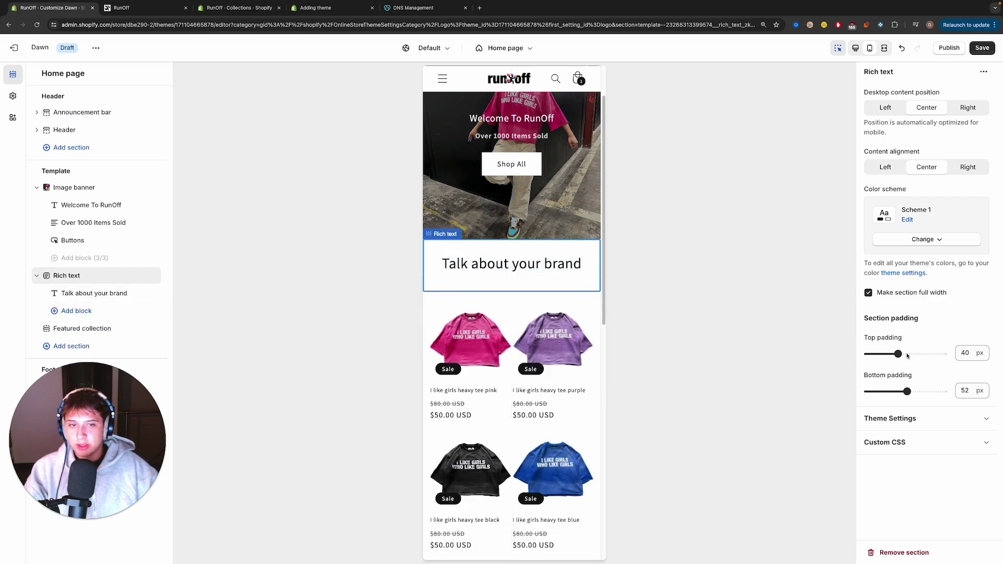
left_click_drag(889, 387, 788, 394)
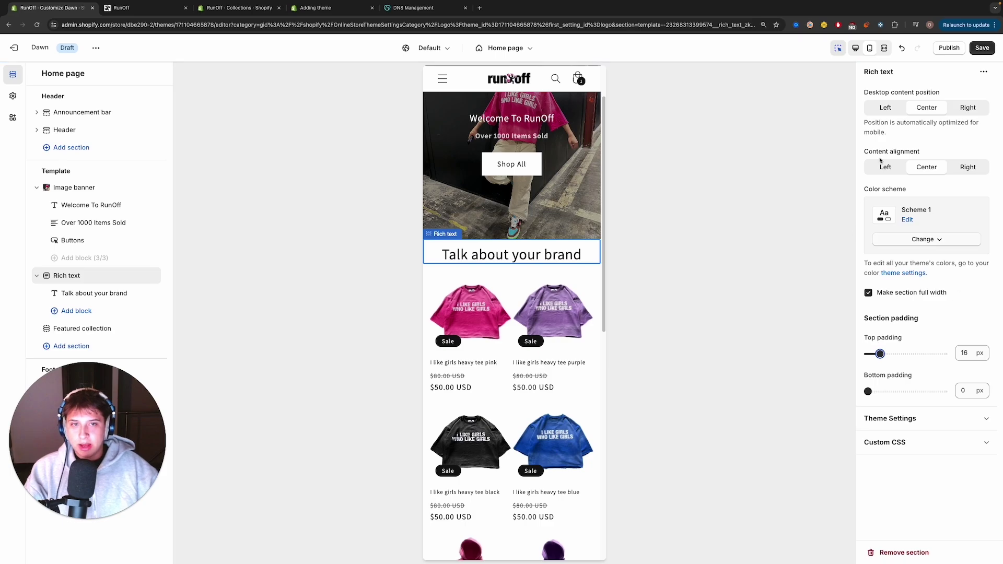
Step: Replace the Rich text section's heading with "Best Sellers" and make it bold
left_click(567, 257)
triple_click(895, 132)
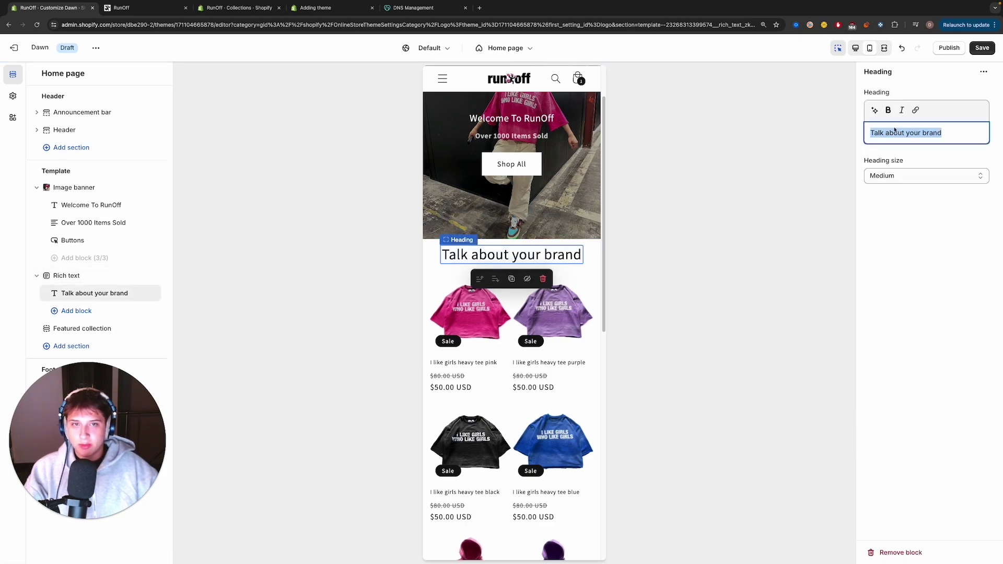
type("Best Sellers")
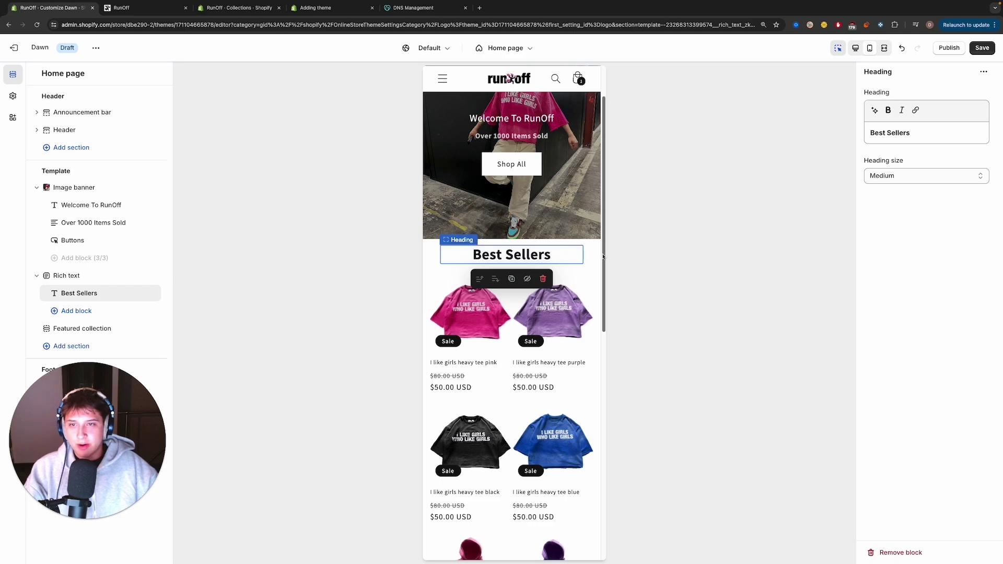
Step: Add a Collection list section to the home page template and place it between the Image banner and Rich text sections
left_click(178, 8)
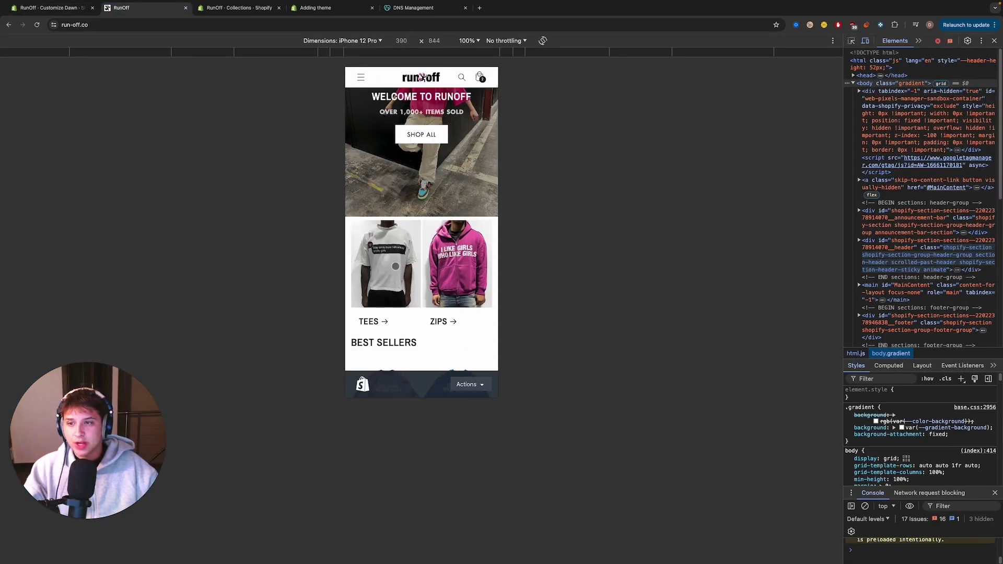
scroll(418, 276, "down", 1)
left_click(50, 7)
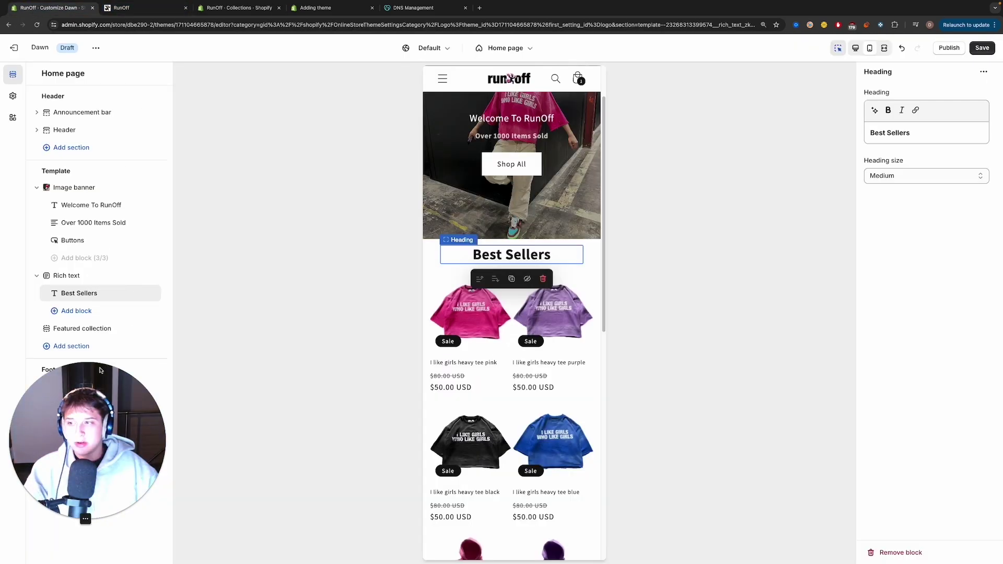
left_click(73, 346)
type("co")
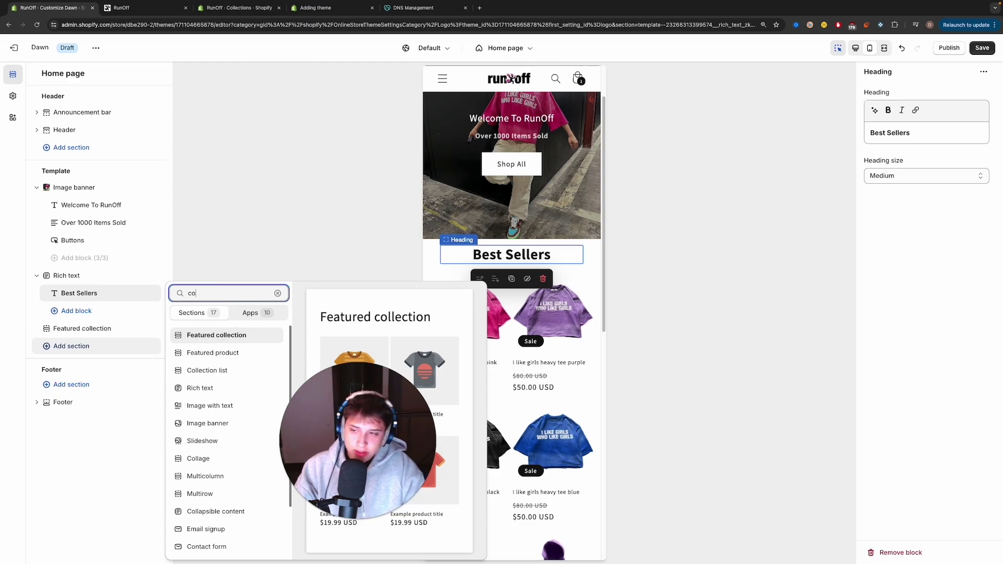
type("llection")
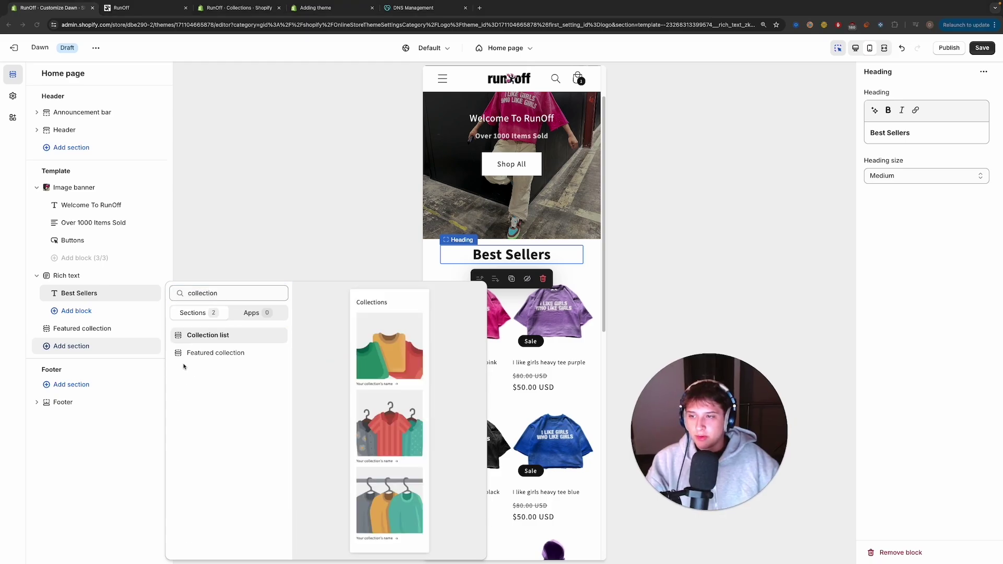
left_click(207, 335)
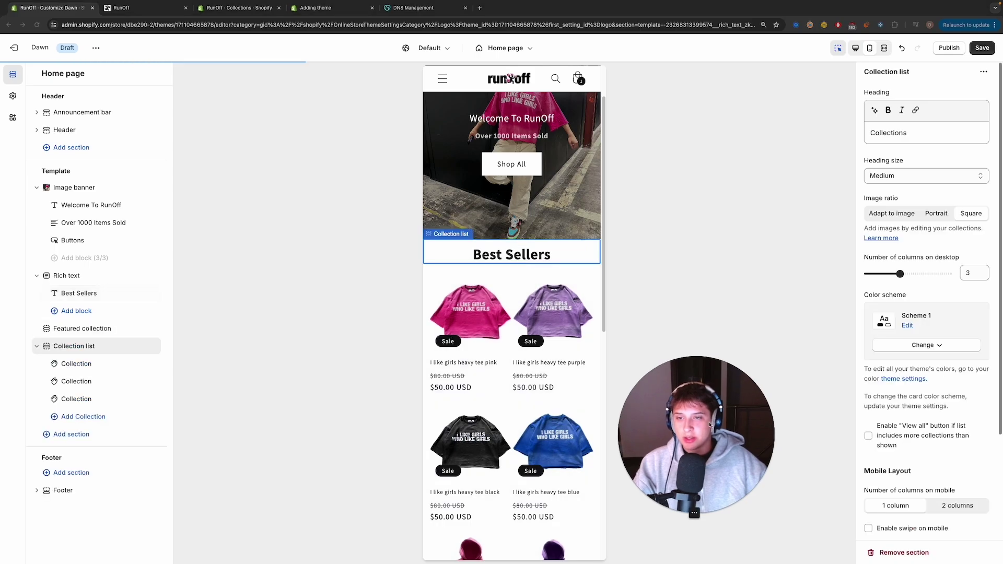
left_click_drag(45, 349, 47, 275)
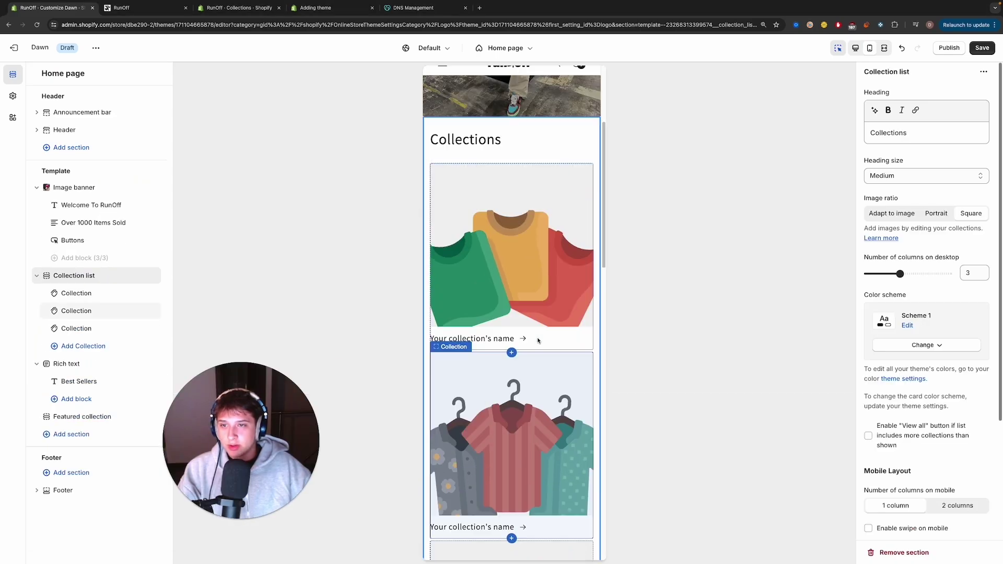
Step: Clear the Collection list's heading, set heading size to Small, desktop columns to 2, and top and bottom padding to 0 px
left_click(916, 137)
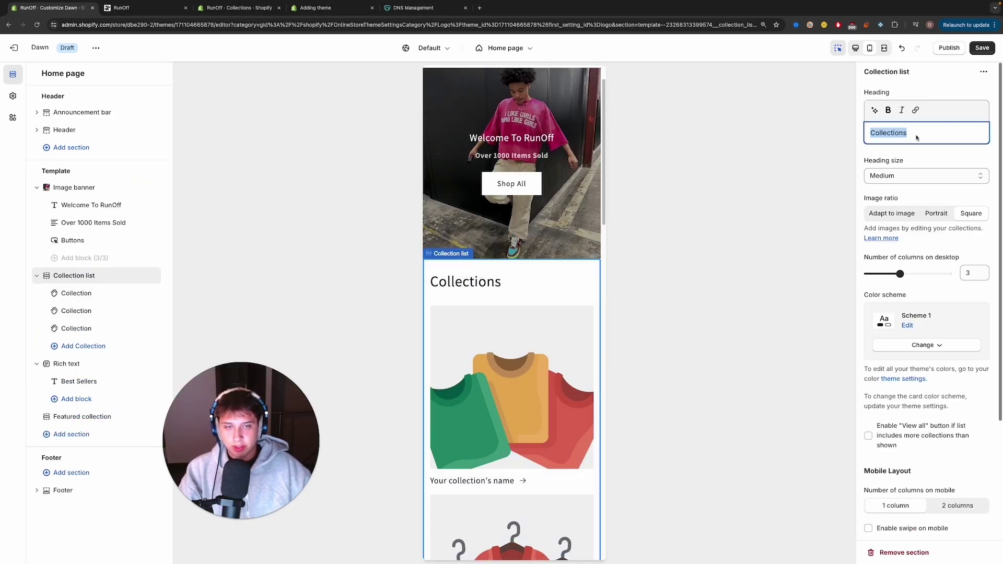
key("BackSpace")
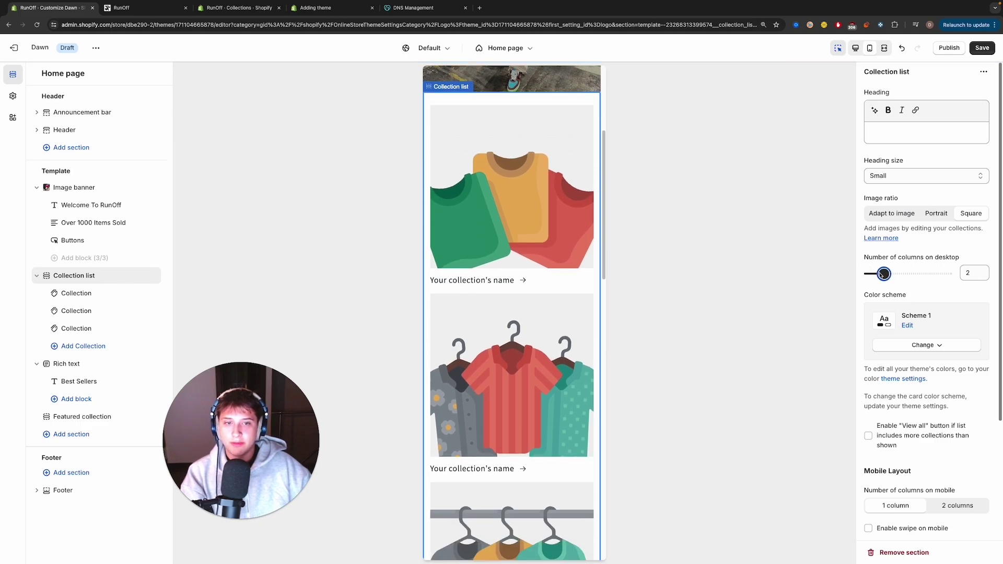
scroll(880, 366, "down", 3)
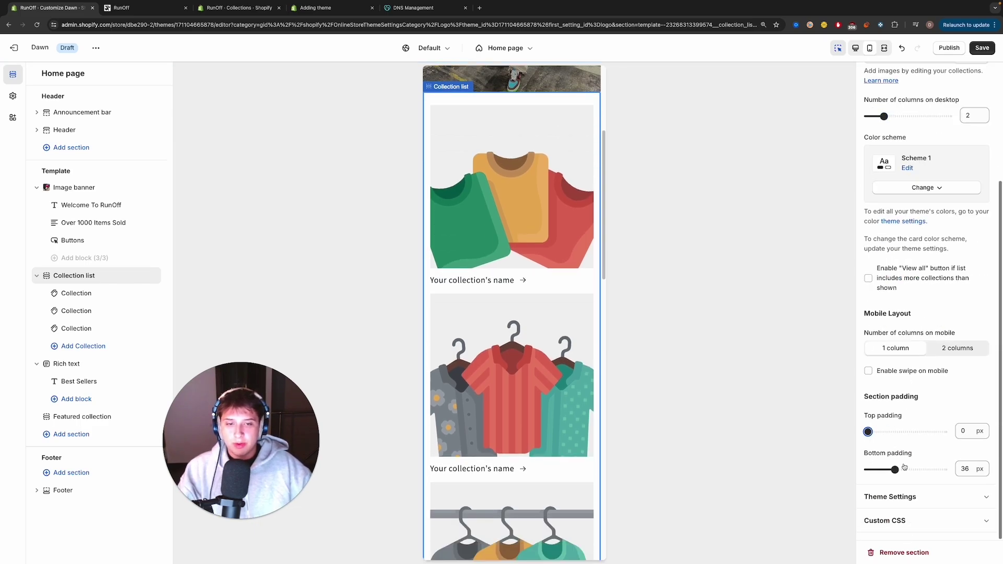
left_click_drag(895, 469, 866, 469)
Step: Set the Collection list to 2 columns on mobile and delete its third Collection block
left_click_drag(878, 337, 954, 358)
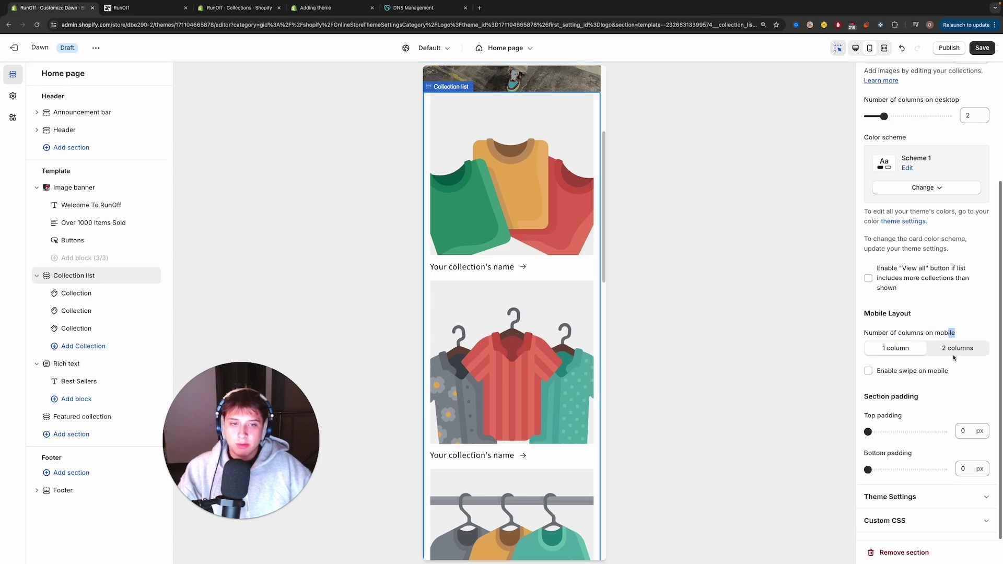
left_click(954, 349)
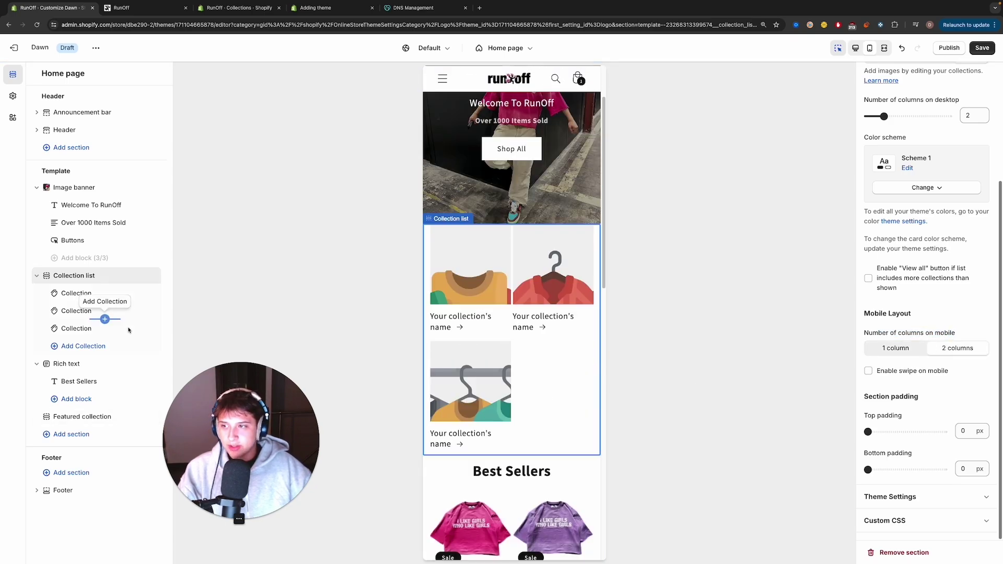
left_click(140, 328)
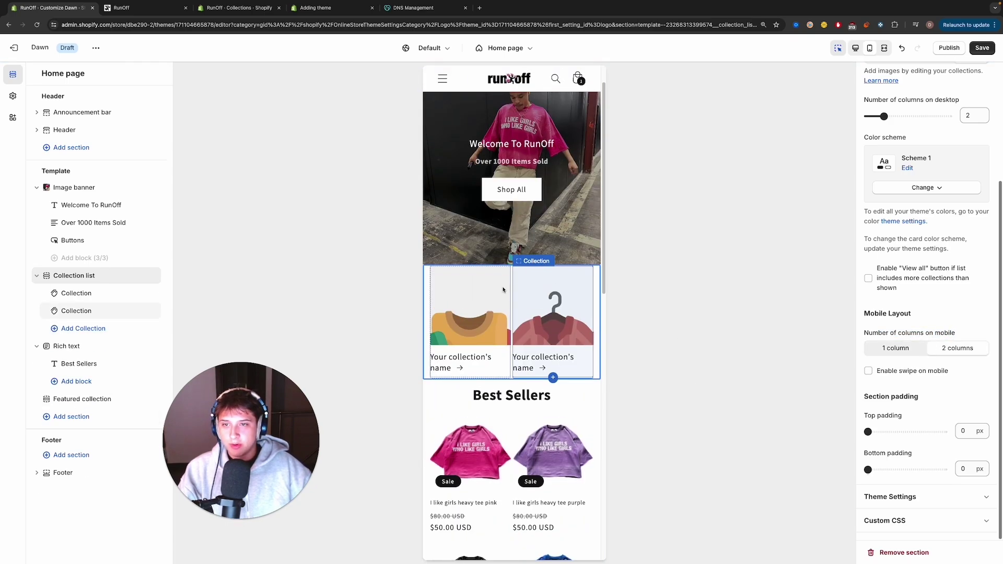
Step: Try to assign the TEES collection to the first block of the Collection list
left_click(493, 327)
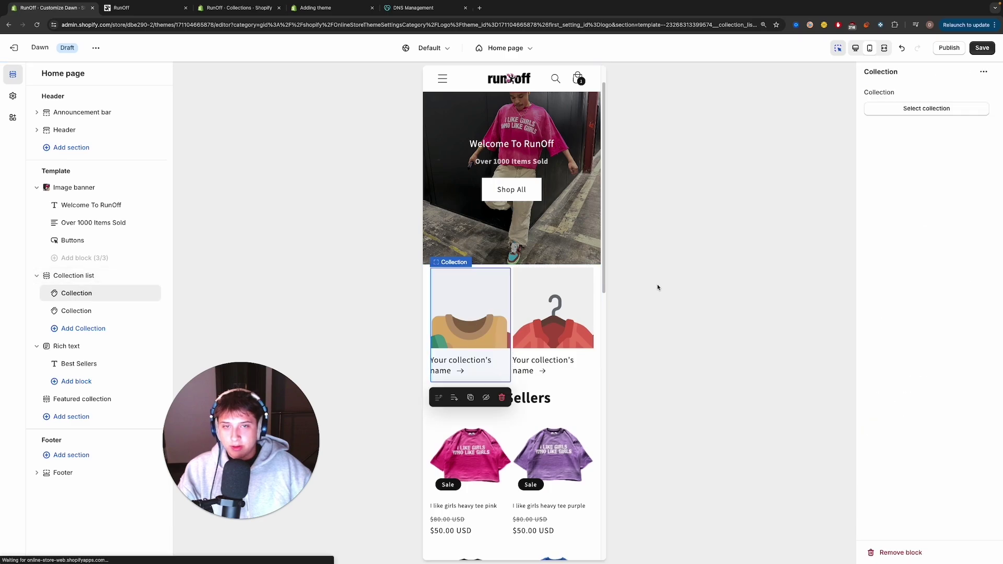
left_click(908, 108)
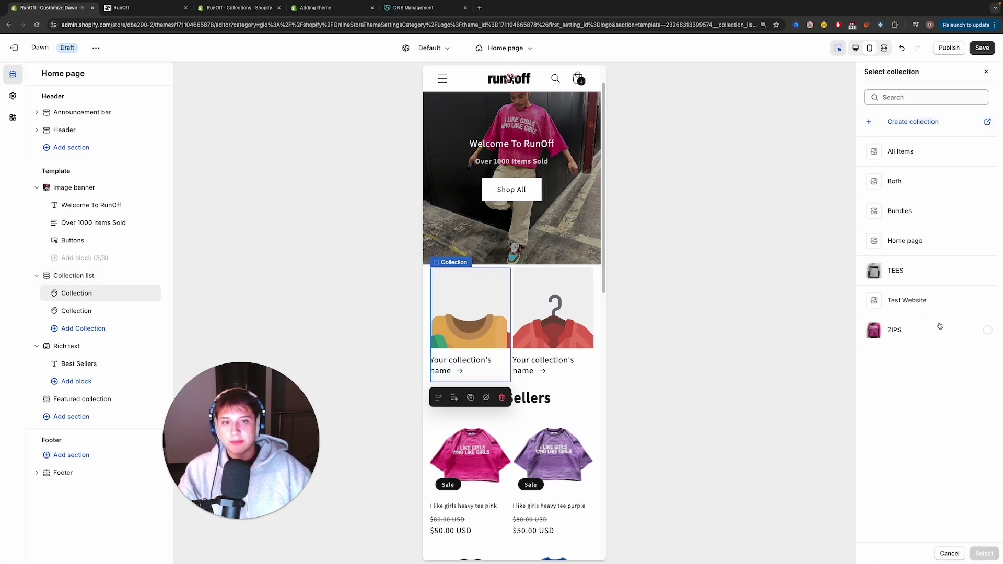
left_click(905, 269)
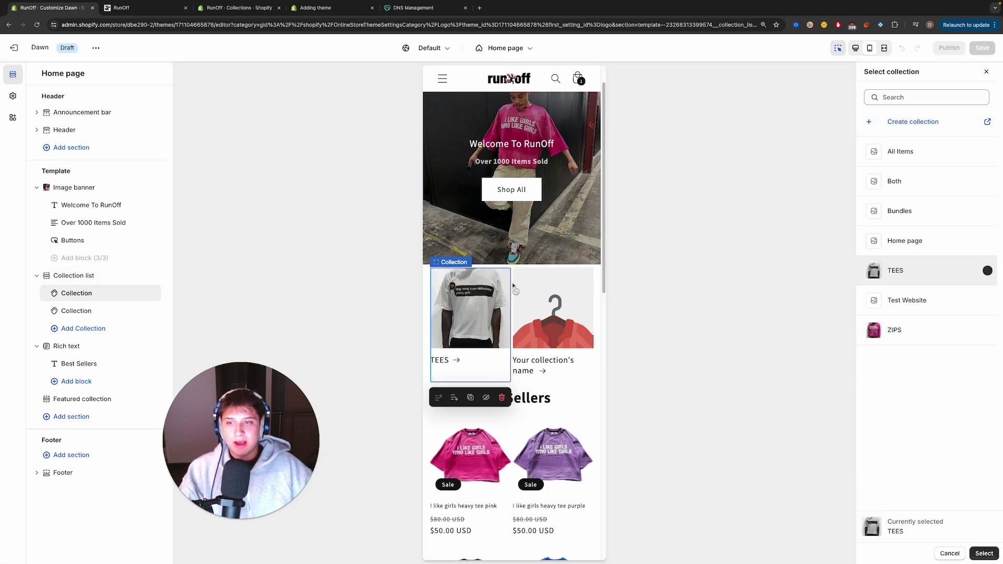
left_click(575, 305)
left_click(446, 317)
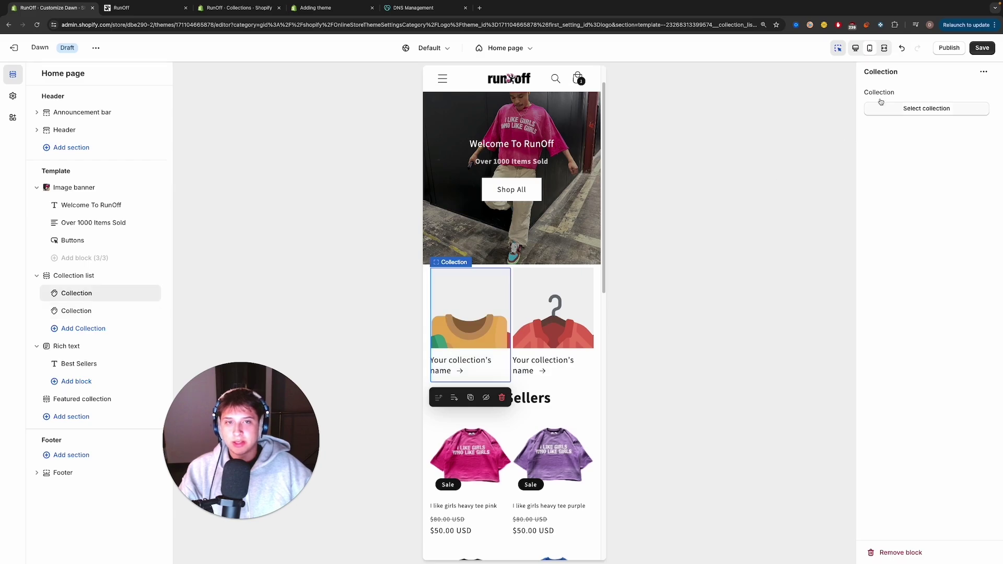
Step: Open the TEES collection in the store admin, check where its image is replaced, and return to the theme editor
left_click(907, 109)
left_click(921, 121)
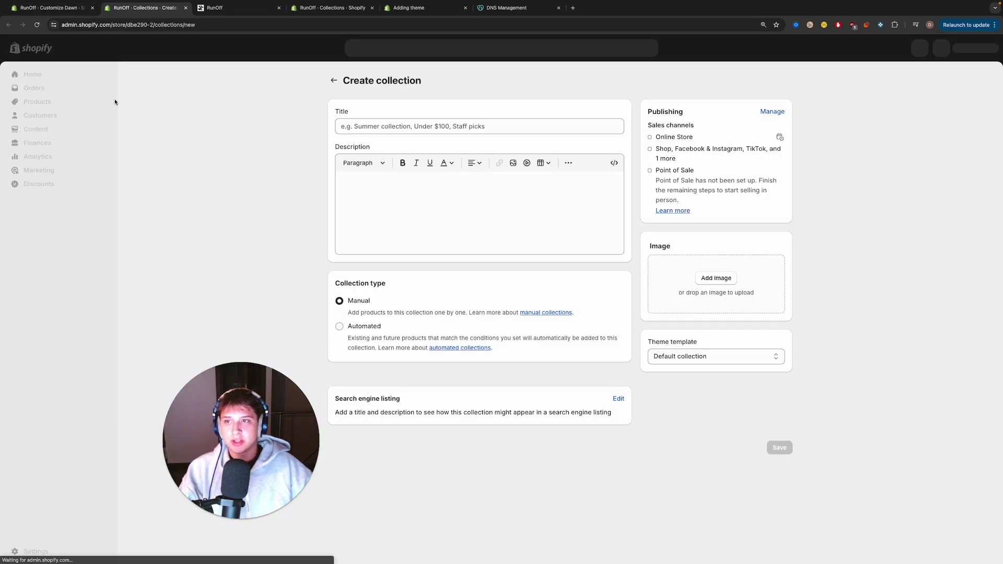
left_click(333, 81)
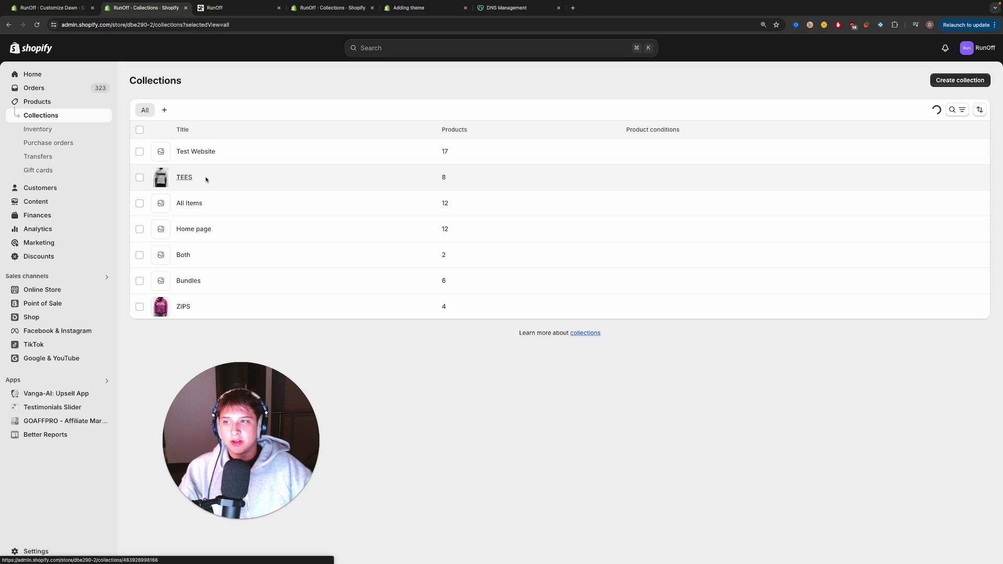
left_click(206, 176)
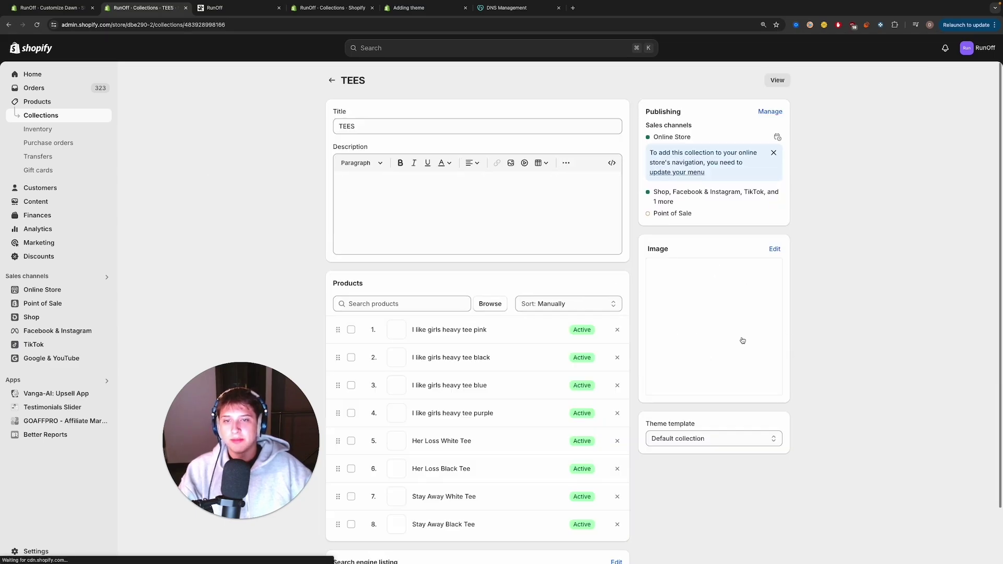
left_click(673, 319)
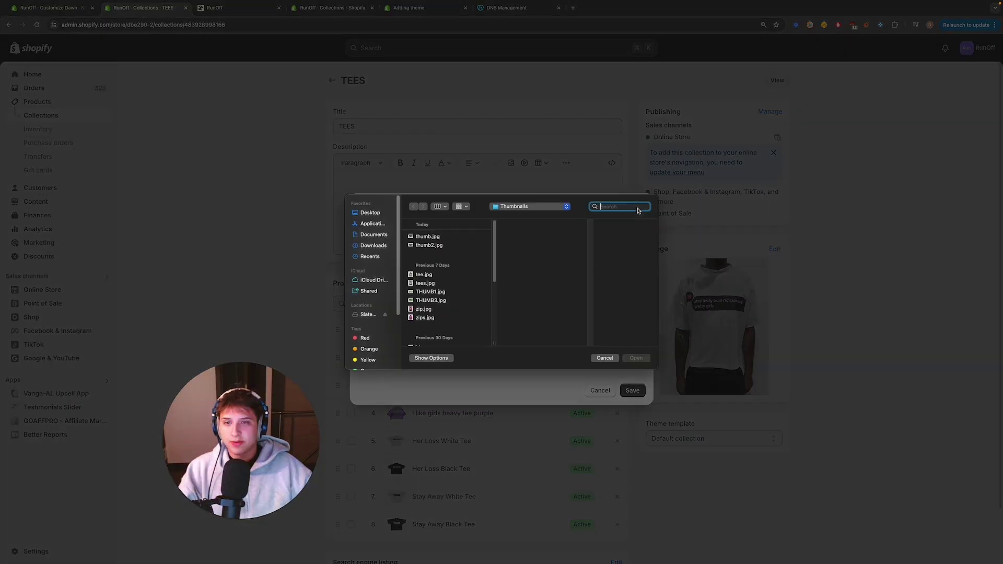
left_click(603, 358)
key("Escape")
left_click(60, 9)
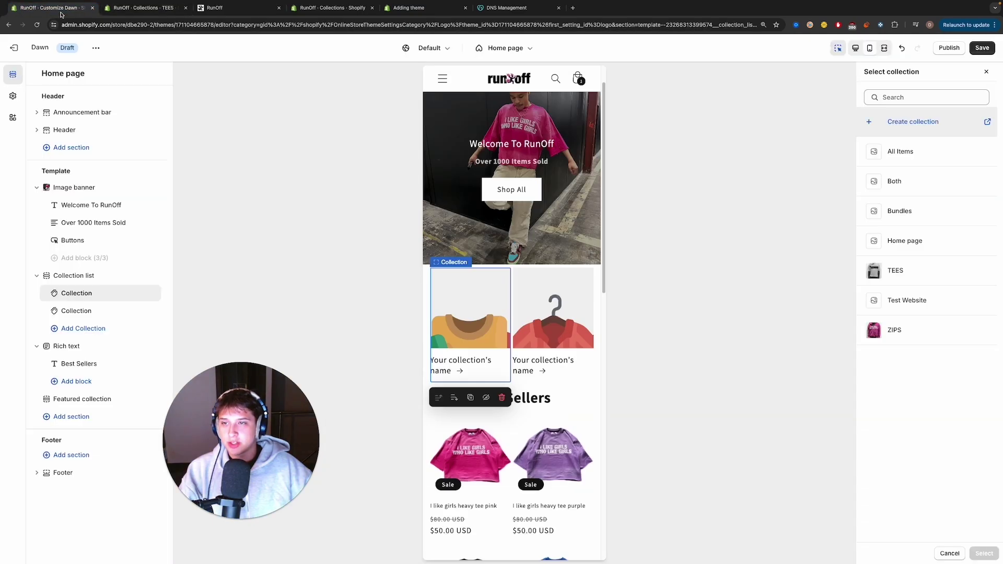
Step: Open the Test Website collection, preview tee.jpg as a possible collection image, and cancel the file selection
left_click(143, 8)
left_click(69, 117)
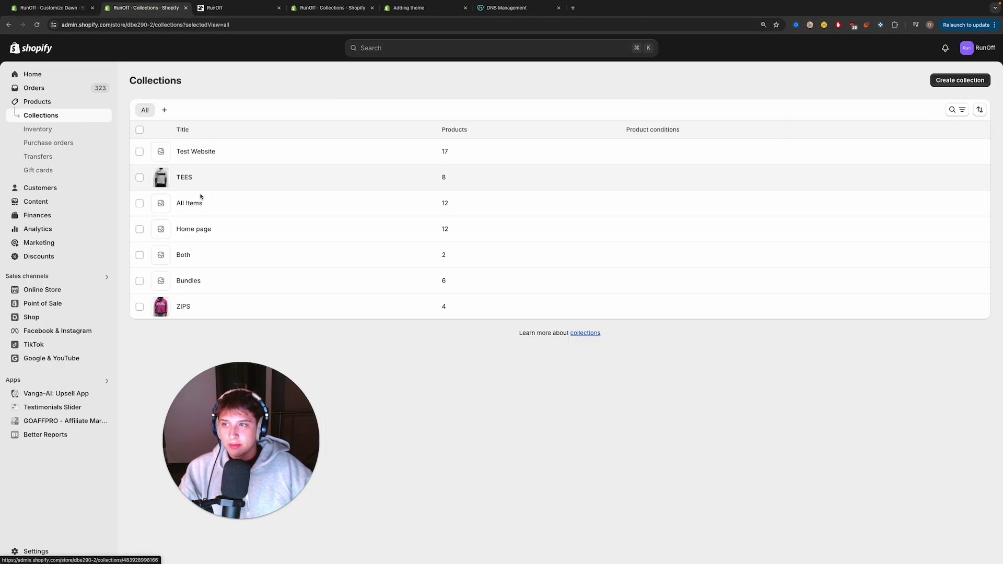
left_click(195, 151)
left_click(714, 282)
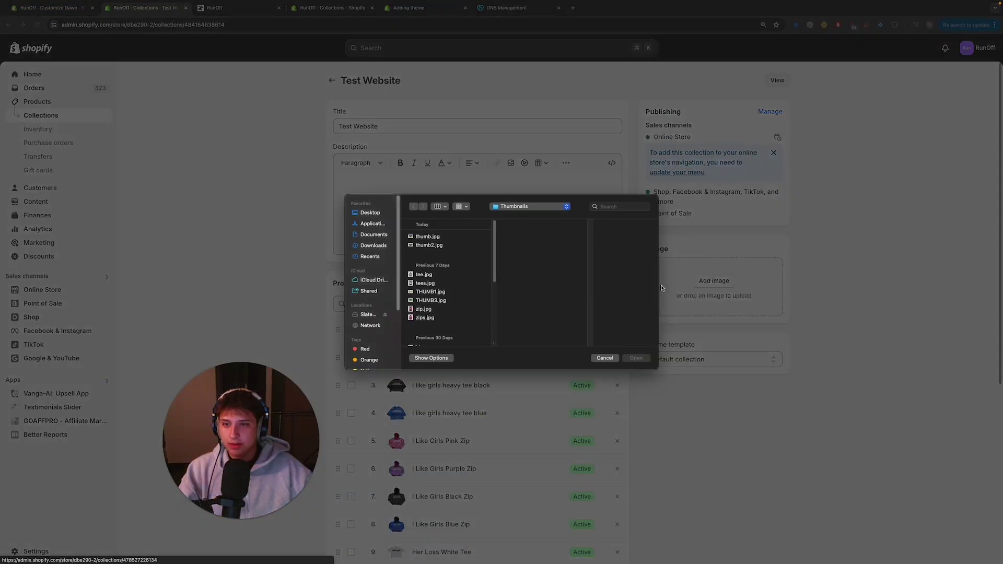
left_click(426, 238)
left_click(423, 274)
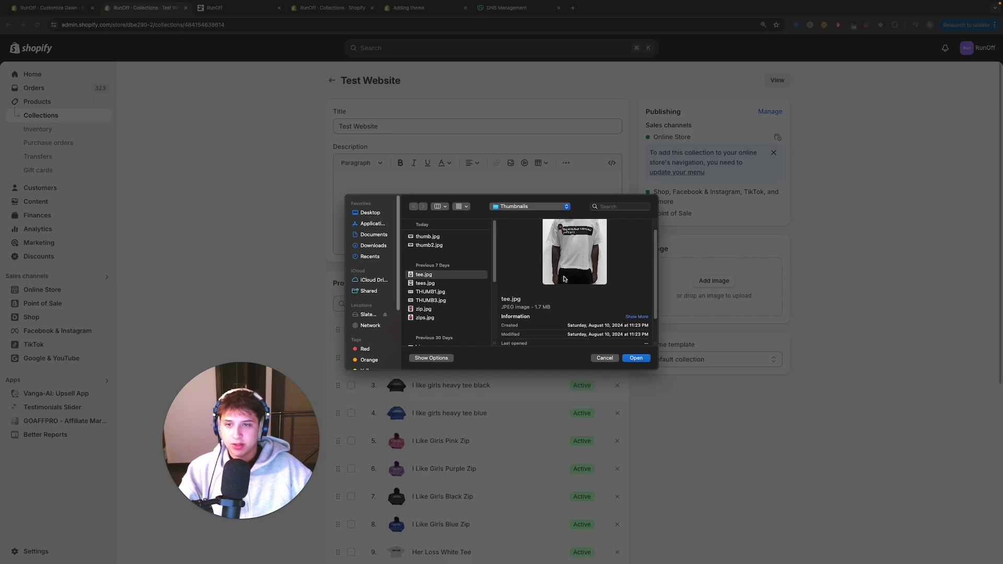
scroll(608, 316, "up", 2)
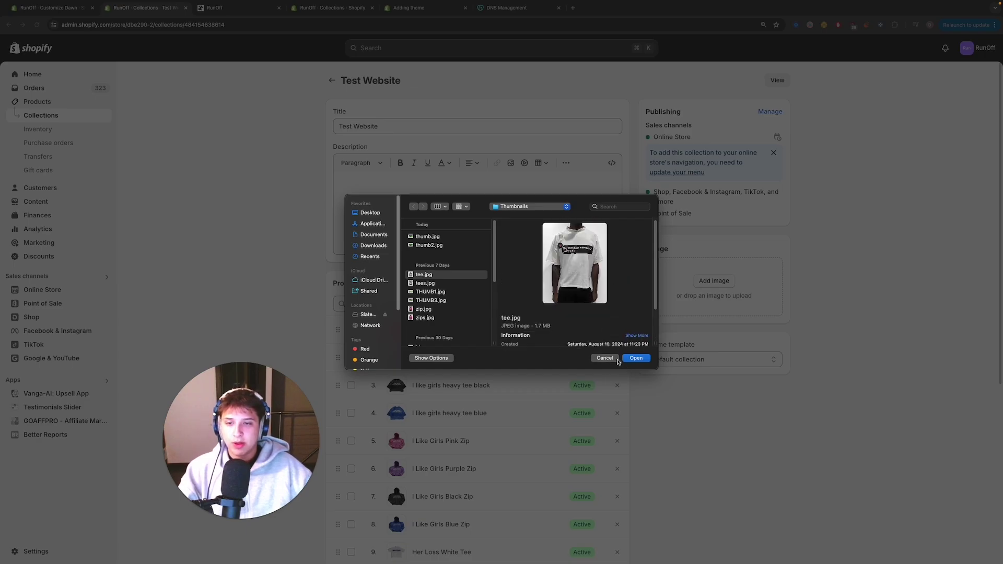
left_click(616, 360)
Step: Back in the theme editor, assign TEES to the first Collection block and ZIPS to the second, and save the theme
left_click(52, 7)
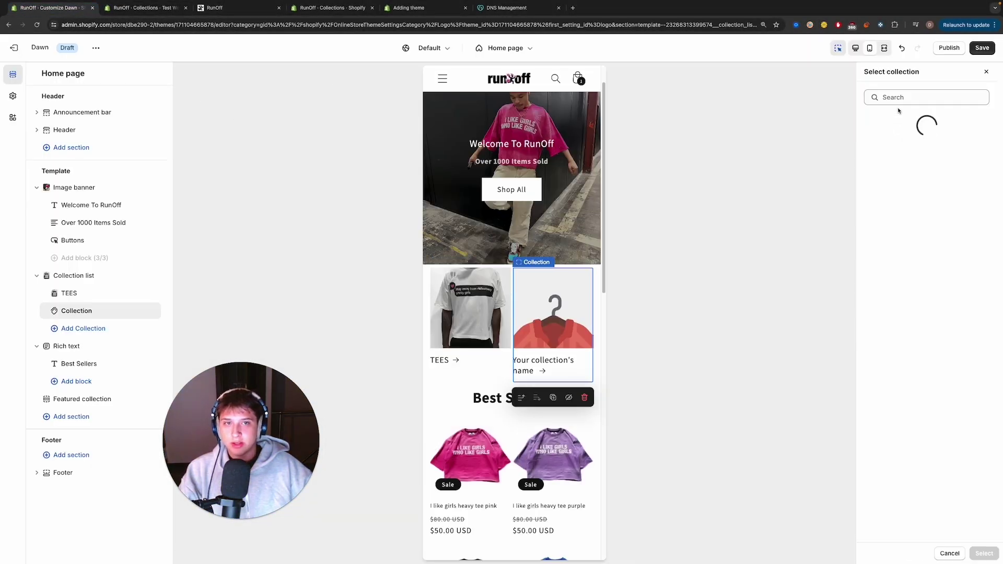
left_click(894, 330)
left_click(984, 553)
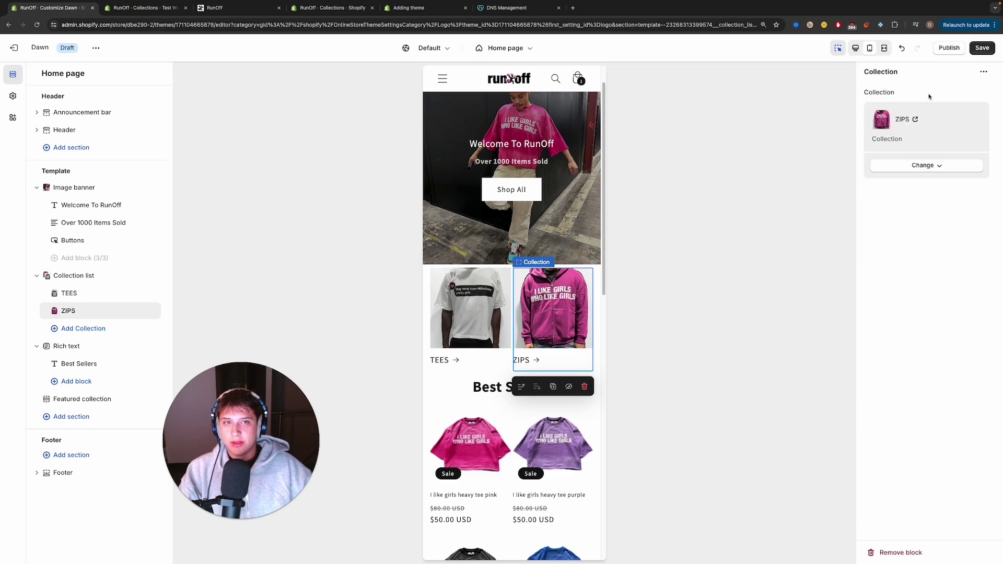
left_click(981, 49)
Step: Preview the TEES collection page from the mobile home page, return home, and review the Collection list and Best Sellers sections
left_click(452, 351)
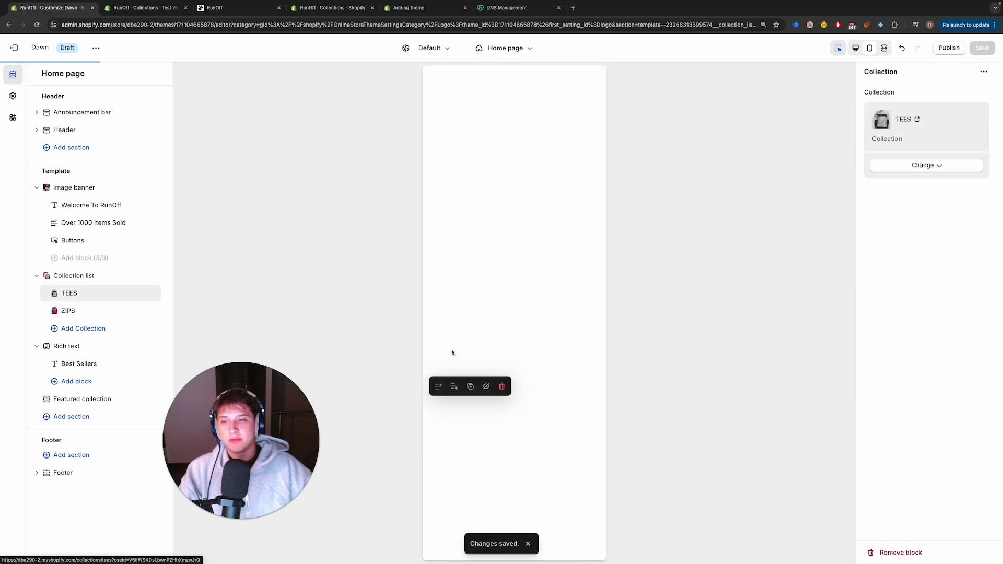
scroll(493, 190, "down", 5)
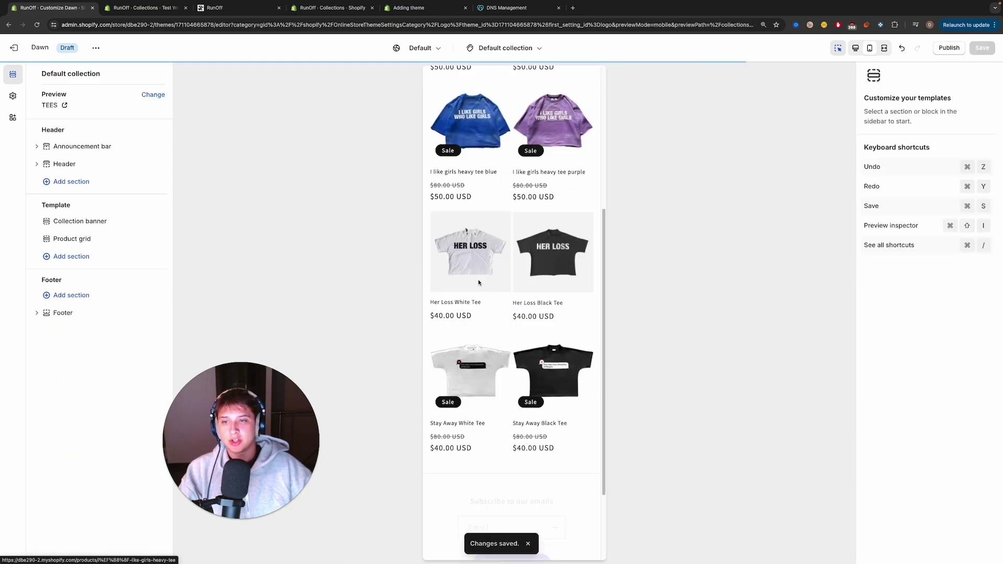
scroll(477, 283, "up", 5)
left_click(509, 98)
scroll(590, 194, "down", 6)
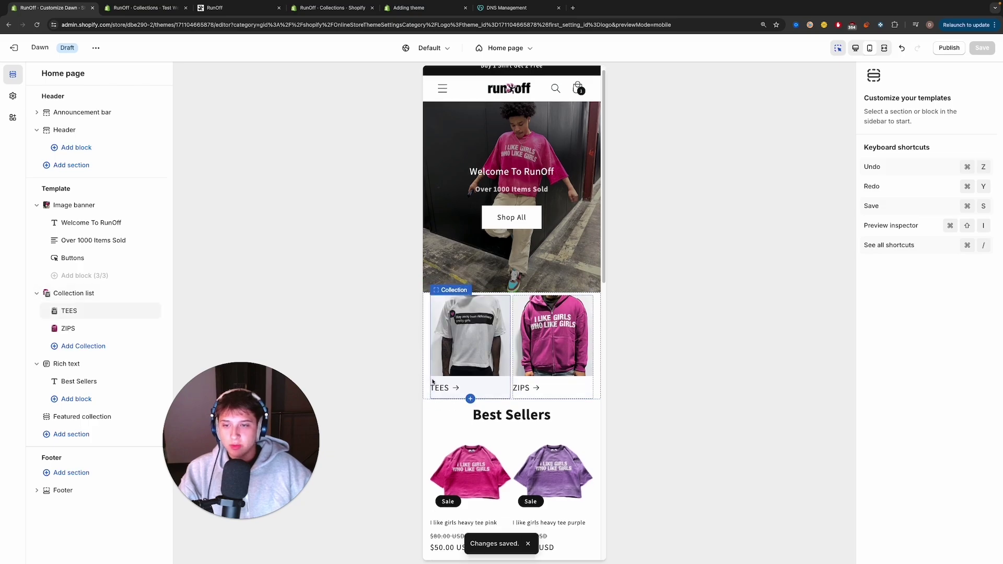
scroll(497, 293, "down", 5)
scroll(511, 291, "up", 6)
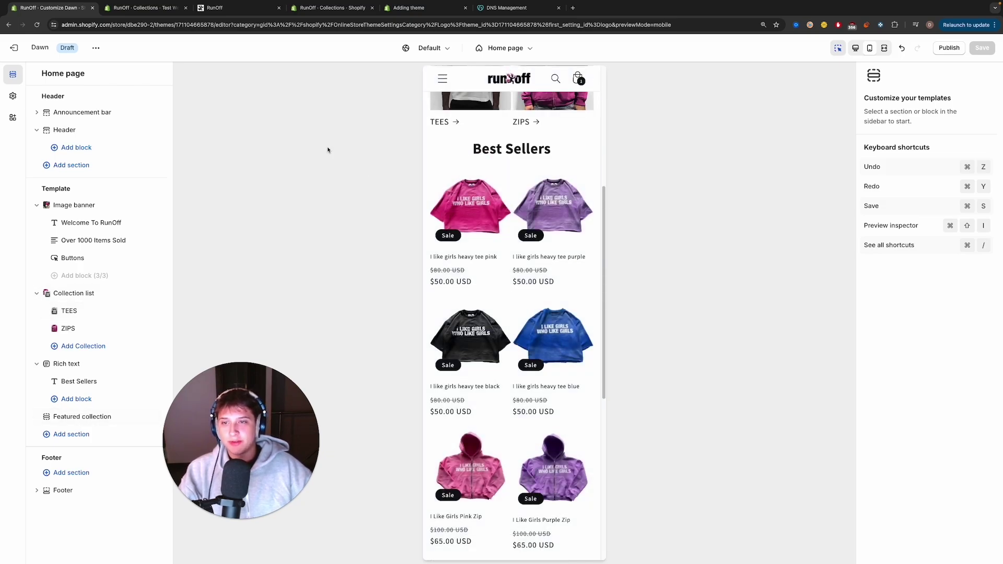
Step: In the store admin's product list, select the black, blue, pink and purple I like girls heavy tees
left_click(113, 14)
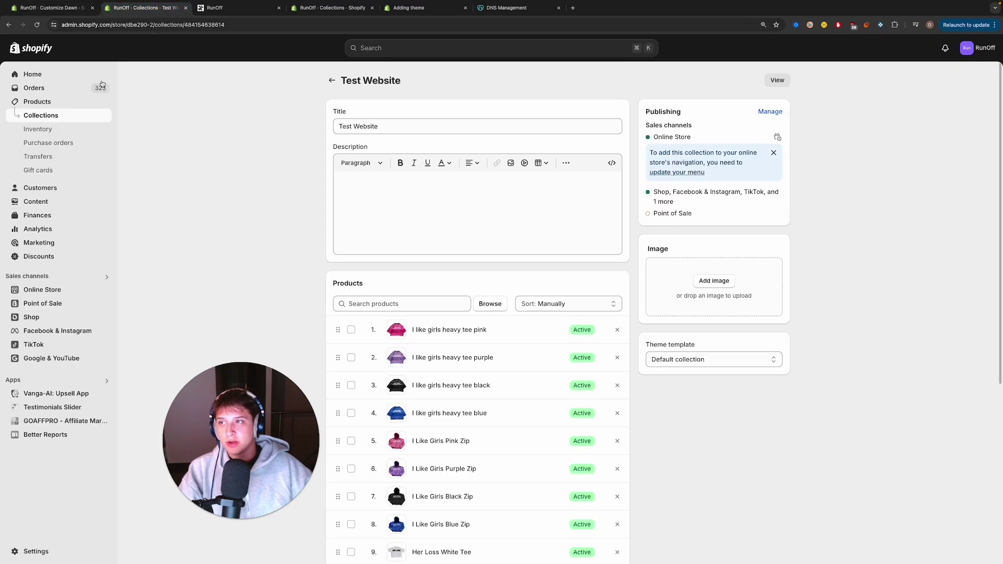
left_click(33, 101)
scroll(135, 329, "down", 5)
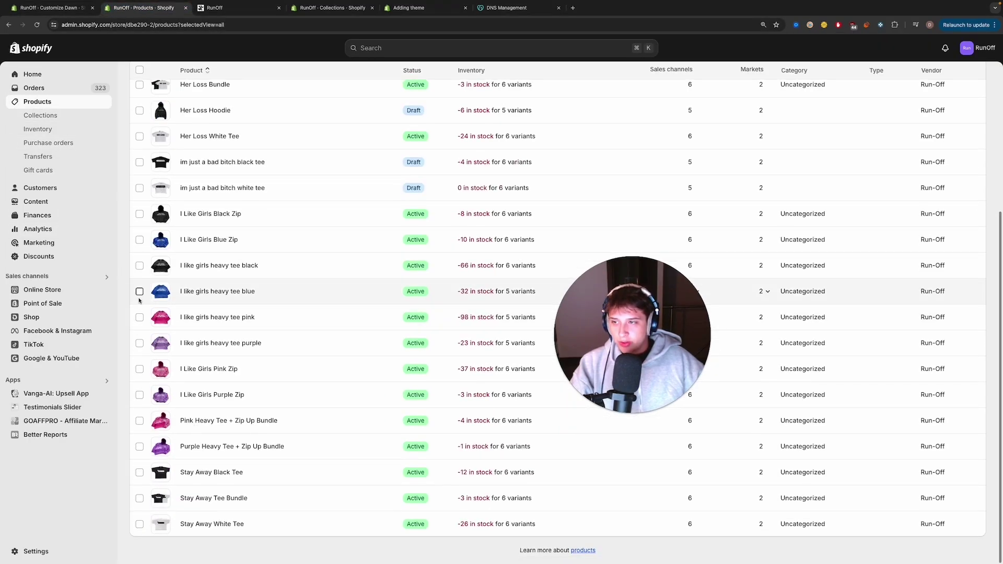
left_click(140, 342)
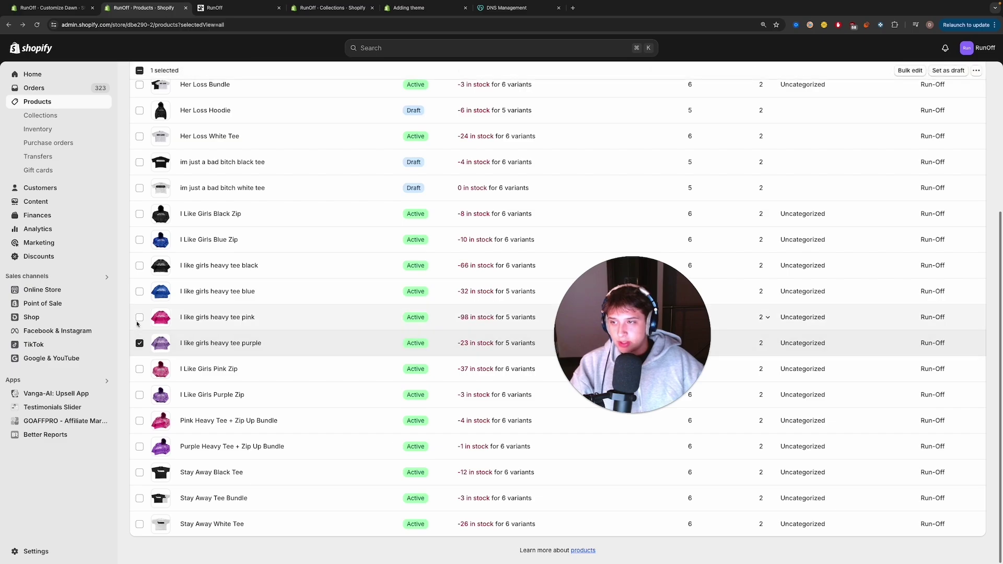
left_click(140, 317)
left_click(140, 291)
left_click(140, 265)
Step: Bulk edit the four selected tees and add the Compare-at price column to the editing table
scroll(927, 238, "up", 5)
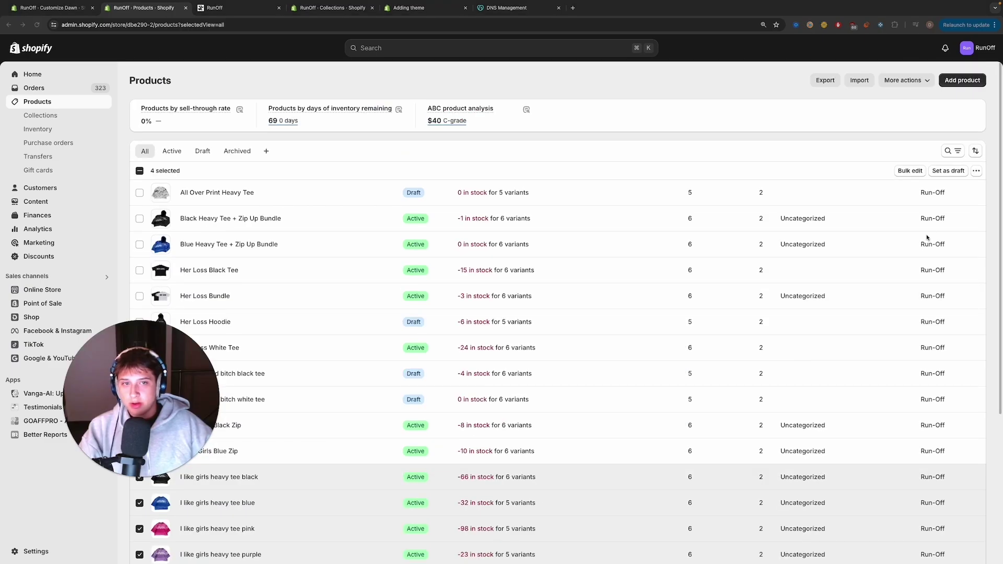
left_click(976, 171)
left_click(975, 171)
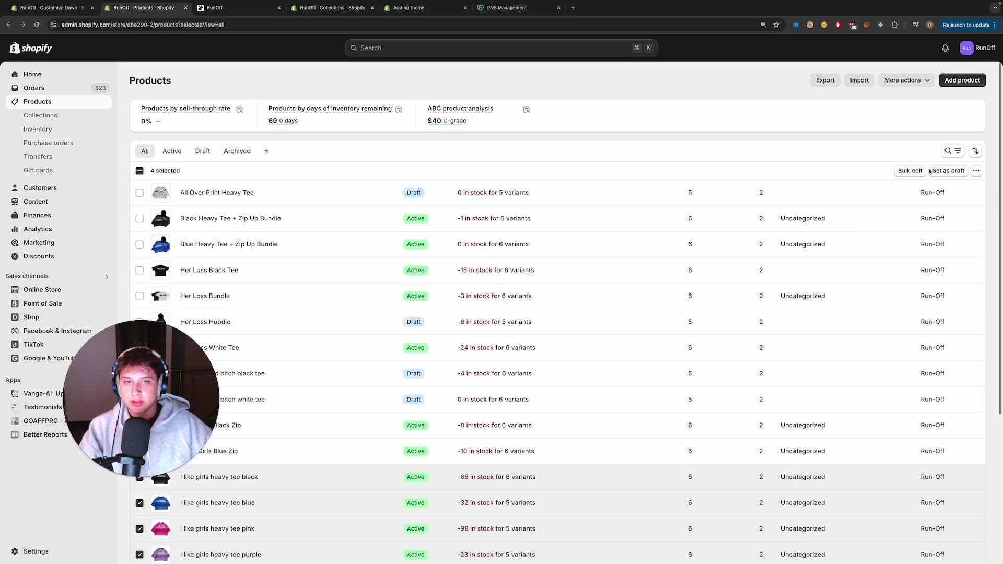
left_click(909, 171)
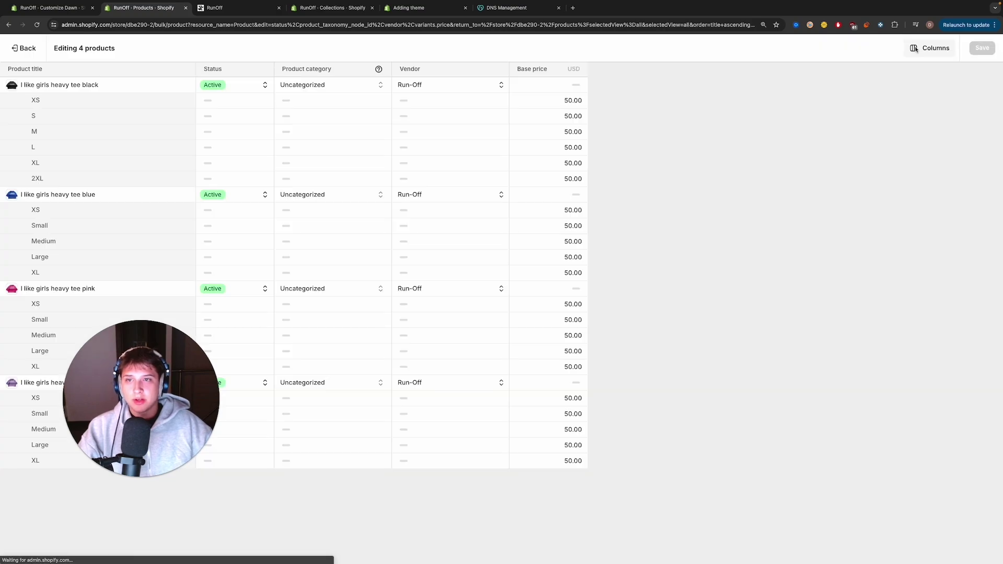
left_click(932, 48)
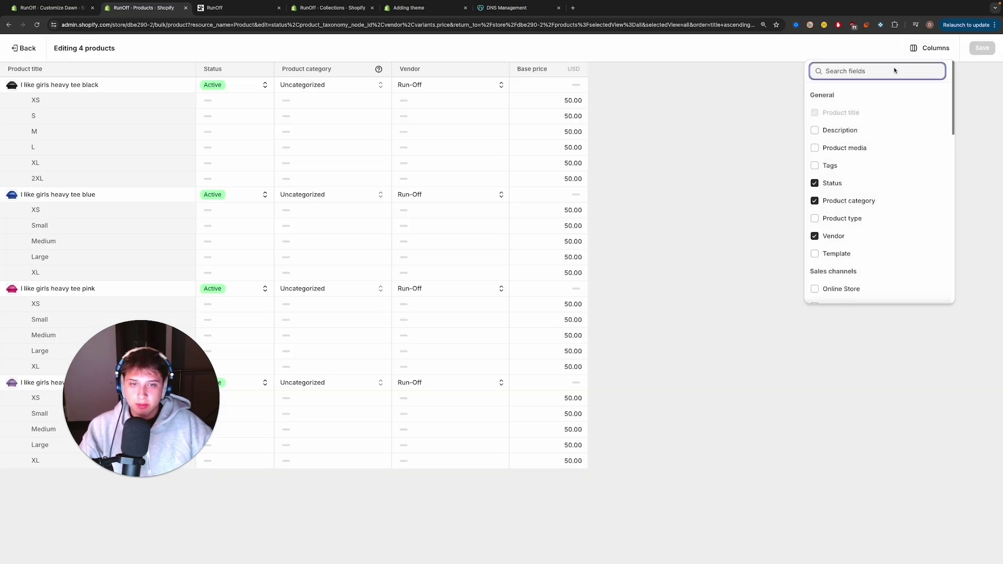
scroll(837, 134, "down", 10)
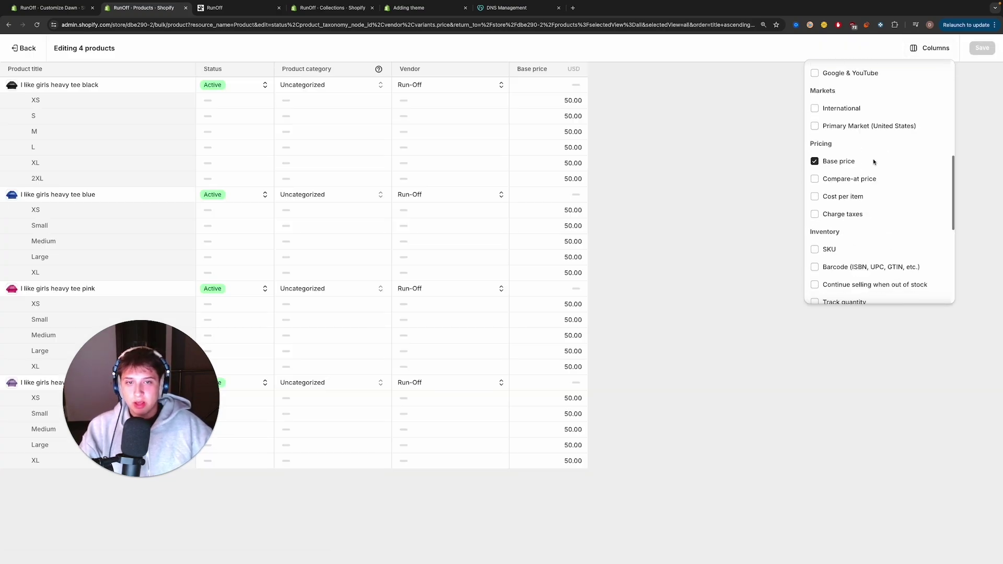
left_click(815, 179)
Step: Set the compare-at price of every variant of the four tees to 0.00, save, and reload the home page in the theme editor
left_click_drag(627, 100, 633, 446)
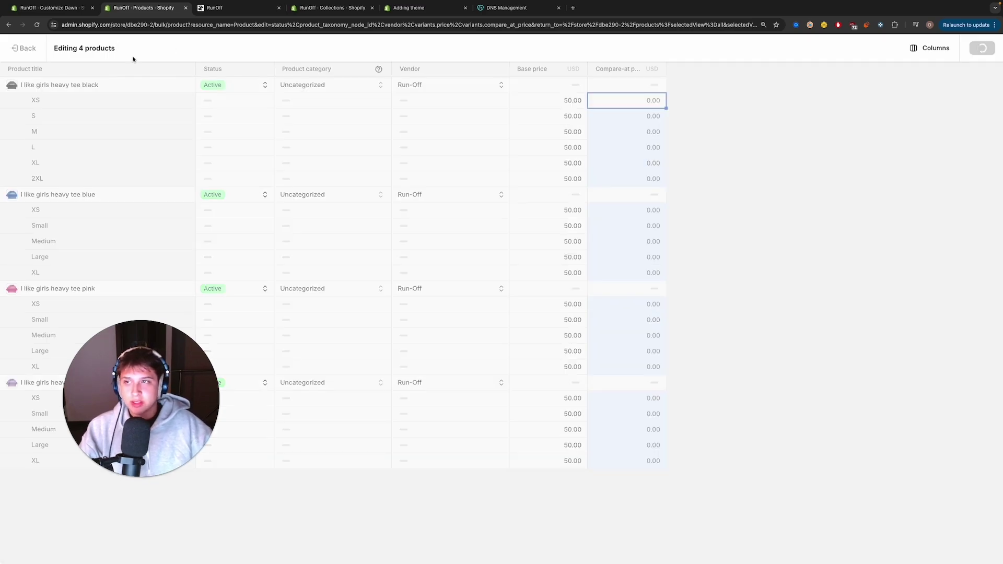
key("ctrl+shift+Tab")
key("super+r")
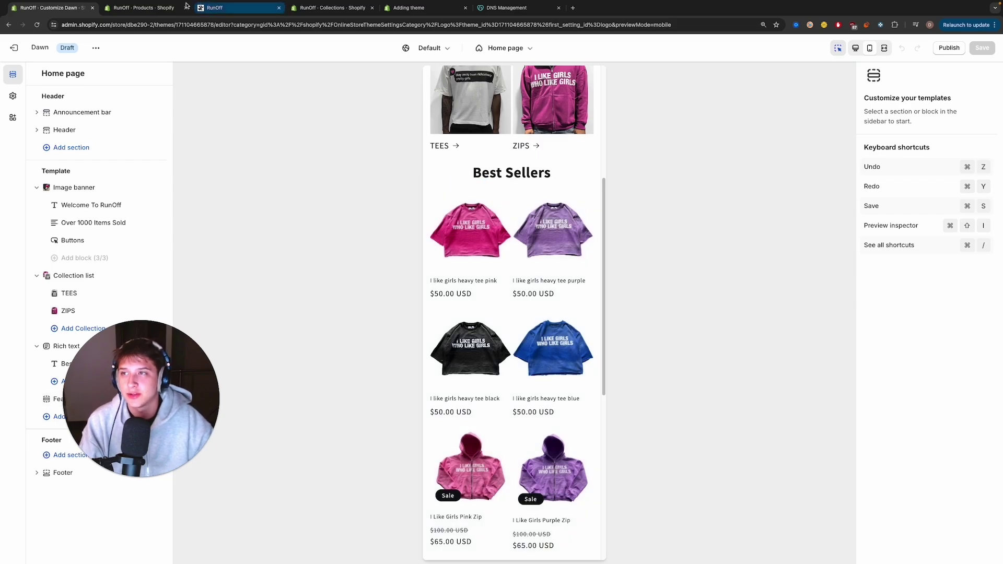
Step: Set the compare-at price of every variant of the four tees to 80.00, save, and return to the theme editor
key("ctrl+Tab")
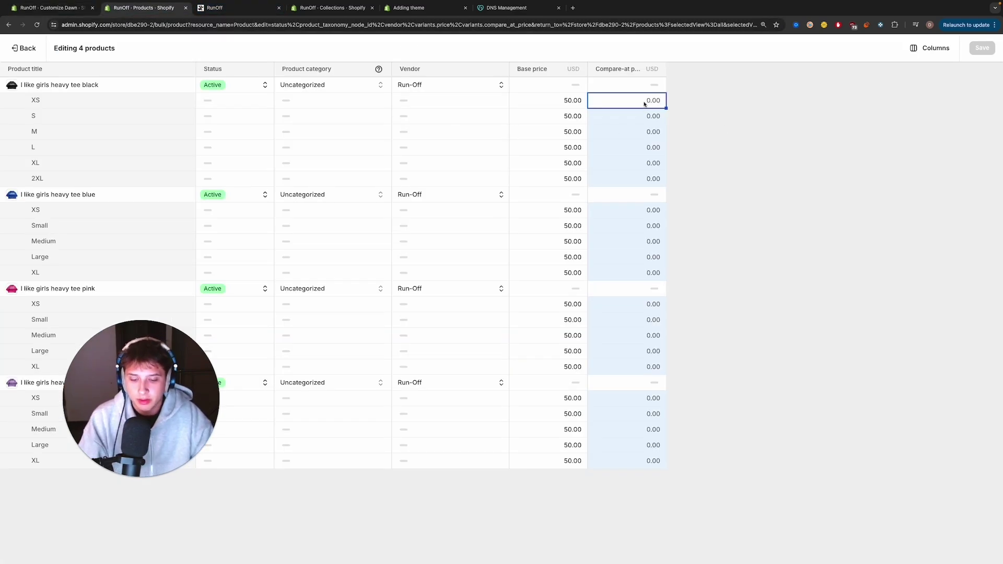
type("80")
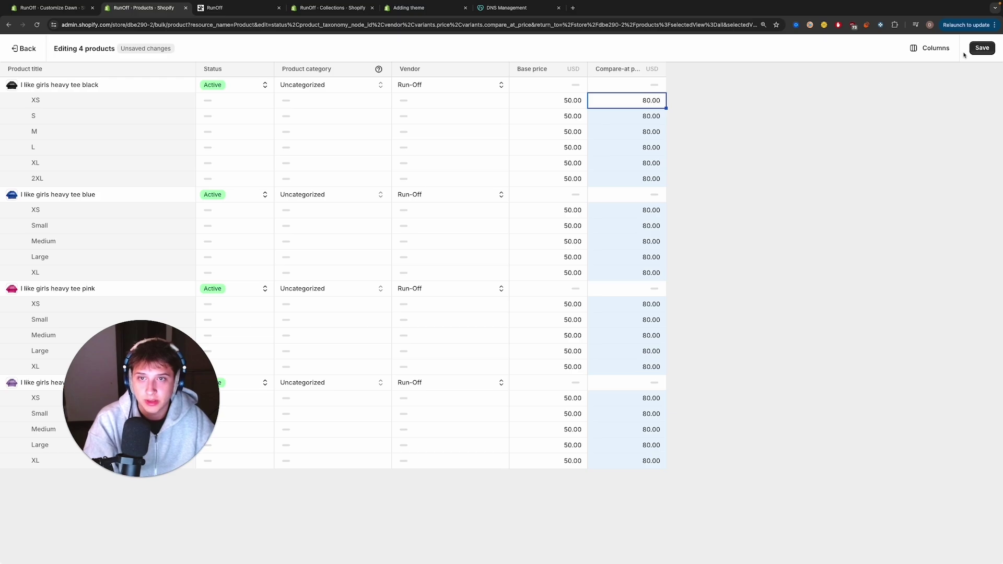
left_click(982, 48)
left_click(29, 9)
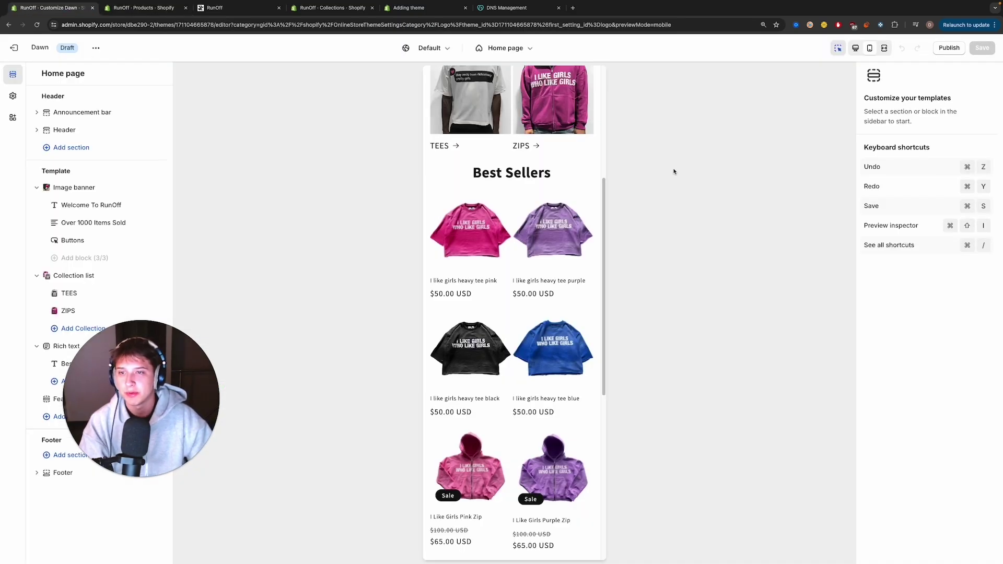
Step: Turn off the email signup and Follow on Shop options in the home page's footer section
scroll(520, 188, "down", 7)
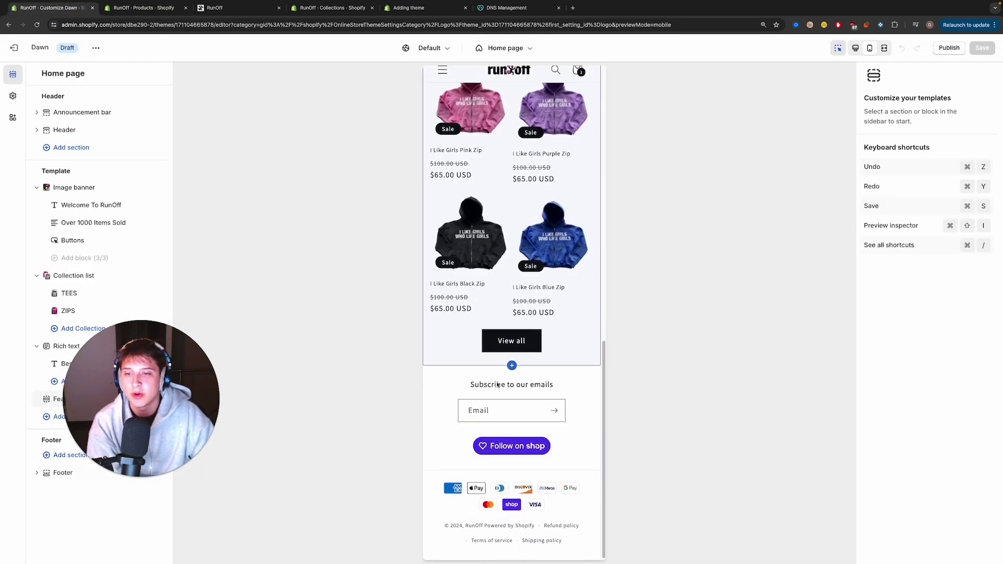
left_click(500, 380)
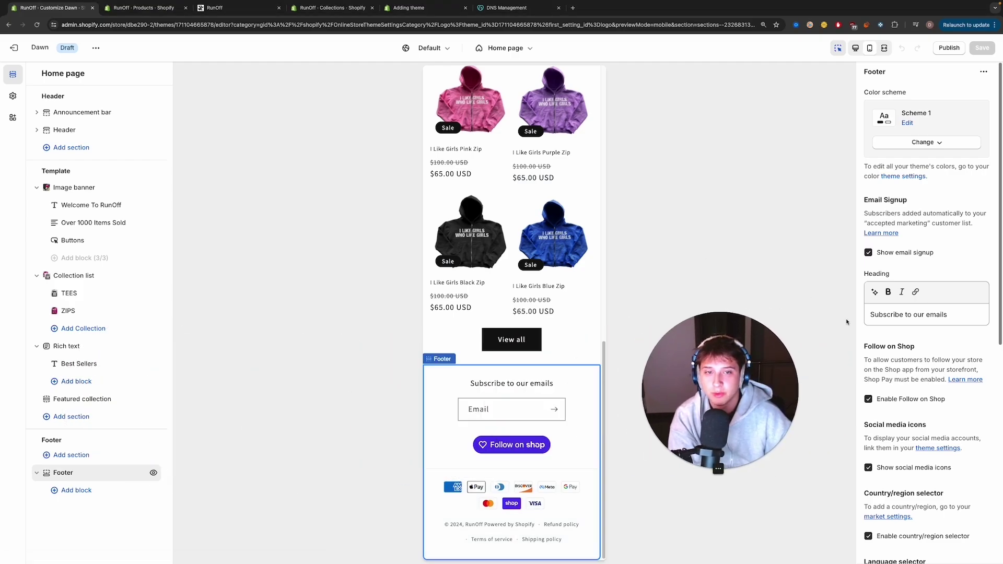
left_click(869, 254)
left_click(868, 399)
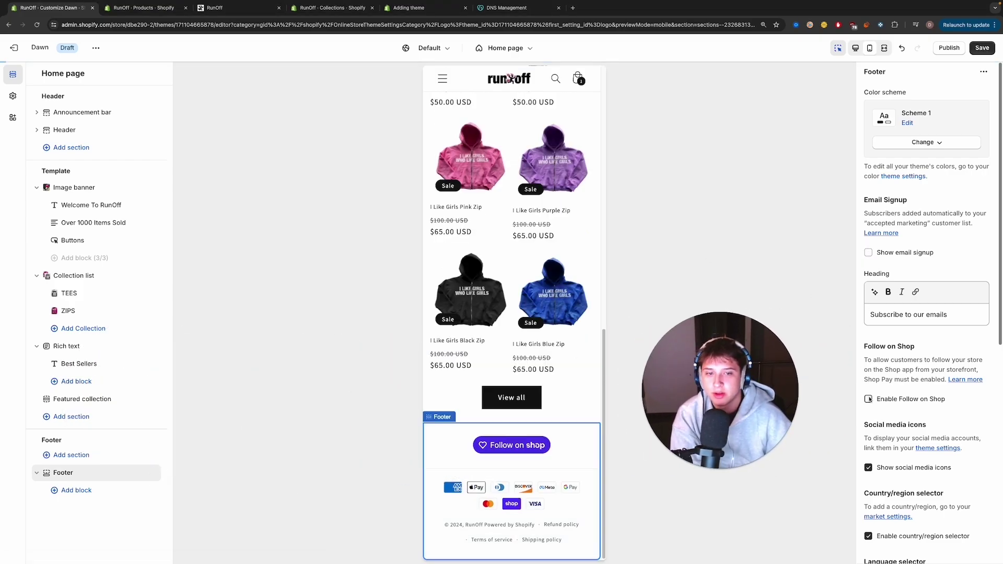
scroll(870, 428, "down", 1)
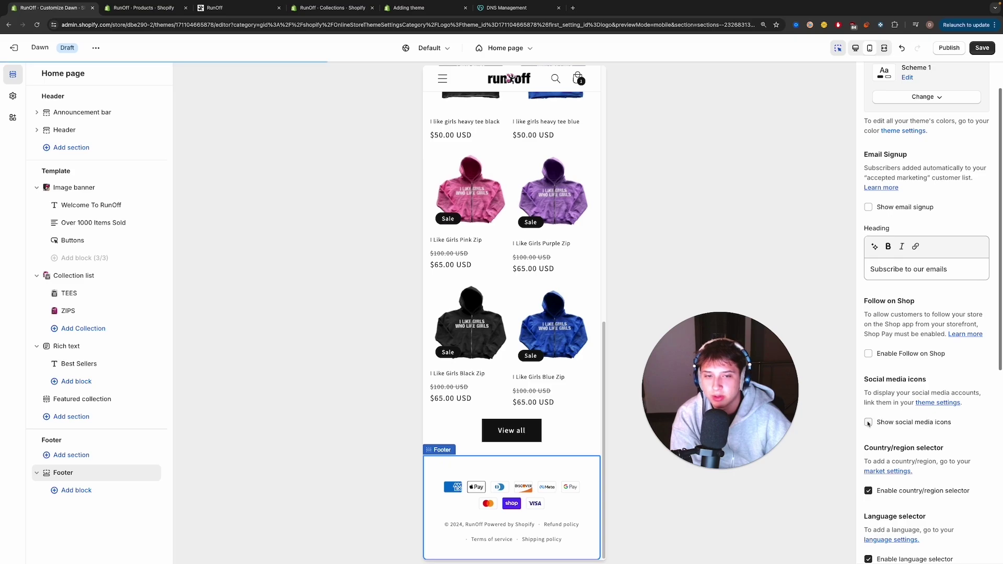
scroll(868, 425, "down", 5)
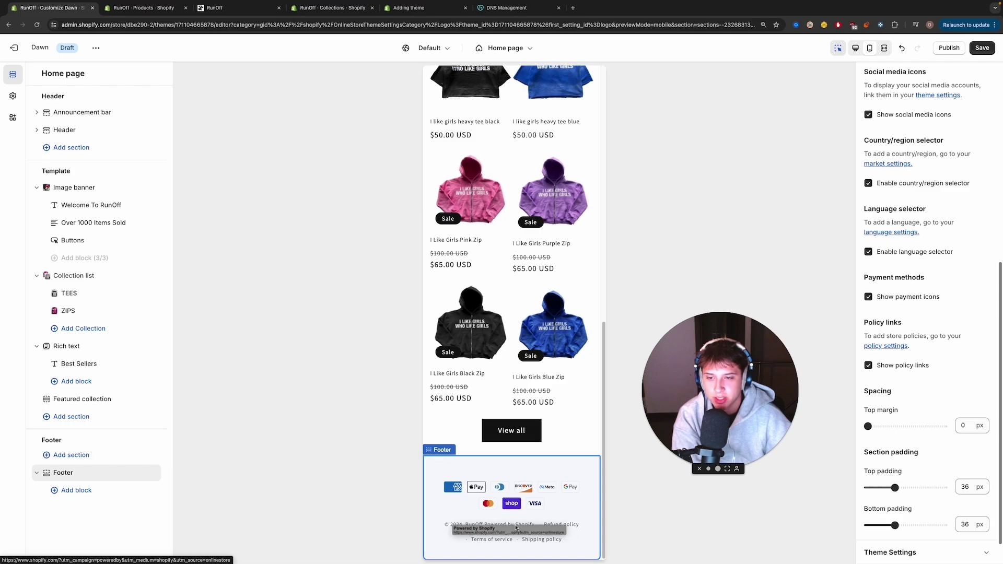
scroll(886, 385, "down", 1)
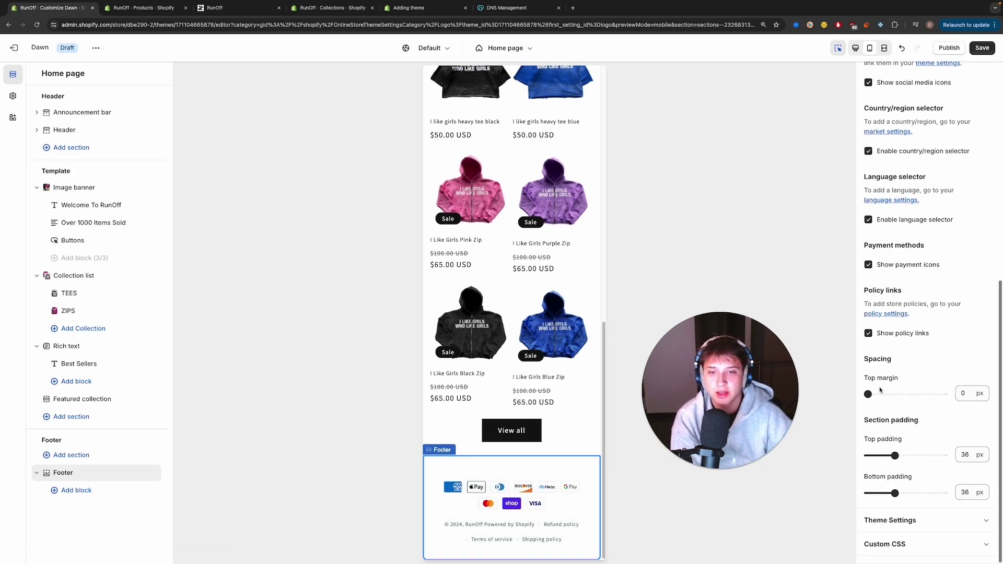
Step: Switch to the live RunOff storefront and examine the collapsible help rows near the end of its home page
left_click_drag(332, 406, 349, 397)
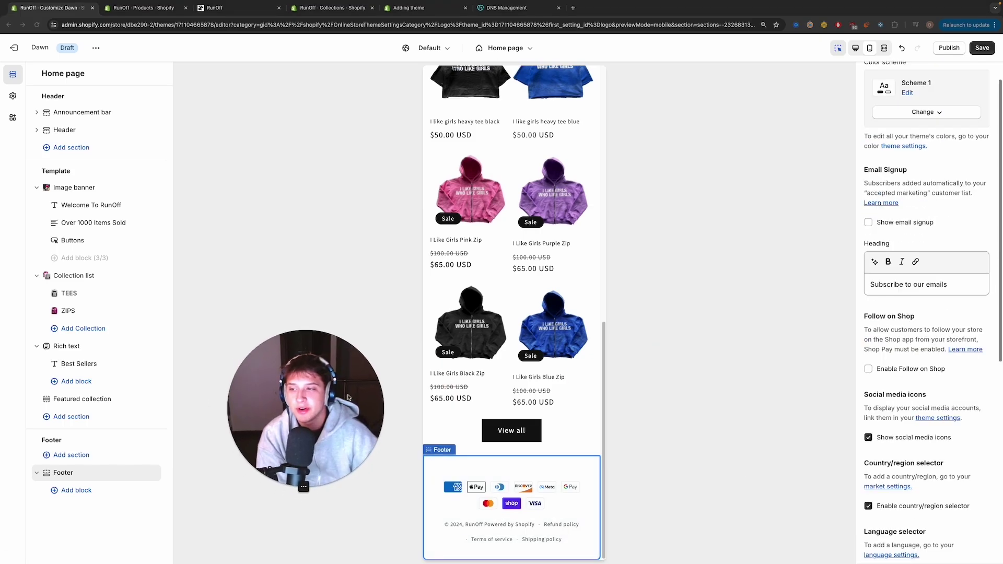
left_click(141, 14)
left_click_drag(217, 9, 163, 13)
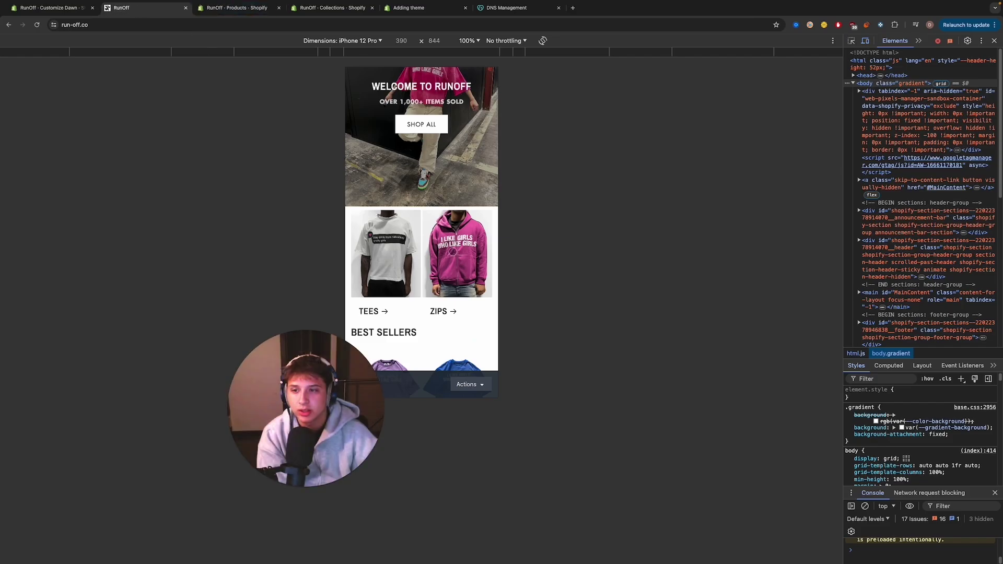
scroll(457, 336, "down", 6)
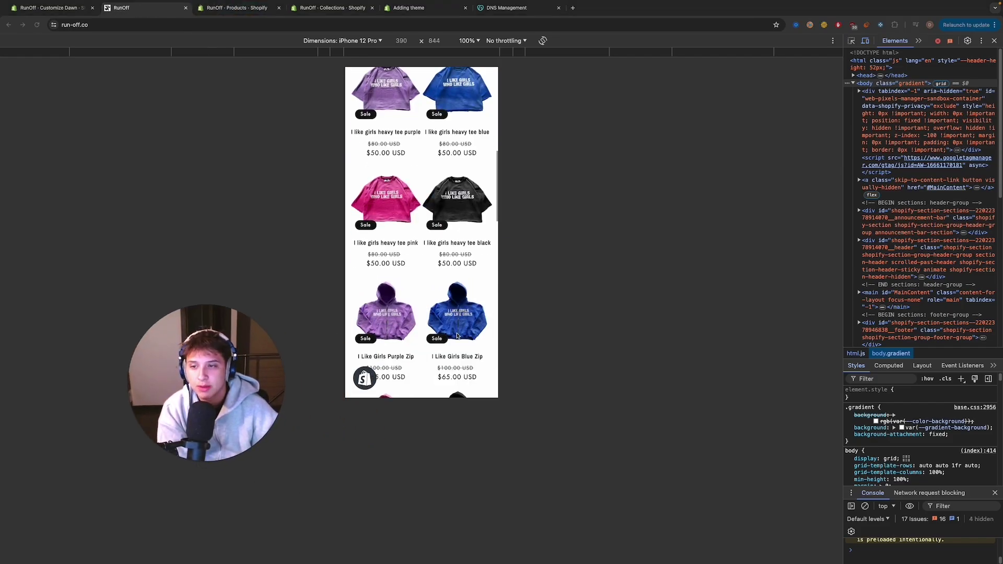
scroll(457, 336, "down", 15)
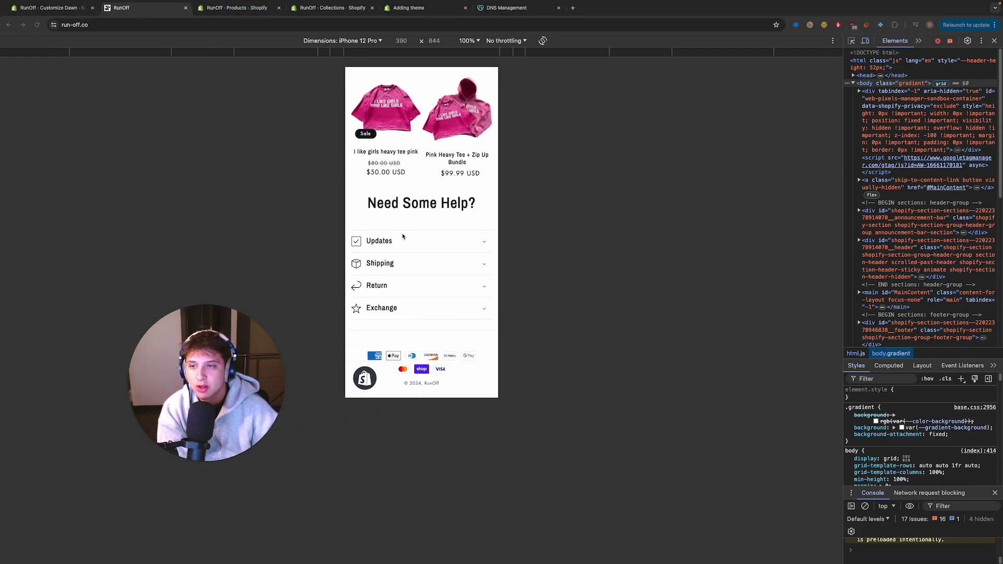
left_click(410, 236)
left_click(400, 236)
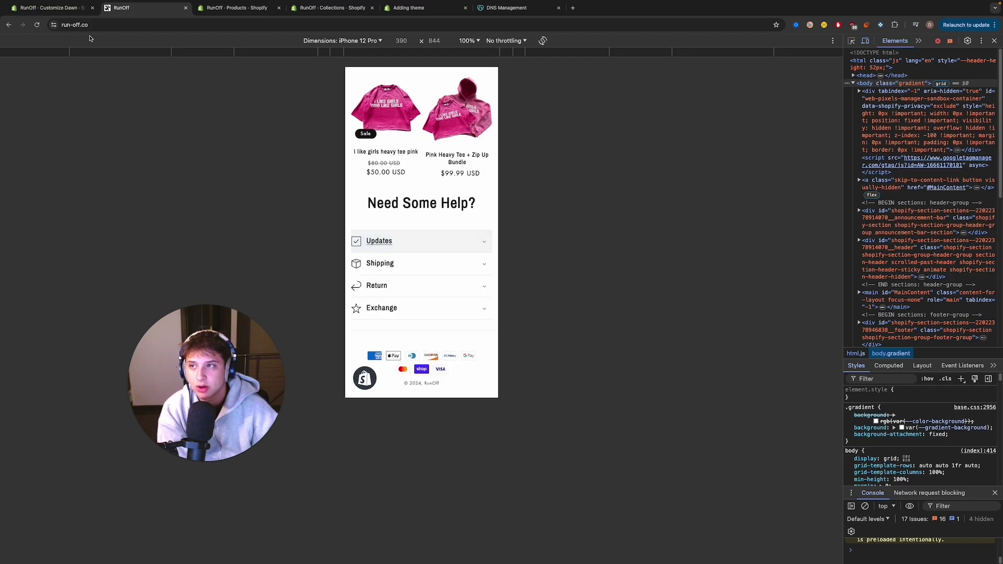
Step: Return to the theme editor and add a Collapsible content section below the featured collection
left_click(52, 8)
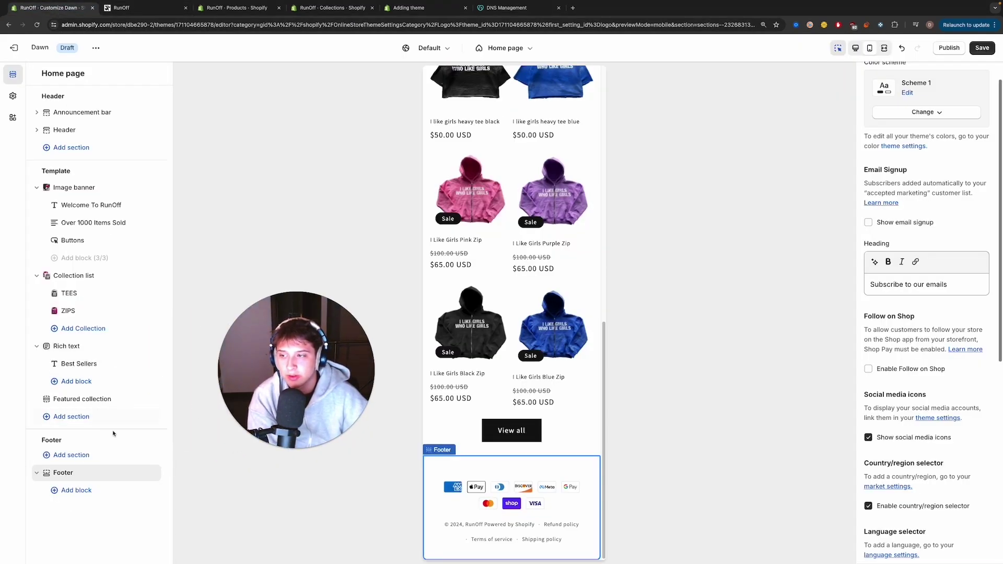
left_click(85, 420)
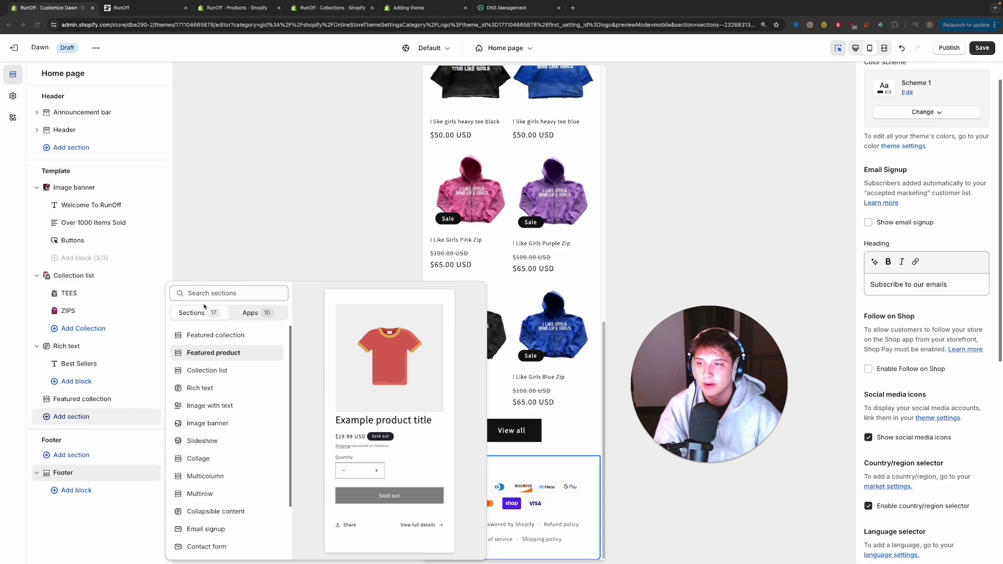
scroll(238, 418, "down", 3)
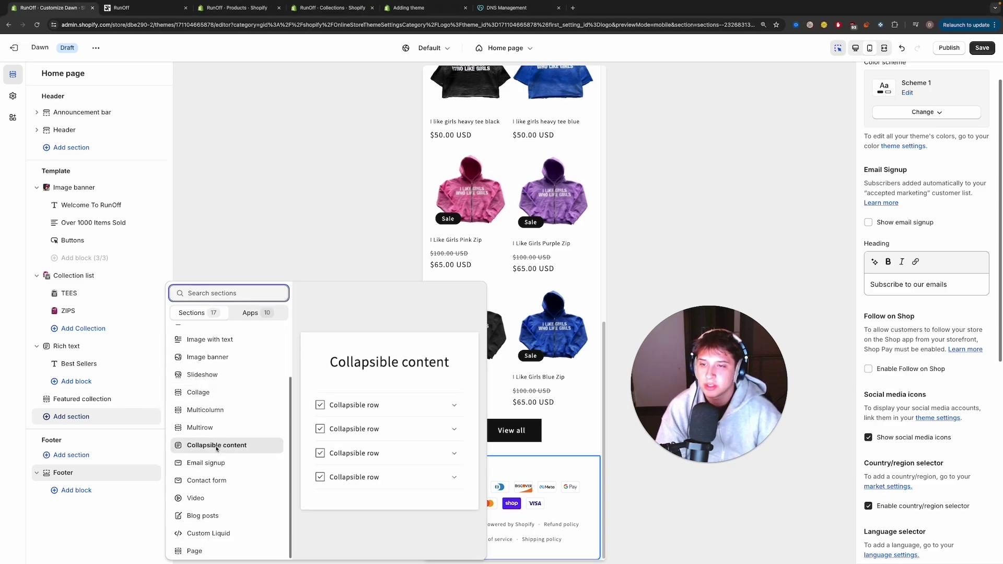
left_click(636, 415)
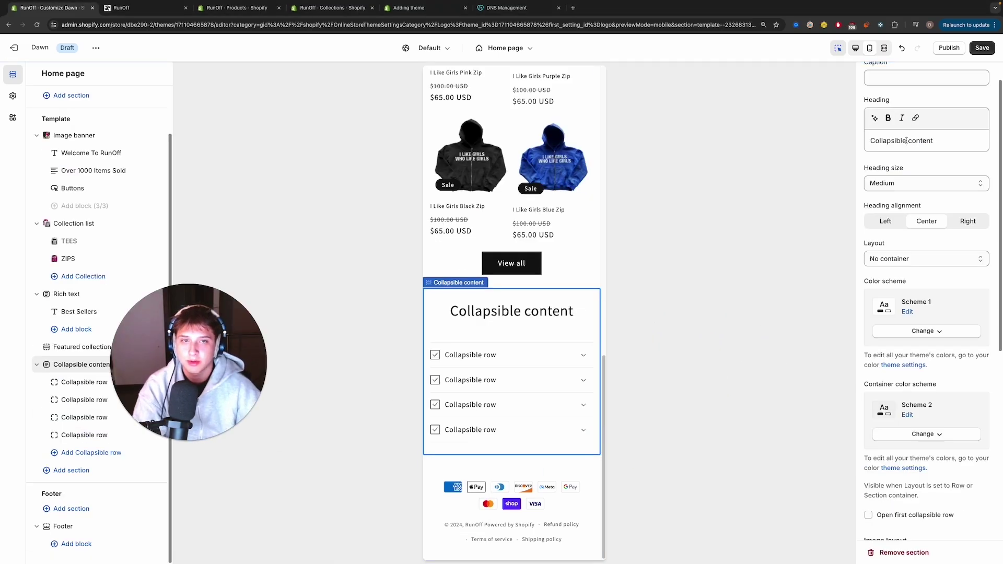
Step: Set the collapsible section's heading to a bold "HELP SECTION" and its top and bottom padding to 0 px
type("FAQ")
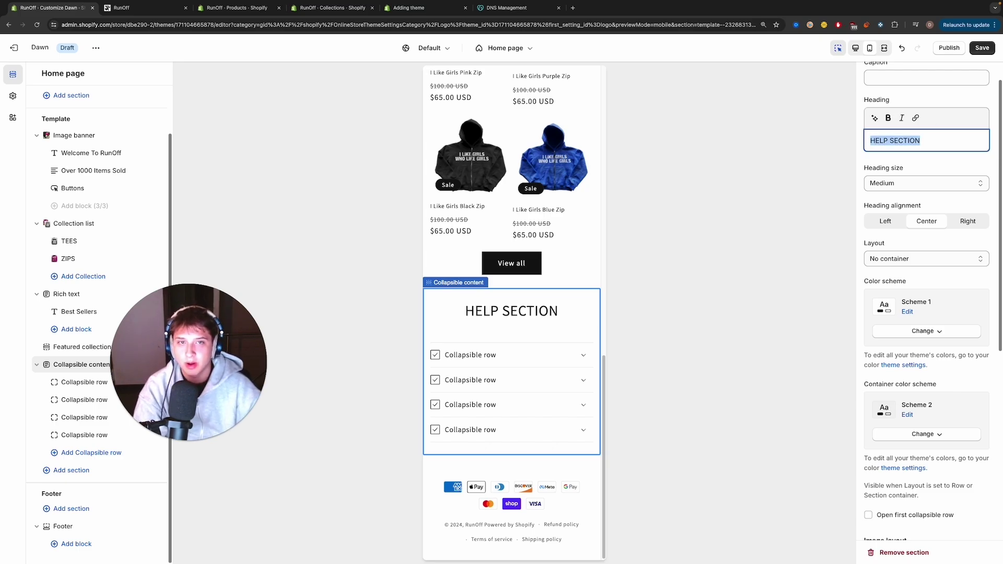
left_click(888, 118)
scroll(892, 320, "down", 6)
left_click_drag(878, 431, 866, 432)
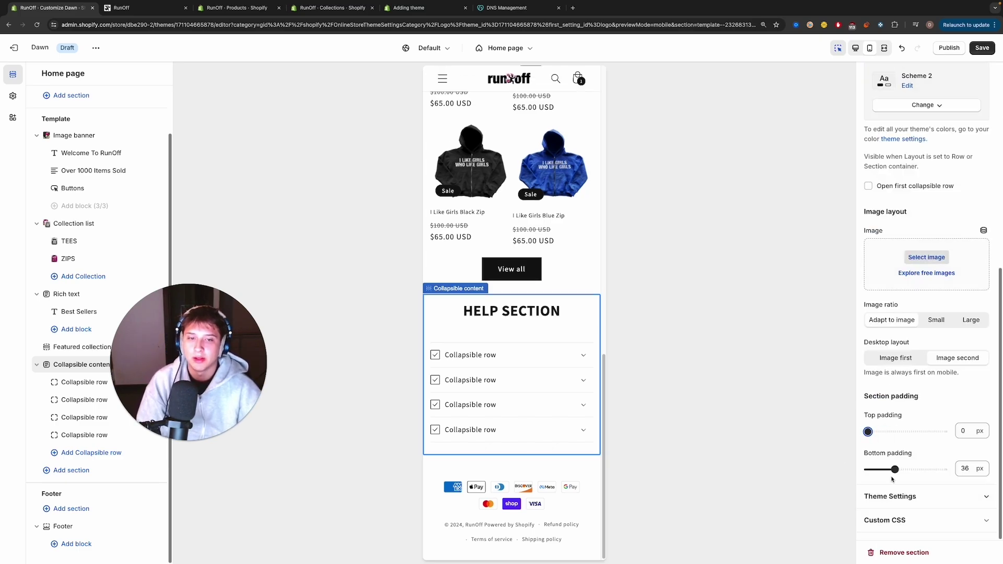
left_click_drag(895, 469, 864, 469)
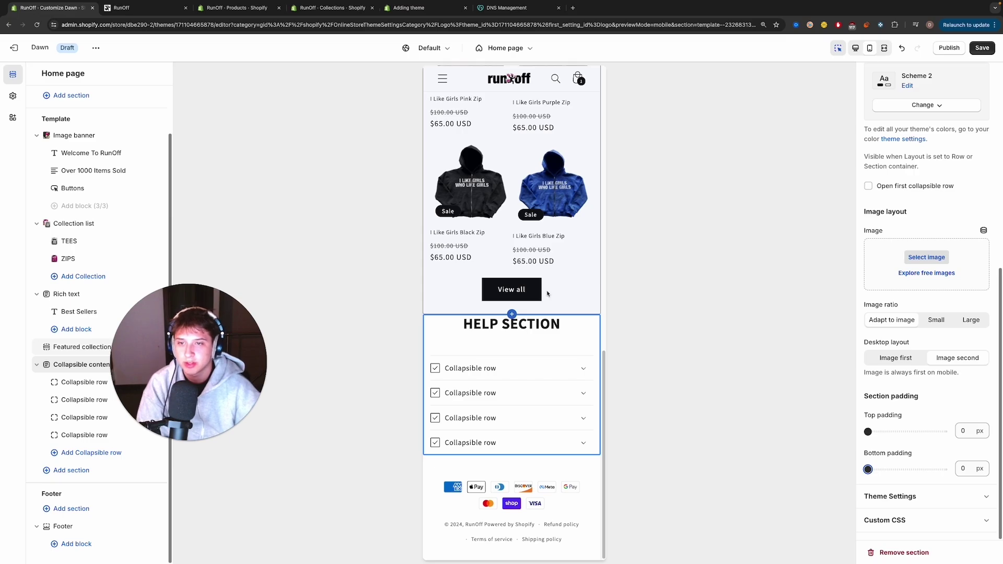
Step: Delete the surplus collapsible rows so that the help section keeps three
left_click(515, 369)
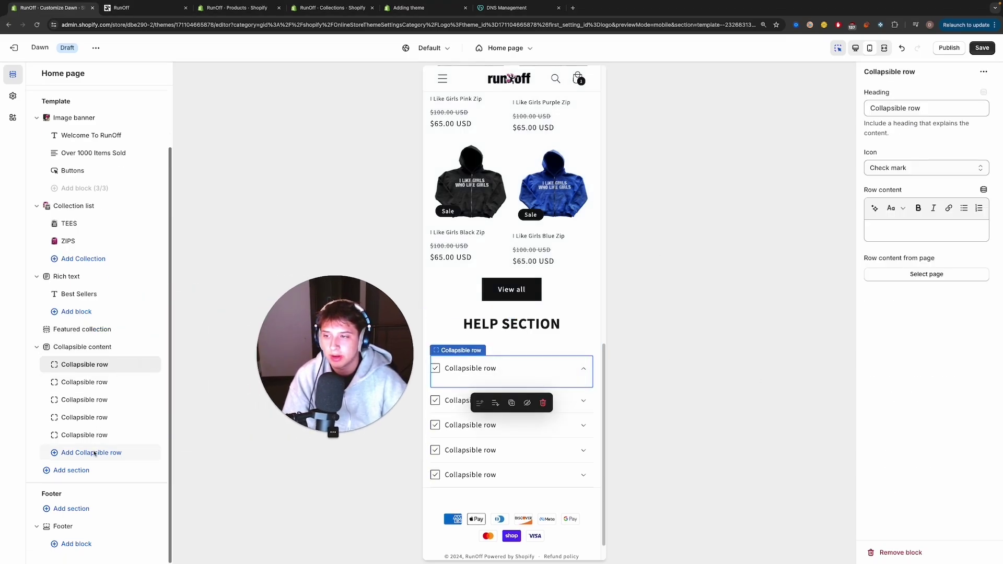
left_click(140, 364)
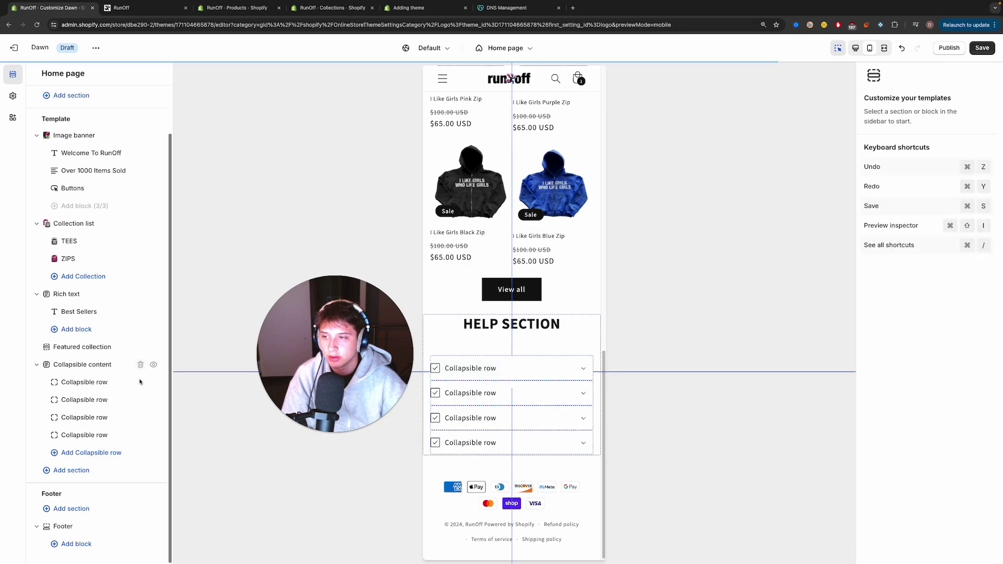
left_click(140, 383)
left_click(104, 407)
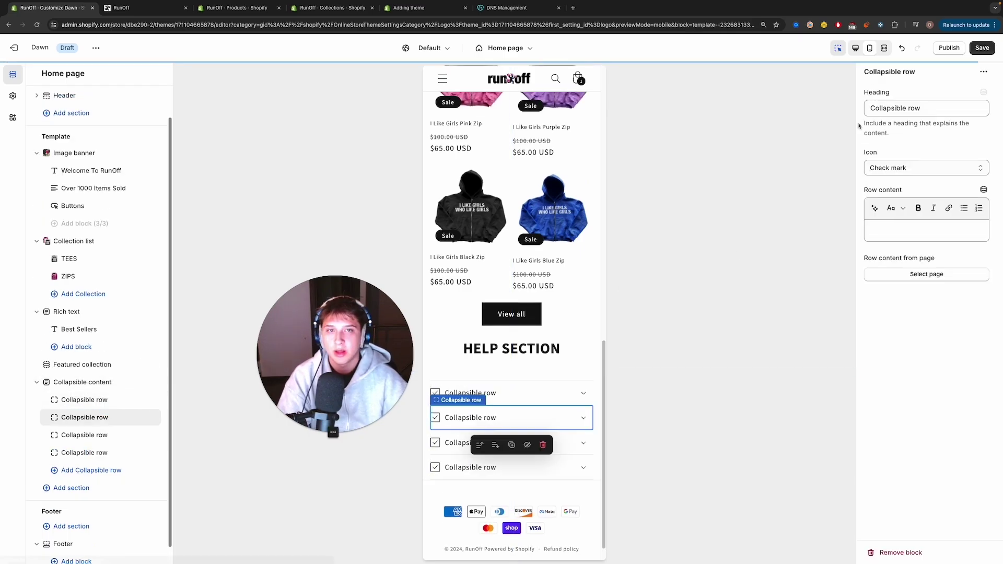
left_click(140, 417)
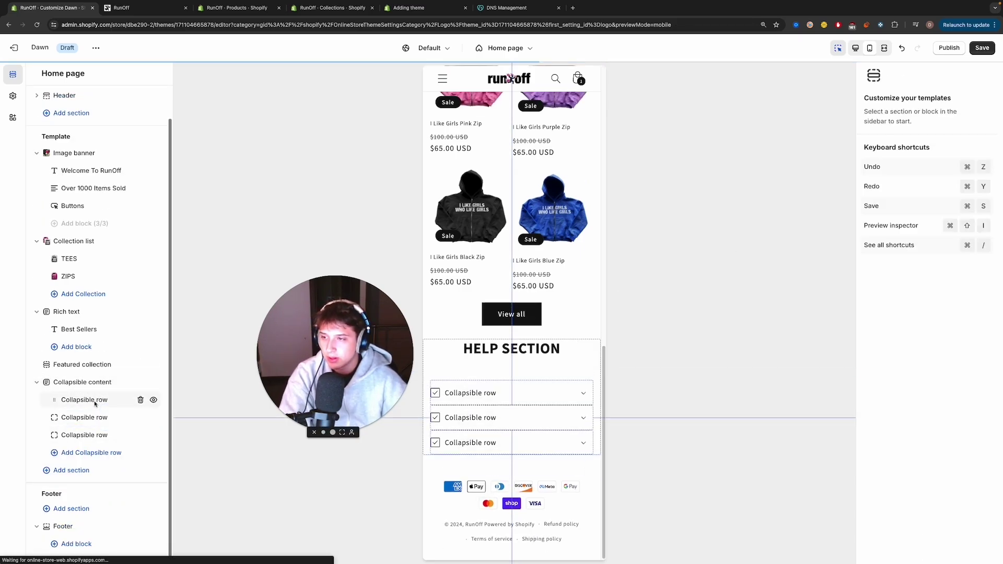
Step: Set the headings of the first two collapsible rows to "Shipping" and "Returns"
left_click(100, 399)
type("S")
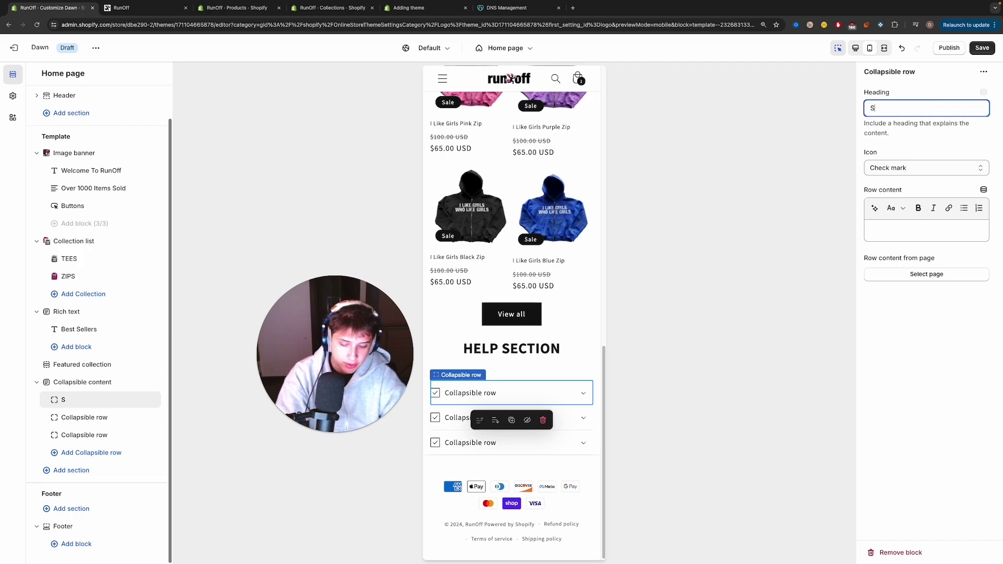
type("hipping")
left_click(84, 417)
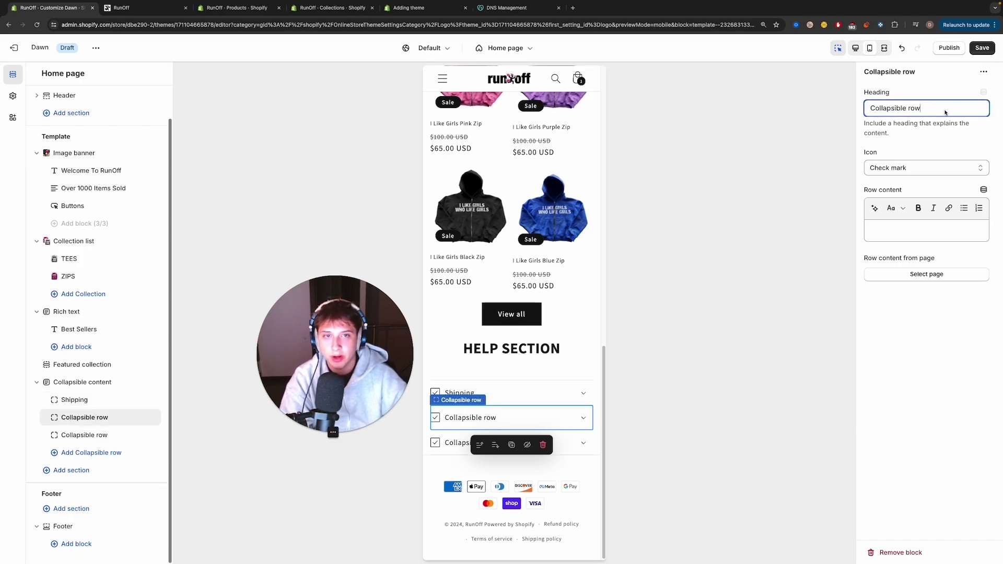
type("Returns")
Step: Set the third collapsible row's heading to "Social Media" and enter "instagram" as its row content
left_click(84, 435)
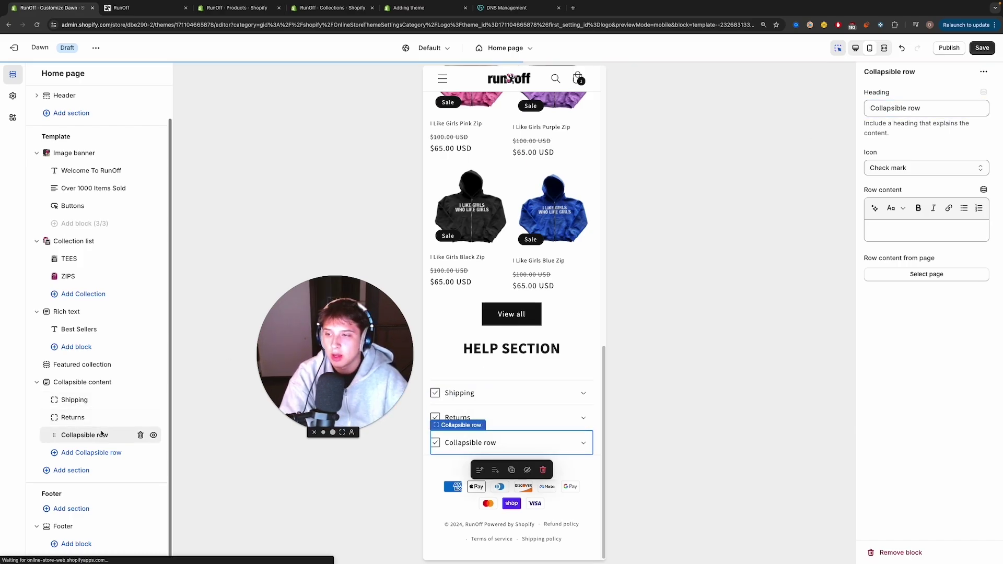
triple_click(902, 109)
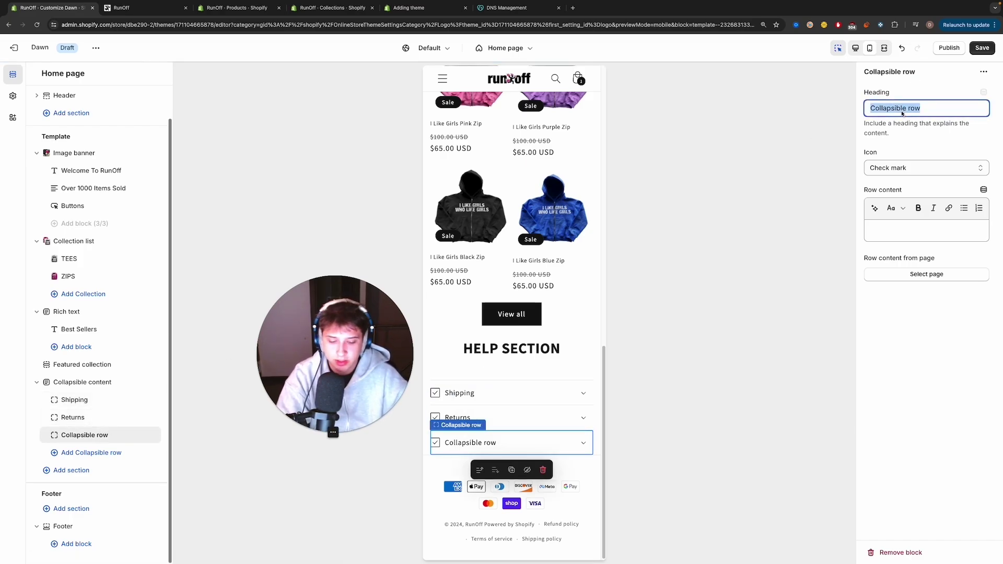
left_click(917, 228)
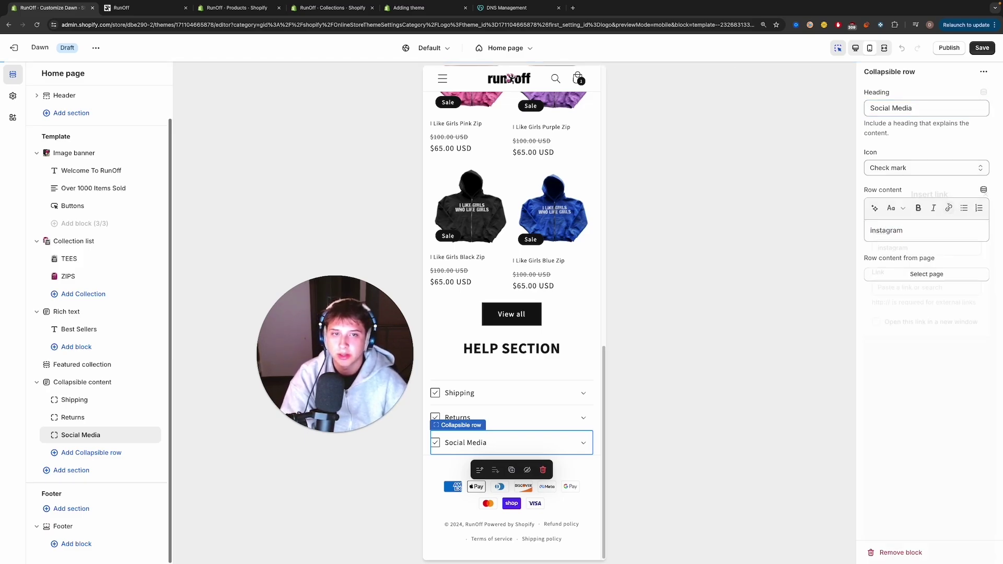
left_click(949, 208)
left_click(917, 178)
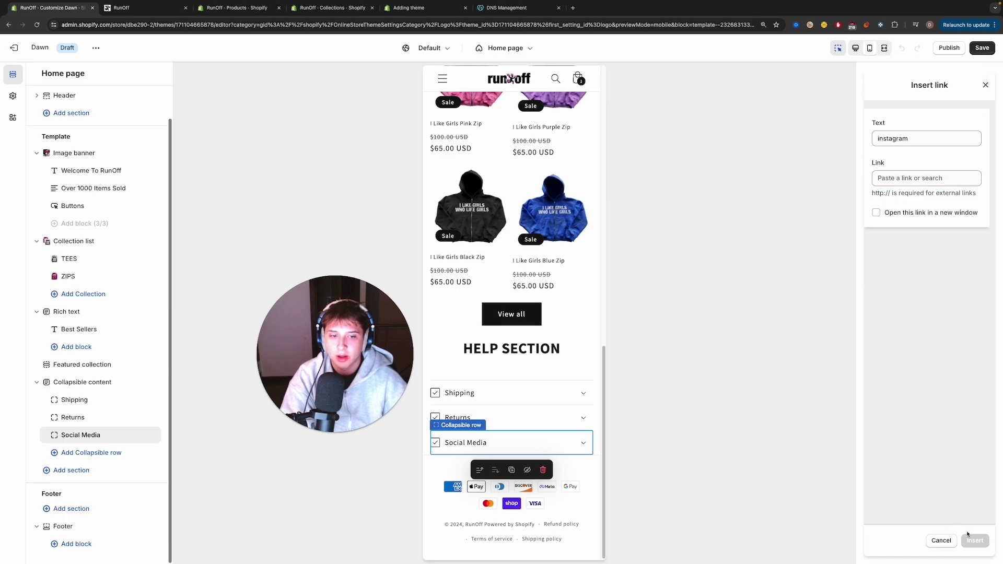
left_click(941, 540)
left_click(739, 371)
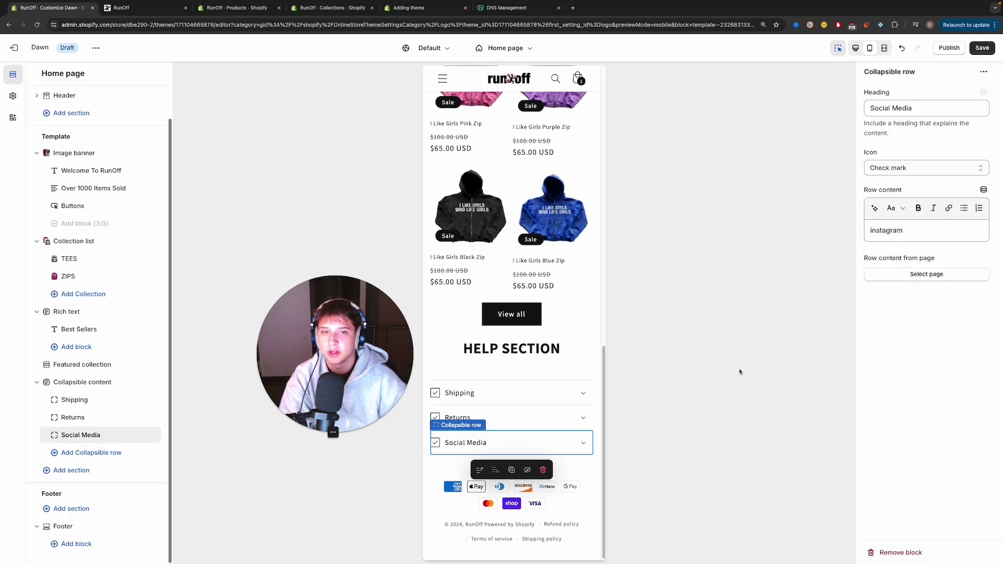
Step: Set the Social Media row's icon to Star and the Returns row's icon to Return
left_click(888, 167)
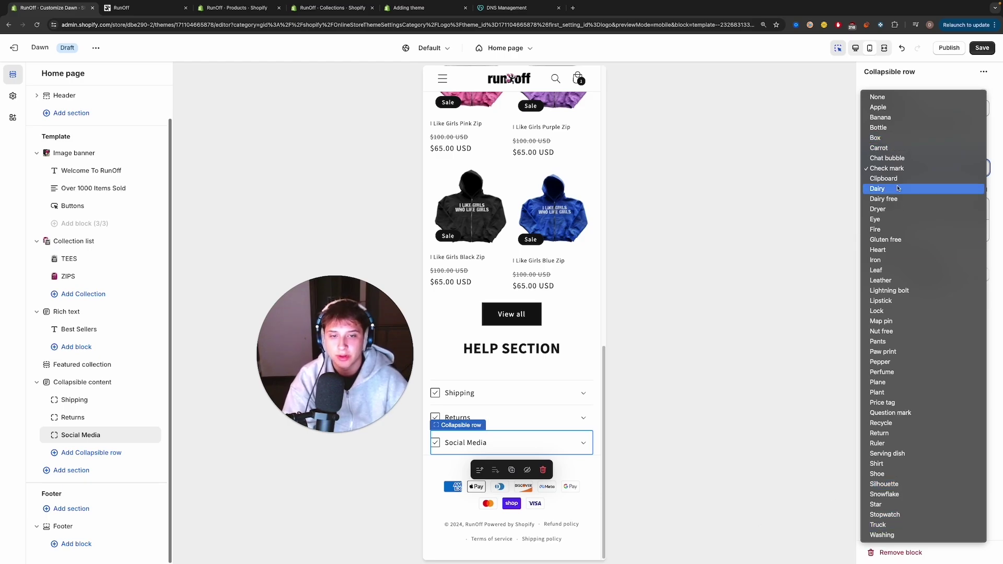
left_click(878, 504)
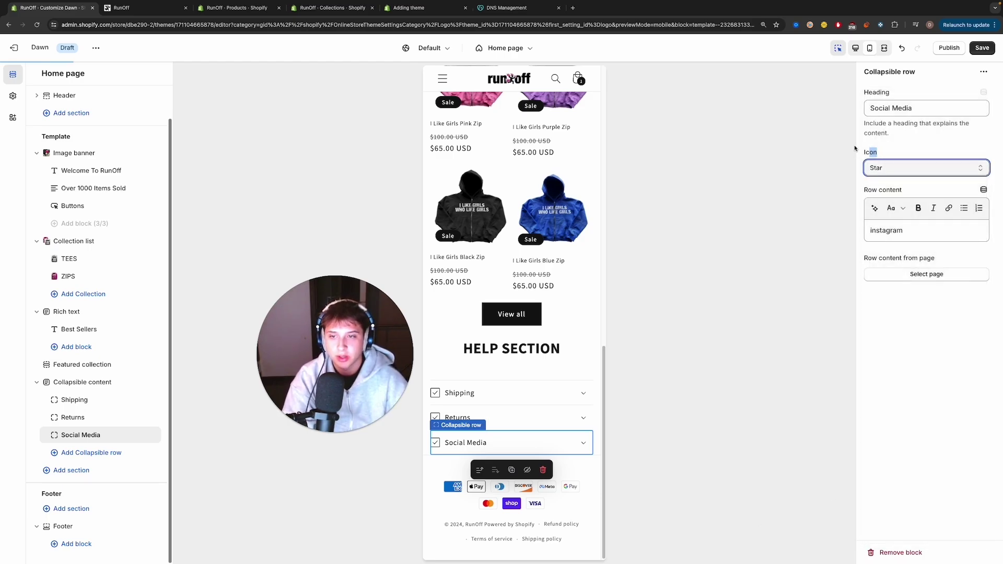
left_click(125, 417)
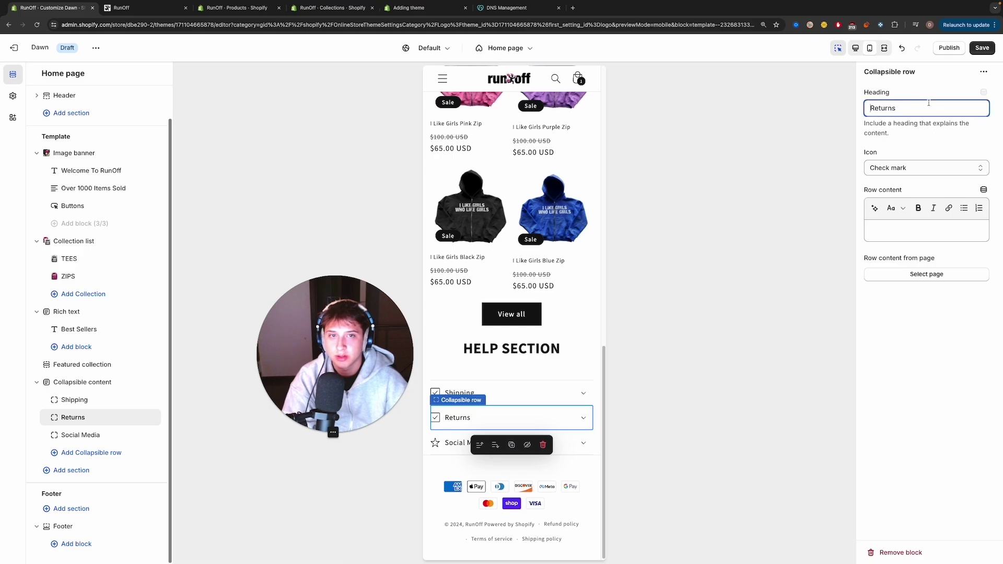
left_click(922, 167)
left_click(894, 433)
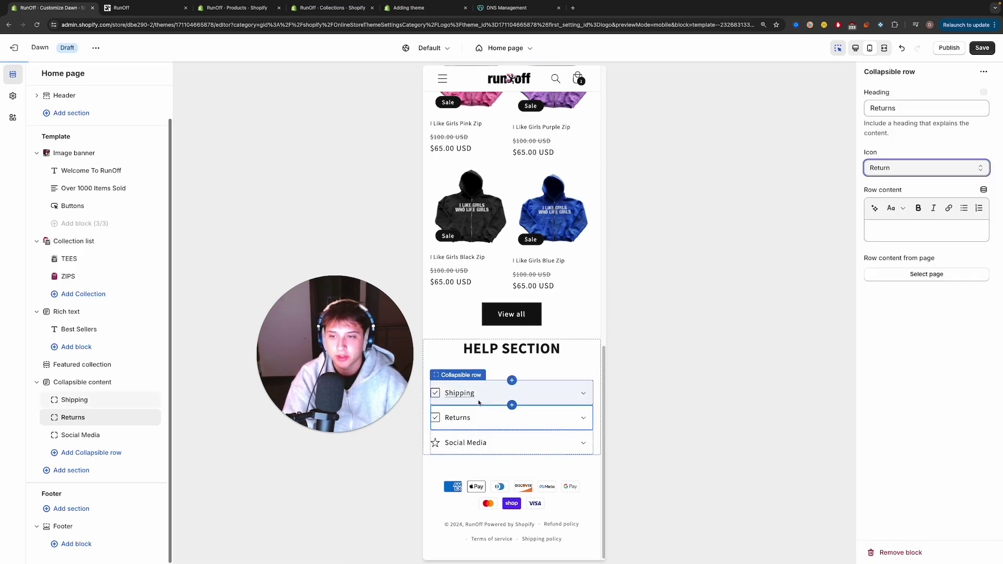
Step: Set the Shipping row's icon to Box and save the theme changes
left_click(92, 399)
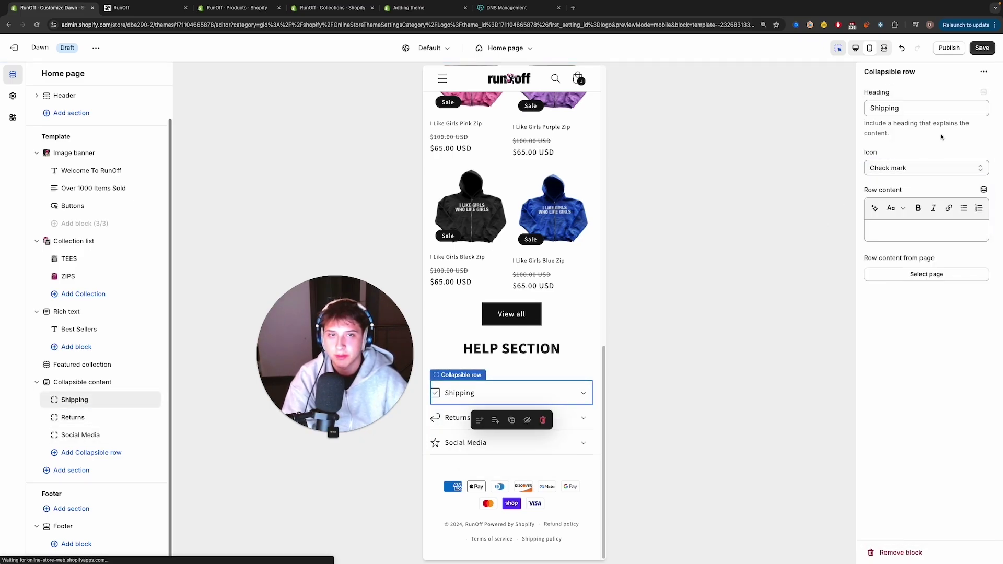
left_click(905, 169)
left_click(883, 138)
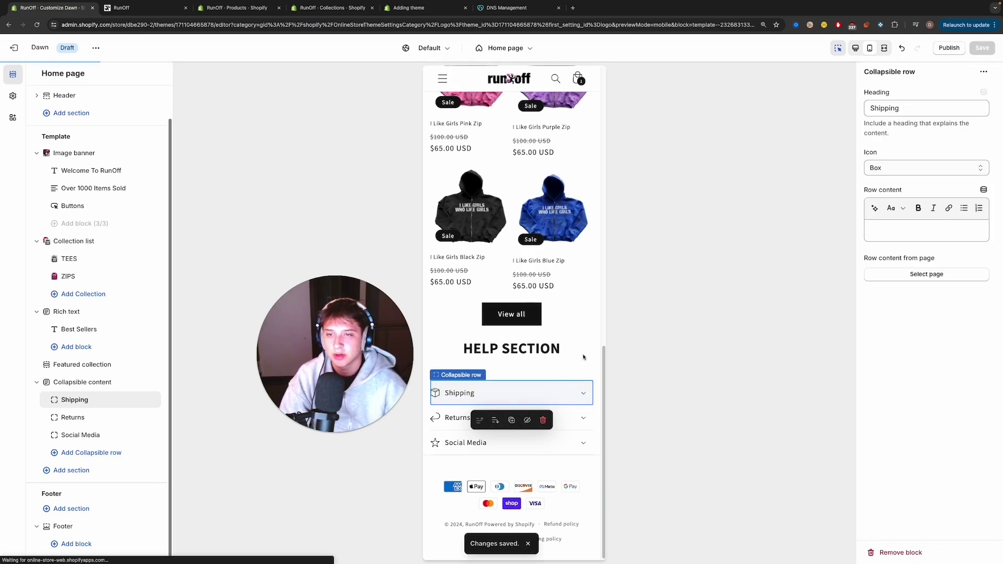
Step: Disable the "View all" option for the home page's featured collection section
left_click(514, 334)
scroll(515, 353, "up", 10)
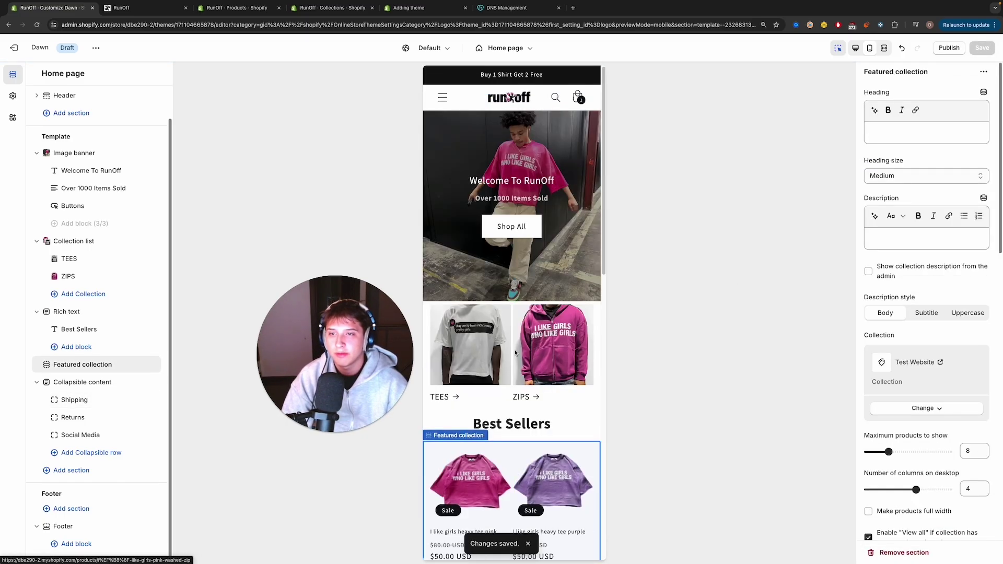
scroll(515, 353, "down", 10)
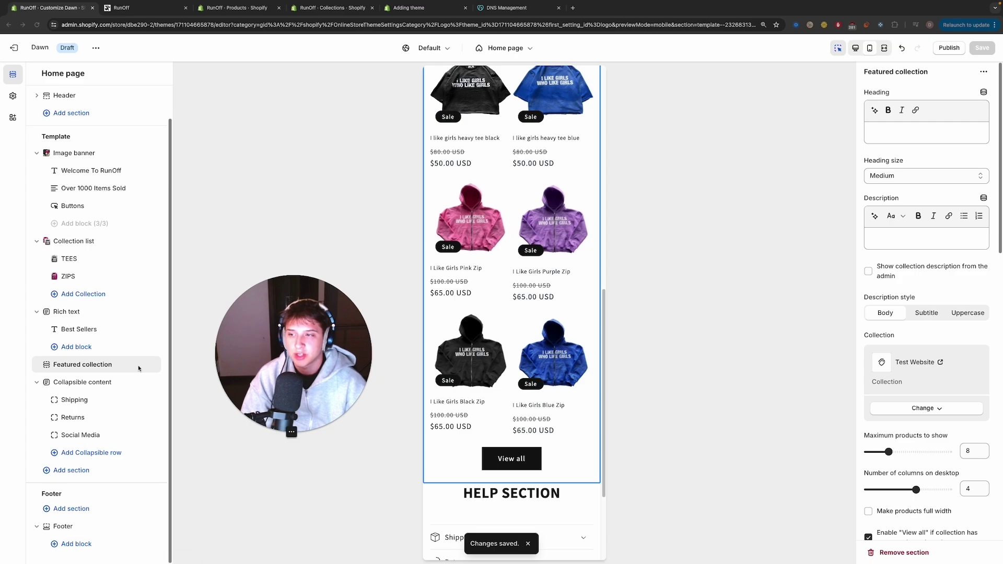
scroll(891, 395, "down", 3)
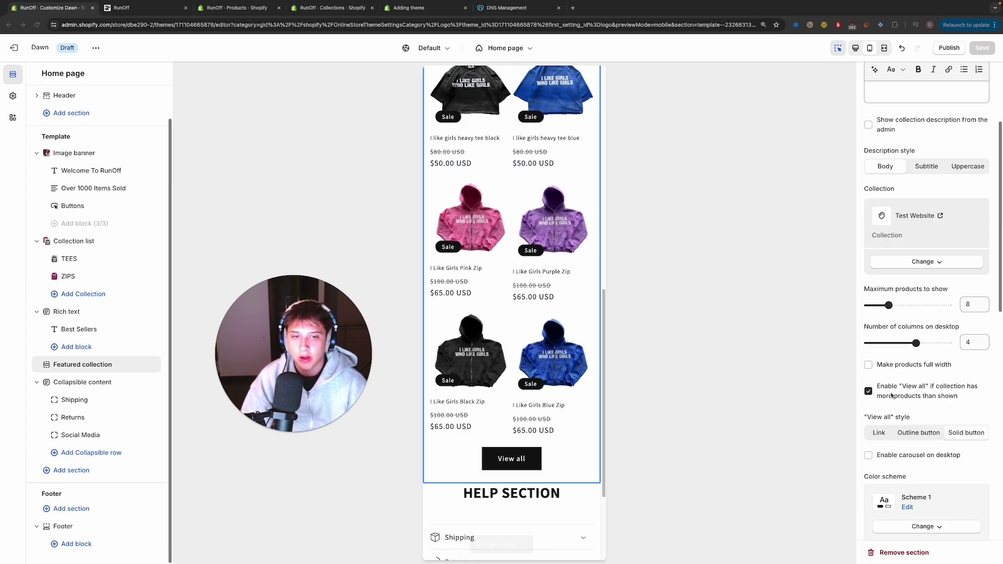
left_click(868, 391)
scroll(849, 362, "down", 8)
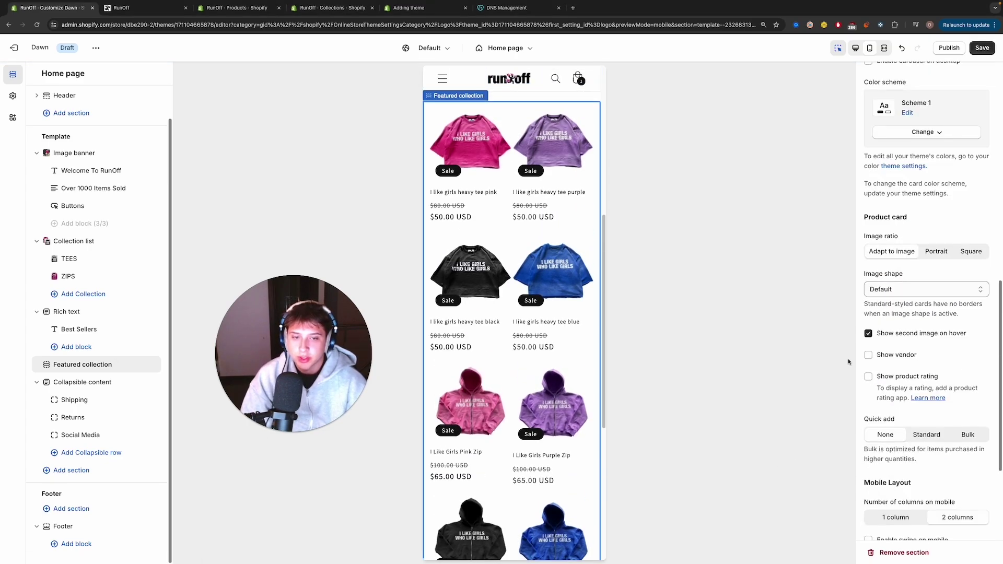
Step: Look over the featured collection's remaining settings and the home page preview, and save the theme changes
scroll(953, 390, "down", 3)
scroll(511, 427, "down", 3)
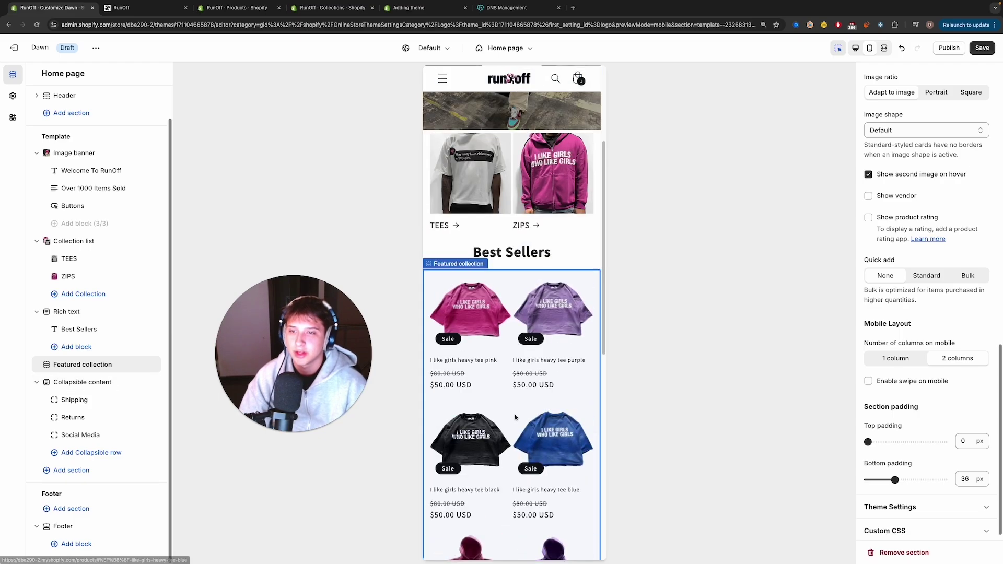
scroll(512, 419, "up", 2)
scroll(897, 267, "up", 7)
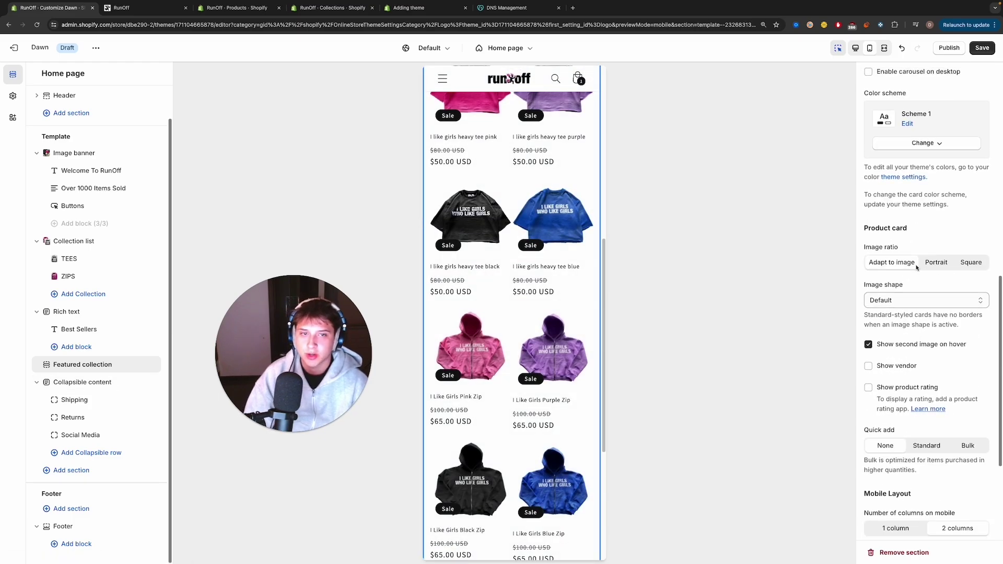
scroll(888, 293, "down", 5)
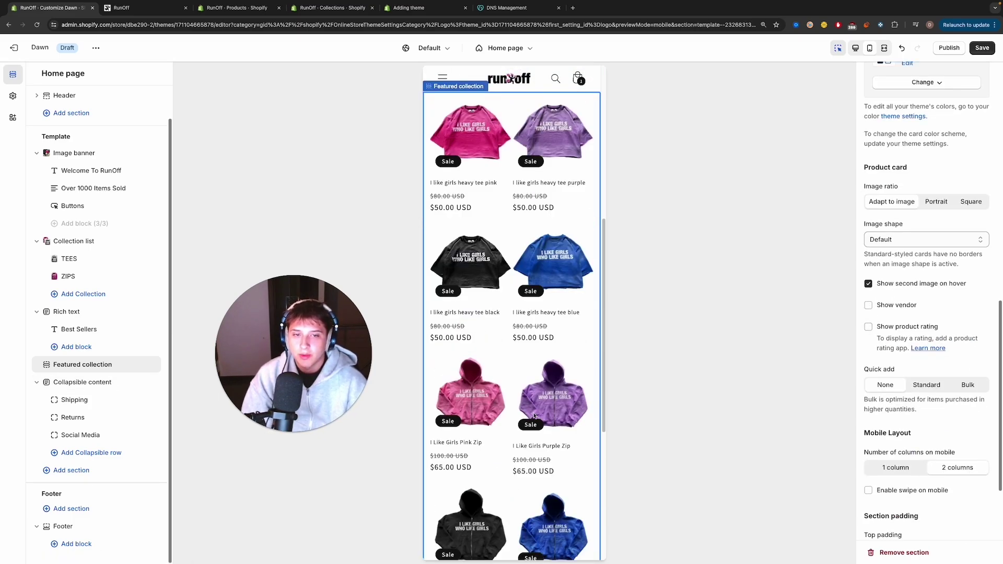
scroll(534, 415, "down", 5)
scroll(473, 395, "up", 5)
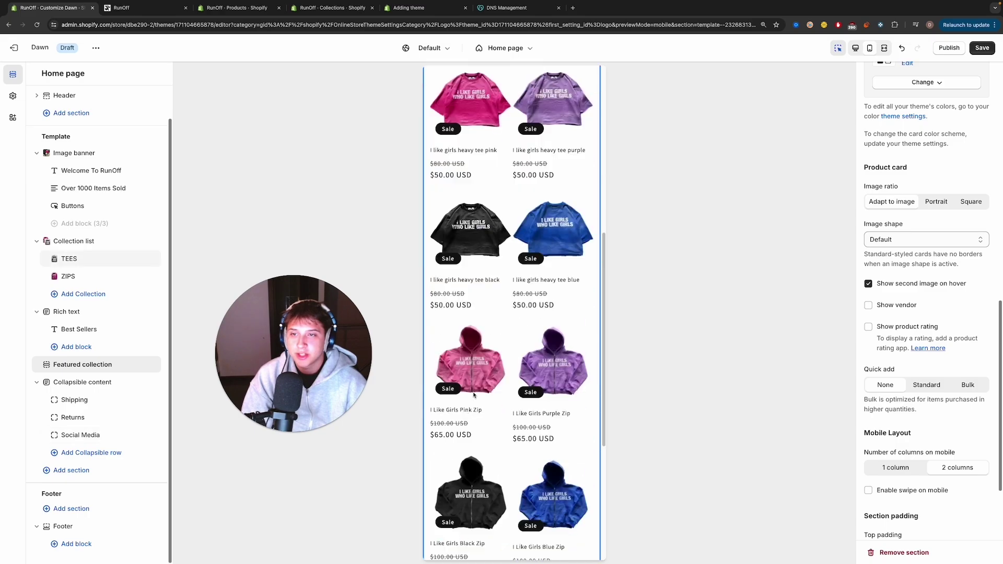
scroll(474, 395, "down", 5)
left_click(489, 526)
key("ctrl+s")
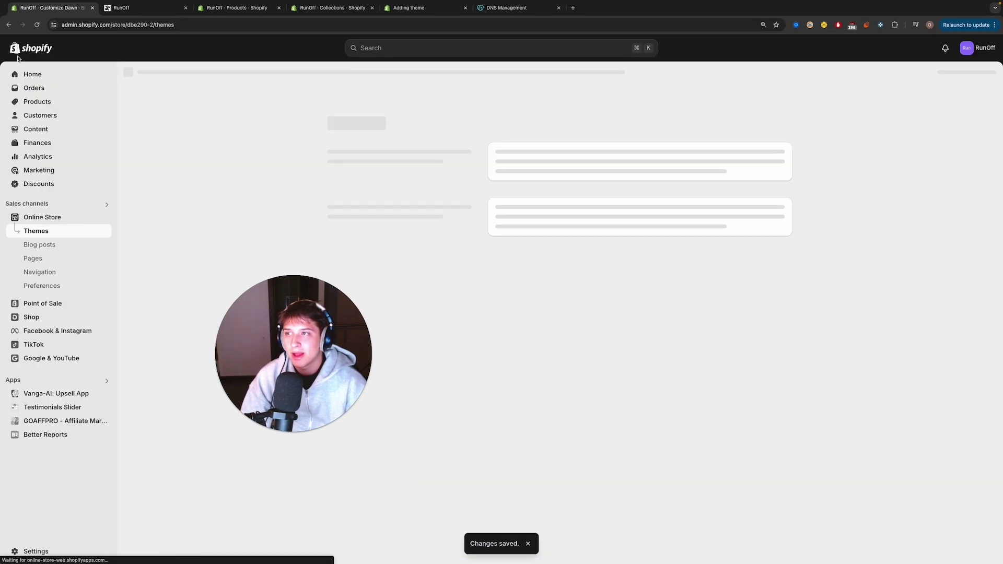
Step: Open the code of the draft Dawn theme in the theme library for editing
scroll(321, 221, "down", 5)
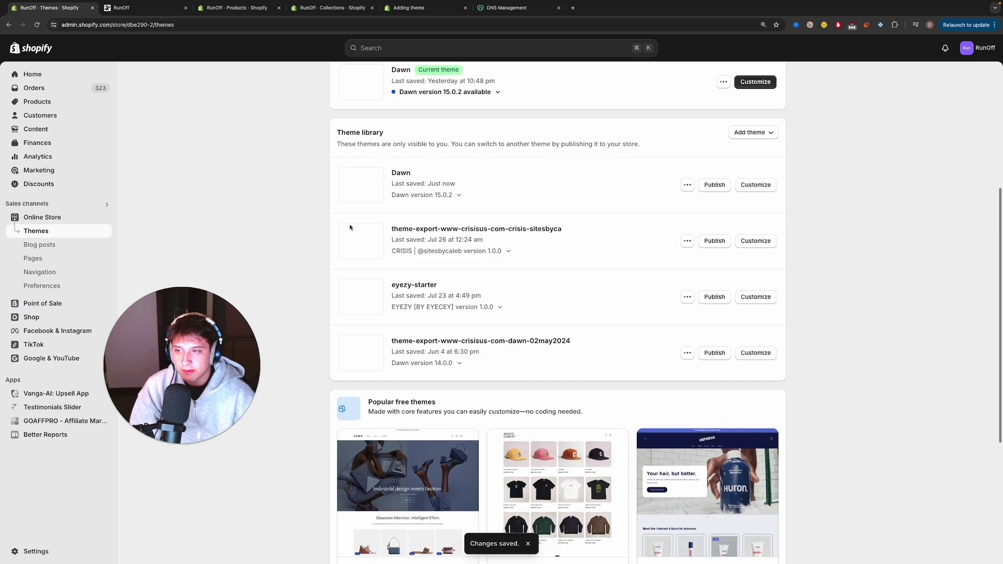
left_click(686, 185)
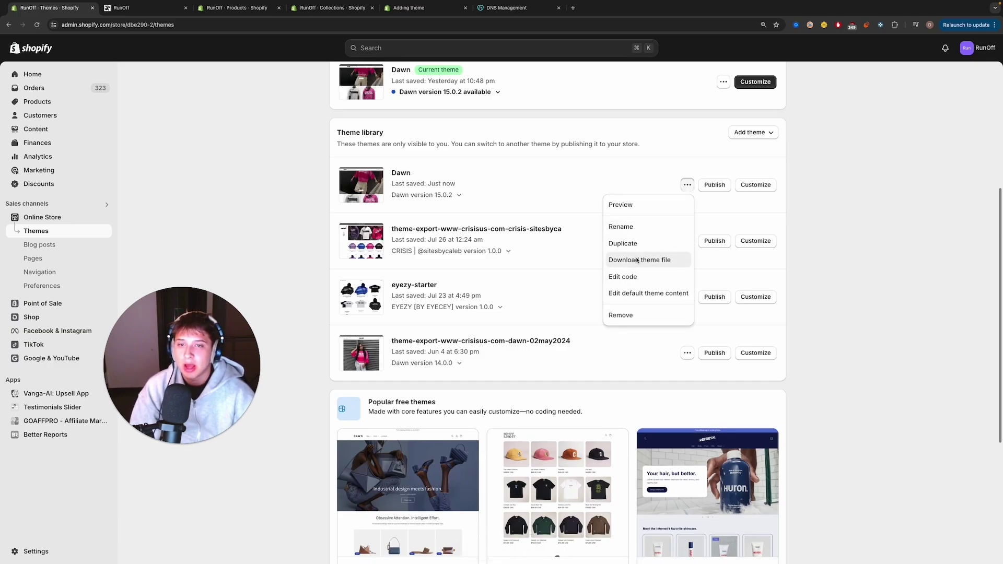
left_click(813, 222)
left_click(687, 186)
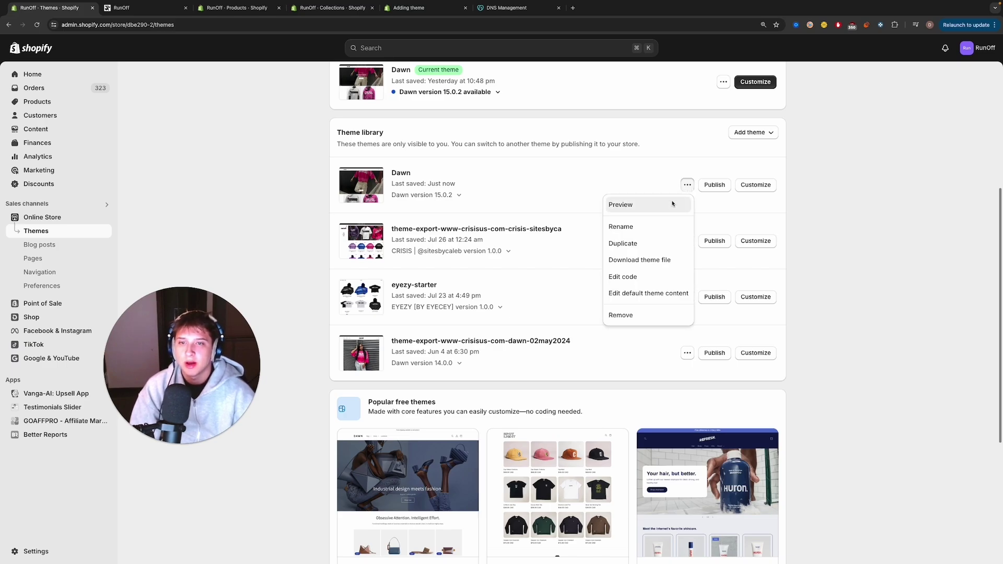
left_click(623, 278)
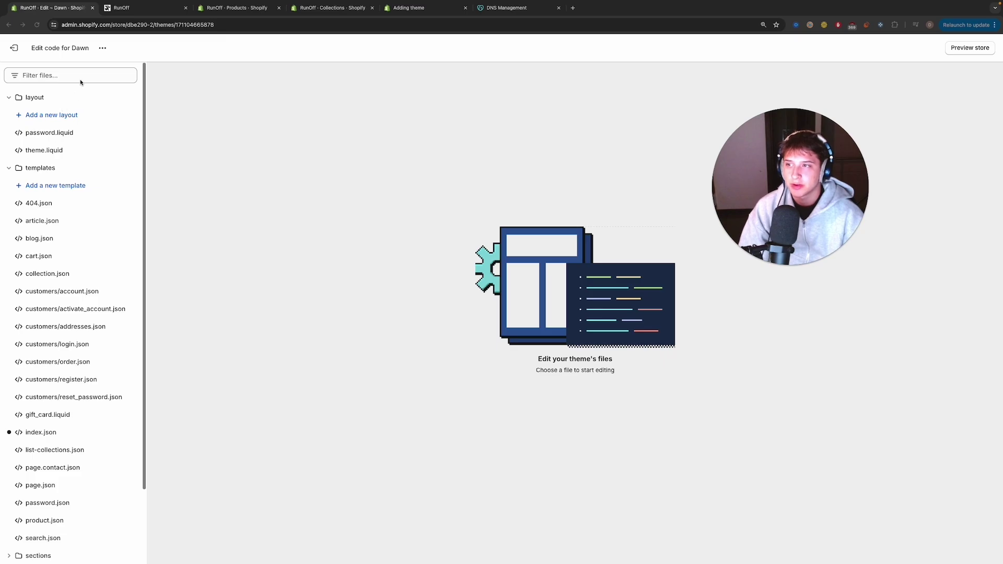
Step: Filter the theme files by "footer", open footer.liquid, and find "powered" in its code
type("footer")
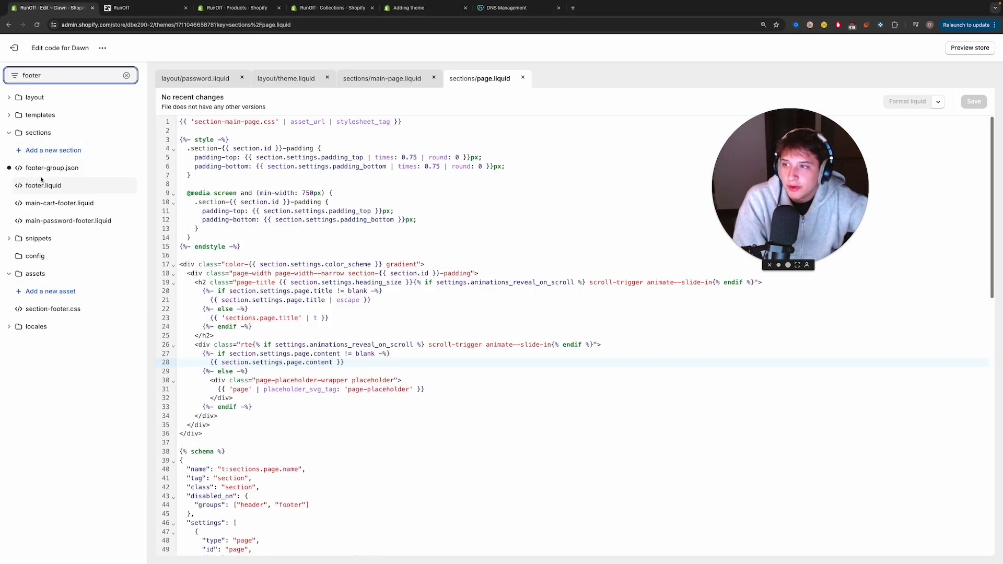
left_click(40, 185)
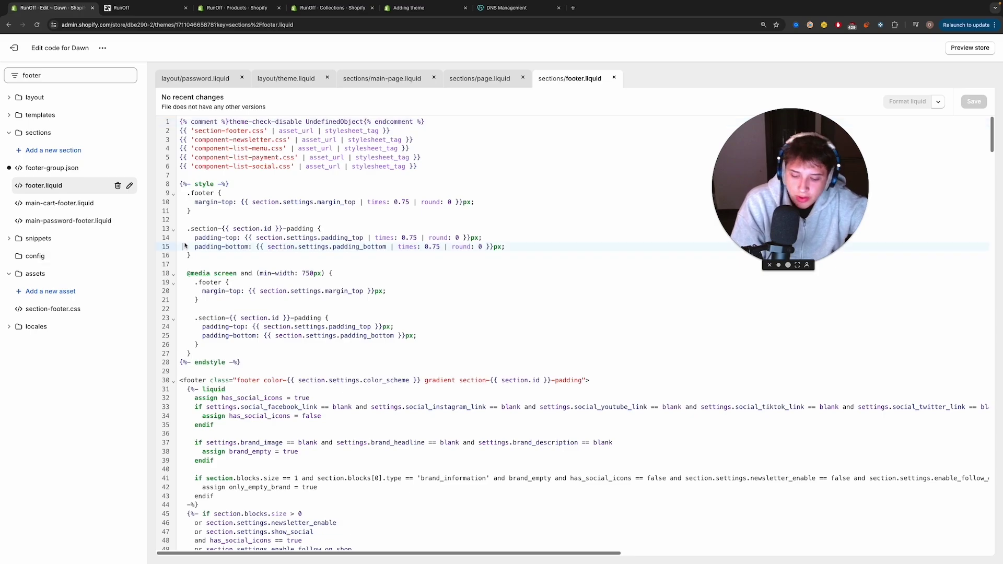
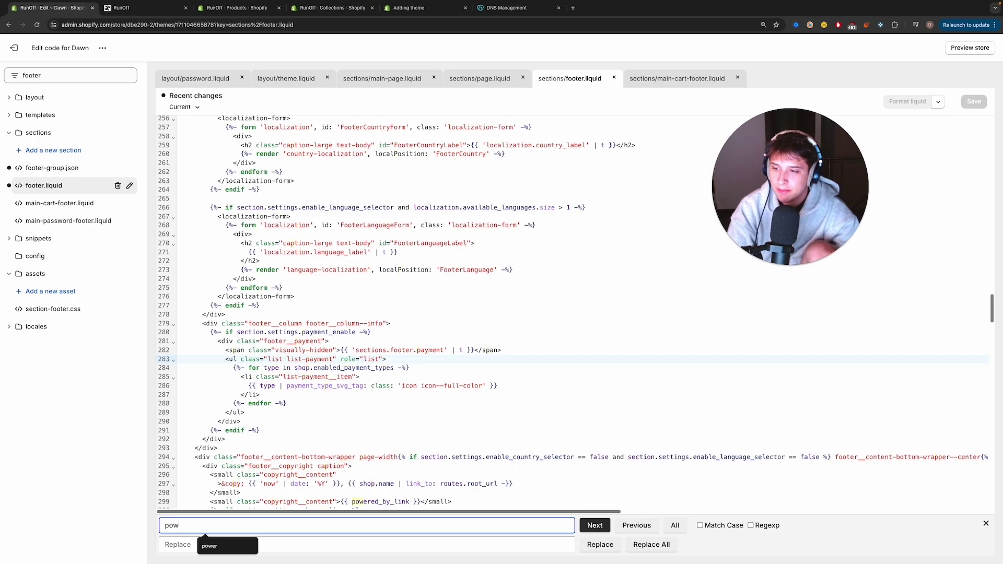
left_click(595, 526)
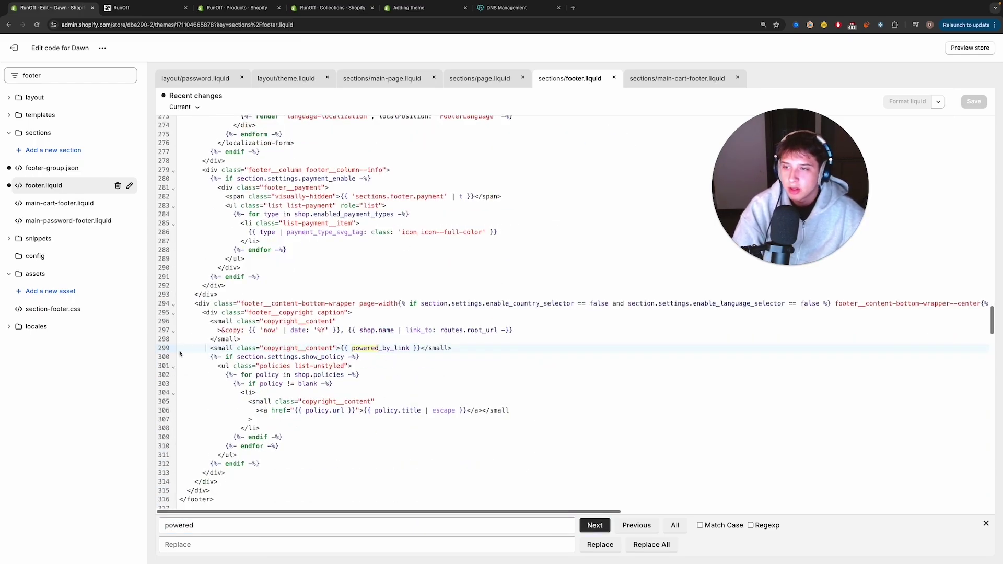
Step: Delete the copyright line containing powered_by_link from footer.liquid and save the file
left_click_drag(289, 351, 421, 353)
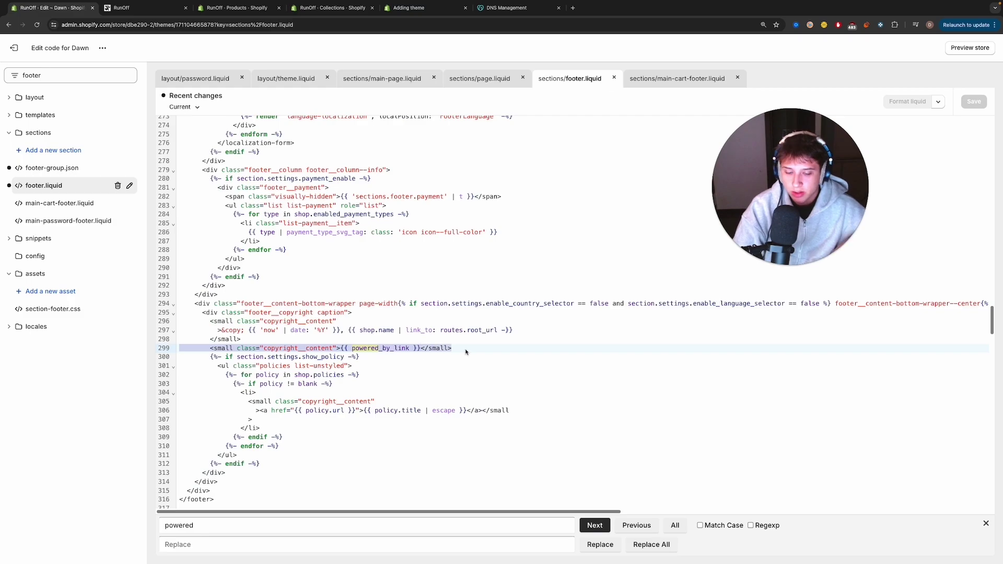
key("BackSpace")
key("BackSpace")
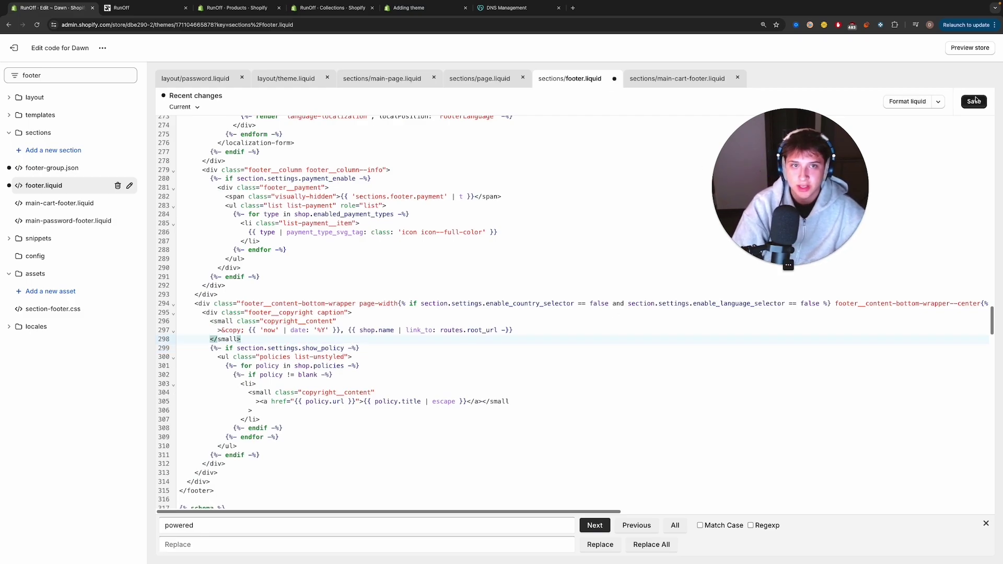
left_click(974, 101)
Step: Reload the store preview without its preview bar and inspect the footer's copyright line in an iPhone 12 Pro view
key("super+2")
key("super+r")
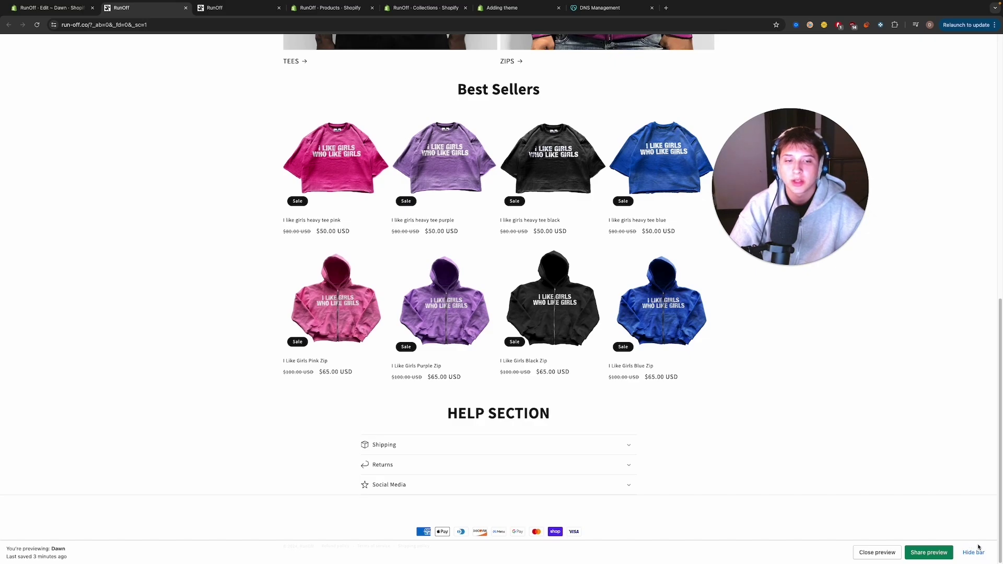
left_click(975, 557)
key("super+shift+c")
scroll(421, 235, "down", 2)
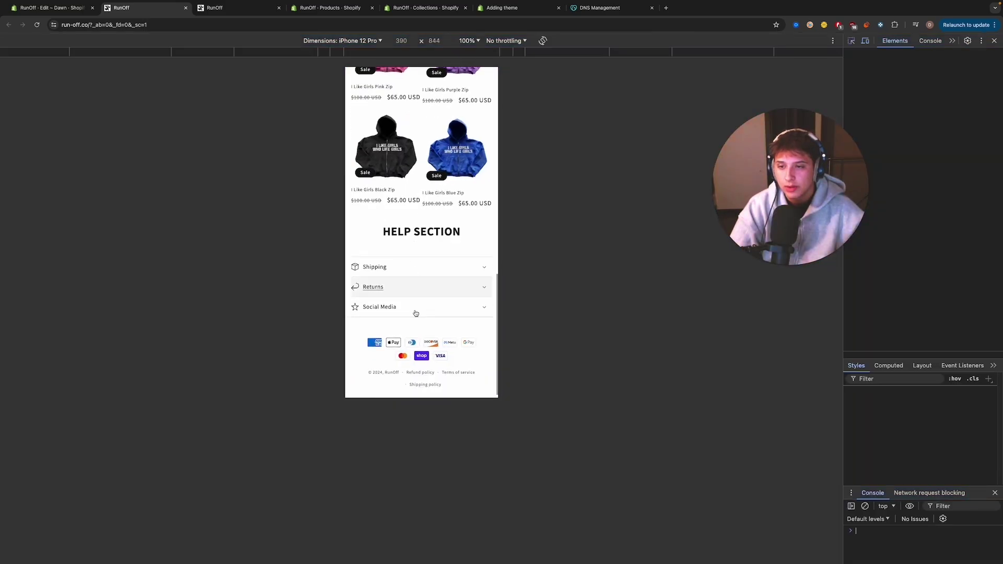
left_click(389, 369)
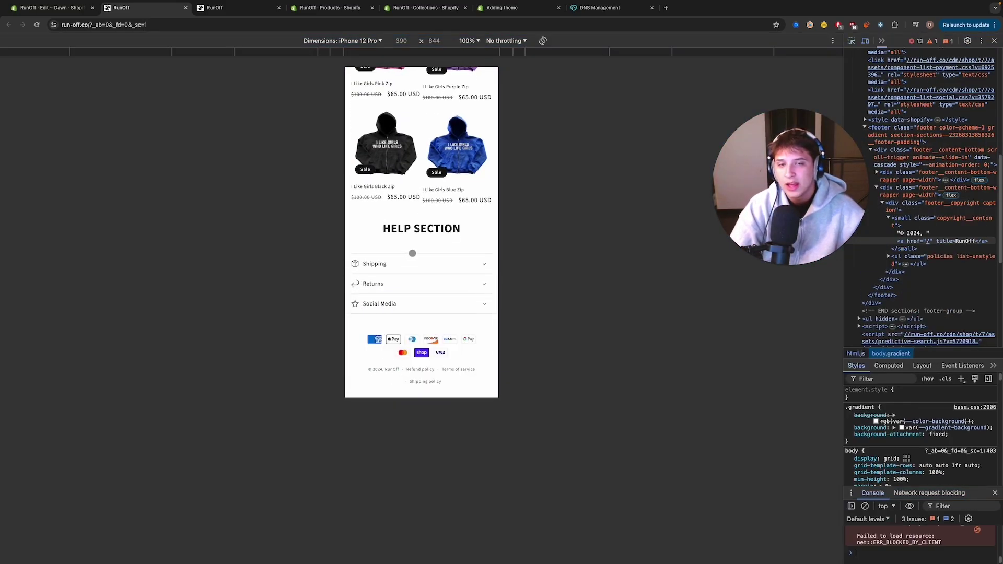
Step: Leave the code editor and return to the store's themes list
left_click(62, 6)
left_click(19, 51)
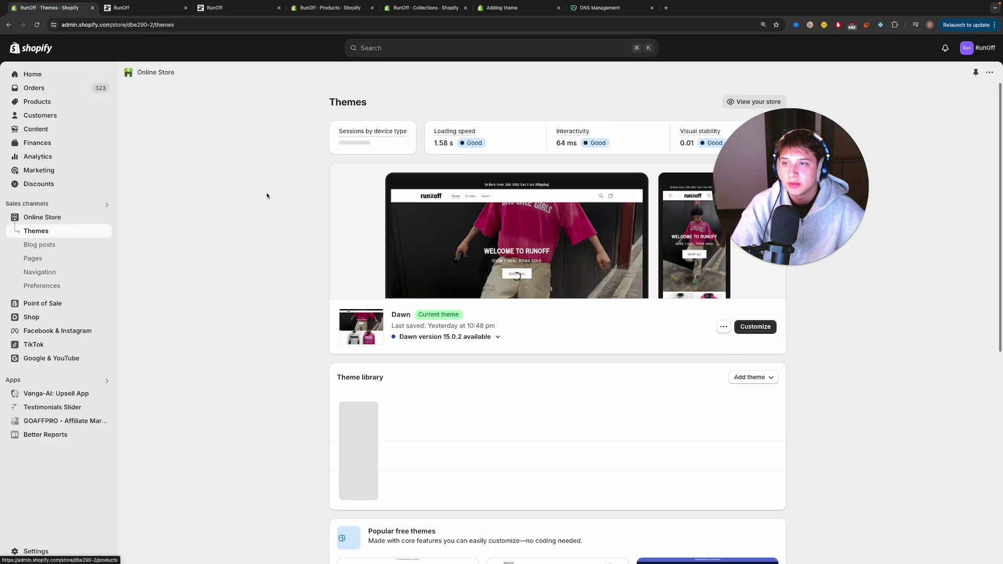
left_click(743, 363)
left_click(746, 405)
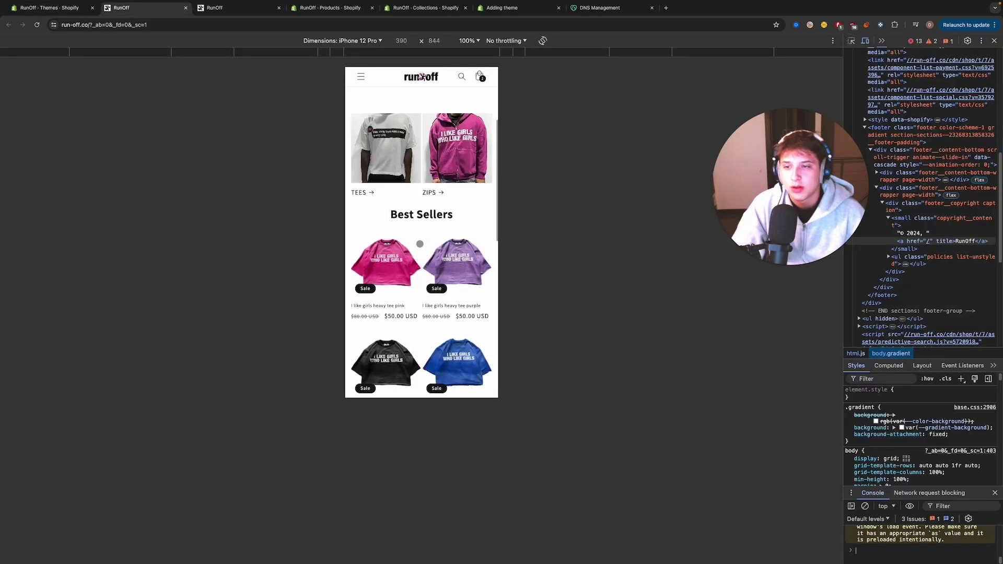
Step: Review the whole home page in the mobile store preview and close both preview tabs
scroll(441, 238, "up", 10)
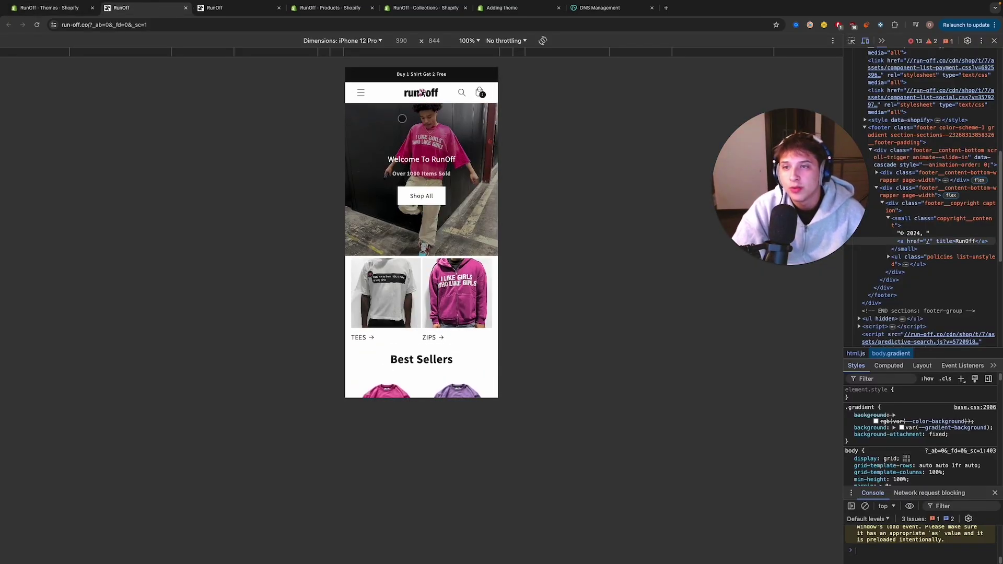
scroll(402, 118, "down", 12)
scroll(402, 119, "up", 7)
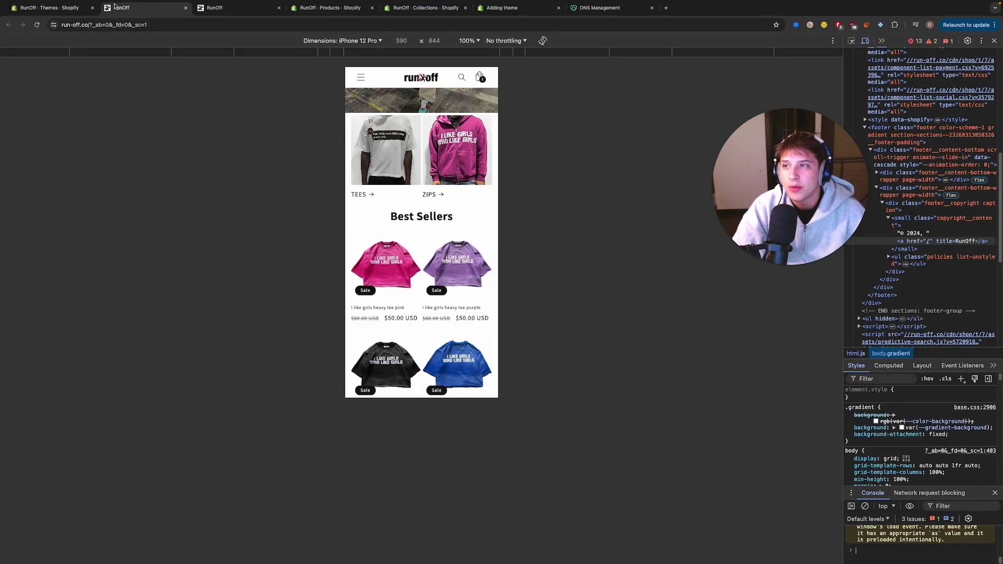
left_click(186, 7)
left_click(185, 8)
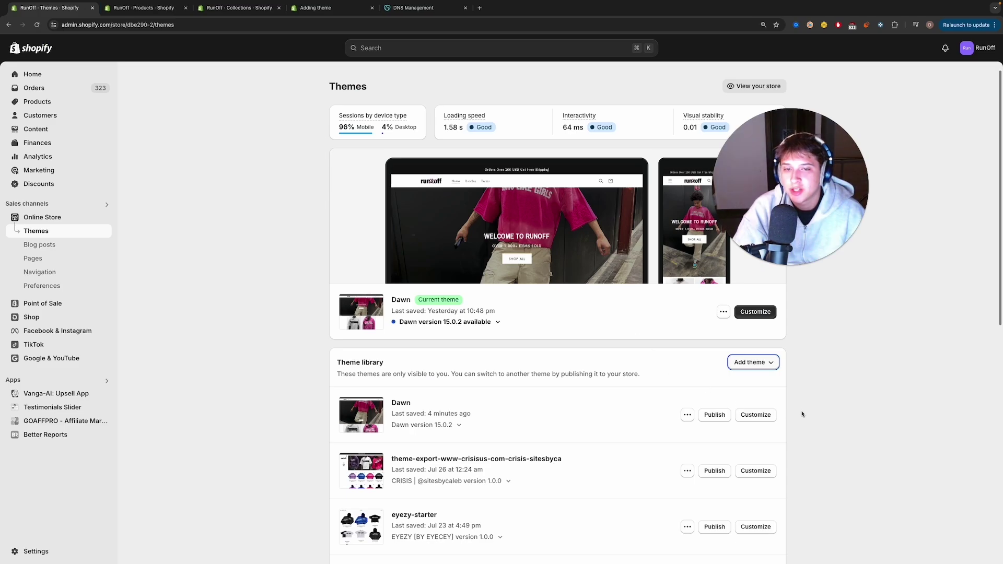
Step: Open the draft Dawn theme for customization and bring up the product page of the black heavy tee
left_click(750, 414)
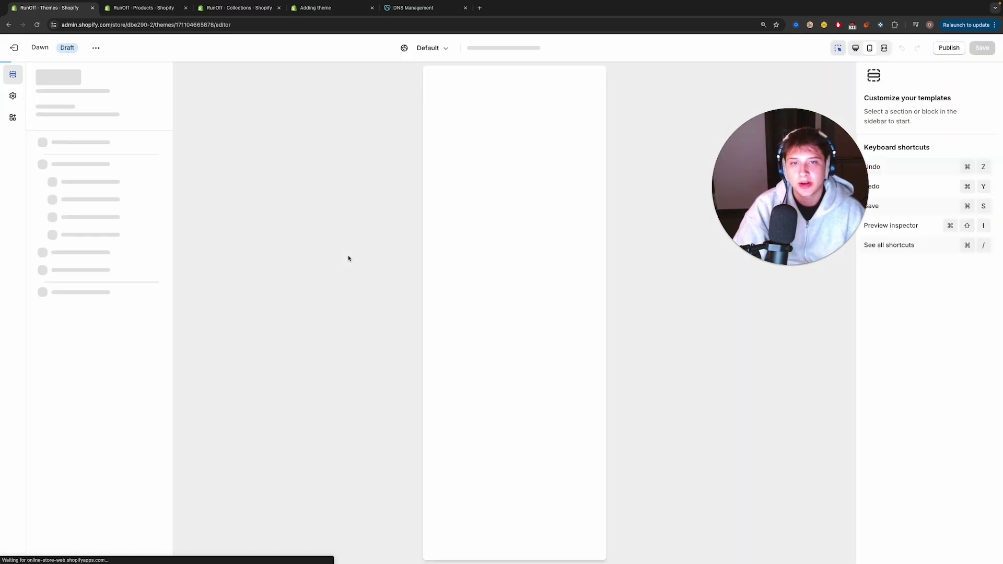
scroll(575, 352, "down", 3)
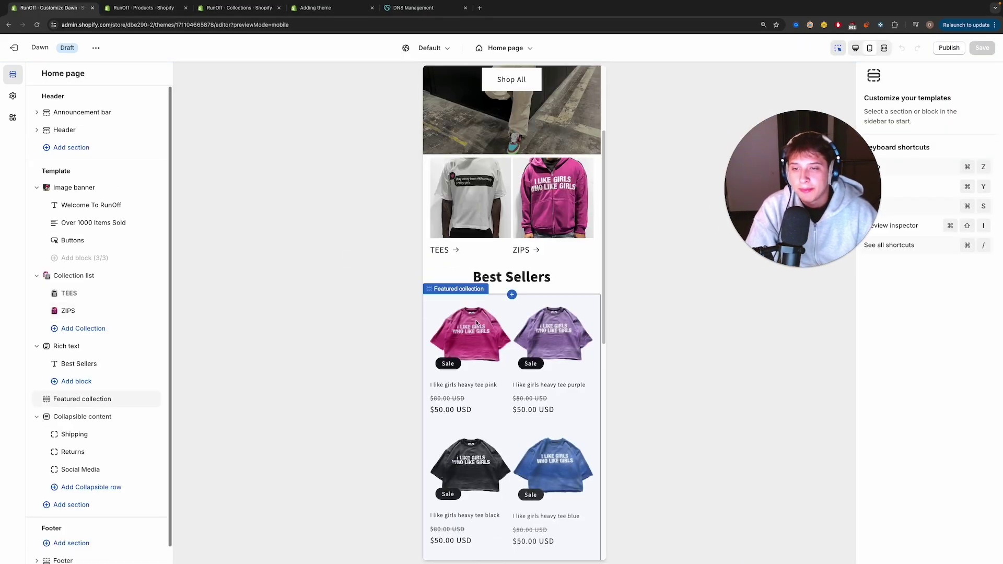
left_click(473, 321)
left_click(477, 244)
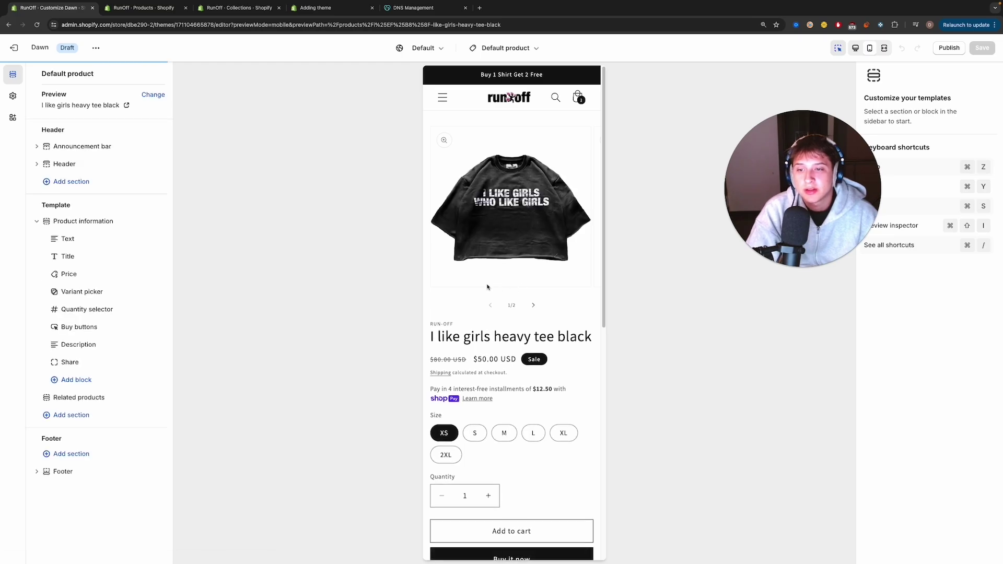
Step: Hide the vendor Text block above the product title in the Product information section
left_click(473, 335)
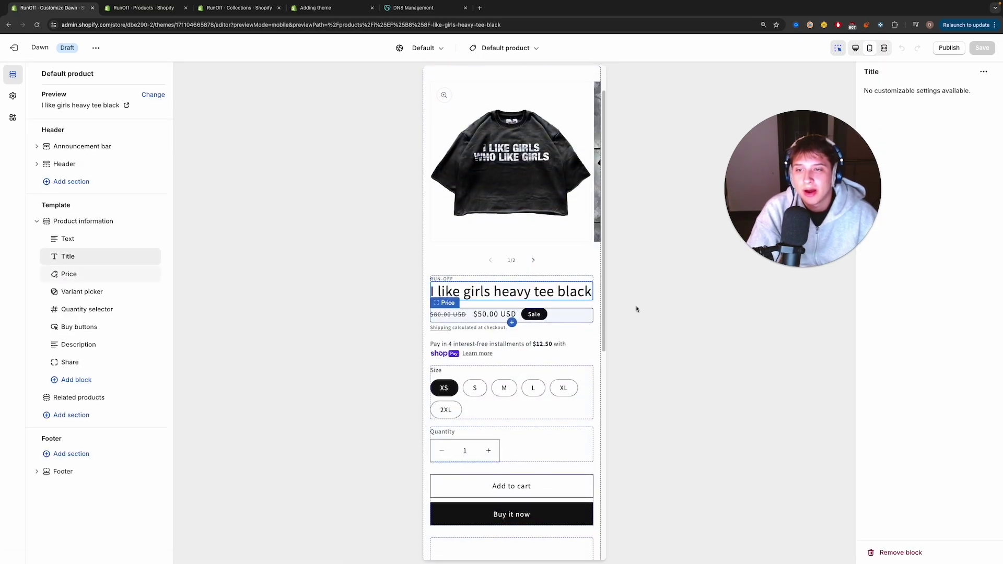
left_click(441, 279)
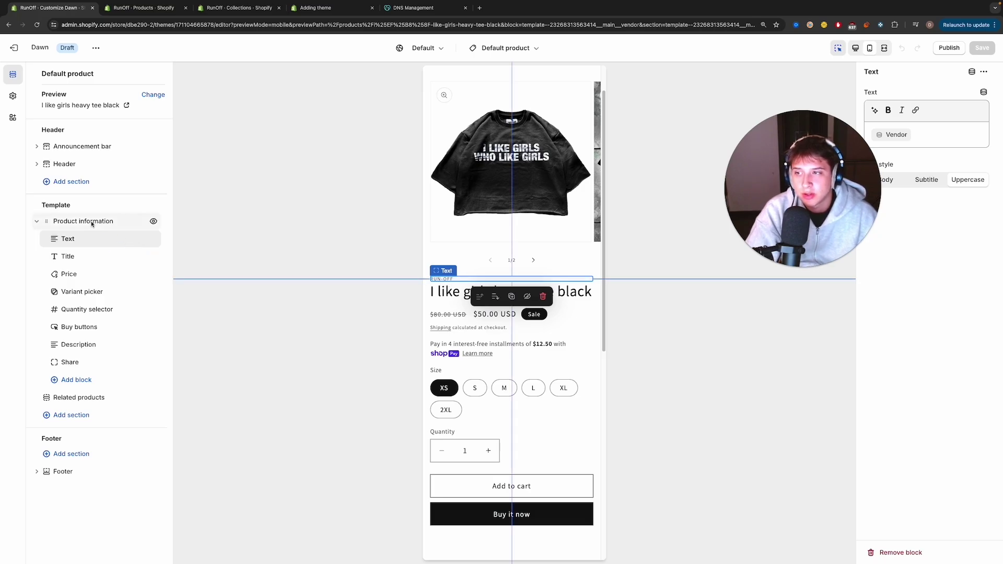
left_click(152, 239)
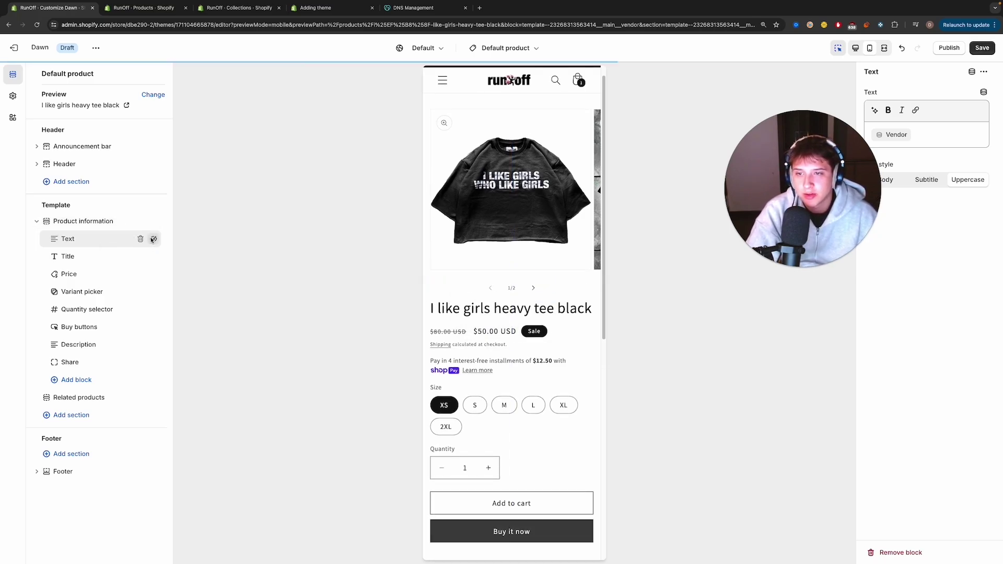
Step: Try the None swatch option for the variant picker and restore the Circle option
left_click(100, 292)
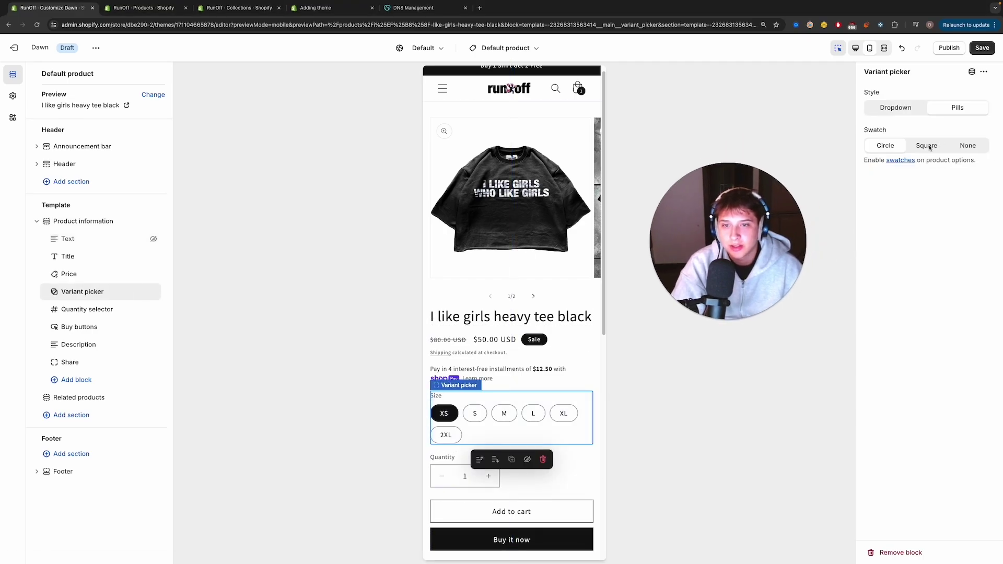
left_click(966, 147)
left_click(871, 147)
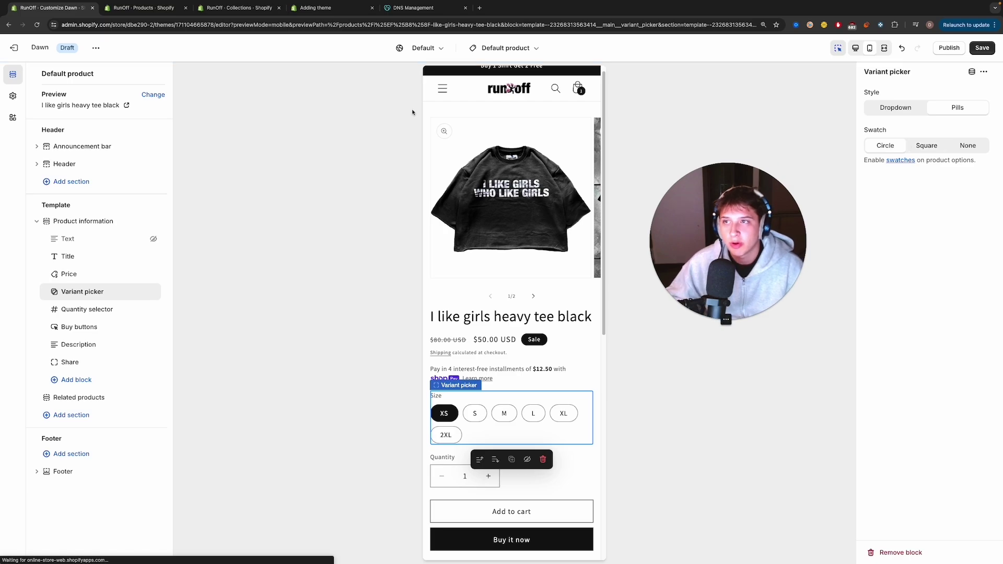
Step: Open the live Dawn theme for customization and bring up the purple heavy tee's product page from its best sellers
left_click(116, 9)
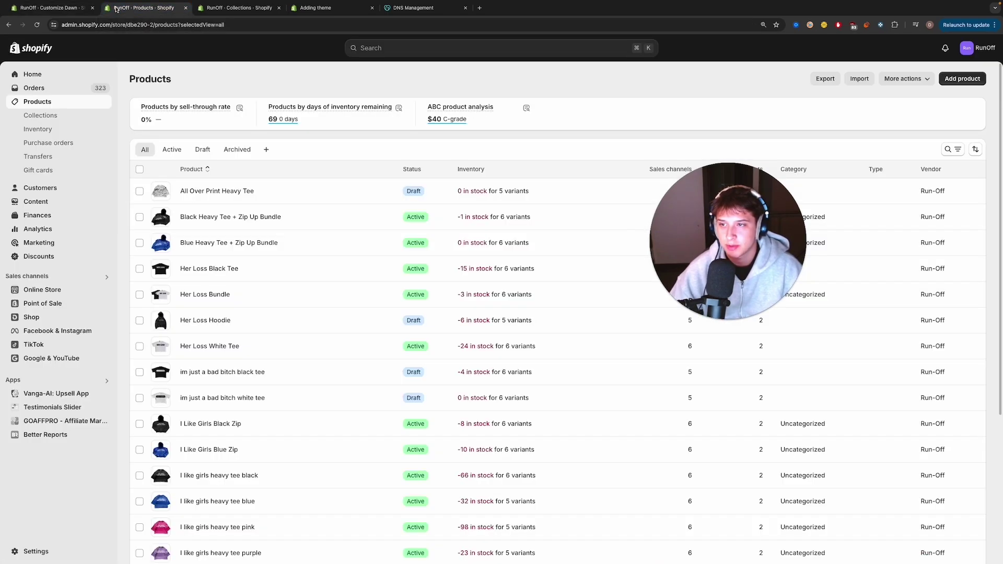
left_click(42, 289)
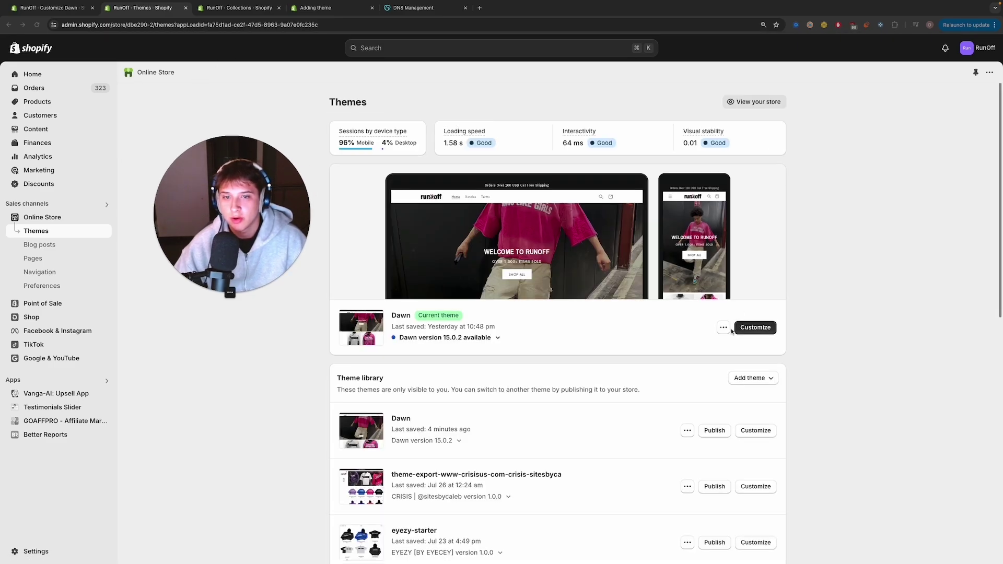
left_click(722, 327)
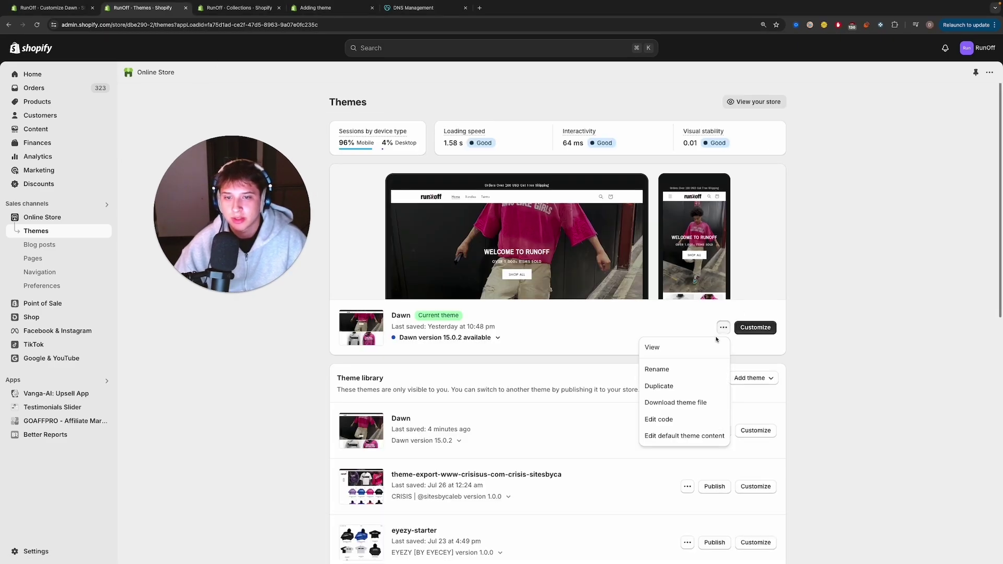
left_click(755, 327)
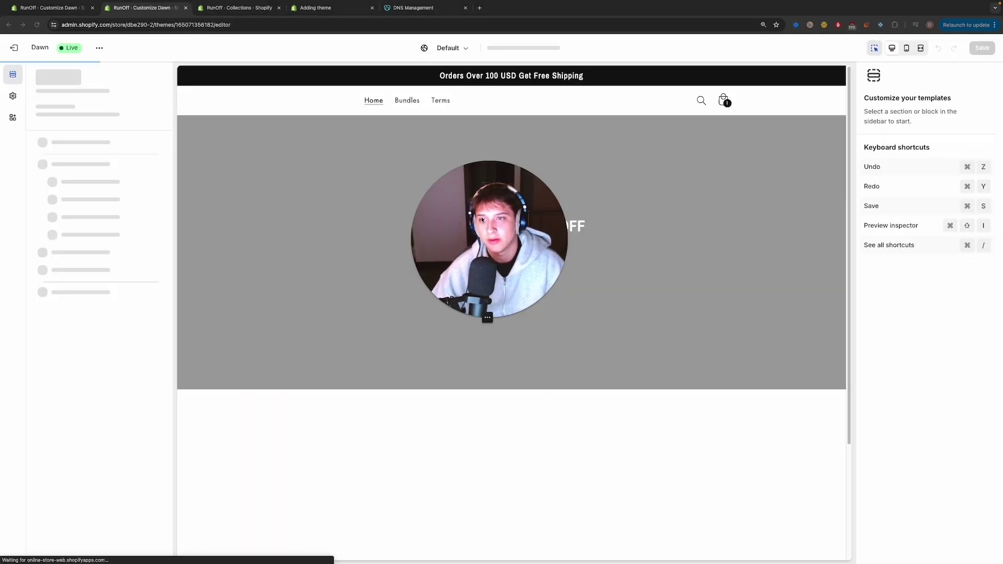
scroll(347, 415, "down", 10)
left_click(347, 415)
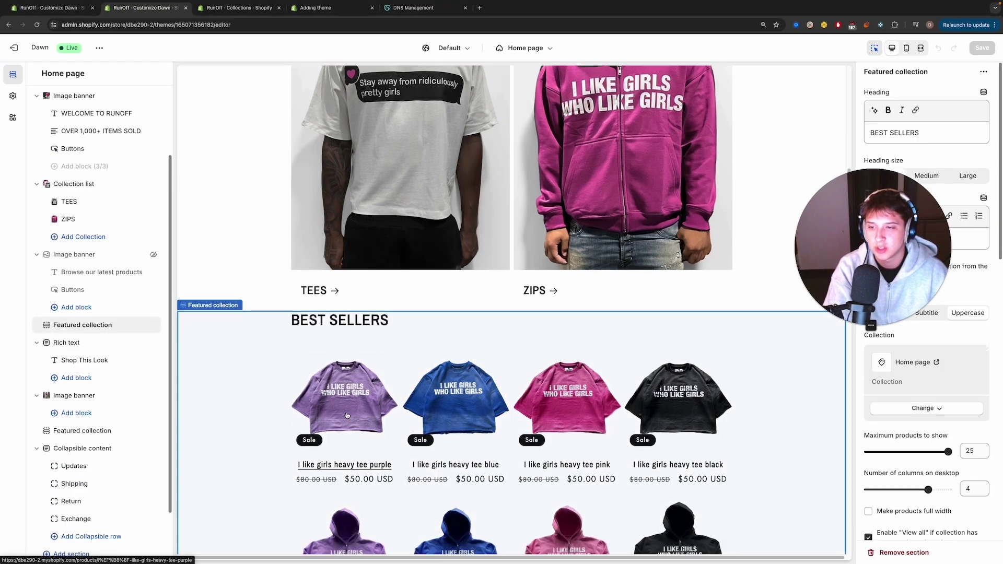
left_click(347, 415)
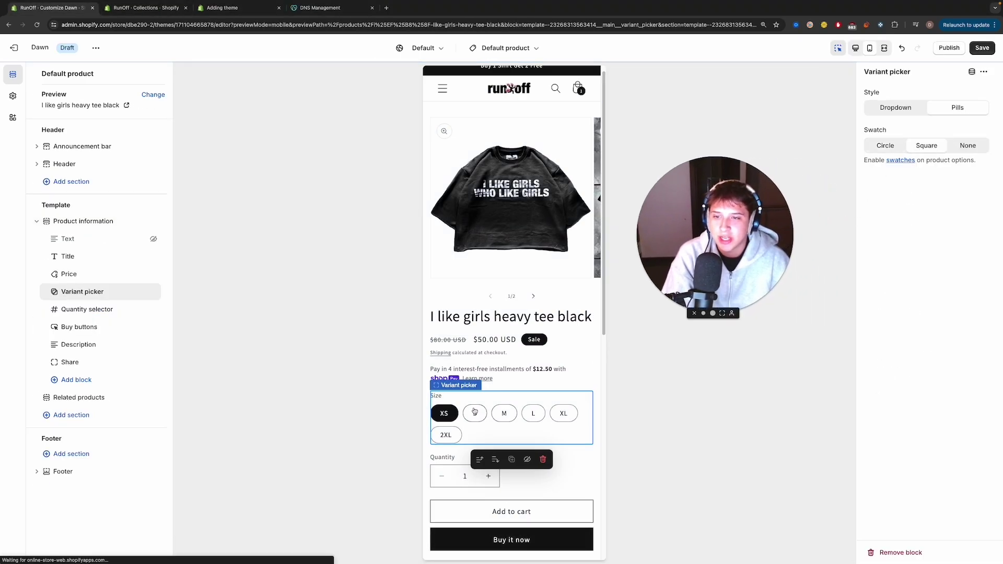
Step: Add custom CSS to the draft theme's Product information section: .product-form__input input[type="radio"] + label { border-radius: unset; }
left_click(92, 223)
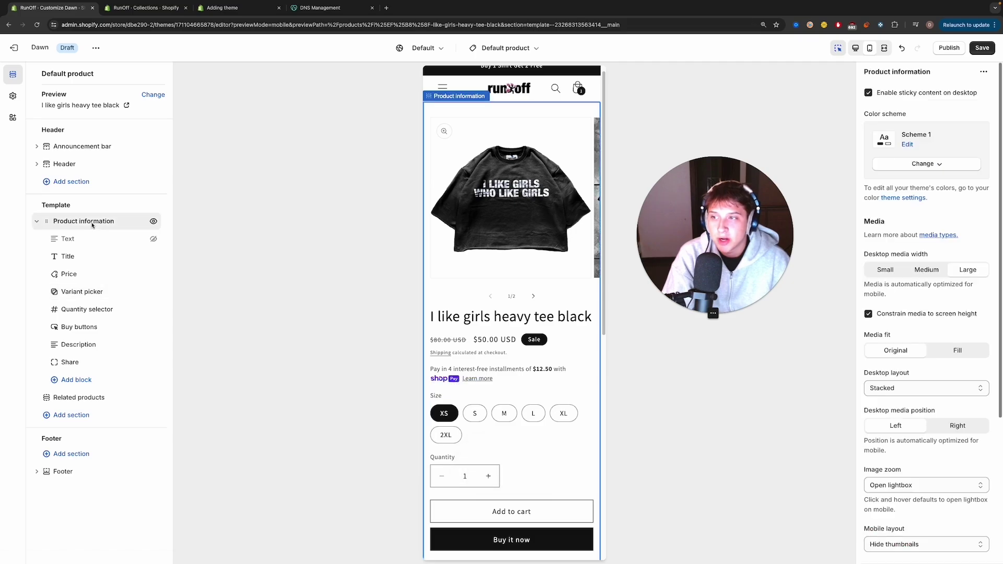
scroll(899, 473, "down", 4)
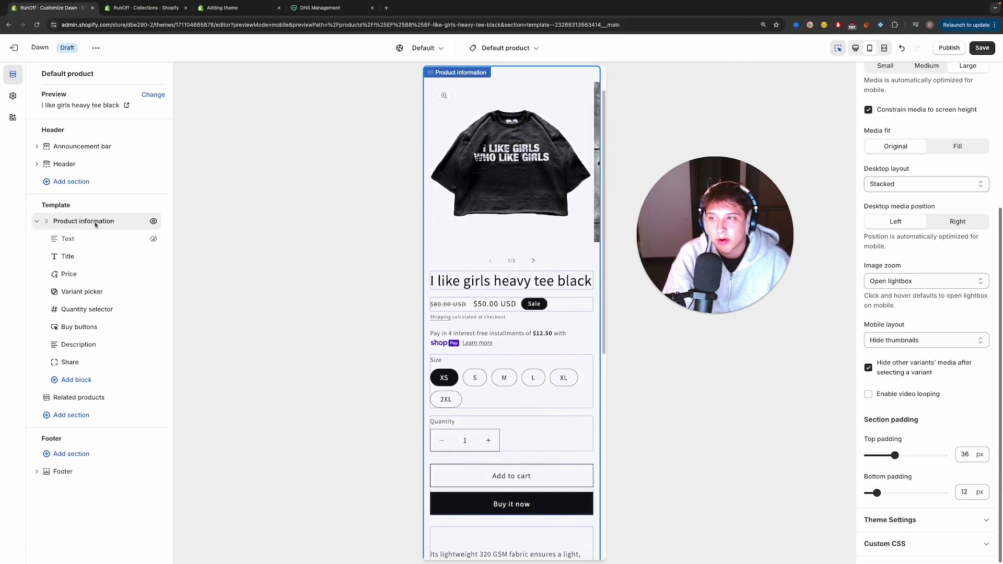
left_click(909, 545)
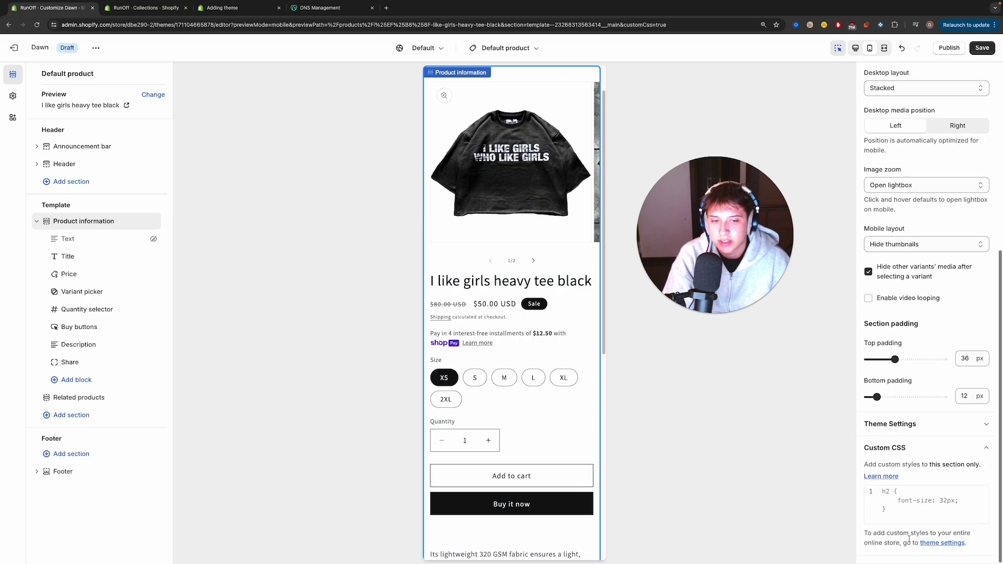
type(".product-form__input input[type=\"radio\"] + label {   border-radius: unset; }")
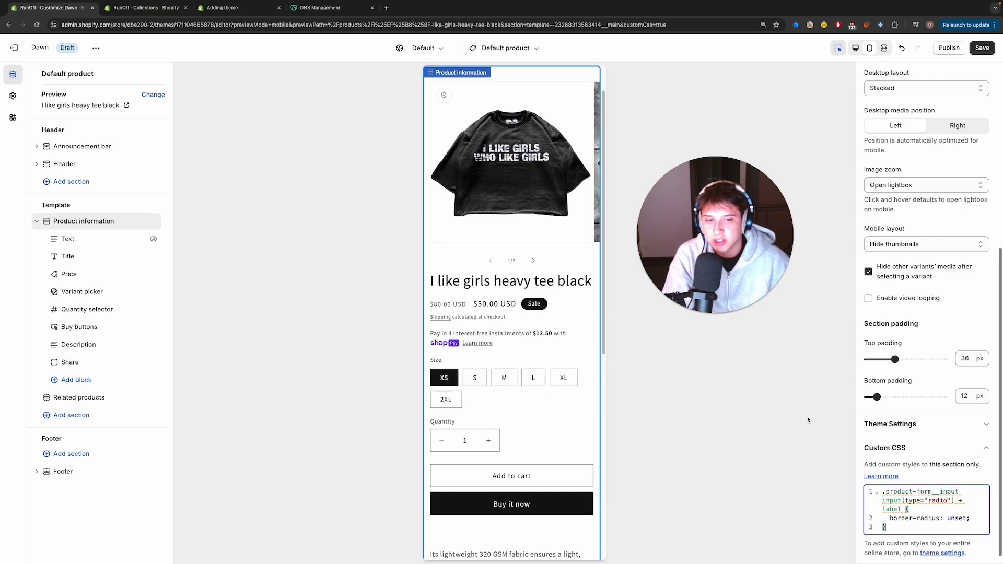
Step: Clear the Product information section's custom CSS to compare the size buttons, paste the same code back and save the theme
key("ctrl+a")
key("ctrl+c")
key("BackSpace")
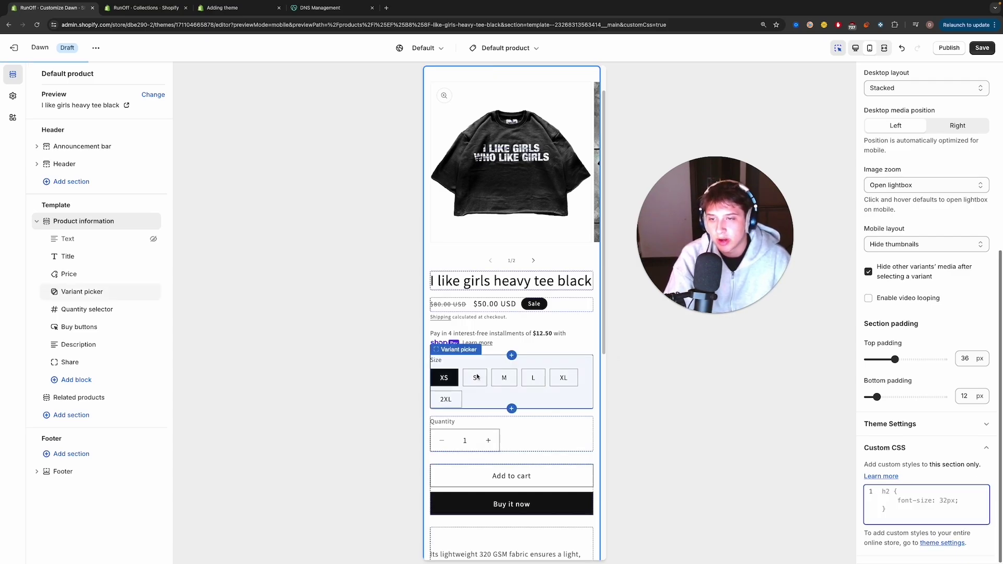
key("ctrl+v")
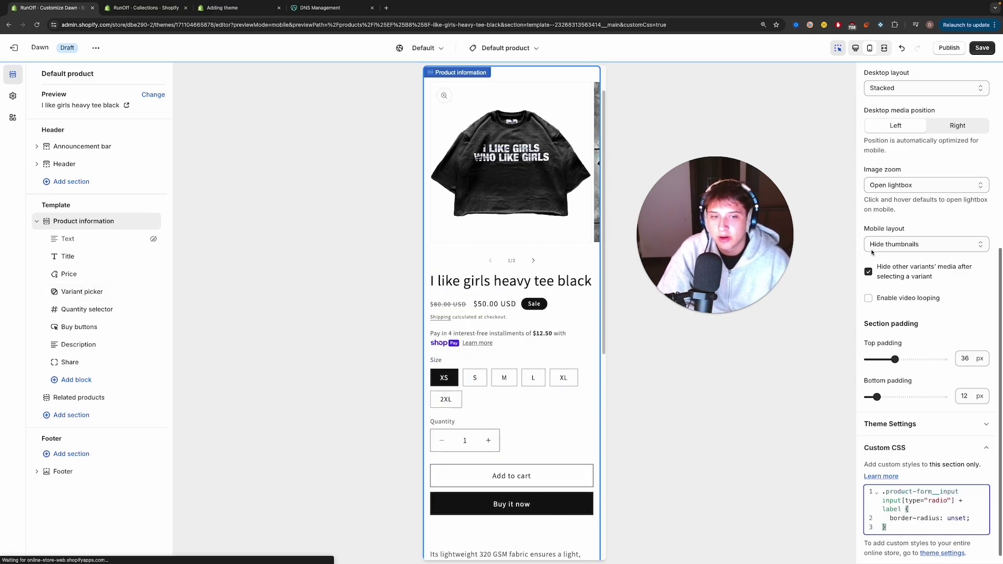
left_click(982, 47)
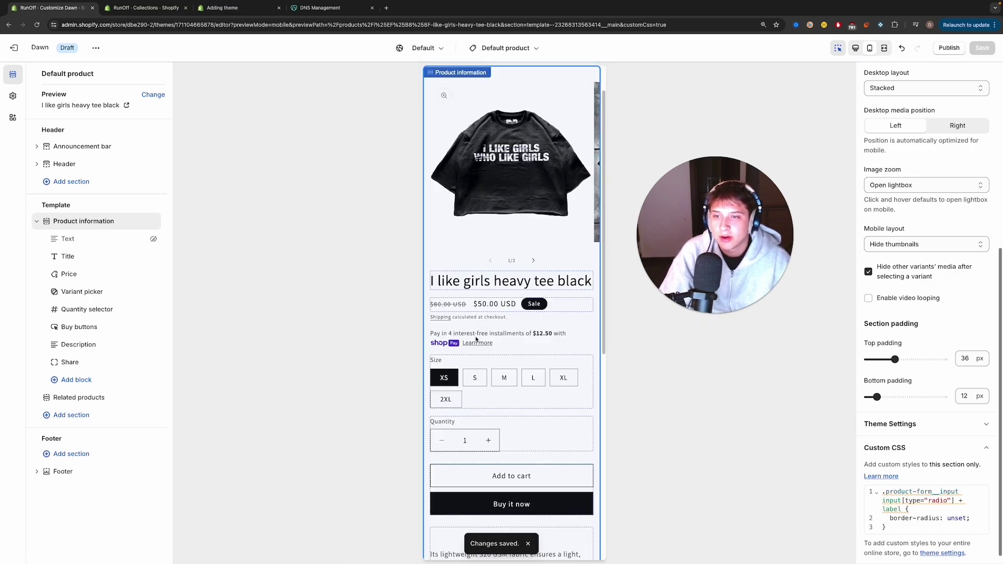
Step: Hide the Share block in the Product information section and save the theme
scroll(476, 340, "down", 6)
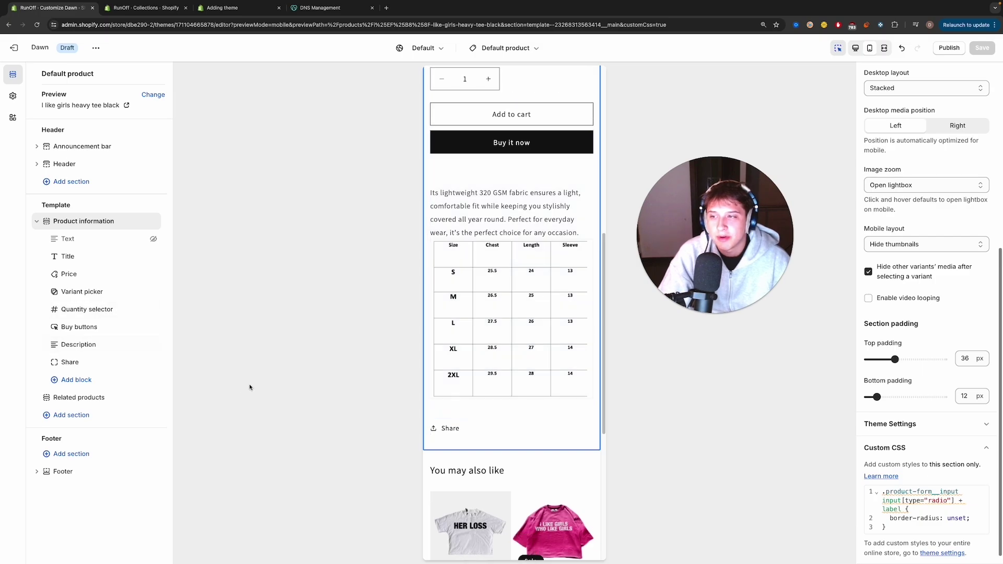
left_click(154, 363)
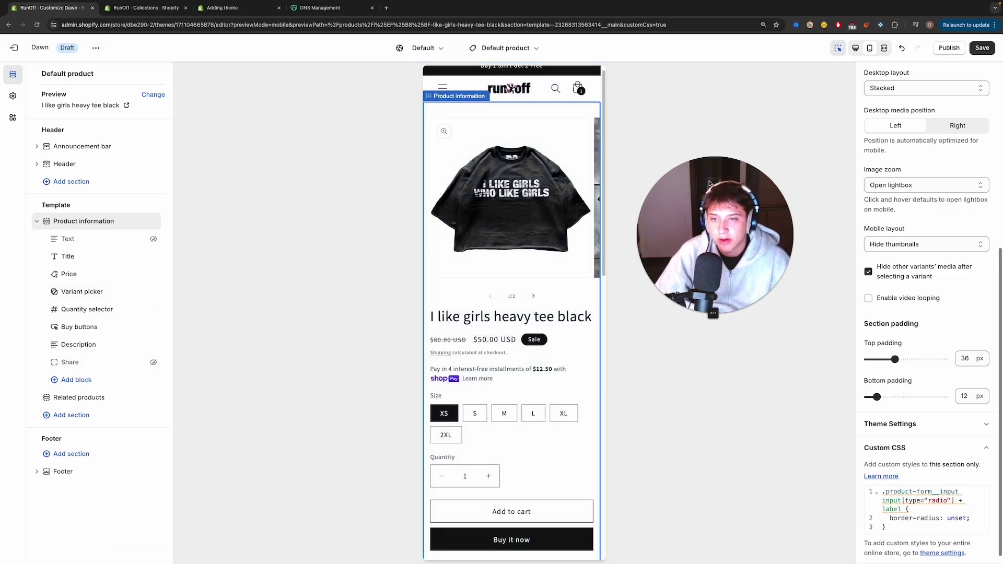
key("ctrl+s")
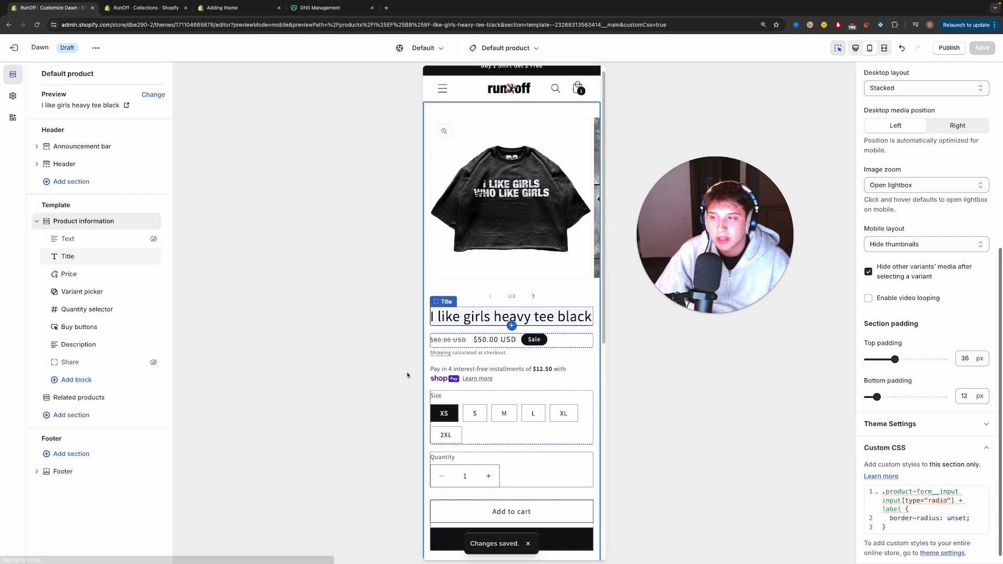
Step: Add a Collapsible content section to the product template and place it above Related products
left_click(83, 415)
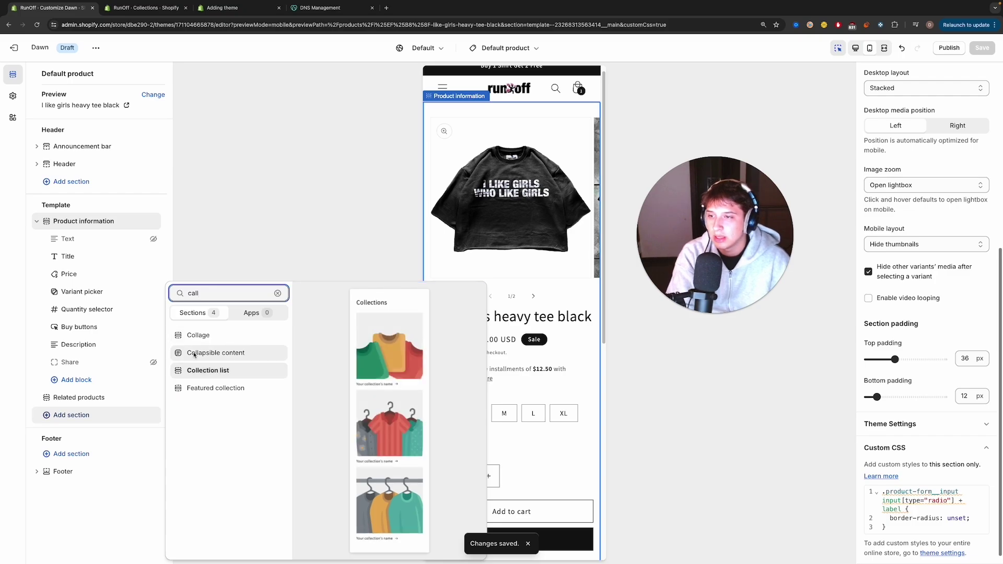
left_click(193, 353)
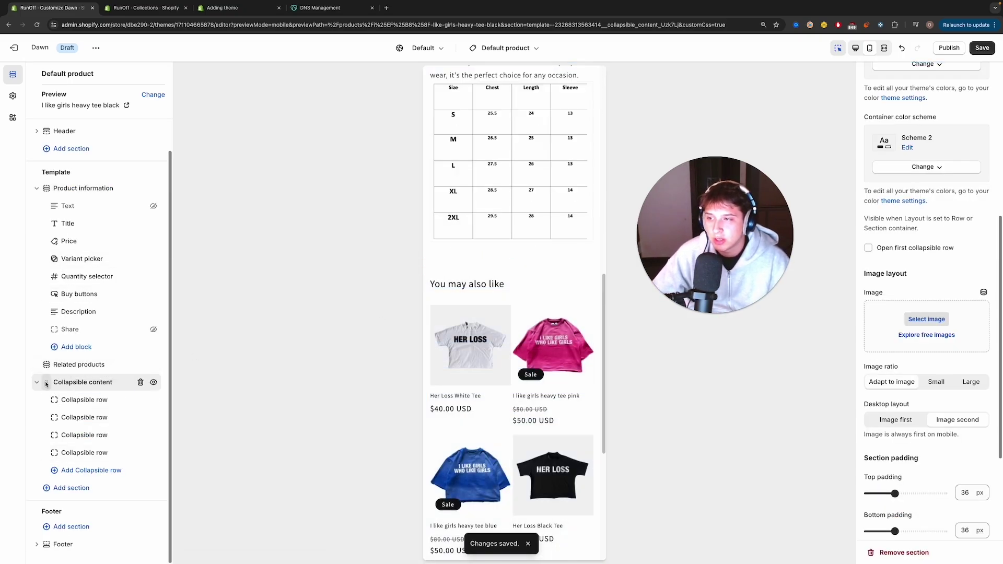
left_click_drag(46, 384, 47, 399)
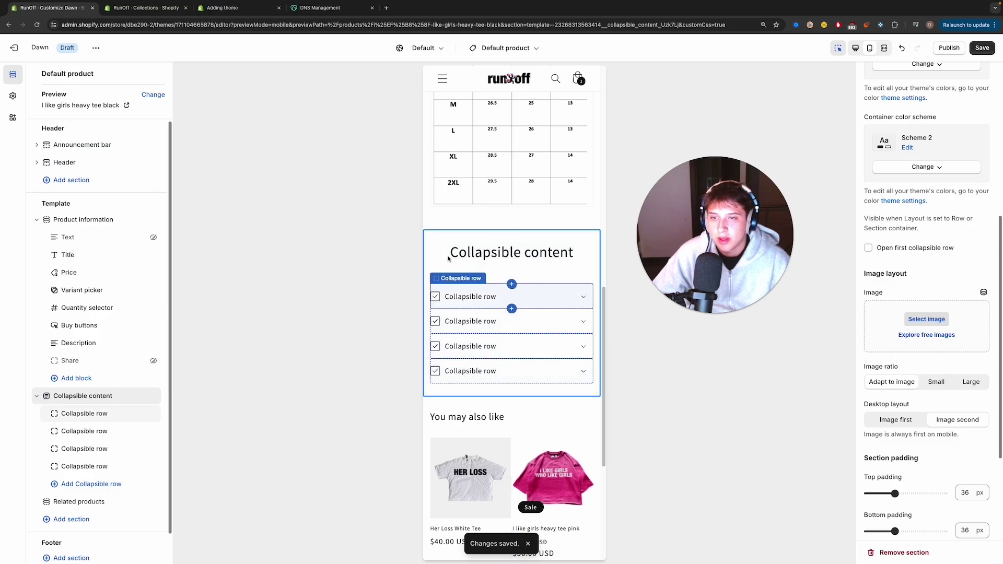
Step: Set the Collapsible content section's heading to "More Help" and its top and bottom padding to 0 px
left_click(517, 249)
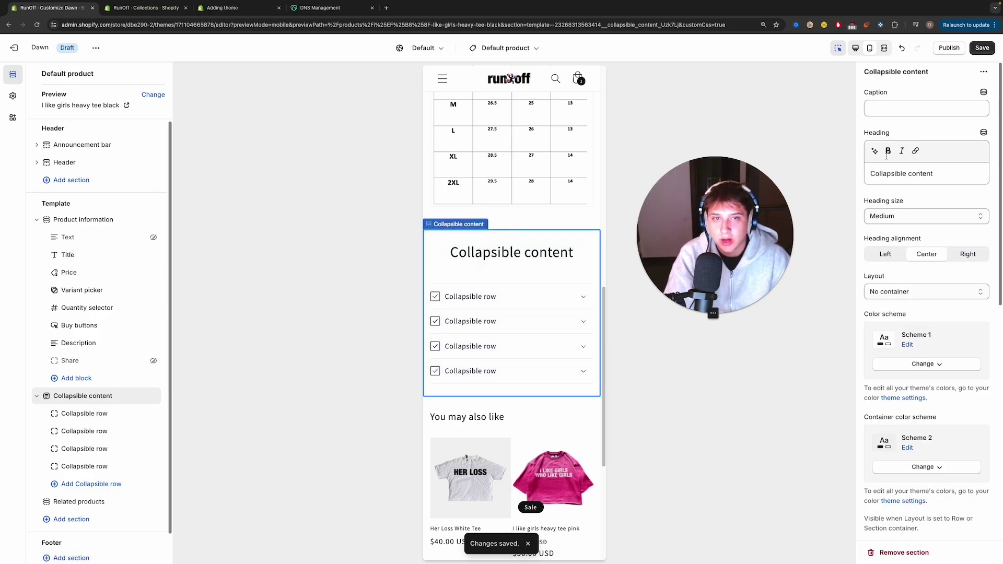
key("ctrl+a")
type("Mor")
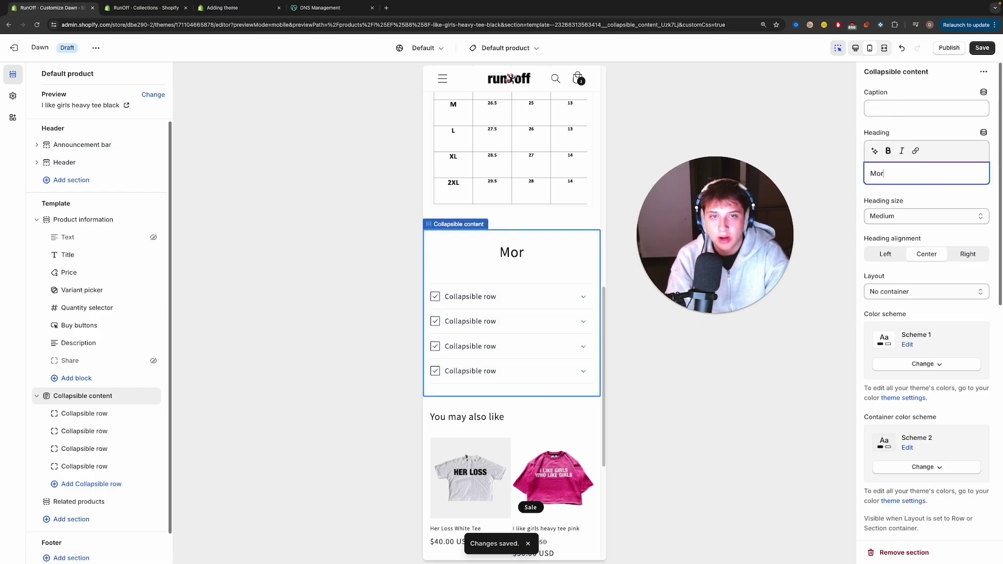
type("e Help")
scroll(898, 401, "down", 9)
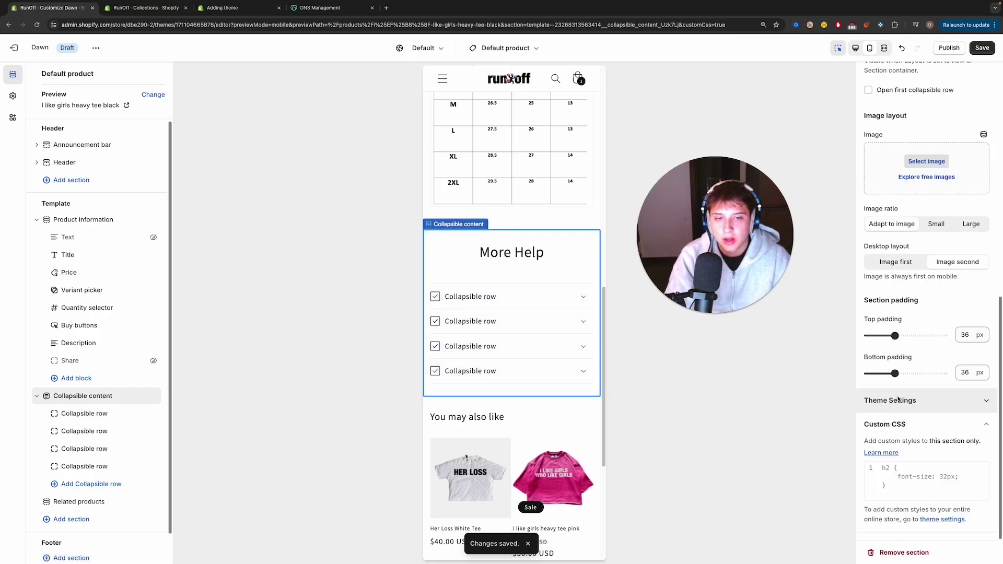
left_click_drag(895, 335, 864, 337)
left_click_drag(896, 373, 862, 373)
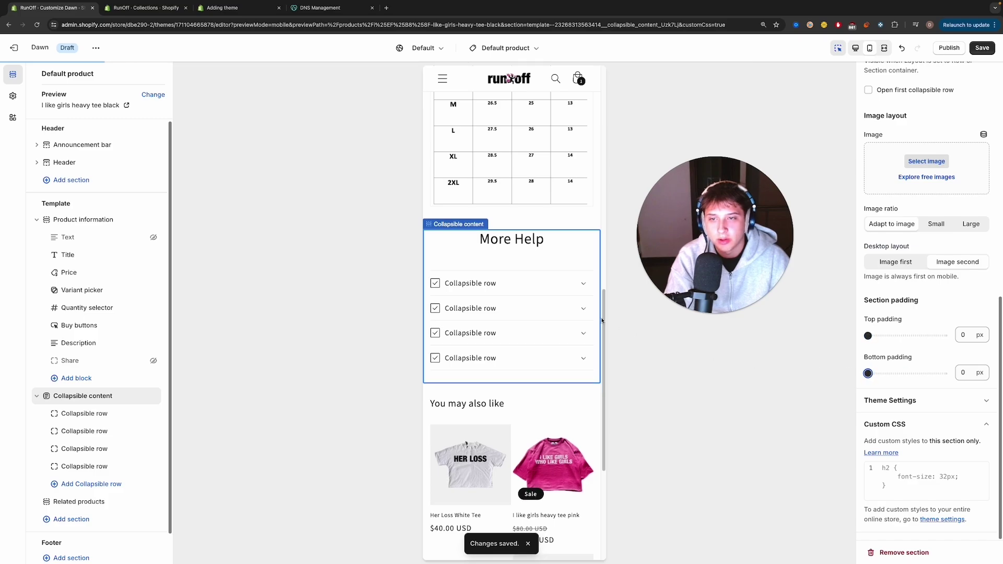
Step: Hide the first two collapsible rows of the More Help section
left_click(505, 283)
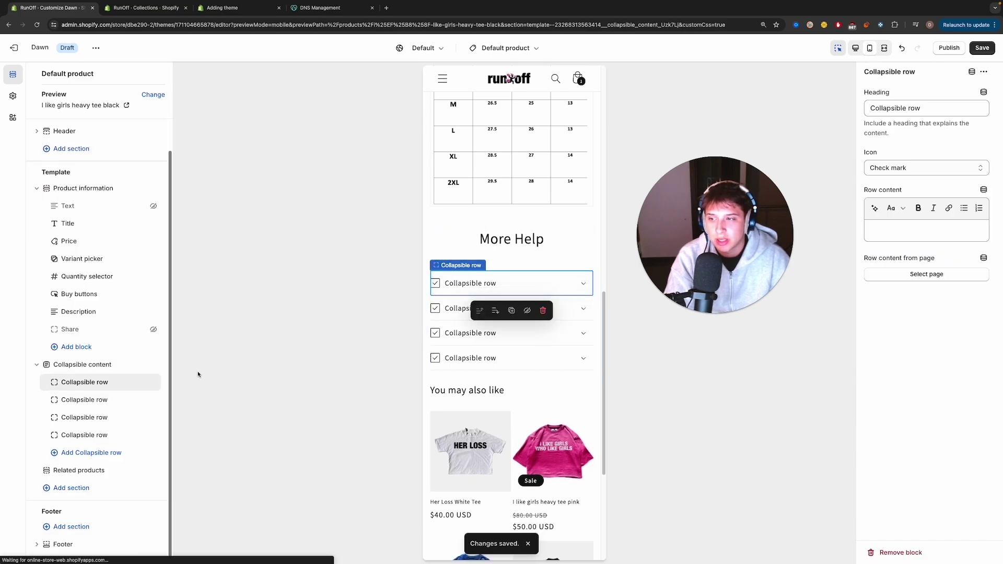
left_click(153, 382)
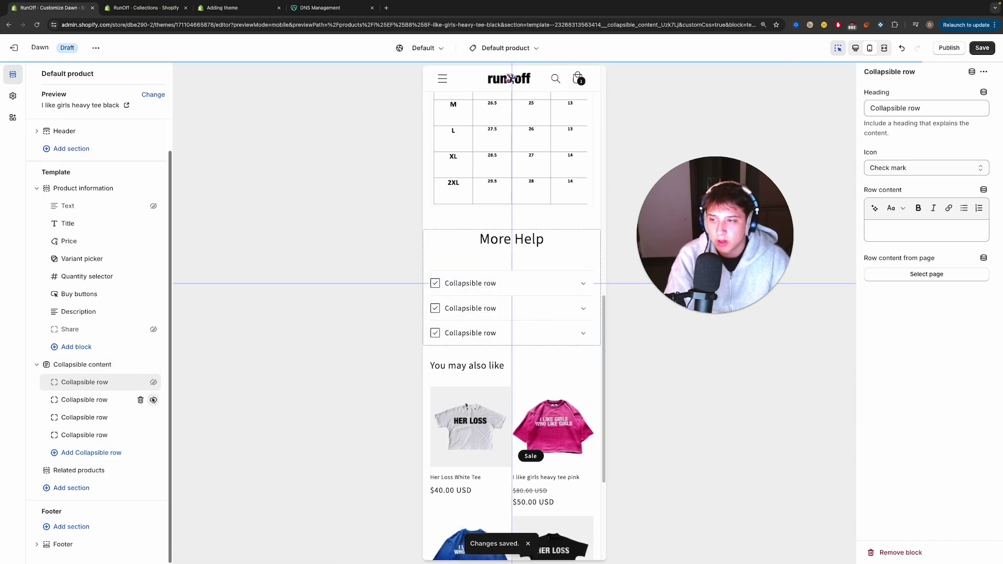
left_click(153, 401)
Step: Give the third collapsible row the heading "Shipping" and the Box icon
triple_click(902, 108)
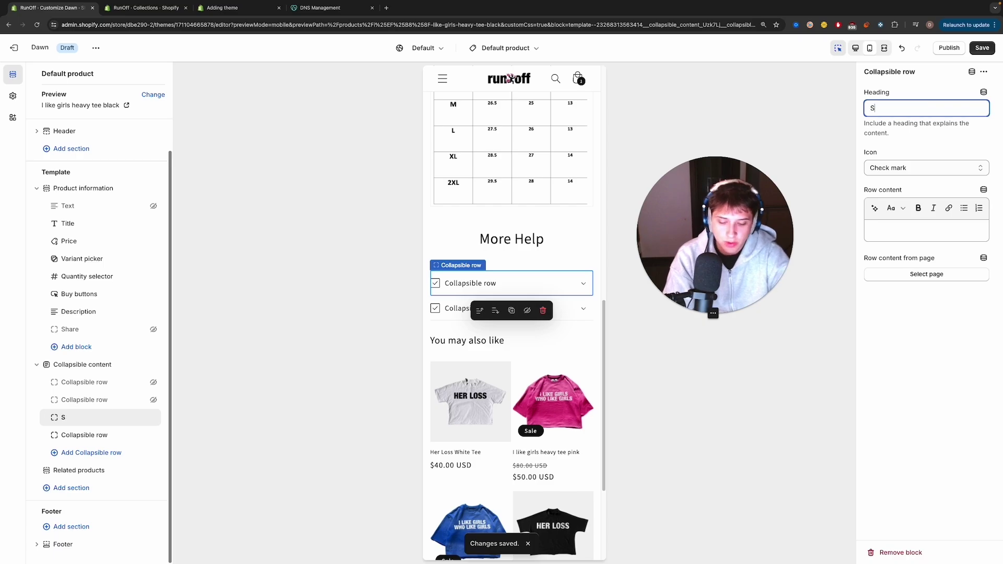
type("Shipping")
left_click(926, 168)
left_click(918, 134)
Step: Give the fourth collapsible row the heading "Shipping Information & More Help" and the Clipboard icon, and save the theme
left_click(84, 435)
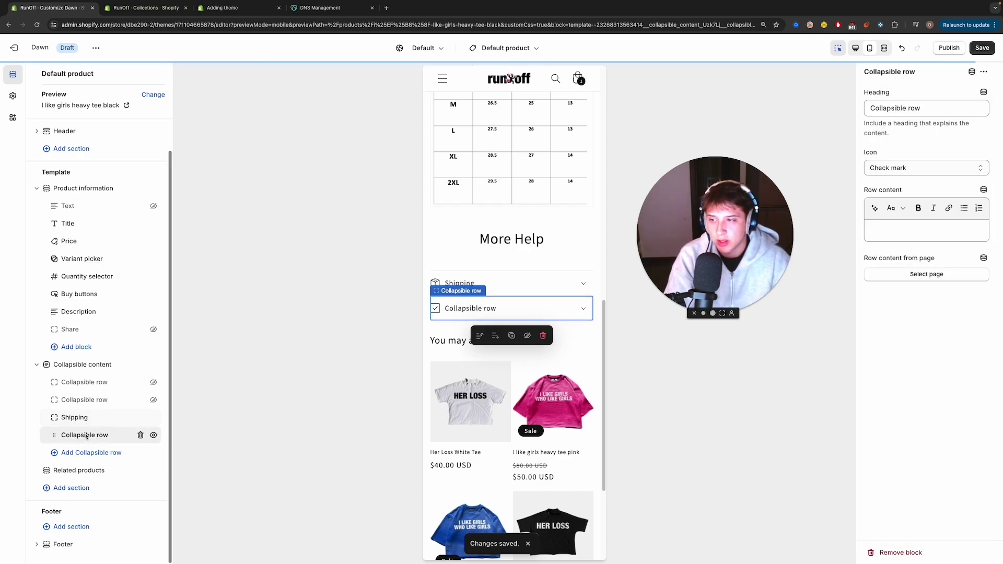
triple_click(921, 108)
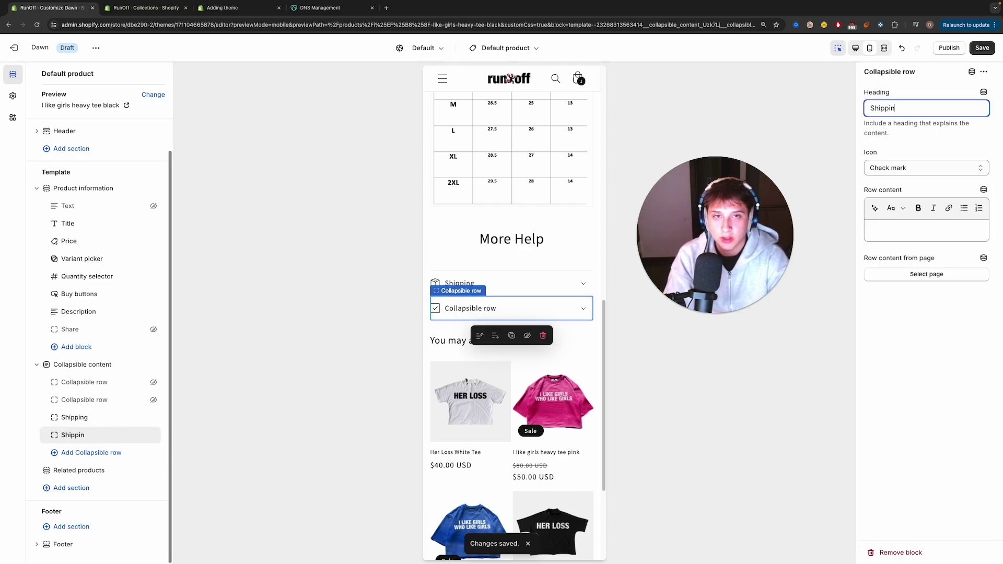
type("Shipping Information & More Help")
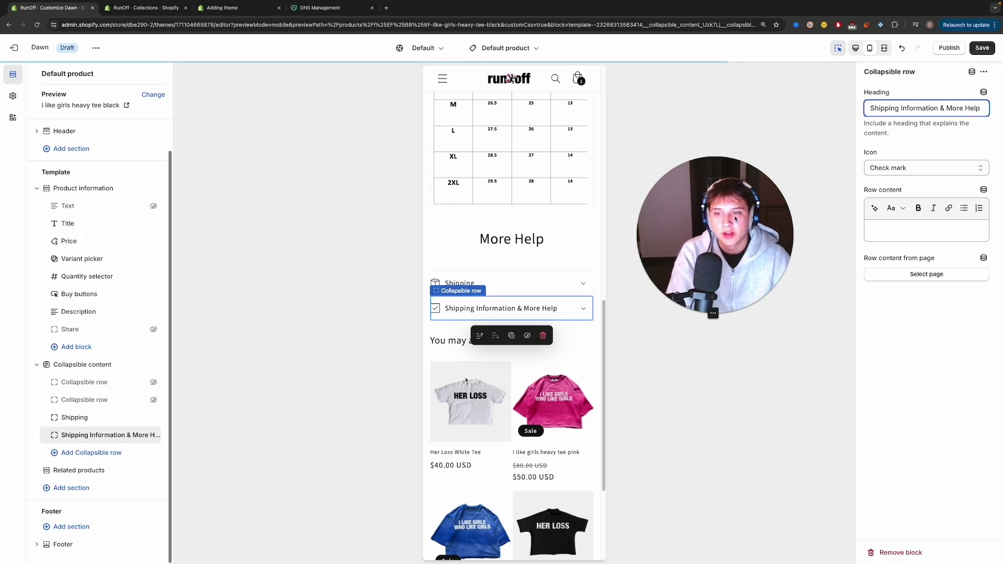
left_click(936, 167)
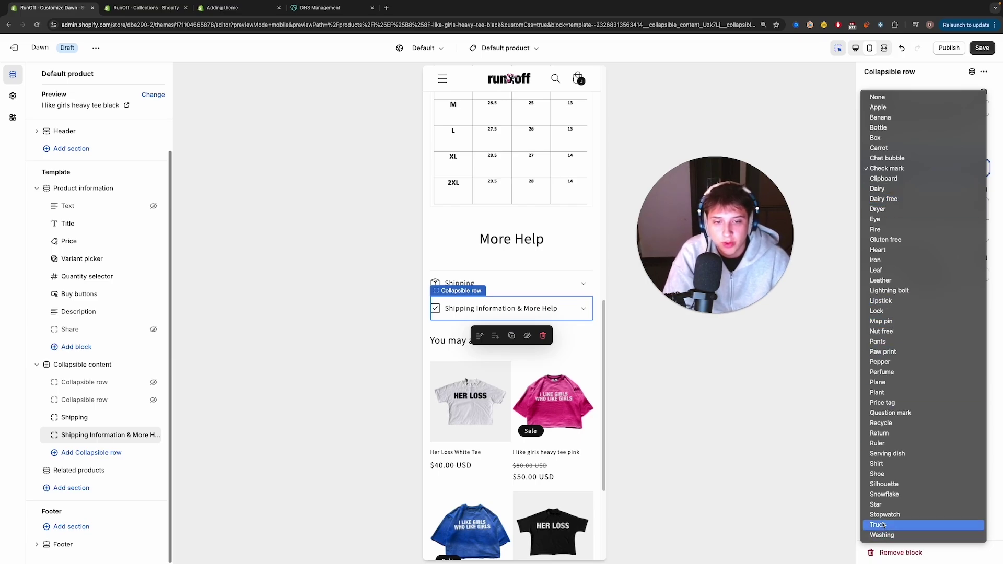
left_click(899, 178)
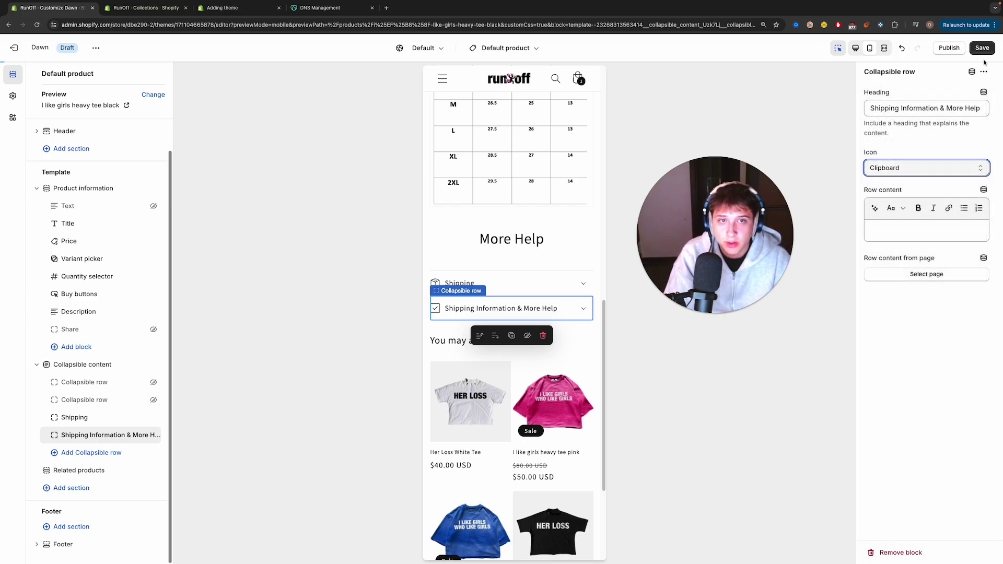
left_click(982, 48)
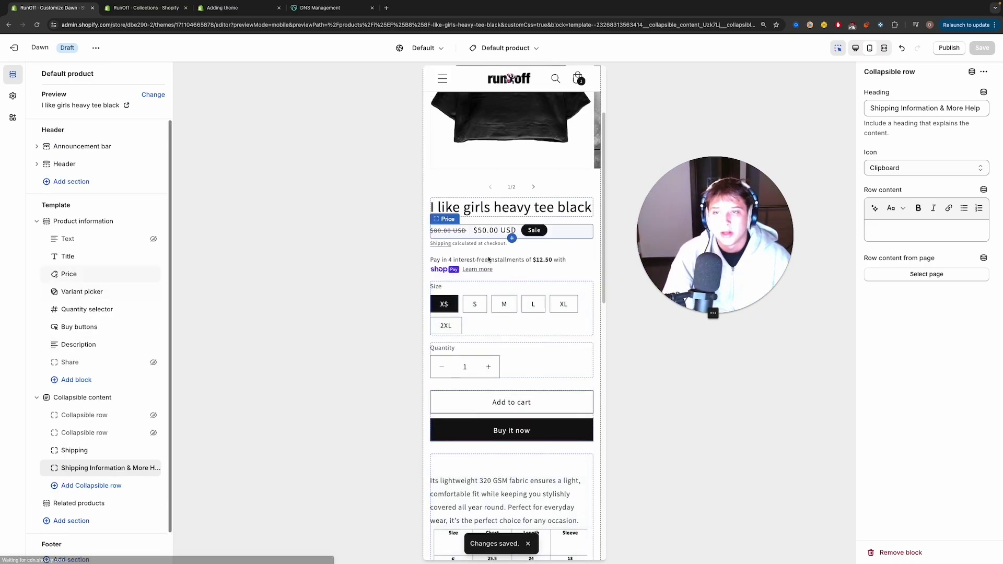
Step: Close the leftover "Adding theme" browser tab and return to the draft Dawn theme editor
left_click(139, 14)
left_click_drag(222, 9, 168, 12)
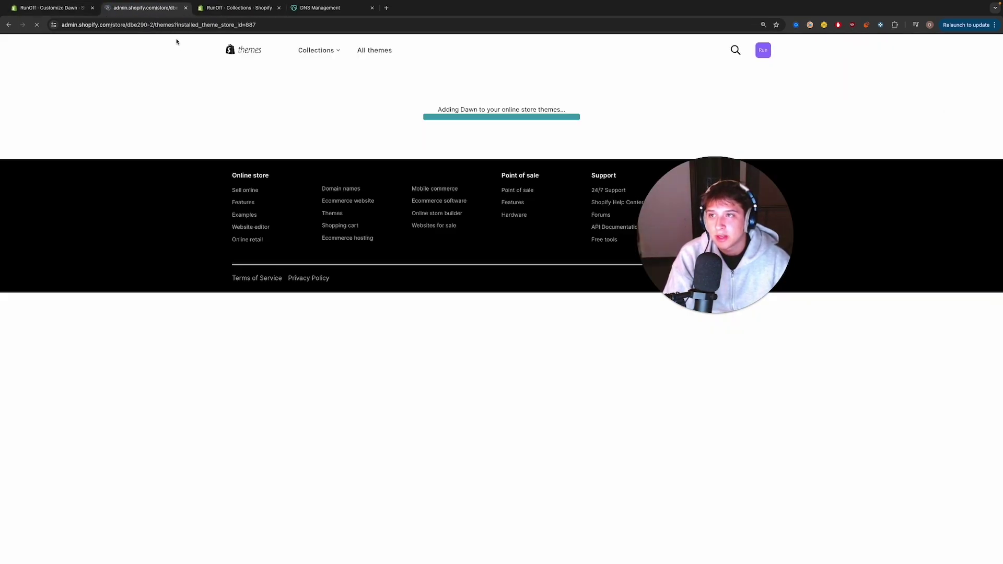
key("super+w")
left_click(68, 11)
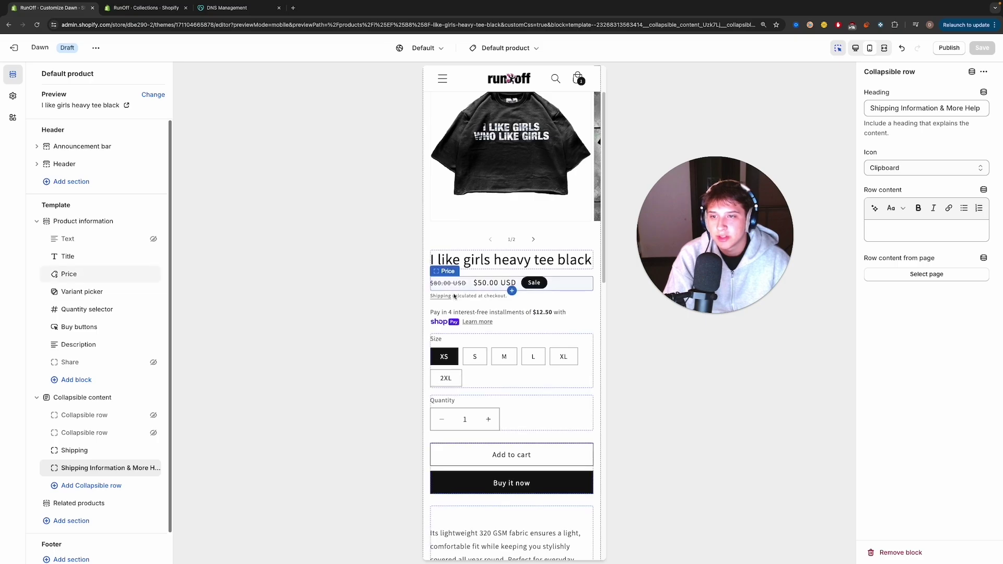
Step: Leave the theme editor and open the code editor for the draft Dawn theme in the theme library
left_click(478, 302)
left_click_drag(494, 323, 364, 254)
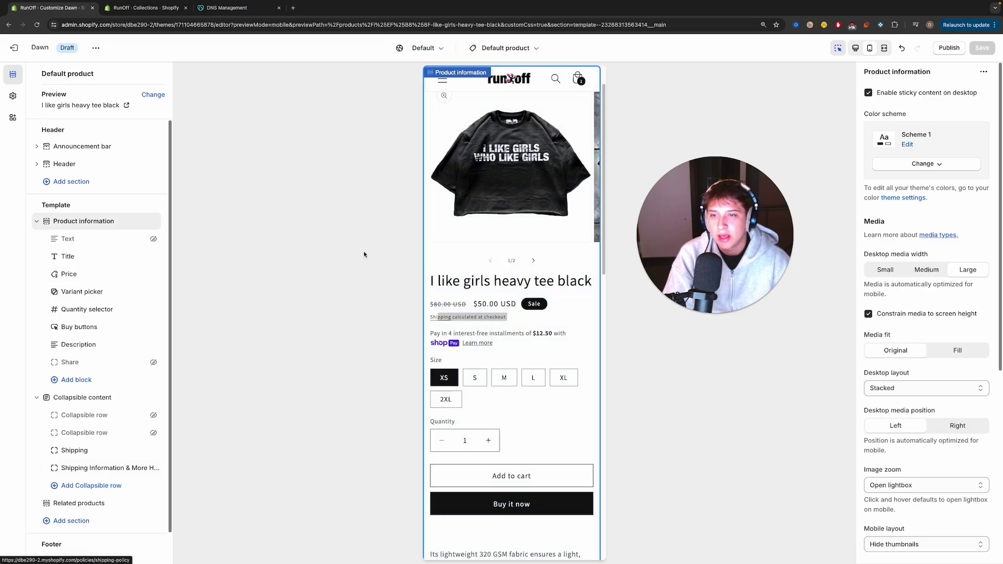
left_click(14, 48)
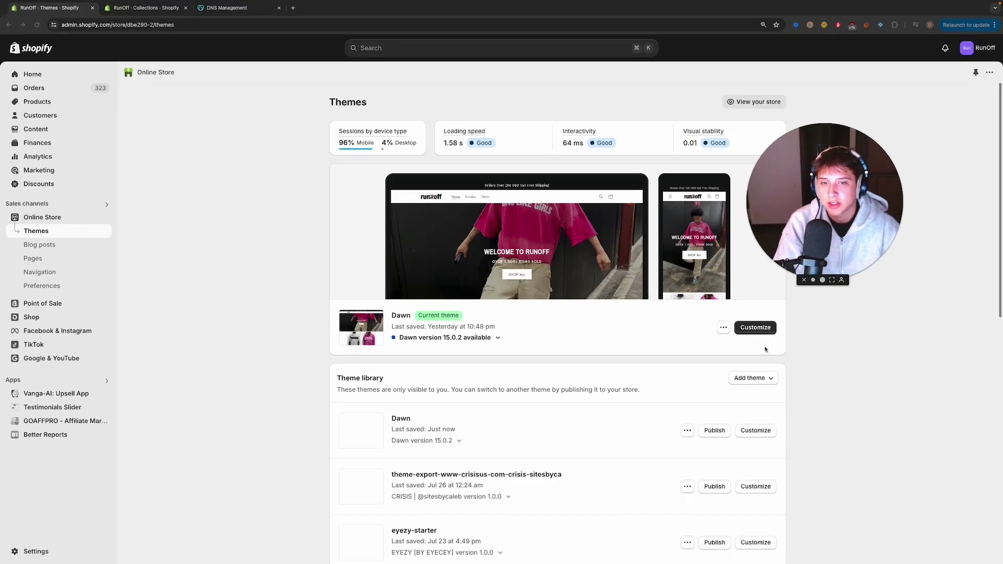
left_click(687, 430)
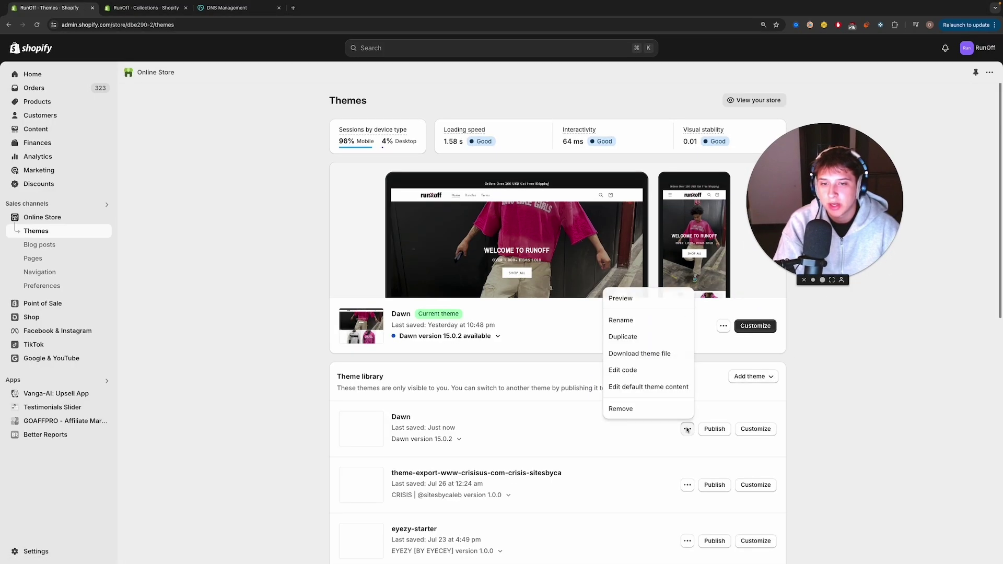
left_click(622, 369)
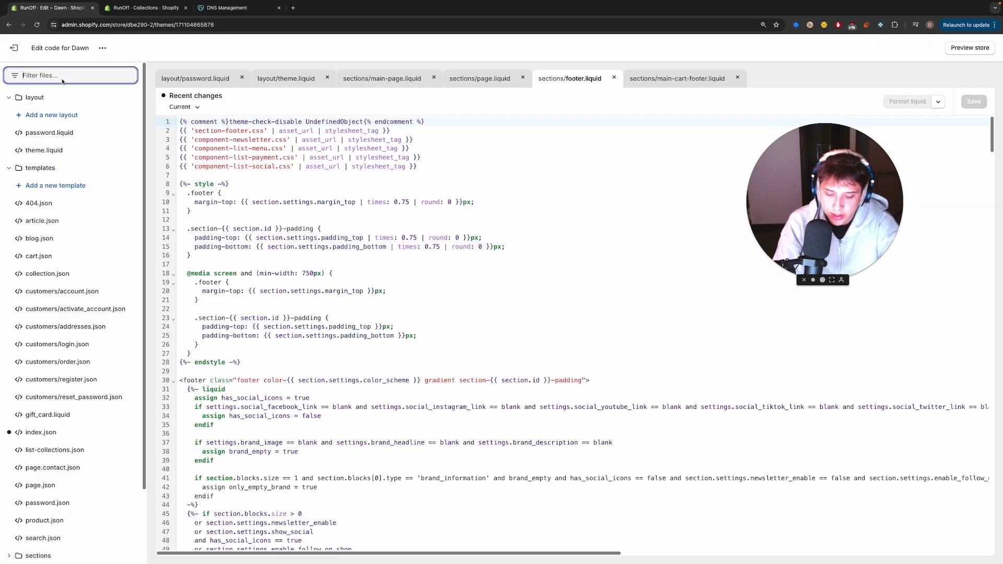
Step: Filter the theme files by "product", open main-product.liquid and find "shipping" in its code
type("product")
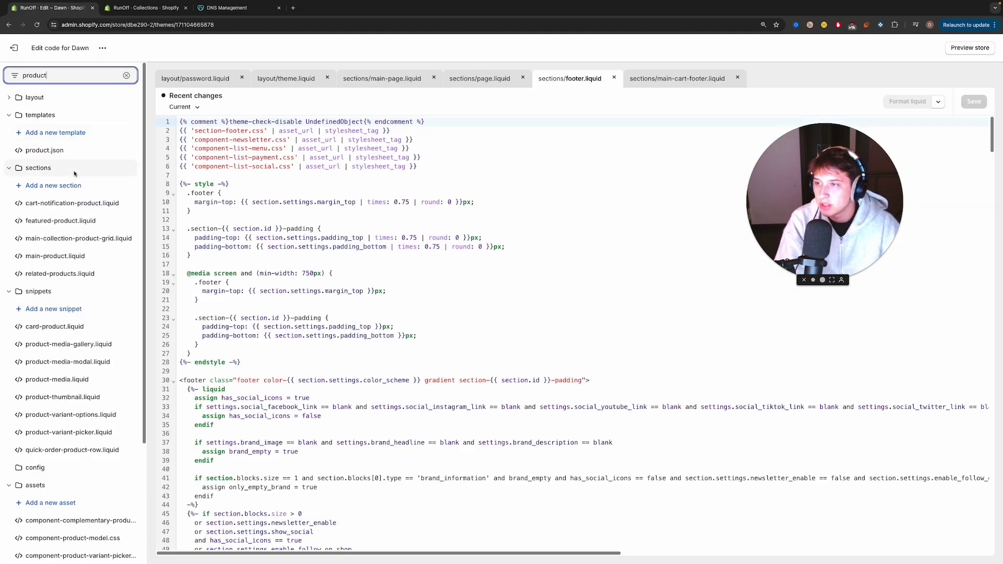
left_click(65, 260)
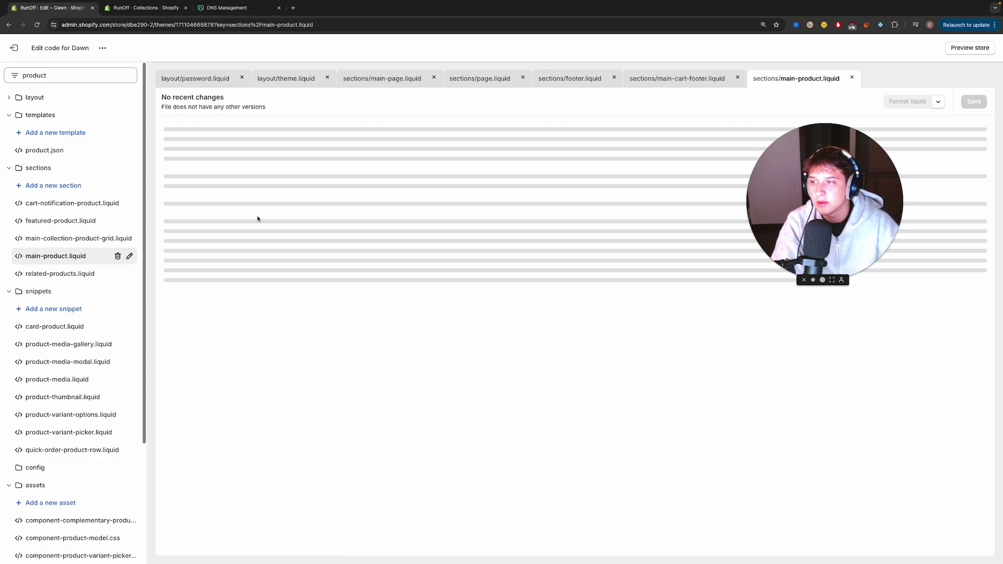
key("ctrl+f")
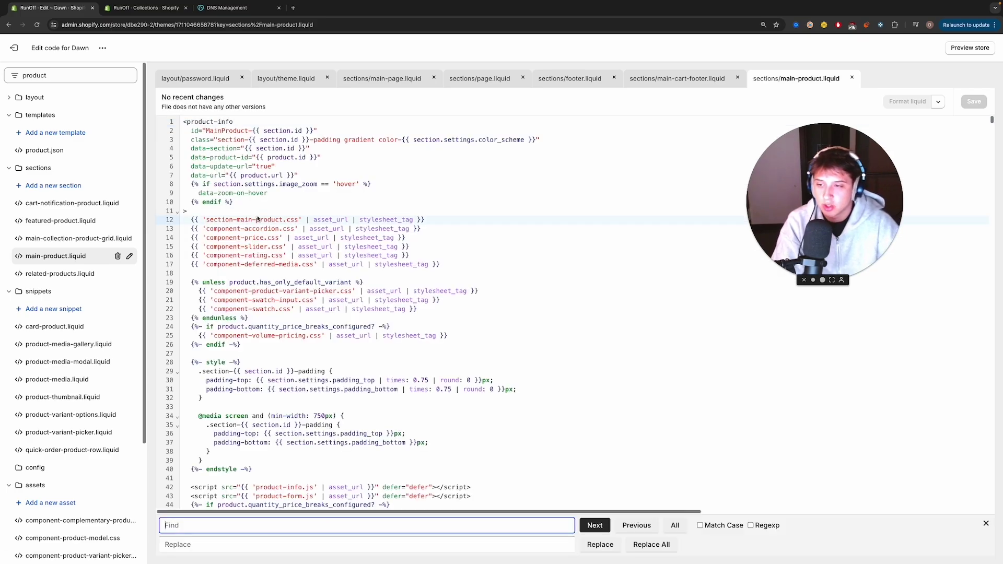
type("shipping")
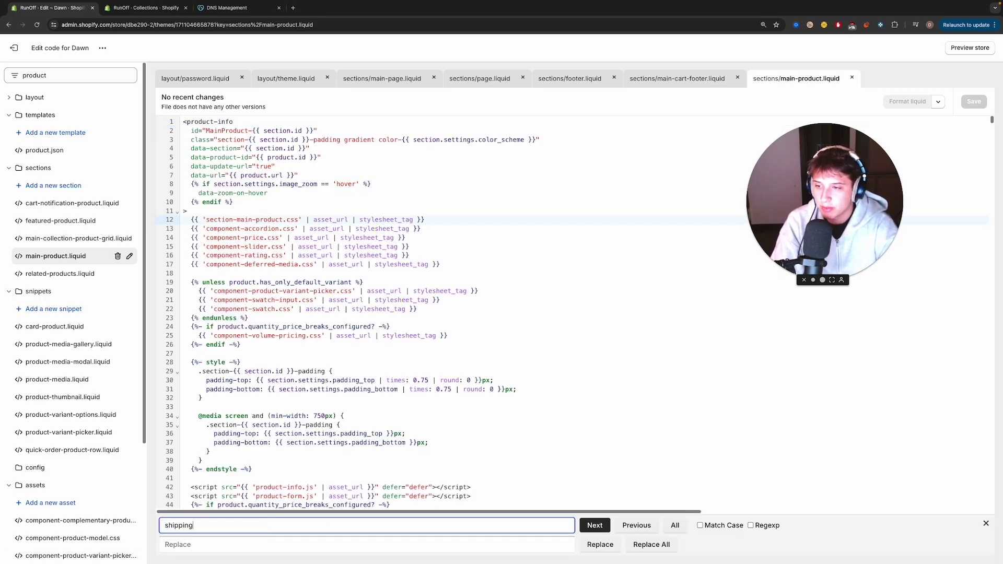
key("Return")
left_click(486, 339)
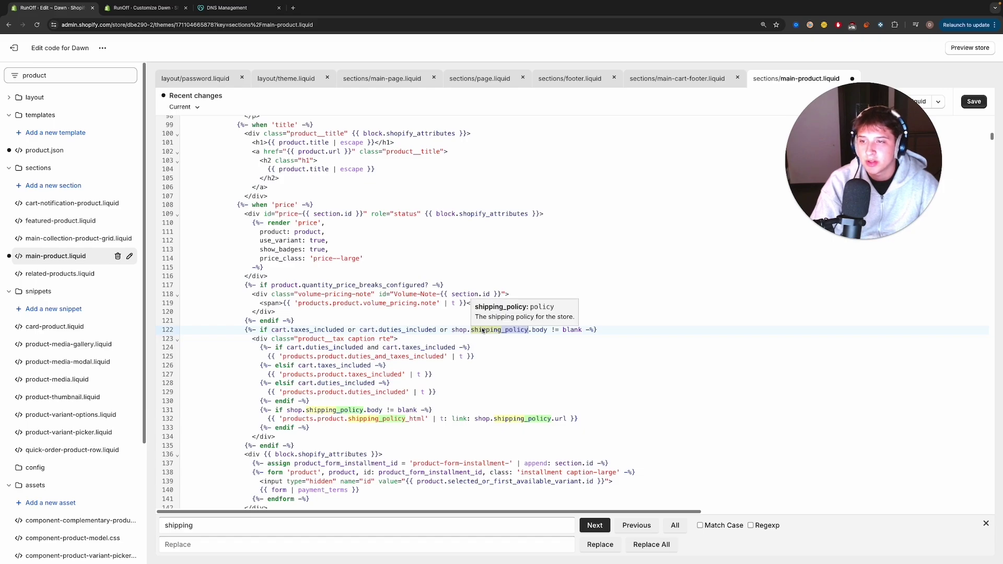
Step: Delete lines 121 to 130 of main-product.liquid, covering the taxes and duties caption code in the price block
left_click(267, 324)
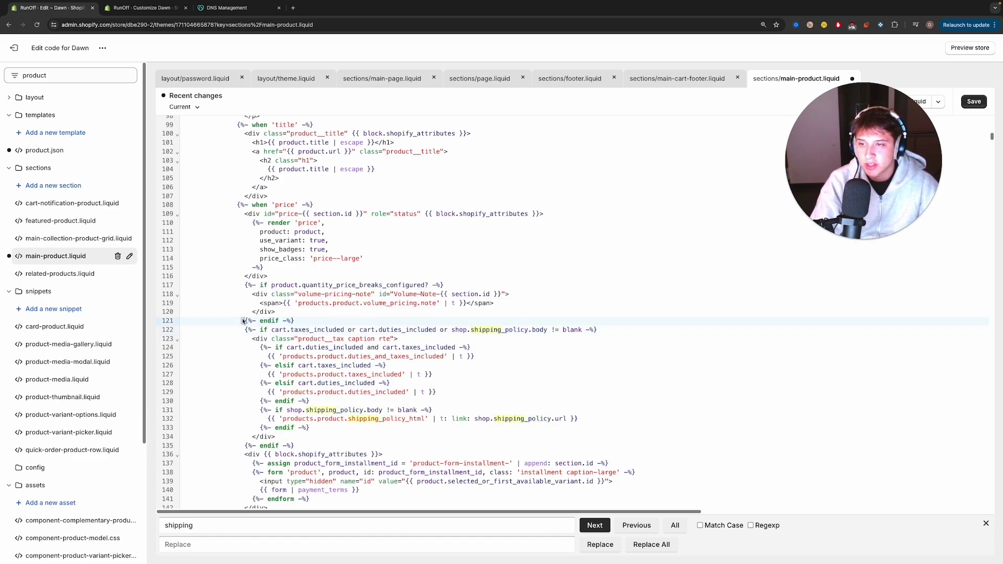
left_click_drag(243, 321, 312, 404)
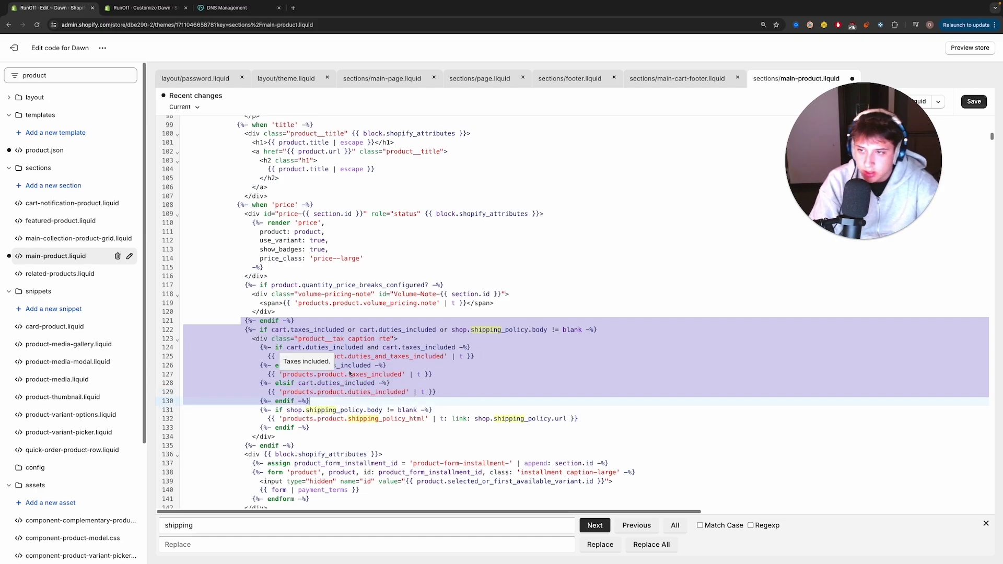
key("BackSpace")
key("BackSpace")
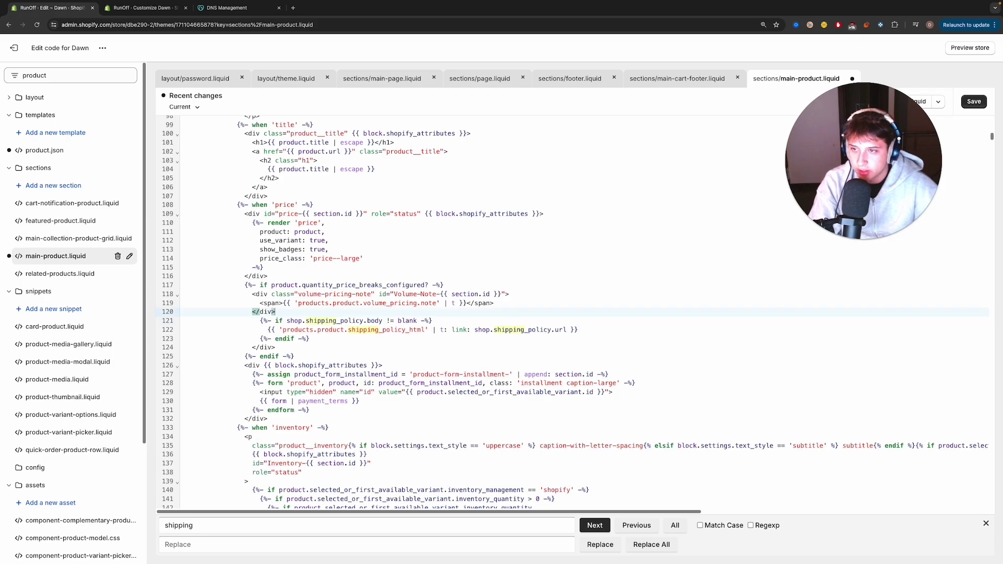
Step: Preview the store's pink heavy tee product page to check below the price, and return to the reloaded theme editor
left_click(968, 47)
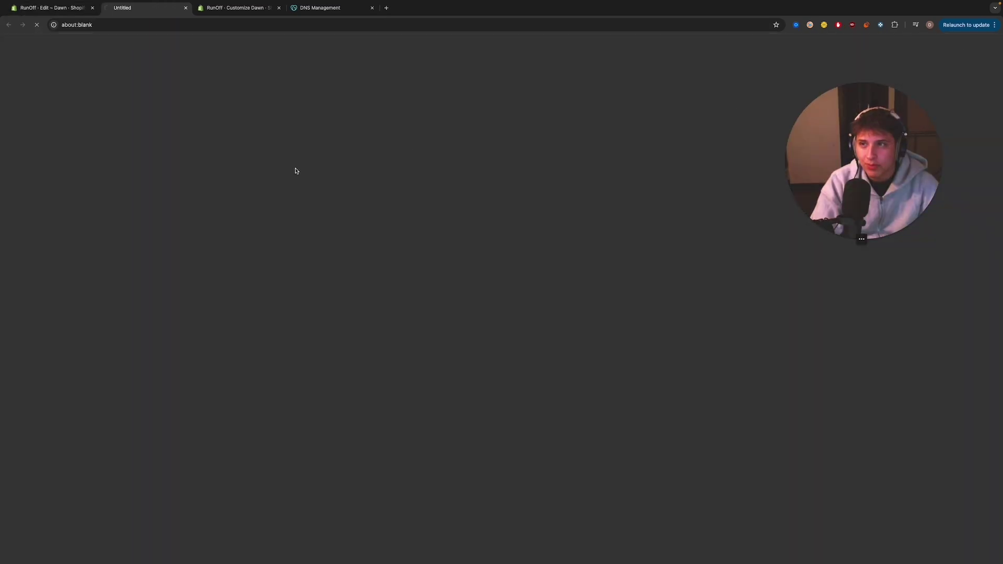
scroll(387, 409, "down", 7)
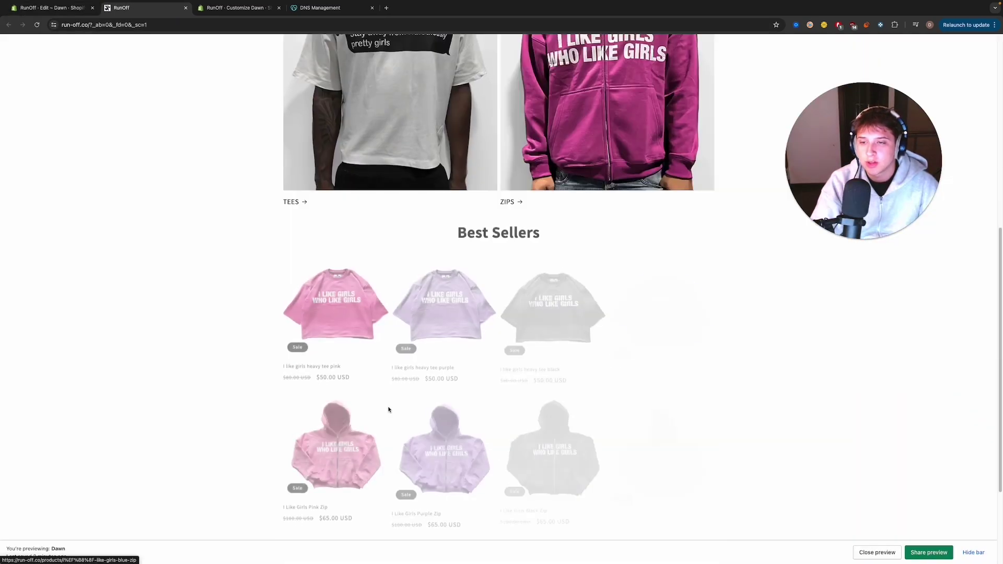
left_click(345, 332)
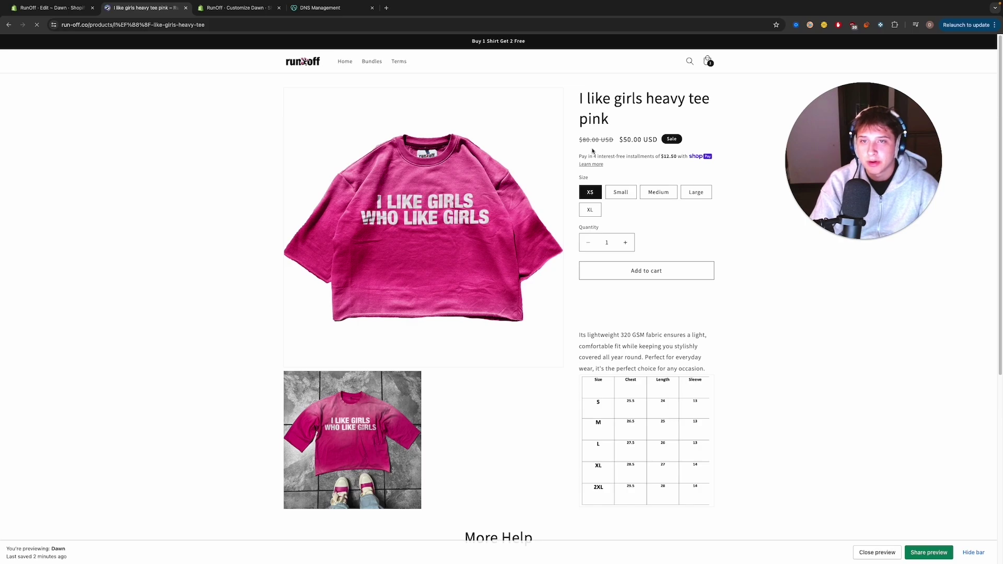
key("super+w")
key("super+r")
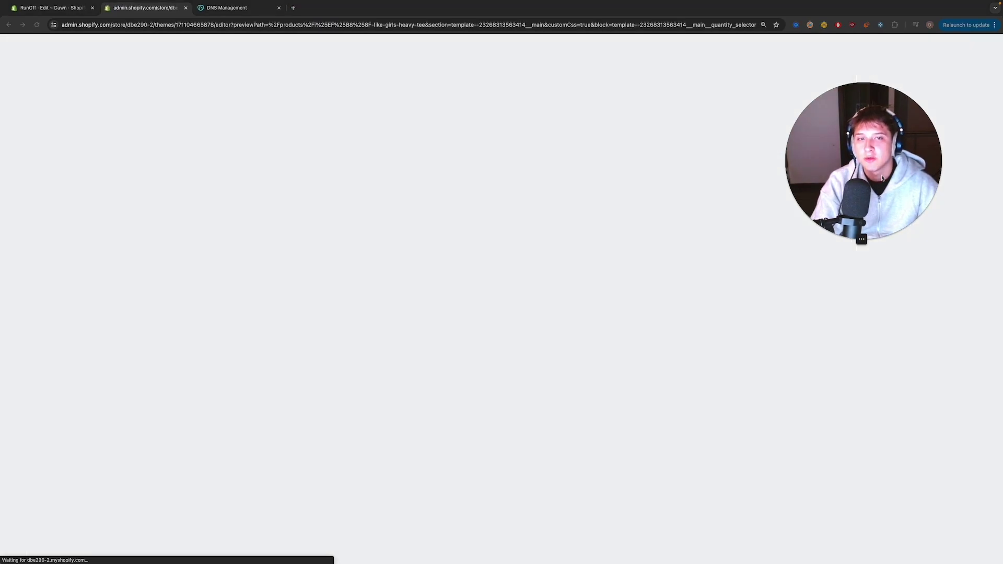
left_click_drag(882, 178, 885, 187)
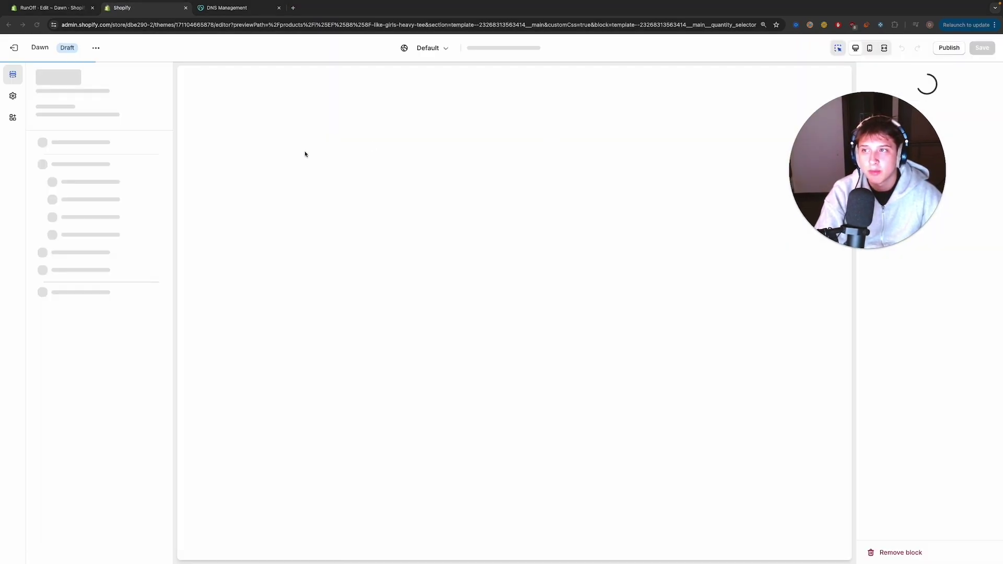
Step: Set the Header section's desktop menu type to Mega menu and view the result in the desktop and mobile previews
left_click(214, 100)
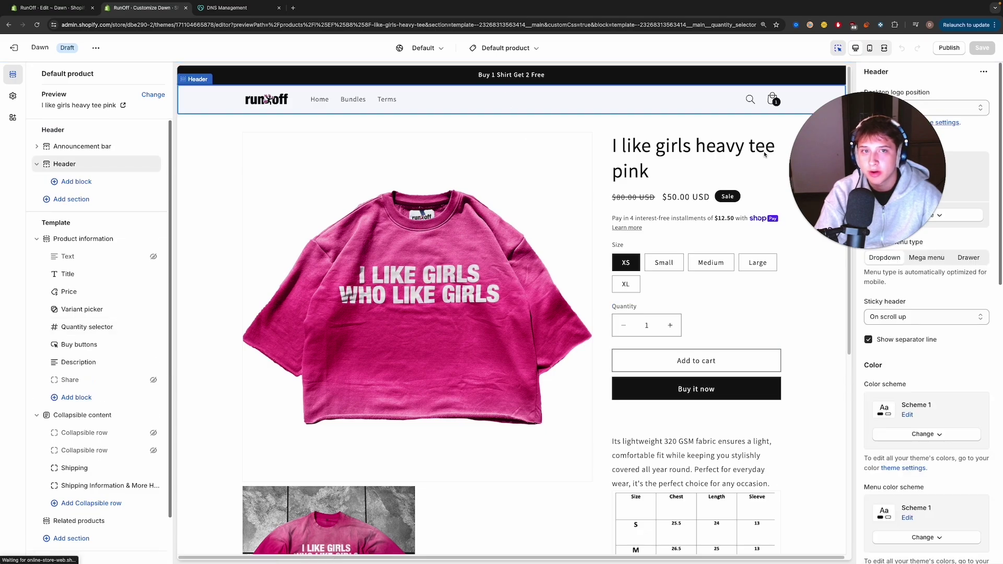
left_click_drag(833, 144, 297, 367)
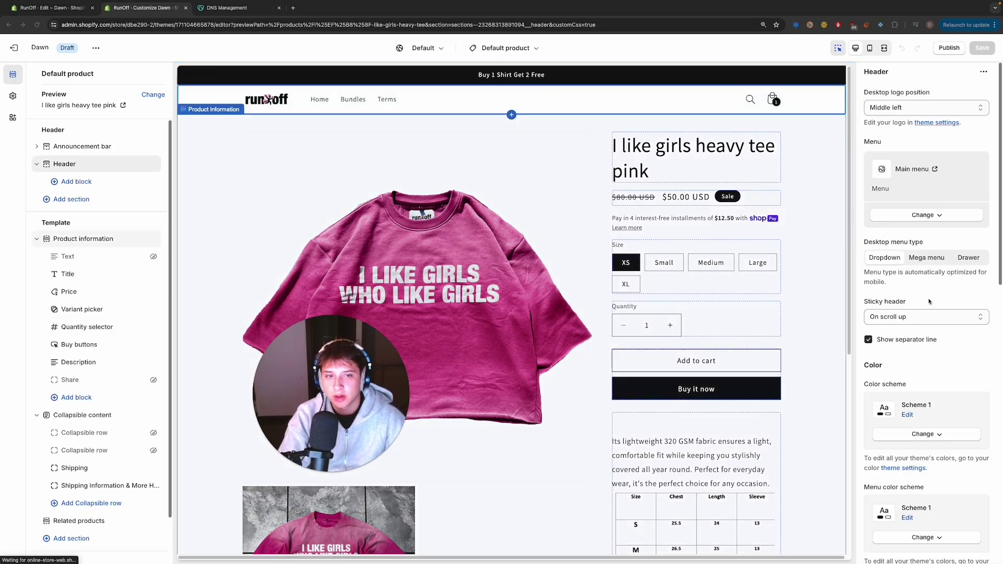
left_click(912, 258)
left_click(869, 48)
left_click(855, 48)
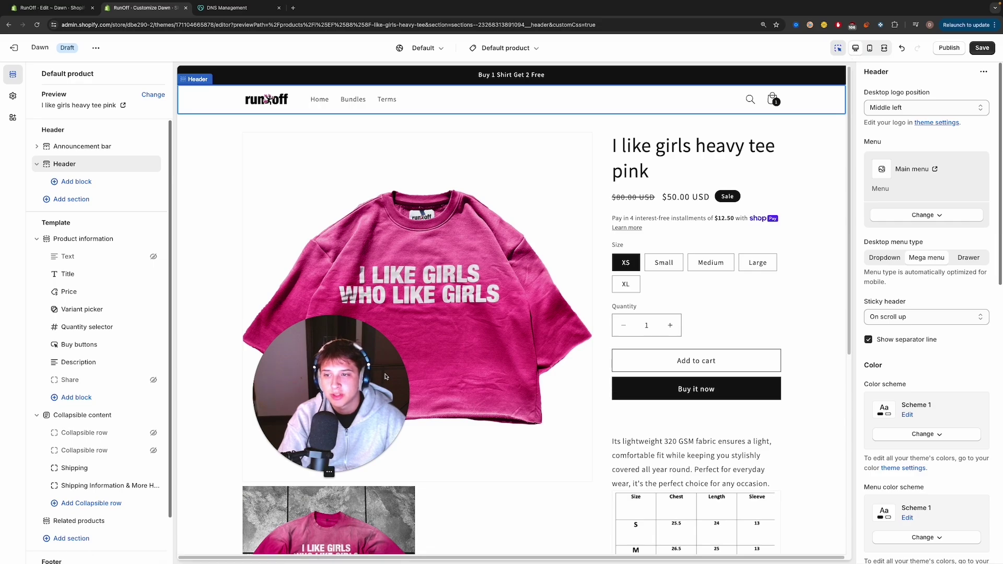
left_click(869, 52)
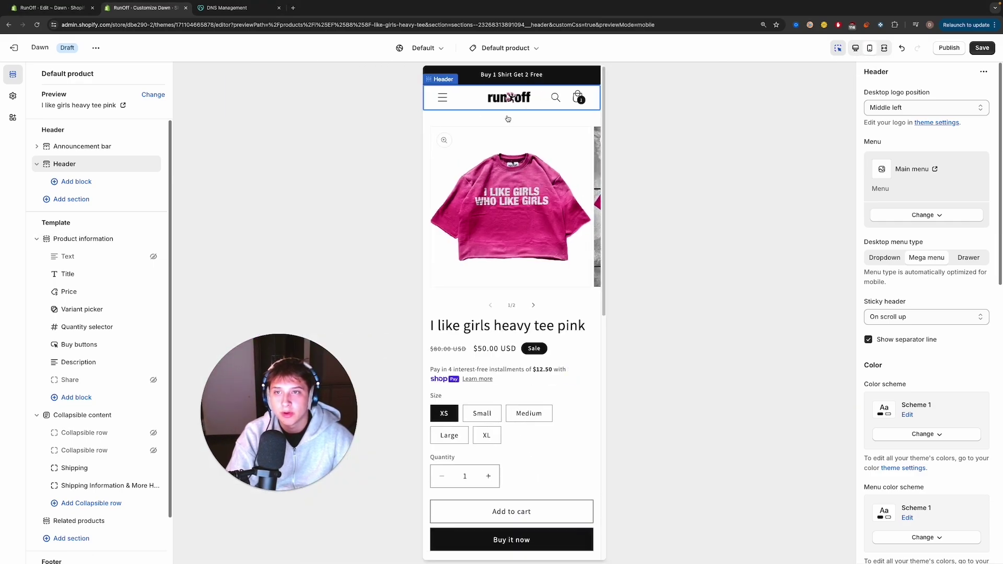
Step: Try the Mega menu, Drawer and Dropdown menu types in the mobile preview, toggling the navigation menu for comparison
left_click(893, 259)
left_click(937, 261)
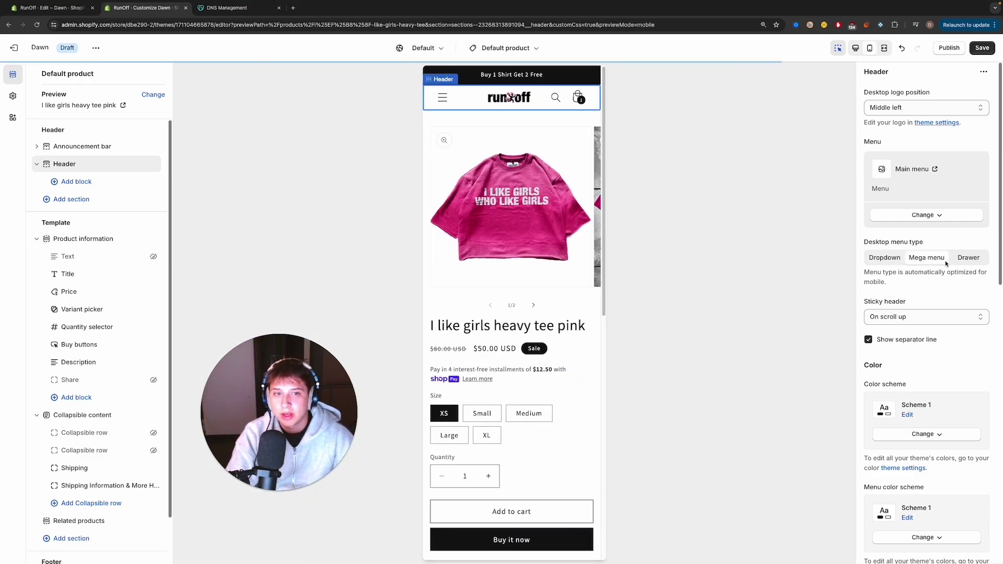
left_click(926, 258)
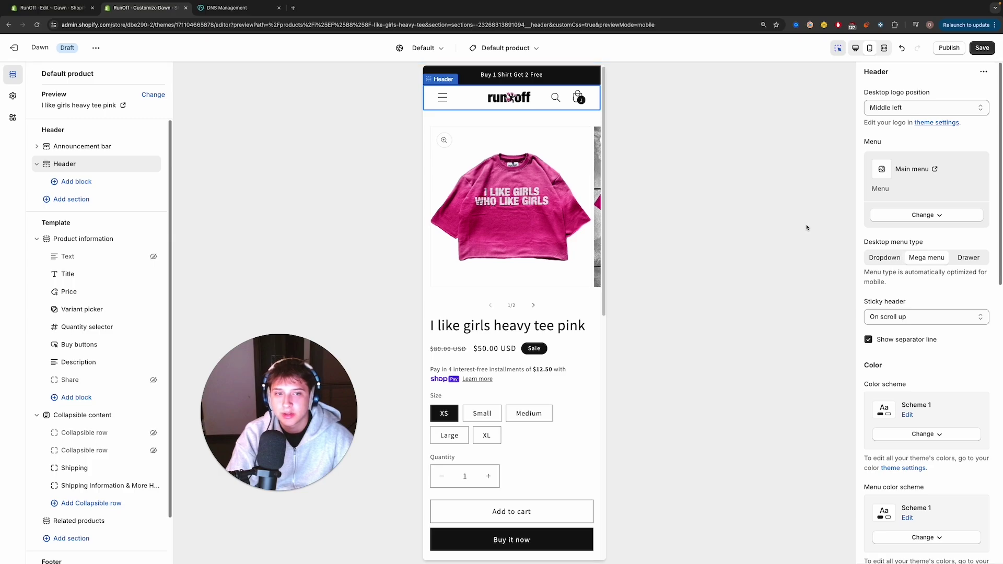
left_click(435, 97)
left_click(434, 102)
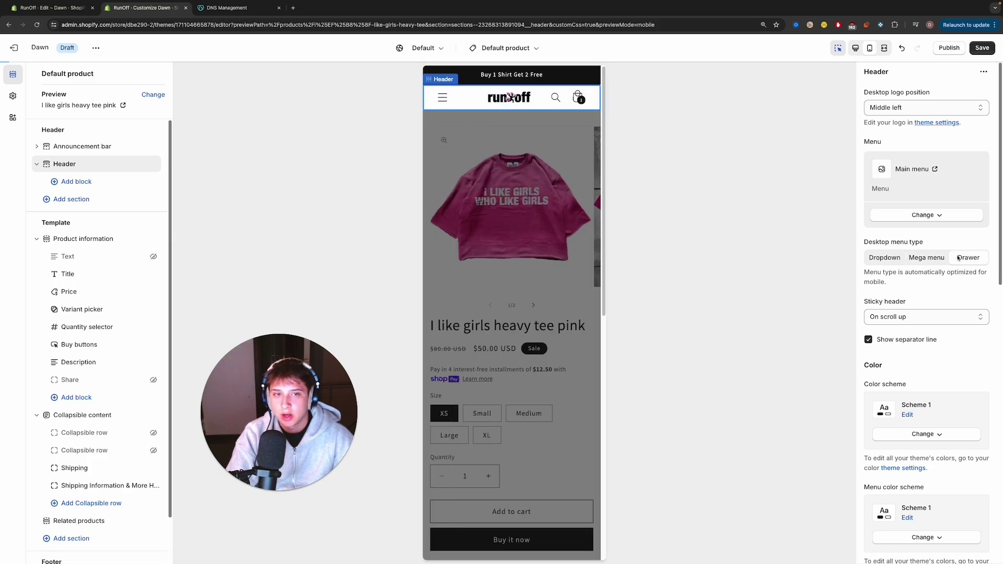
left_click(438, 99)
left_click(440, 100)
left_click(442, 102)
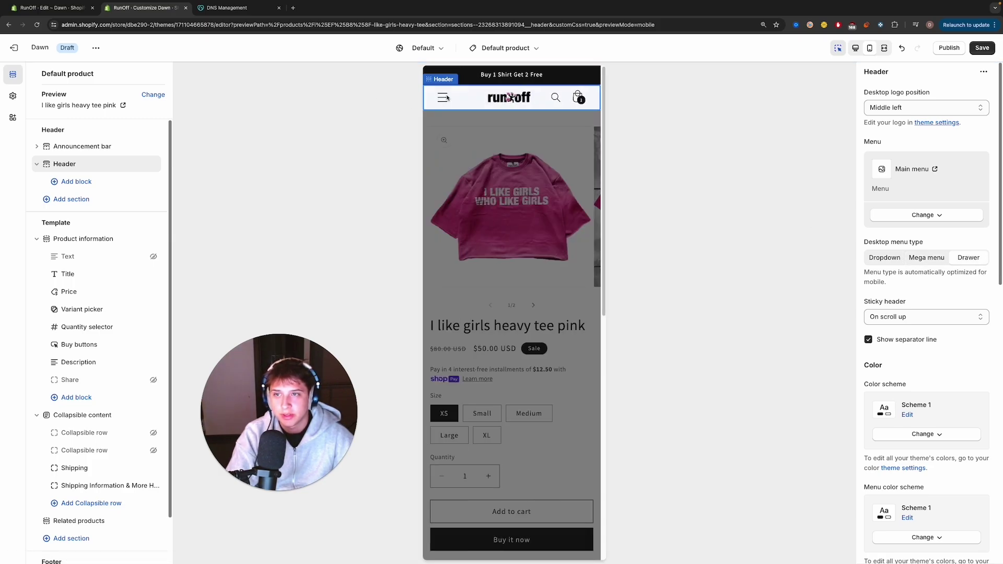
left_click(442, 102)
left_click(897, 255)
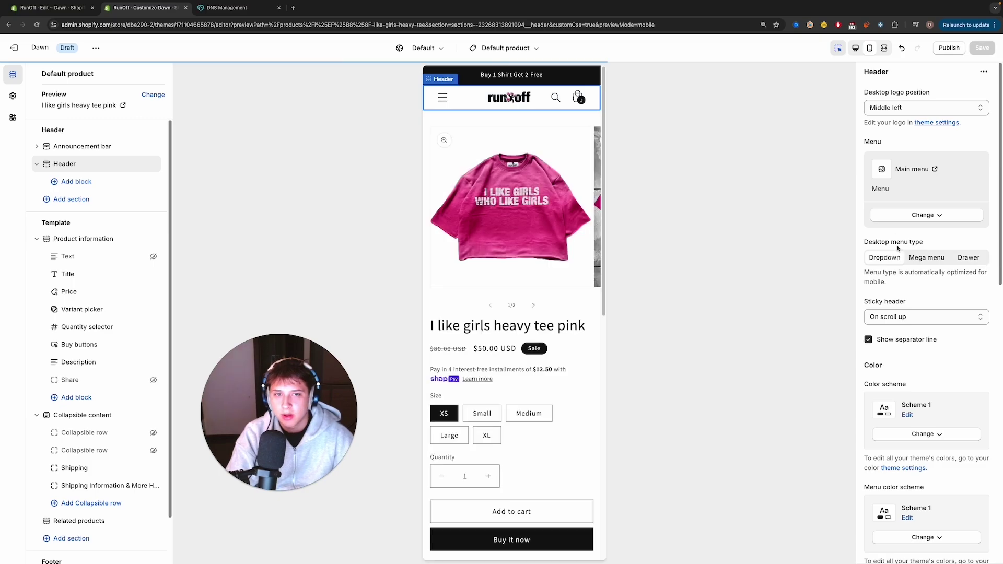
left_click(443, 97)
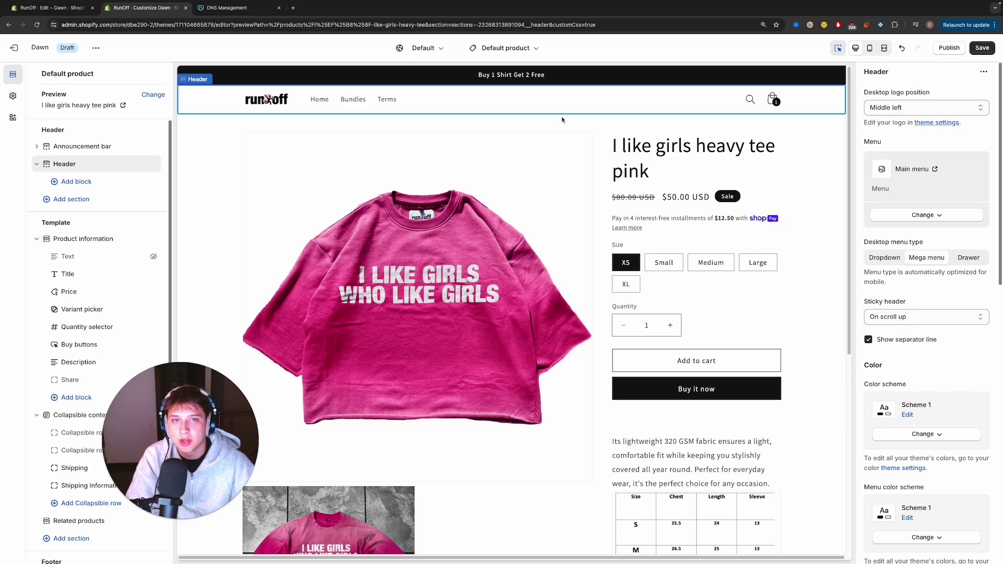
Step: Try the Top center, Middle left and Top left desktop logo positions for the header
left_click(875, 105)
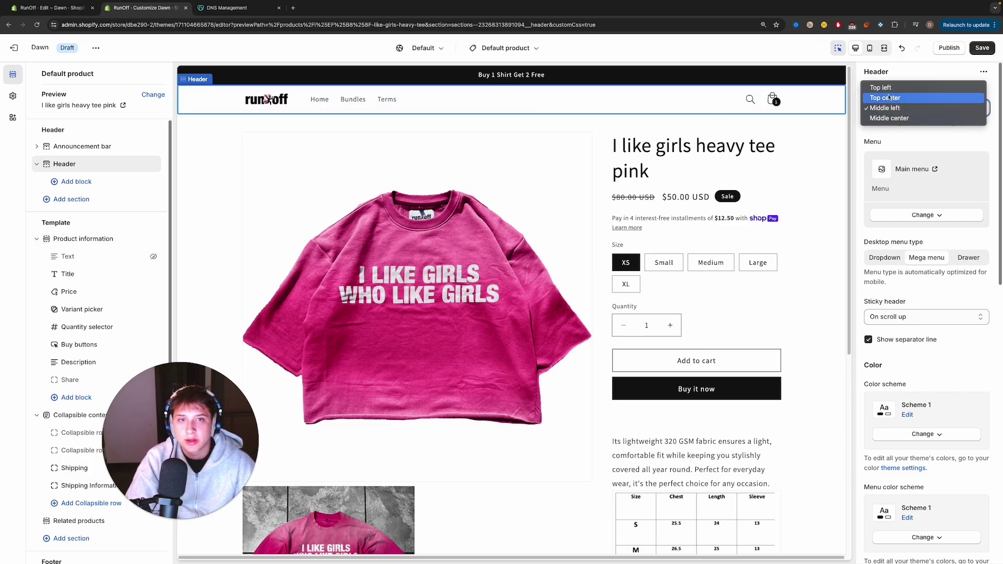
left_click(888, 95)
left_click(891, 106)
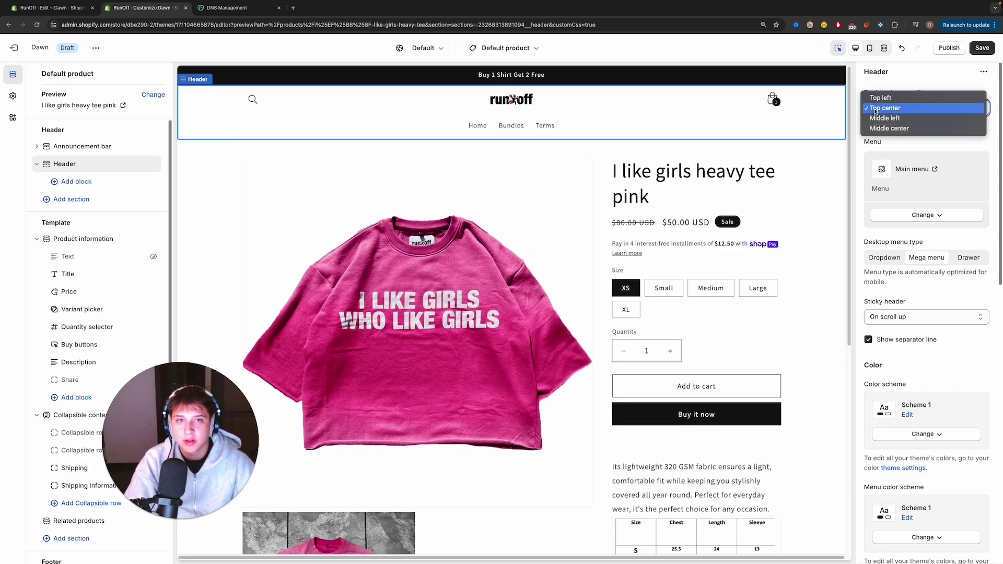
left_click(885, 110)
left_click(885, 108)
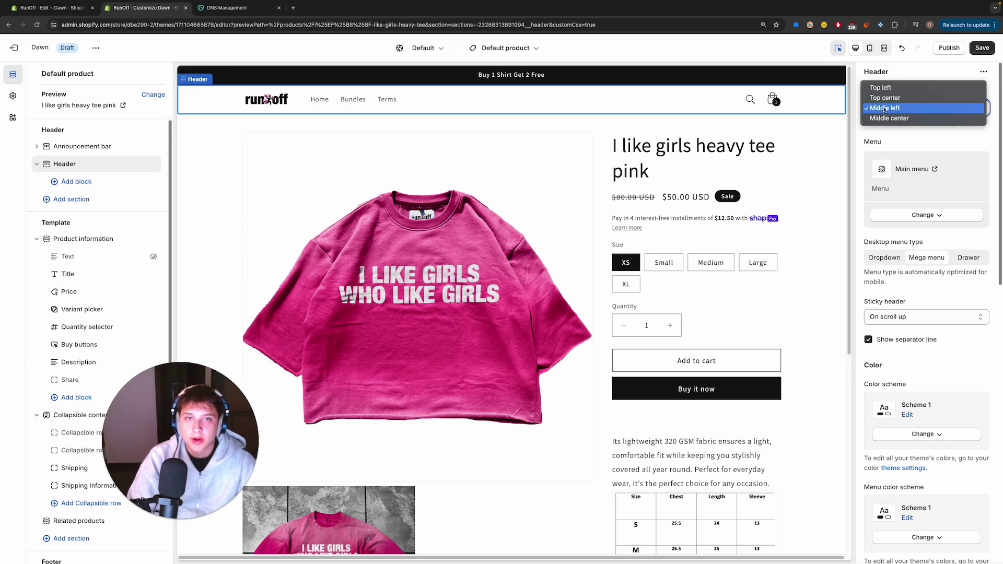
left_click(760, 104)
Step: Set the header's desktop logo position to Middle center and save the theme
left_click(888, 107)
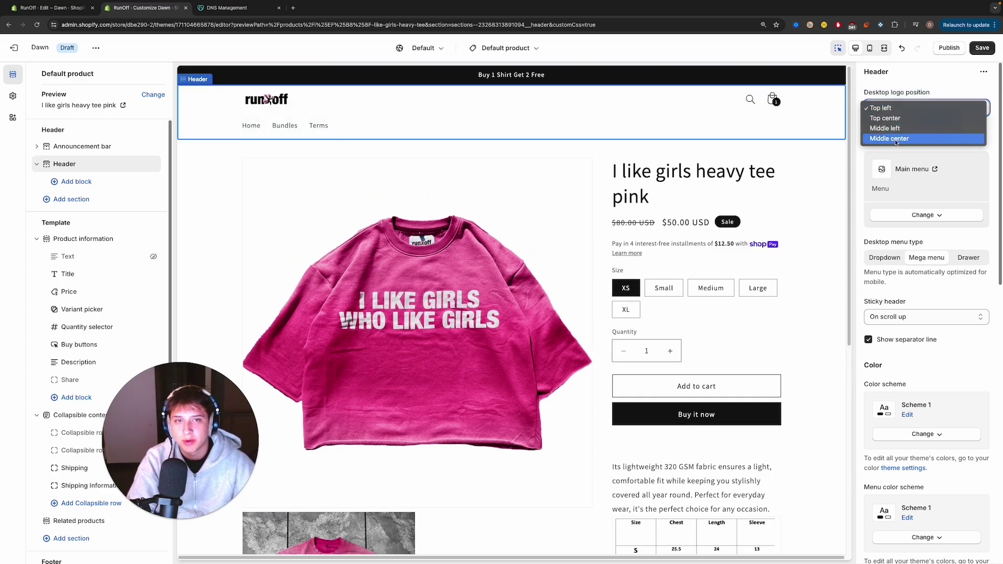
left_click(877, 133)
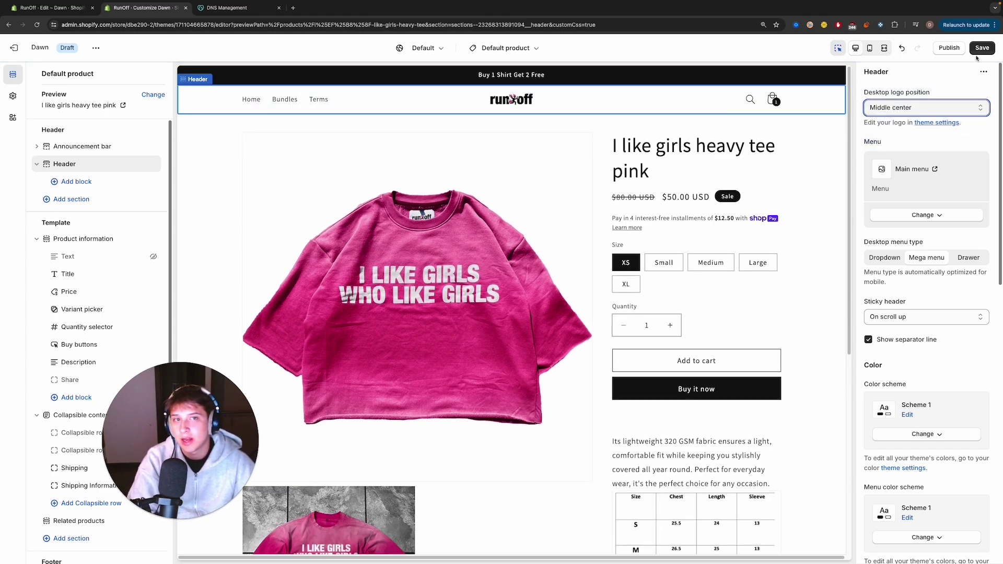
left_click(976, 52)
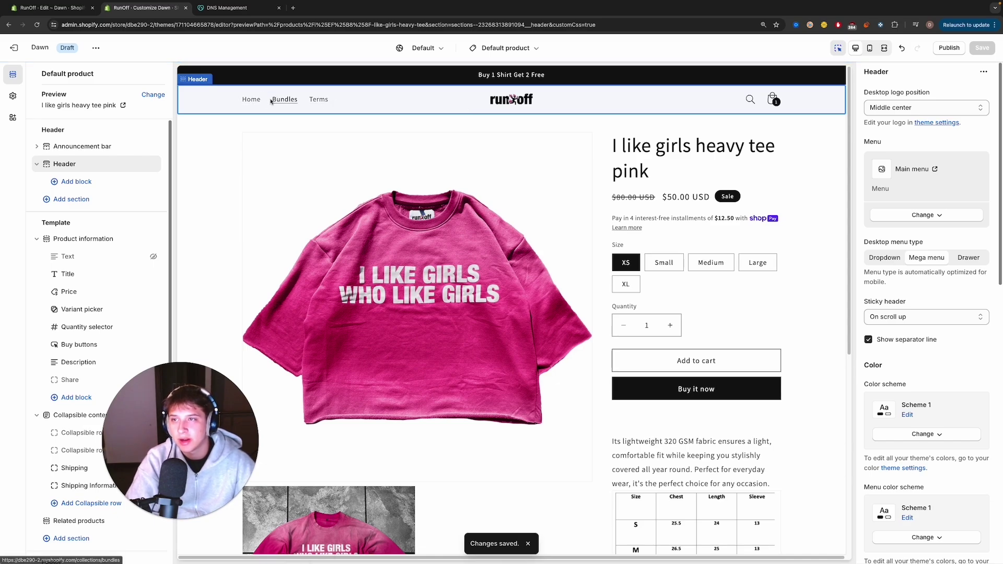
Step: Switch back to the code editor for Dawn and exit it to the Themes page
left_click(60, 13)
left_click(14, 48)
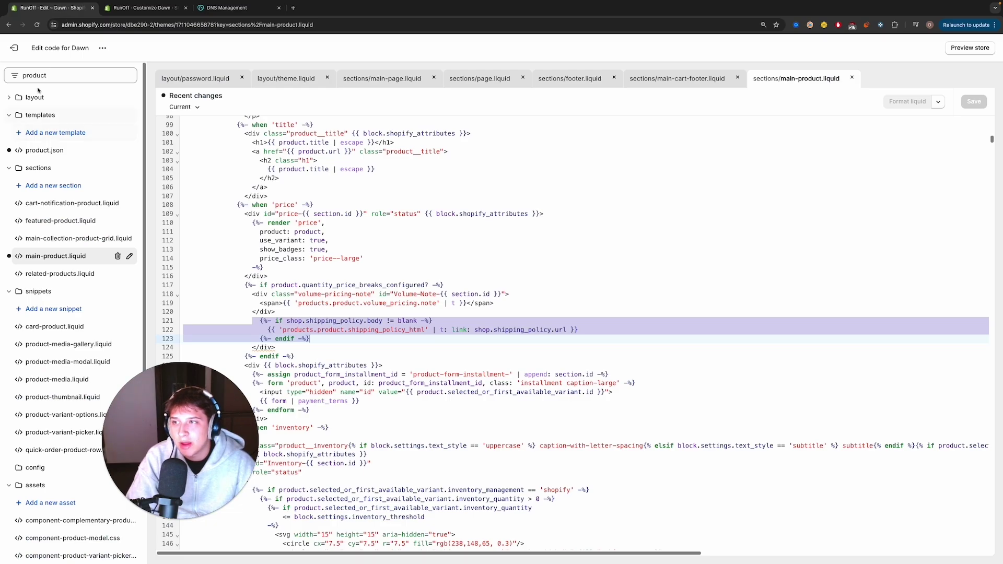
left_click_drag(189, 459, 892, 371)
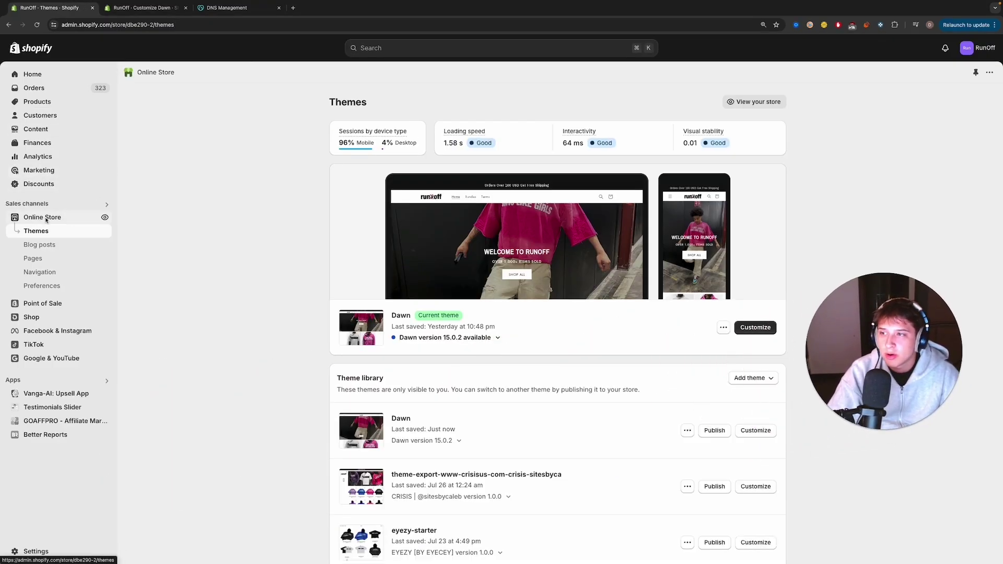
Step: Draft a new store page titled Terms with the placeholder content asdasdasidhaoshd, and leave it unsaved for the Pages list
left_click(33, 259)
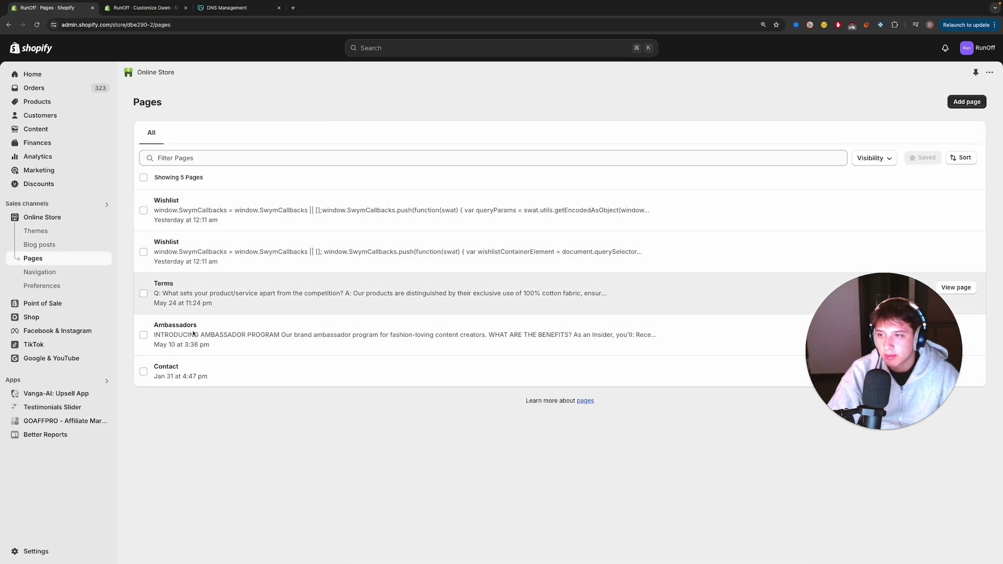
left_click(965, 103)
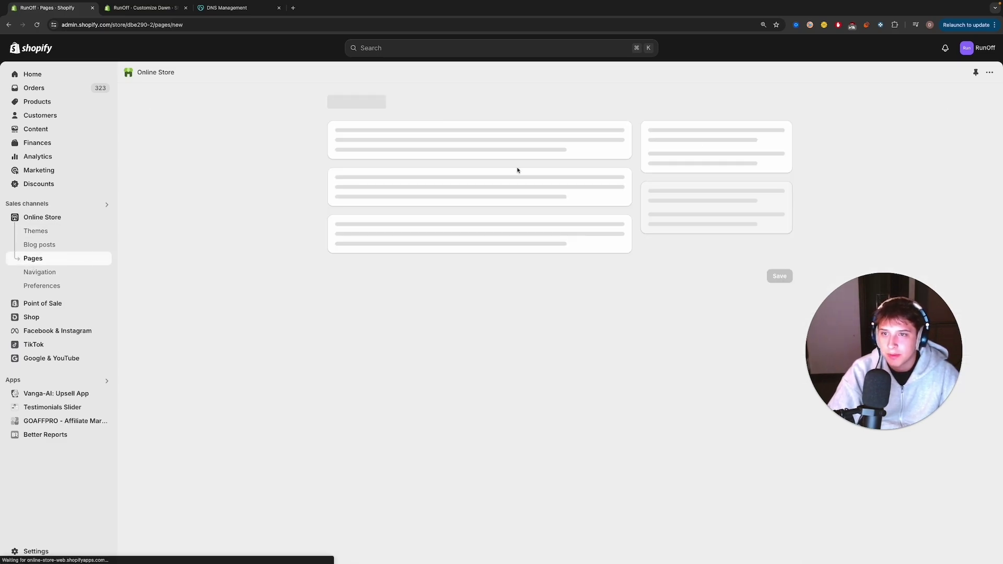
type("Terms")
left_click(402, 237)
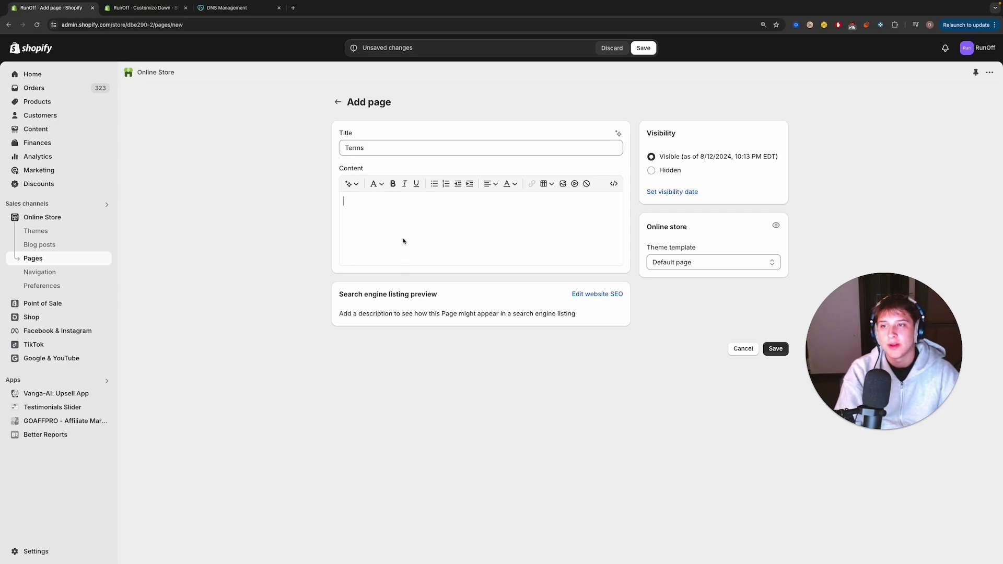
type("asdasdasidhaoshd")
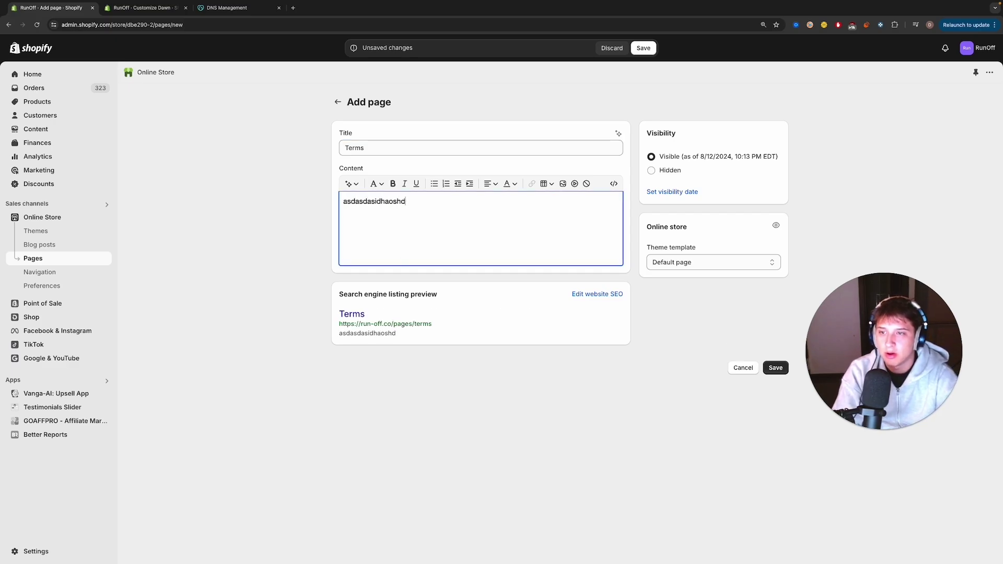
left_click(338, 101)
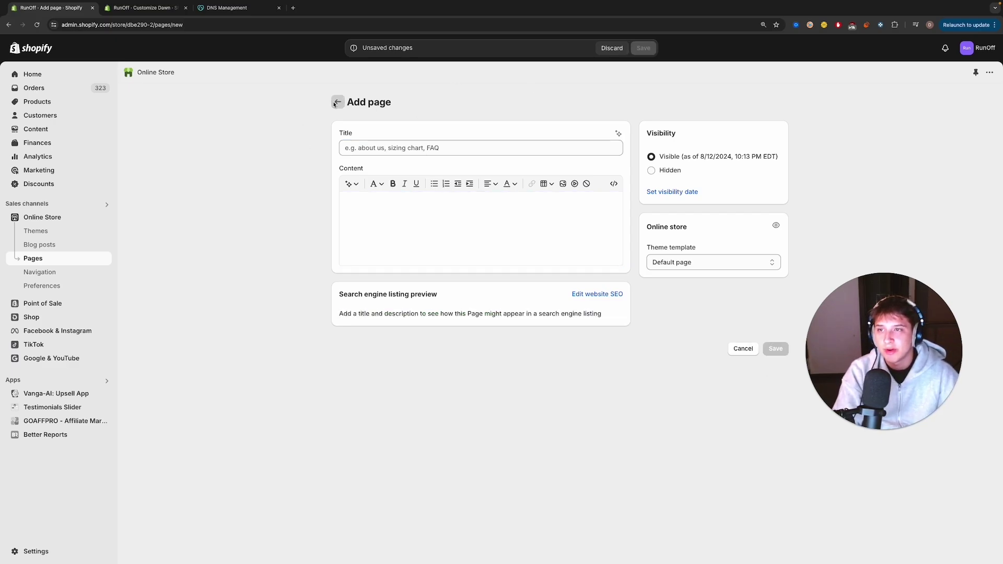
left_click(221, 284)
key("alt+Left")
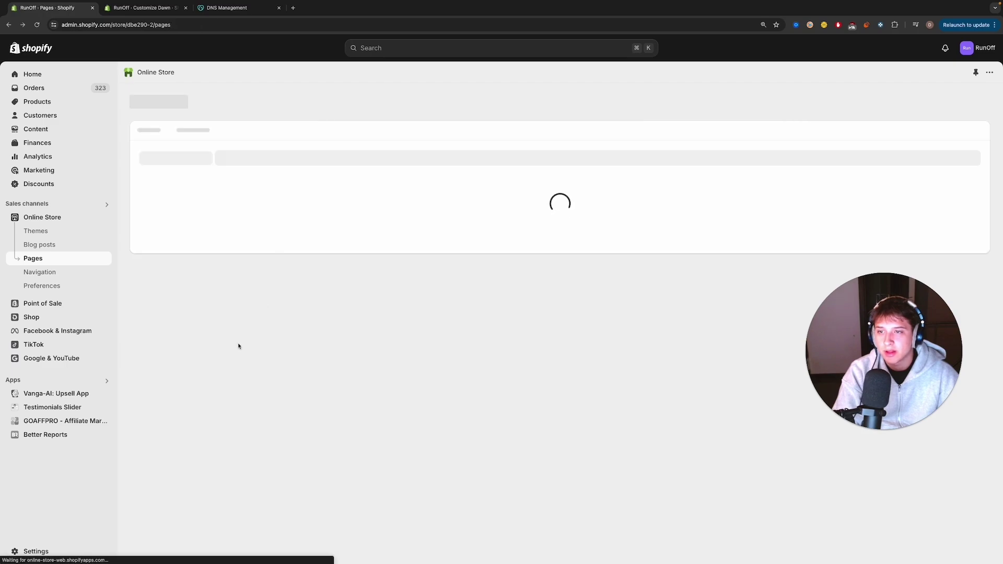
Step: View the existing Contact page's content and theme template, and return to the list of pages
left_click(206, 367)
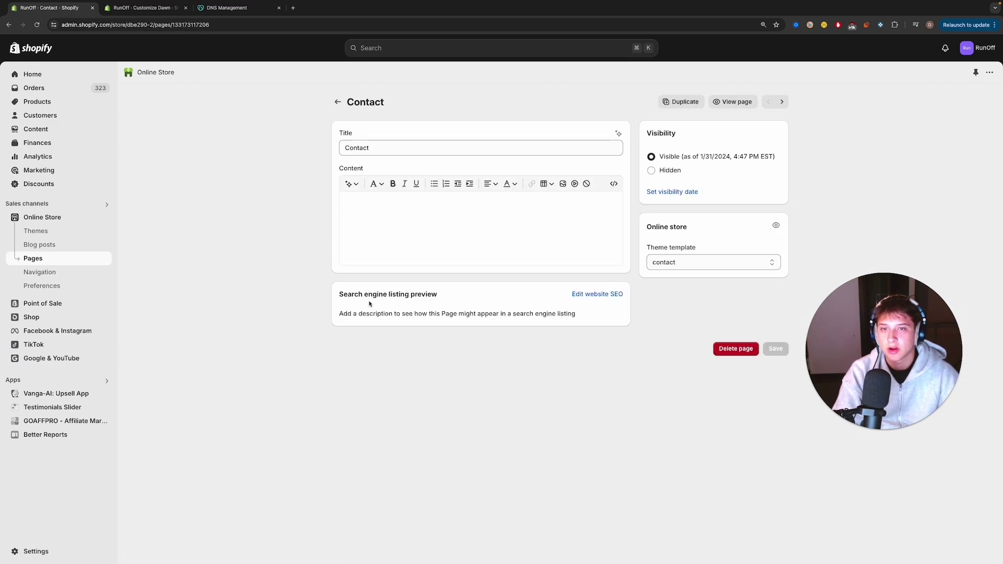
key("alt+Left")
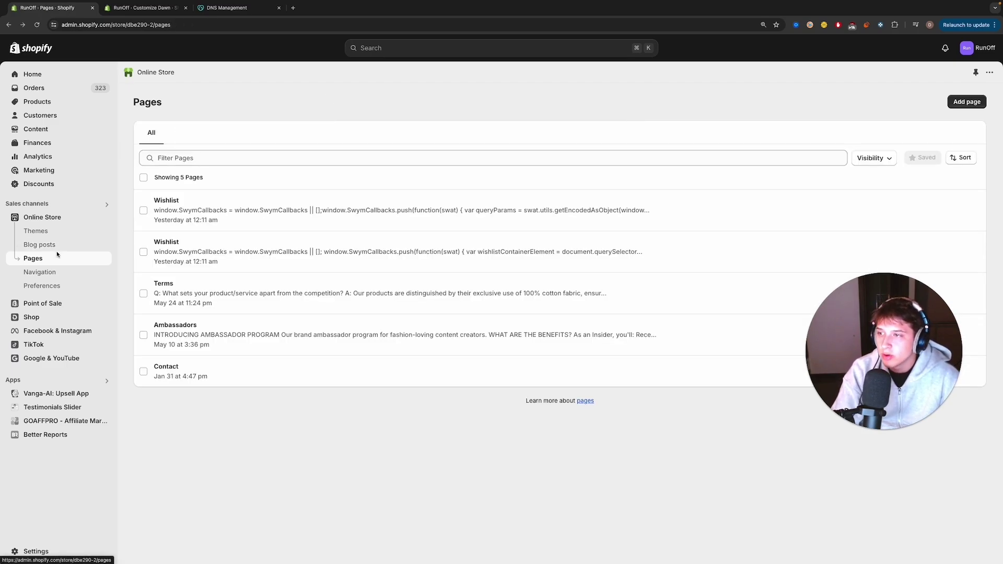
Step: Create a new navigation menu titled Menu test and save it
left_click(58, 272)
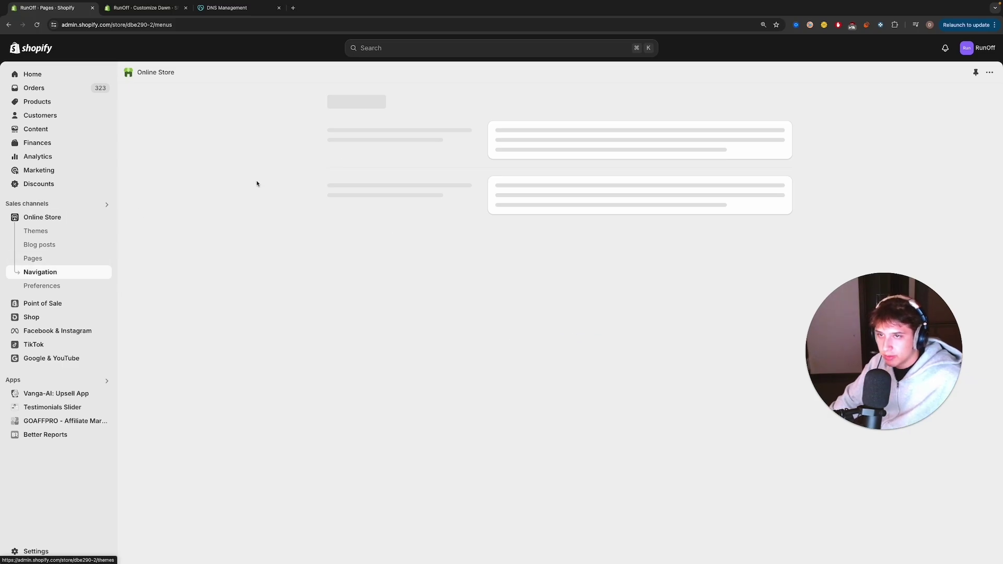
left_click(764, 133)
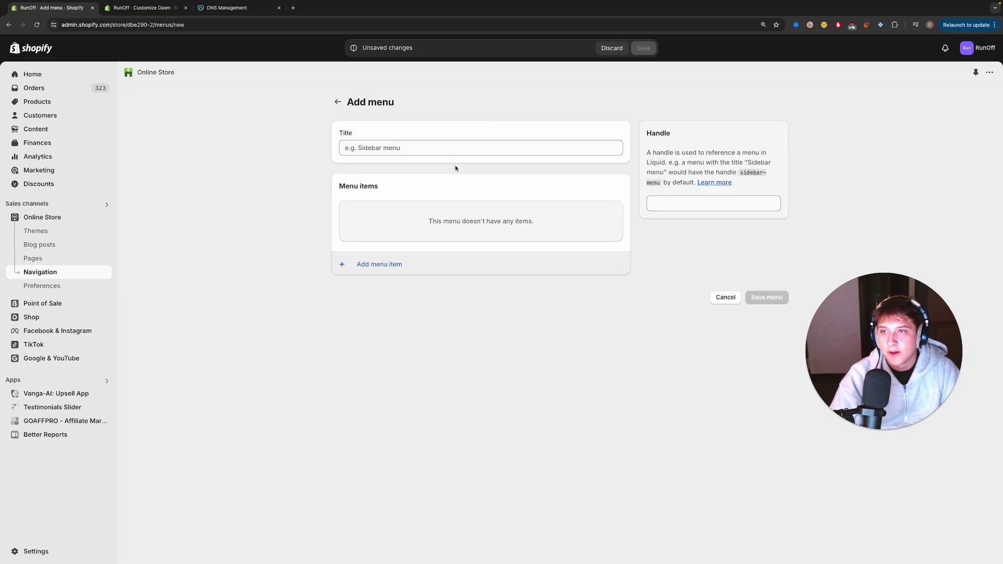
left_click(440, 154)
type("Menu test")
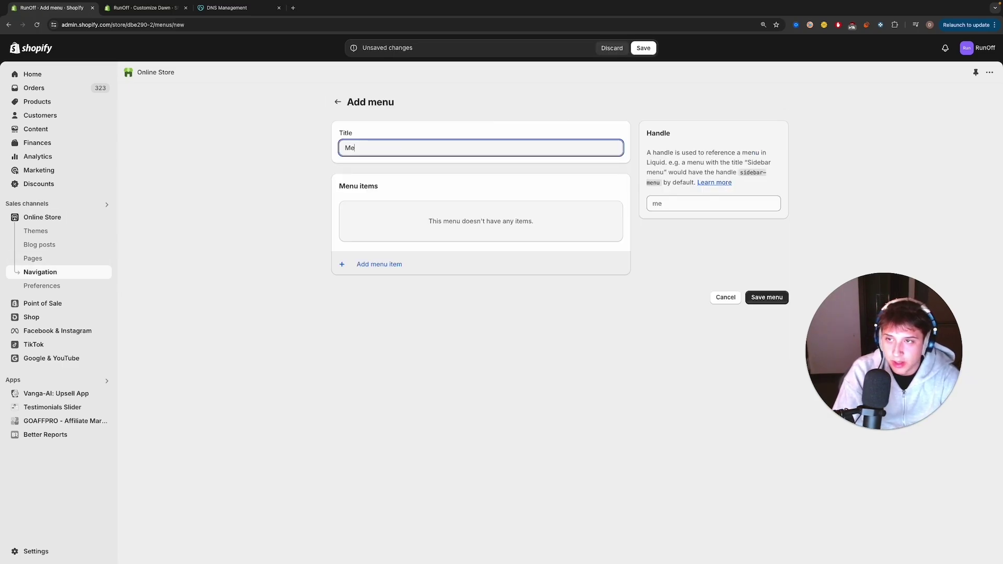
left_click(767, 297)
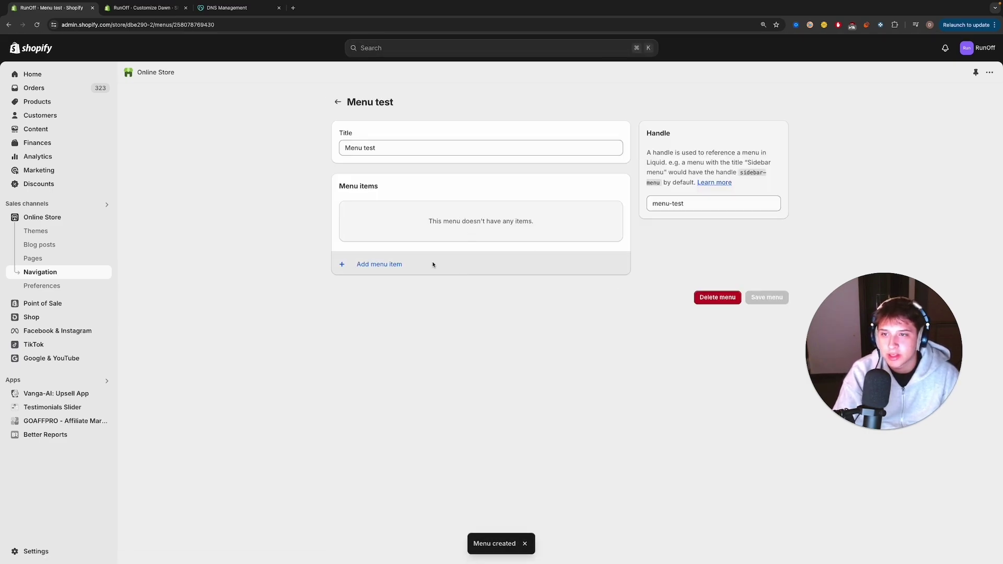
Step: Add a menu item named terms to Menu test, linked to the Terms page
left_click(398, 263)
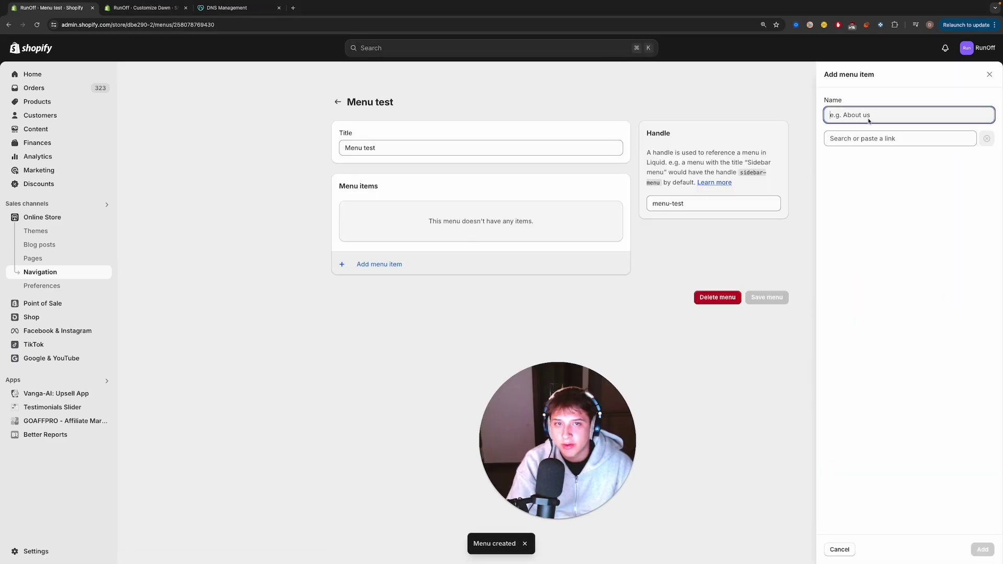
type("terms")
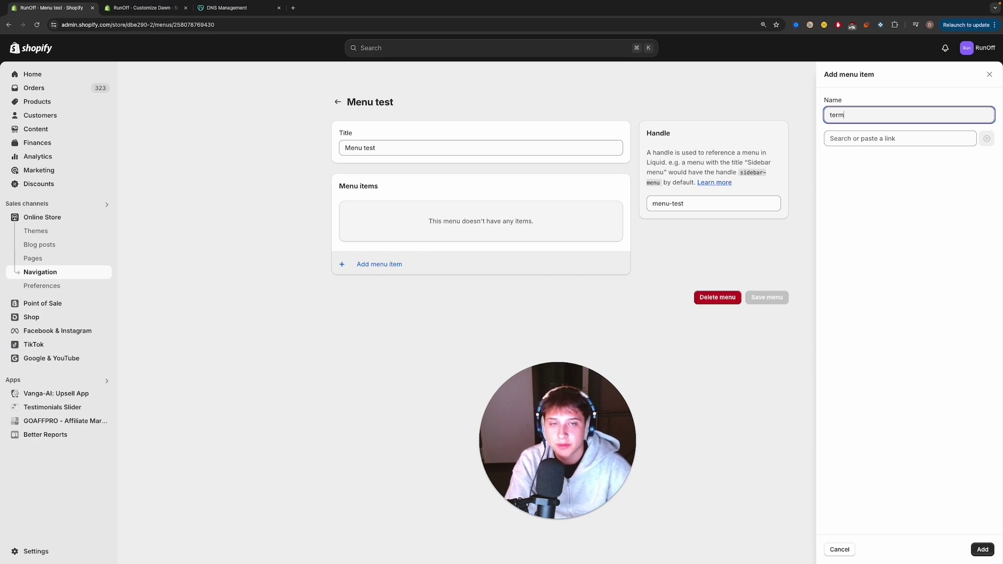
left_click(862, 138)
type("term")
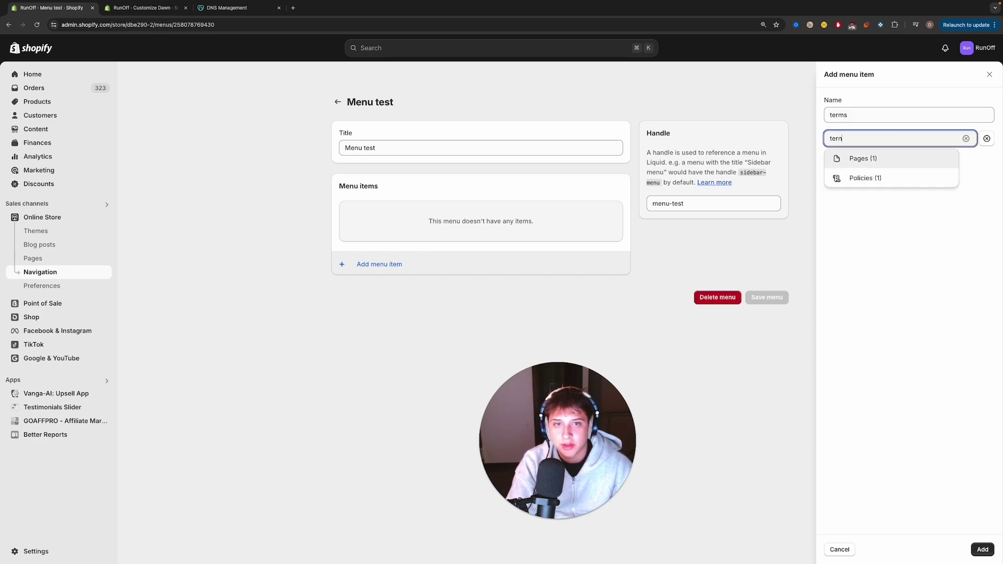
key("BackSpace")
left_click(854, 157)
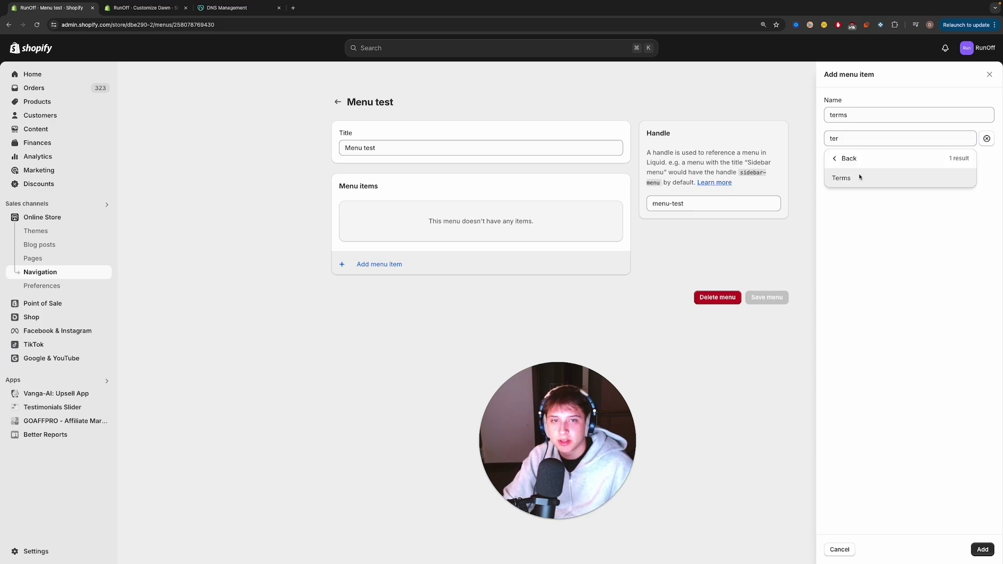
left_click(860, 177)
left_click(980, 550)
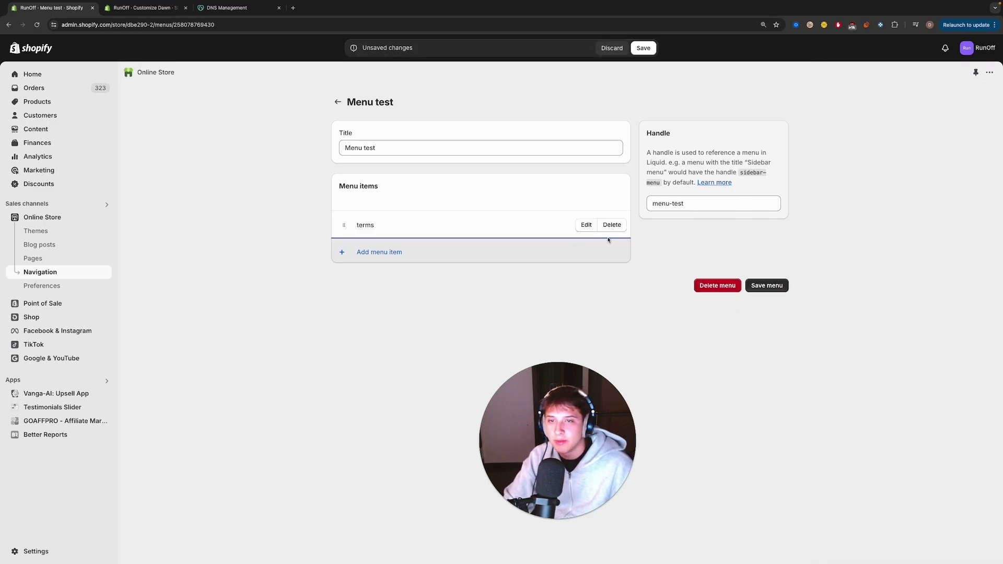
Step: Add a menu item to Menu test linked to the All Items collection
left_click(377, 252)
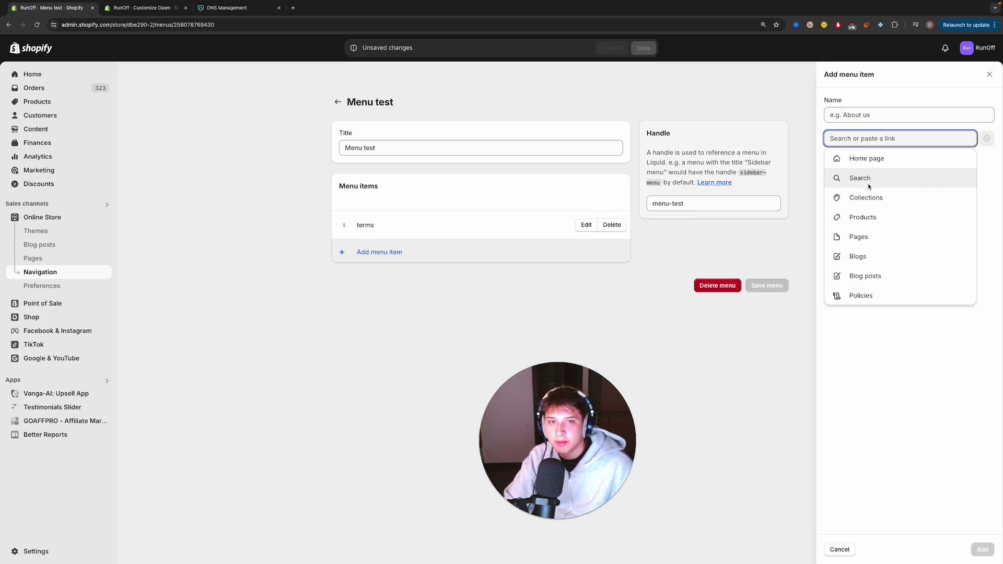
left_click(844, 198)
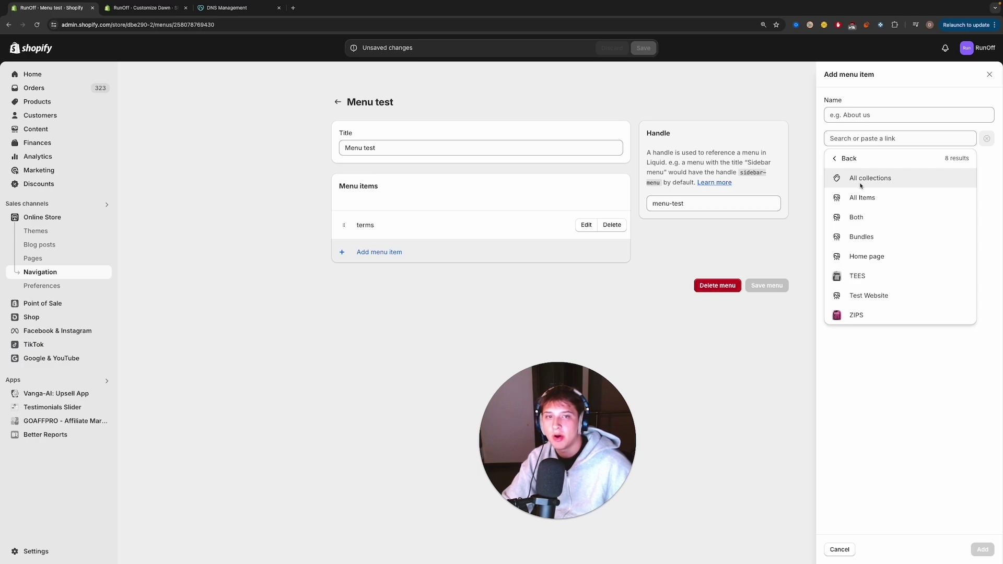
left_click(862, 197)
left_click(976, 547)
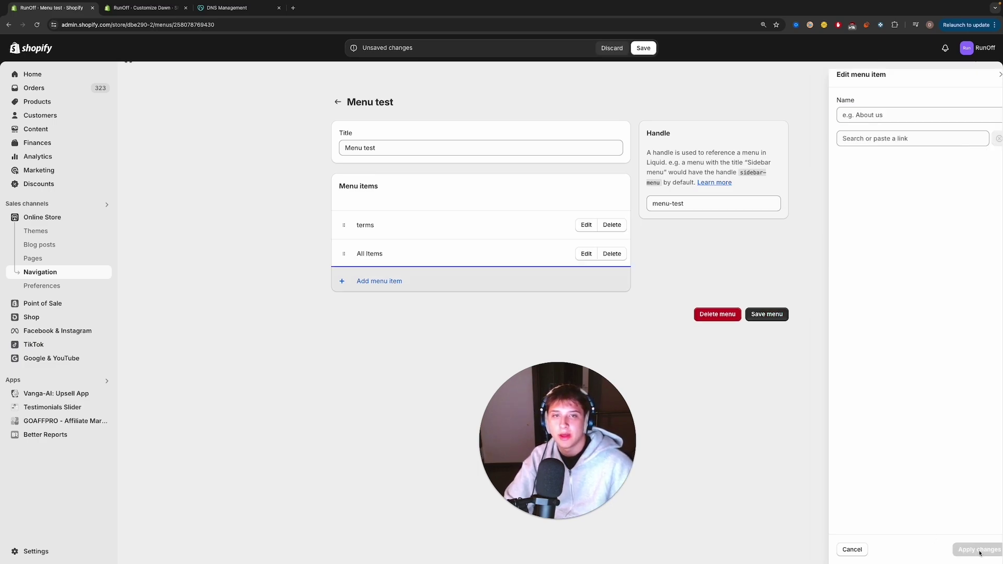
Step: Look through the link types for another menu item, and leave Menu test without saving its added items
left_click(853, 137)
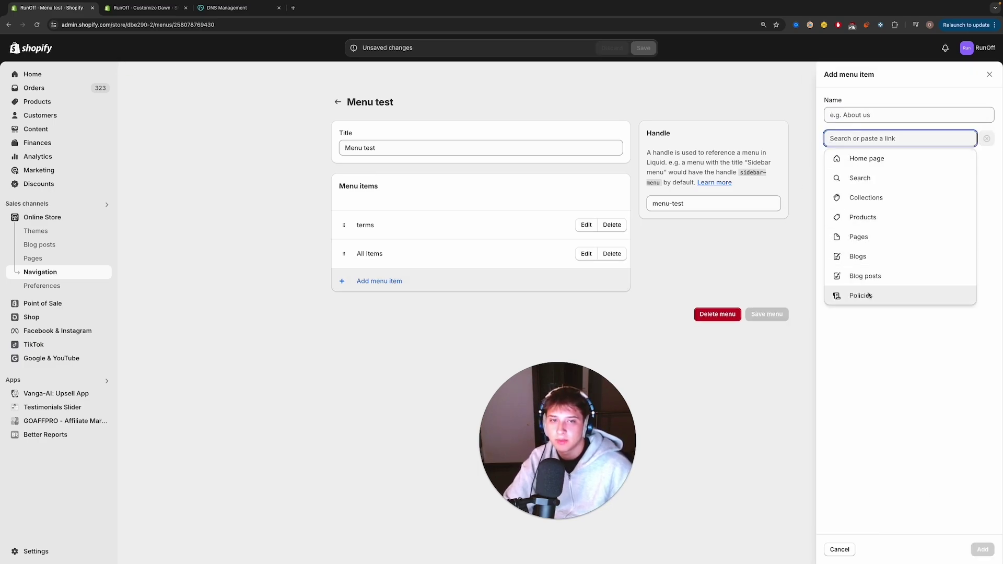
left_click(310, 95)
left_click(338, 102)
left_click(621, 324)
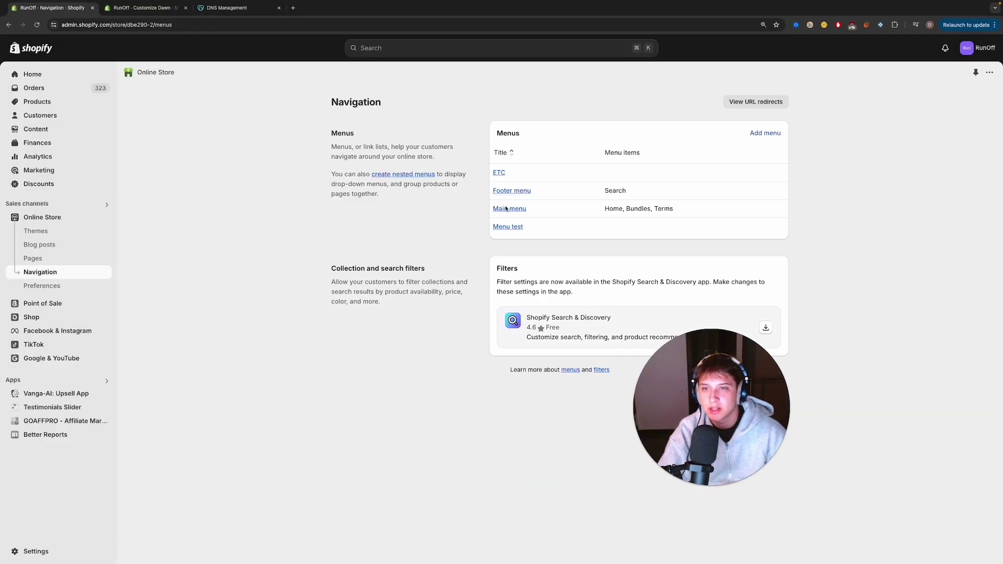
Step: Open the Main menu and examine which link its Home item uses
left_click(509, 209)
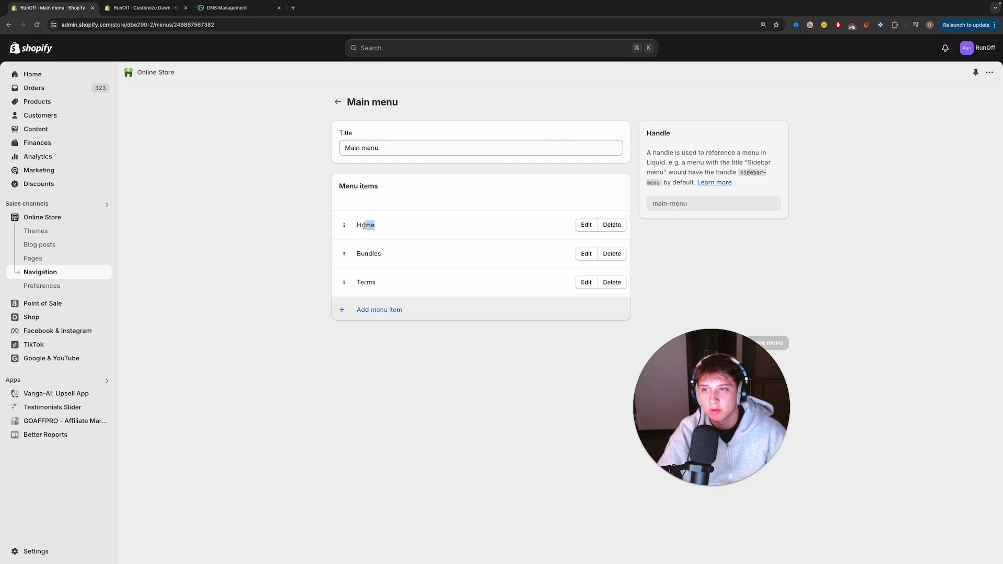
left_click(524, 225)
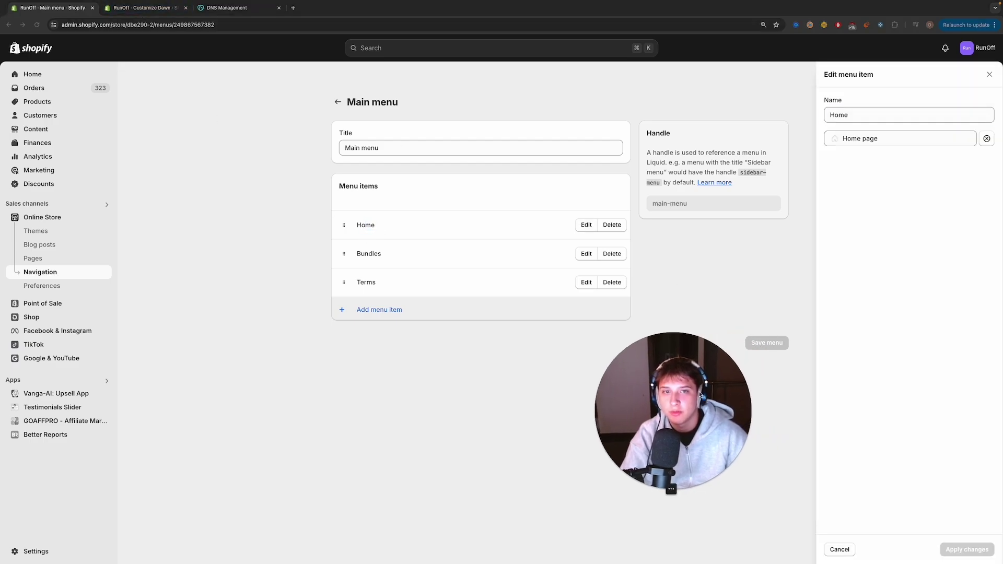
left_click(908, 139)
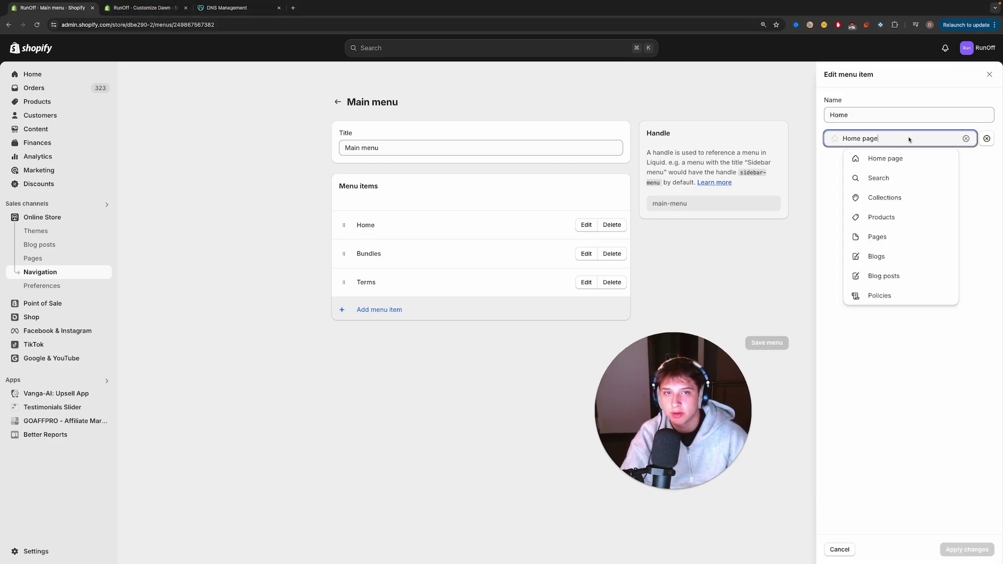
left_click(529, 244)
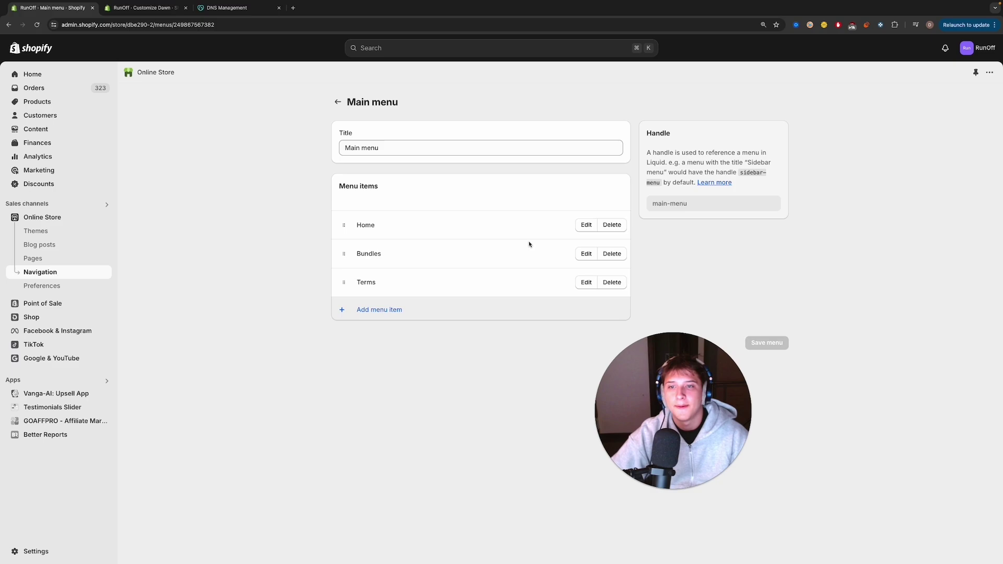
Step: Examine the collection link of the Main menu's Bundles item and close it unchanged
left_click(579, 255)
left_click(865, 136)
left_click(884, 203)
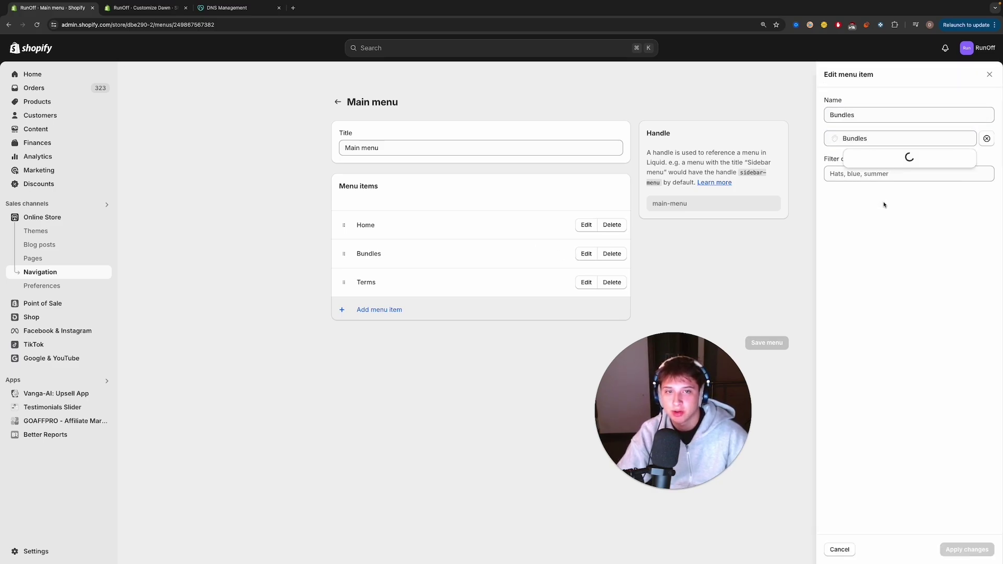
left_click(802, 282)
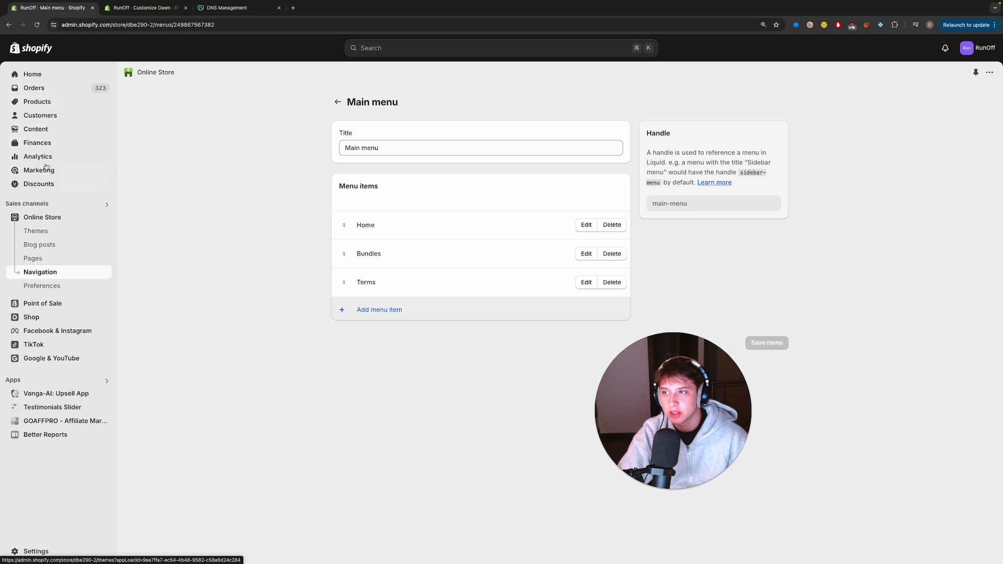
Step: Open the product collections list and view the Bundles collection
left_click(39, 102)
left_click(40, 116)
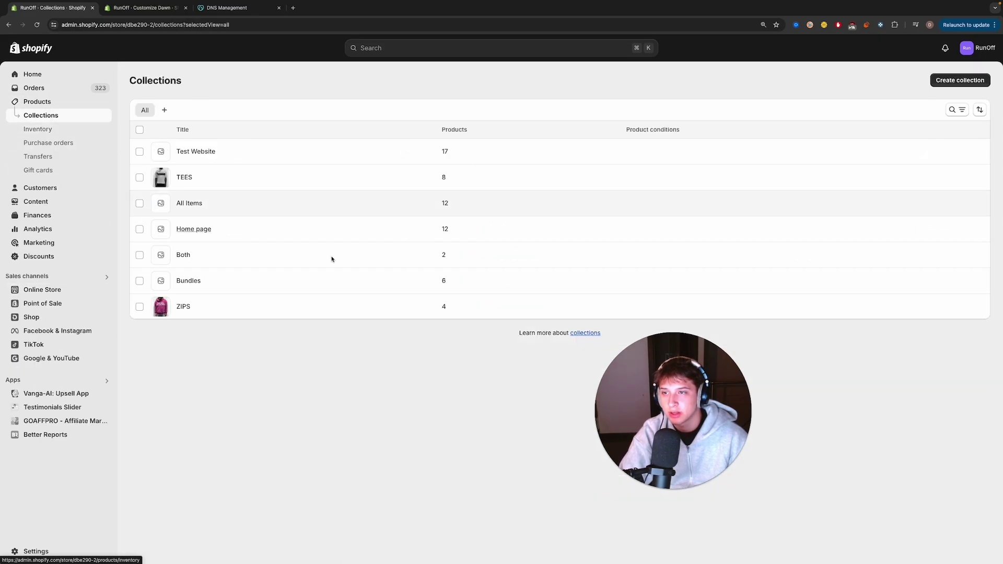
left_click(192, 281)
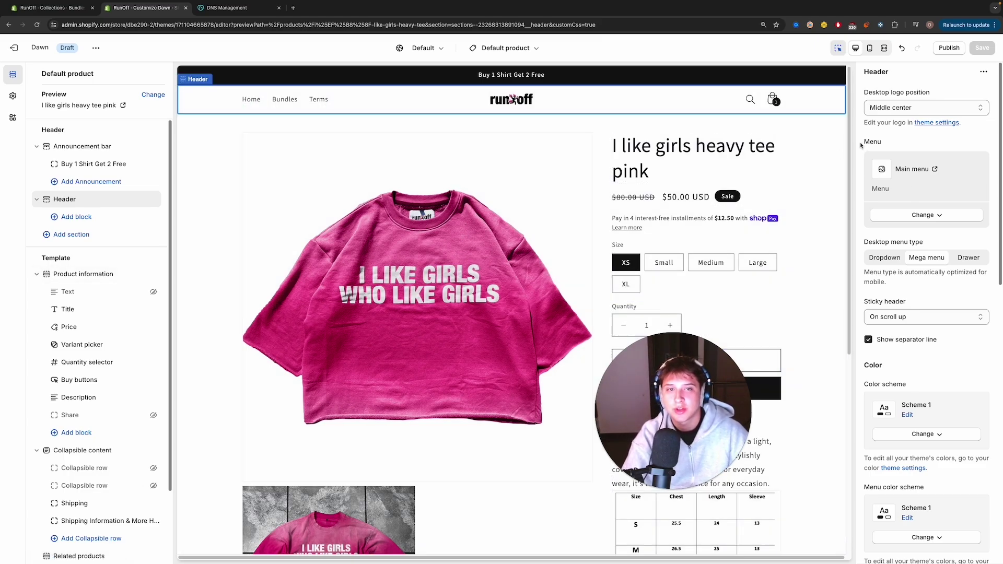
Step: Try Menu test as the header's menu in the theme editor, and revert the selection to Main menu
left_click(926, 214)
left_click(924, 233)
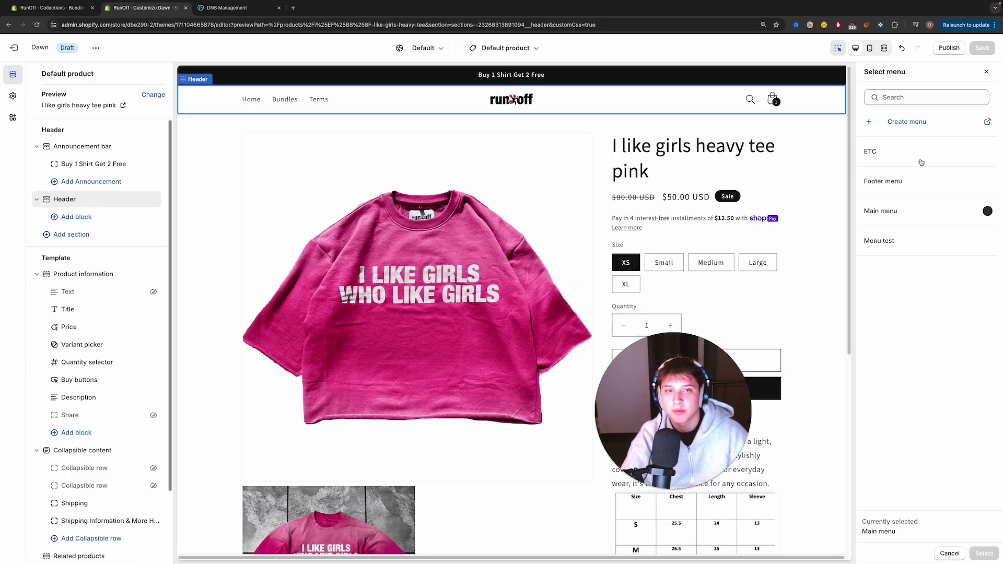
left_click(917, 241)
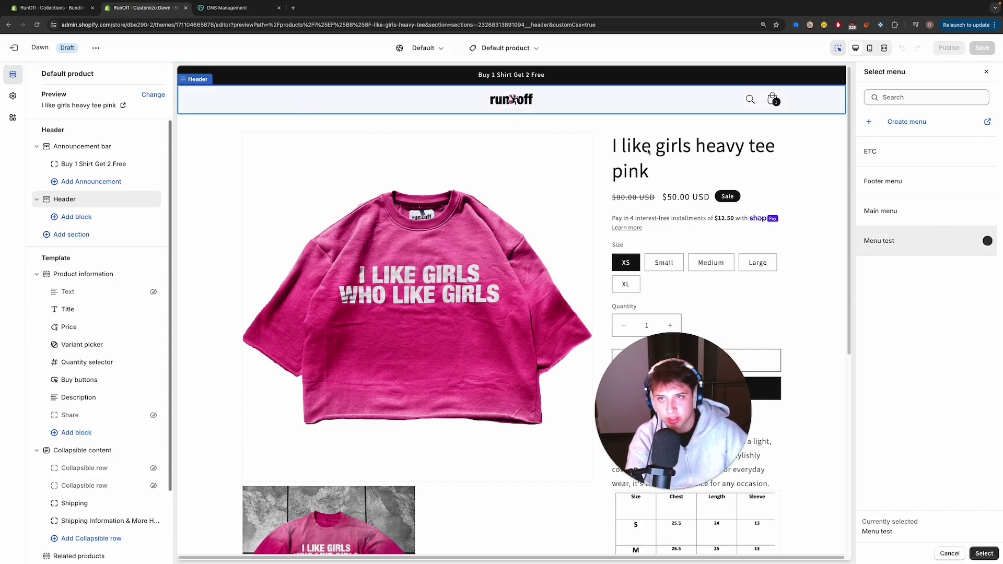
left_click(888, 211)
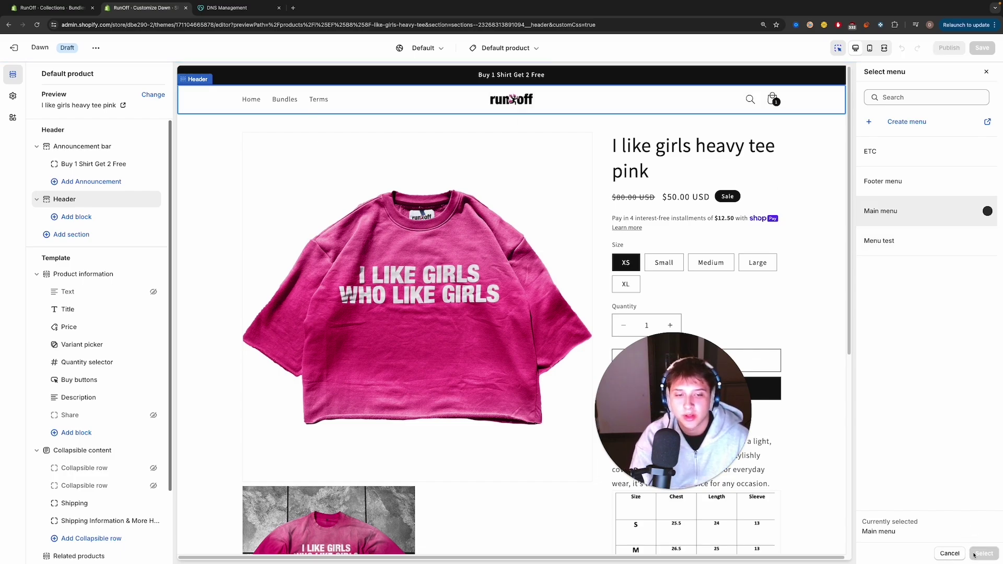
left_click(949, 553)
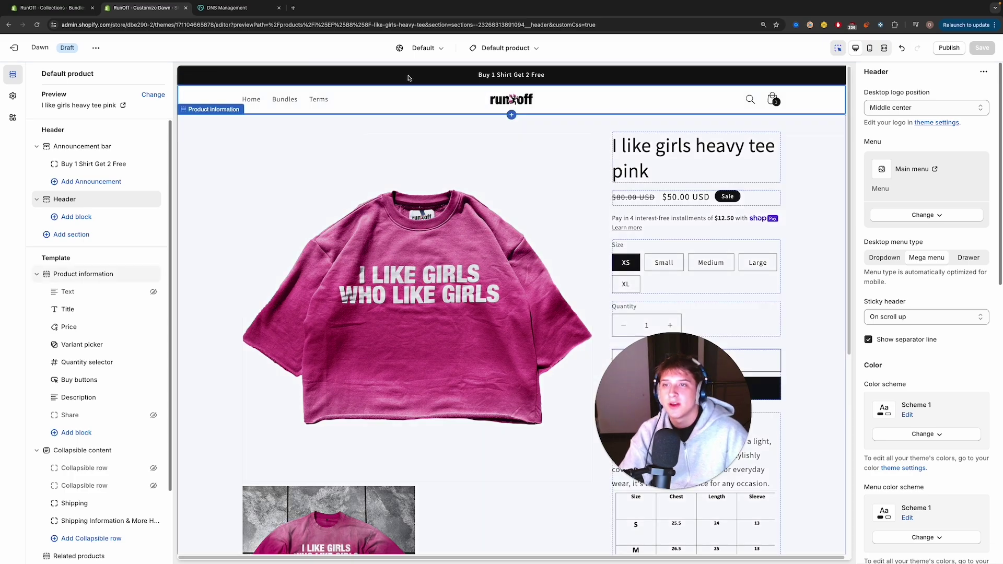
Step: Open the theme settings and preview the home page down to its Best Sellers section in mobile view
left_click(13, 95)
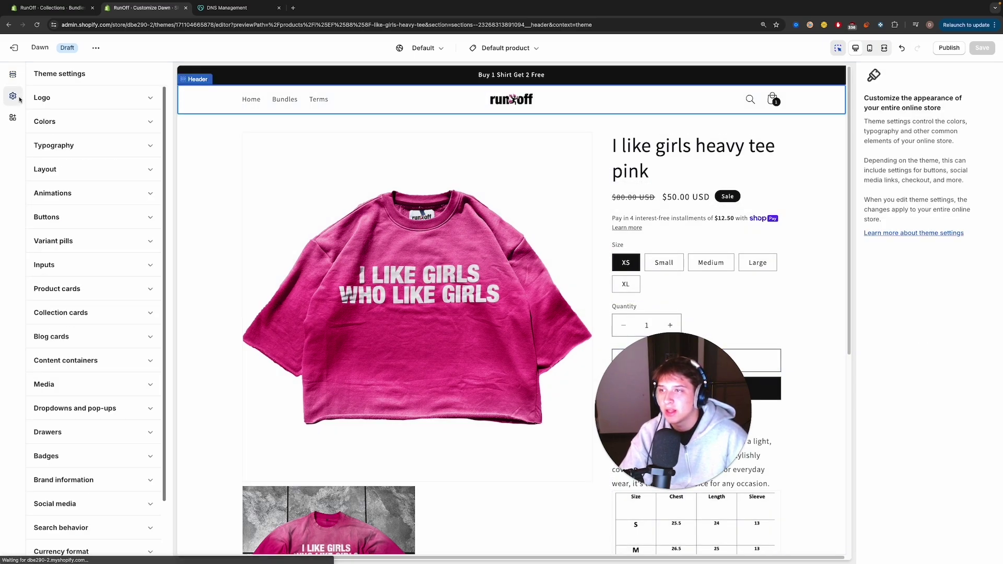
left_click(515, 105)
scroll(510, 313, "down", 5)
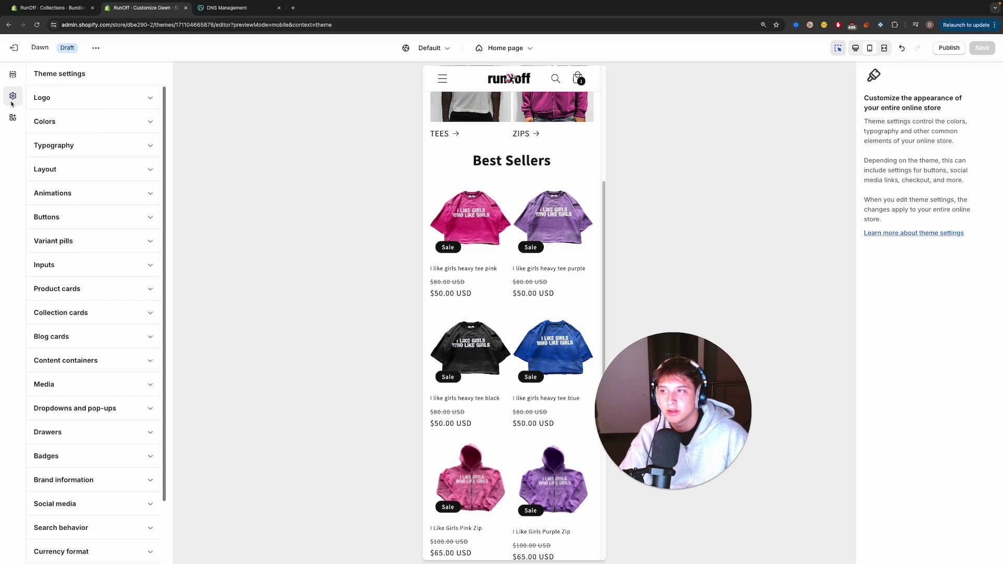
Step: Search the typography settings' heading fonts for "hel" and choose Helvetica
left_click(65, 143)
left_click(94, 237)
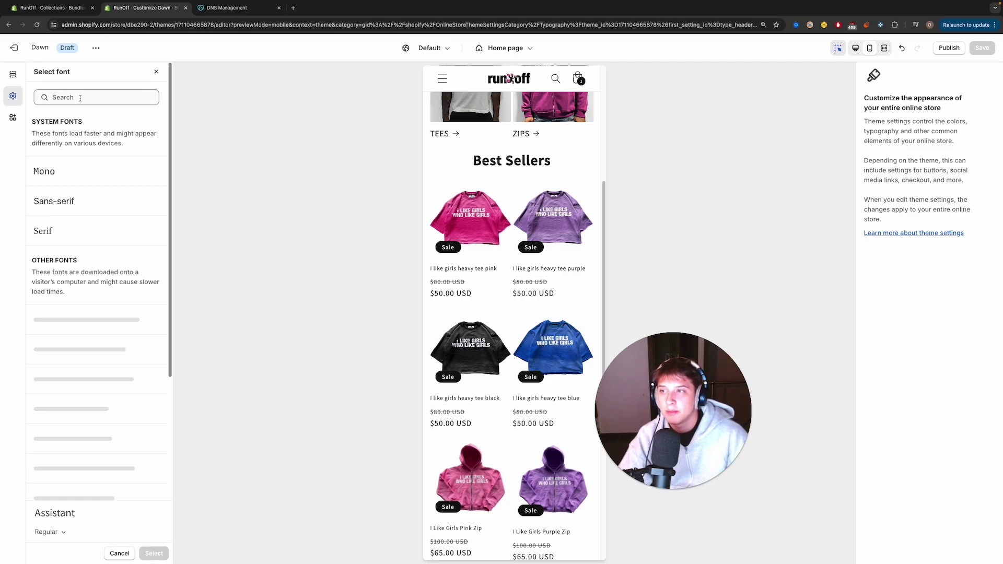
left_click(79, 99)
scroll(80, 100, "down", 1)
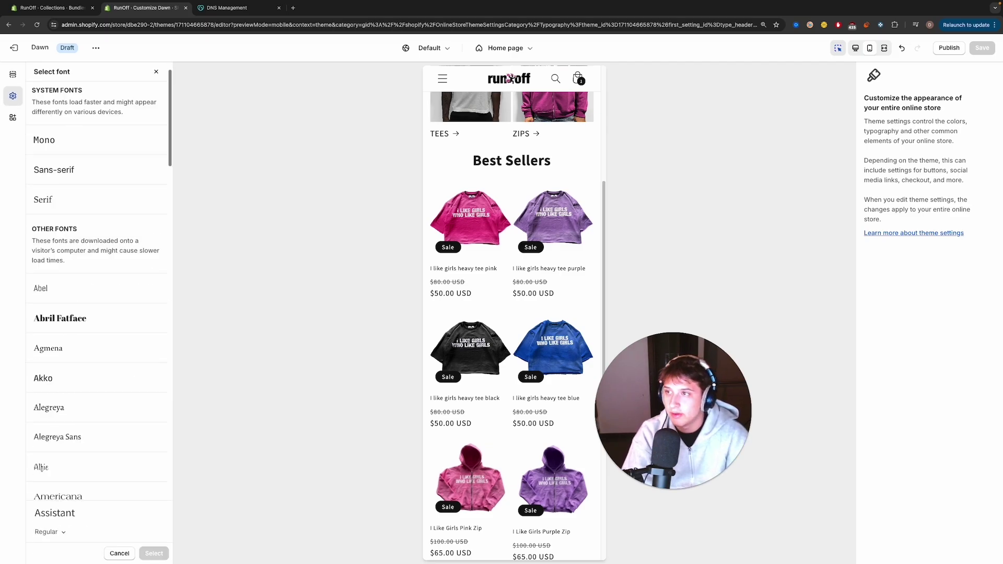
type("hel")
left_click(74, 188)
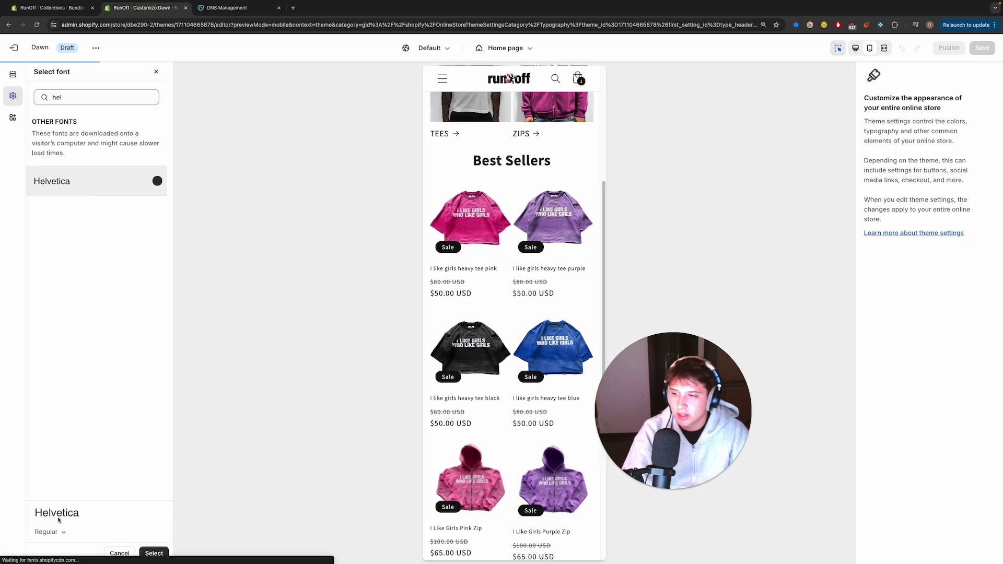
Step: Try the Black weight for the Helvetica headings, then apply the Bold weight
left_click(50, 532)
left_click(46, 502)
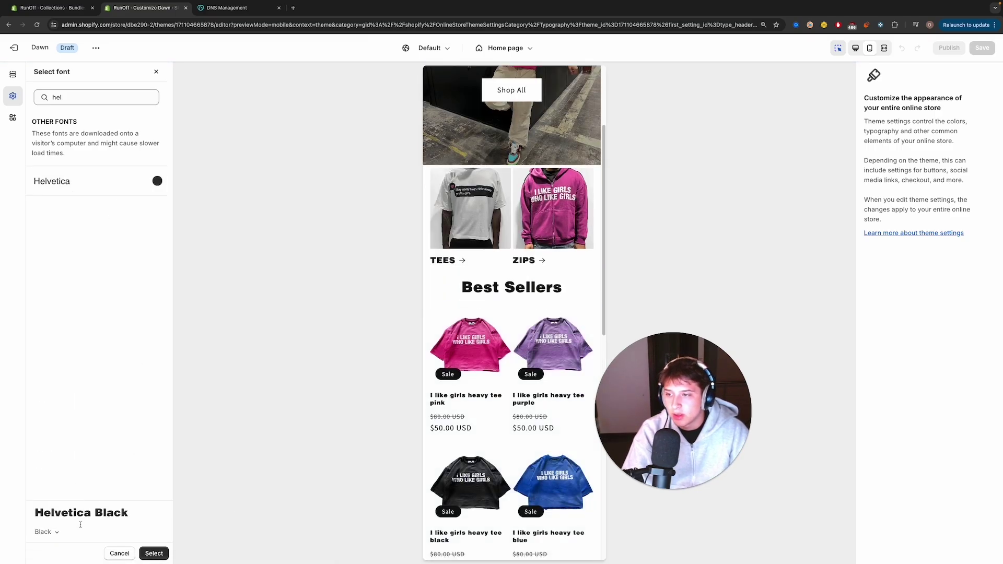
left_click(56, 532)
left_click(47, 465)
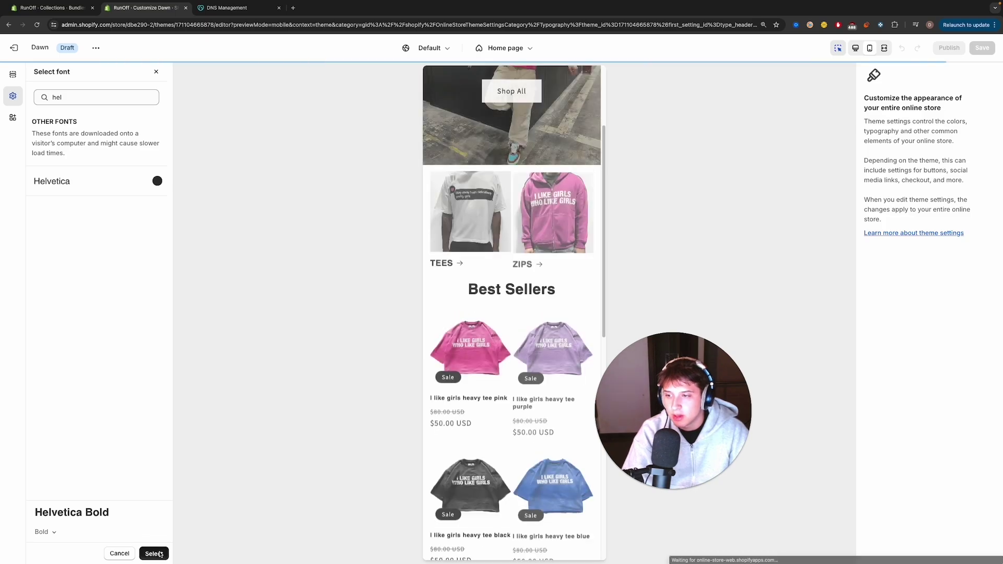
left_click(153, 554)
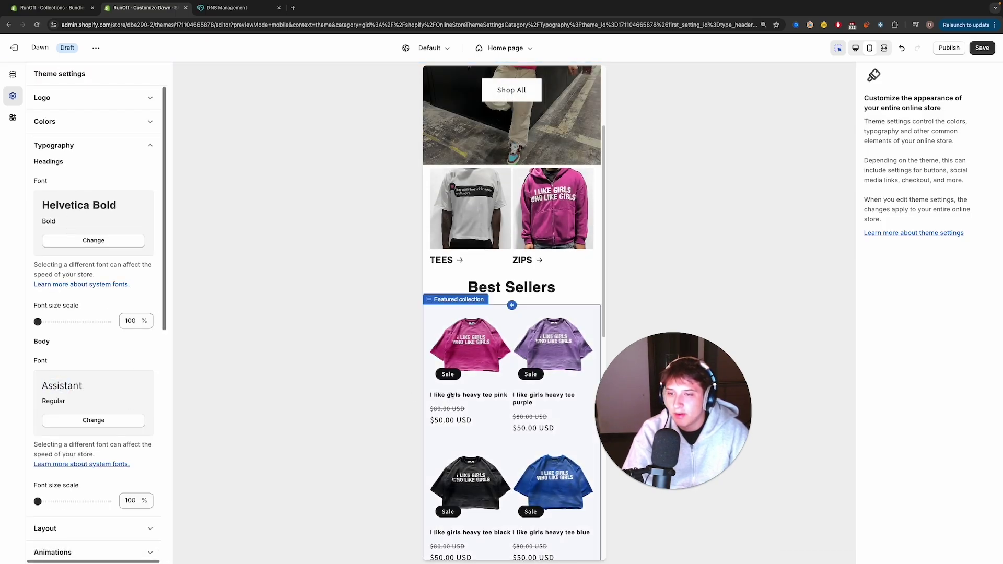
Step: Review the new heading font in the featured collection and on the black heavy tee's product page
left_click(463, 374)
scroll(467, 314, "down", 3)
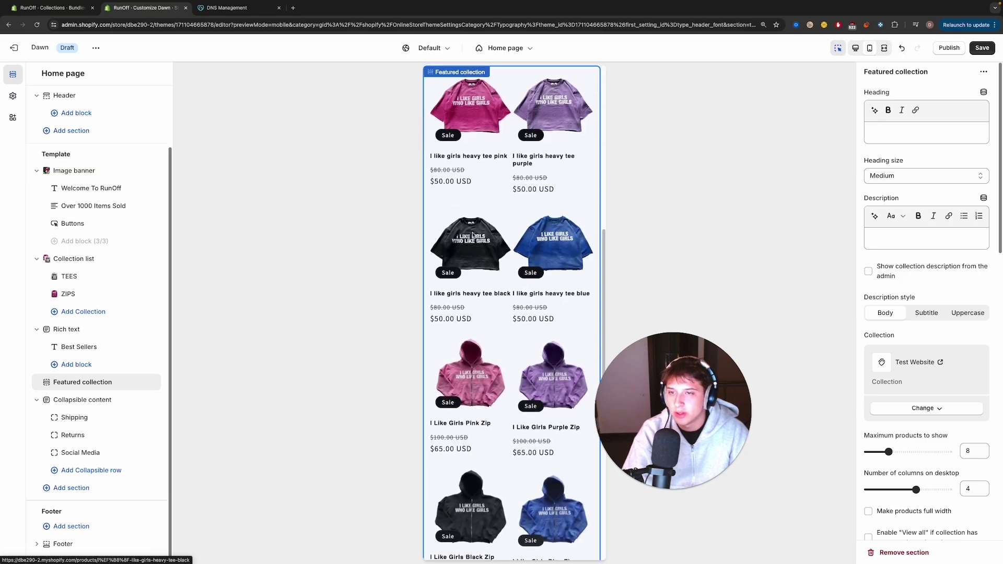
left_click(472, 232)
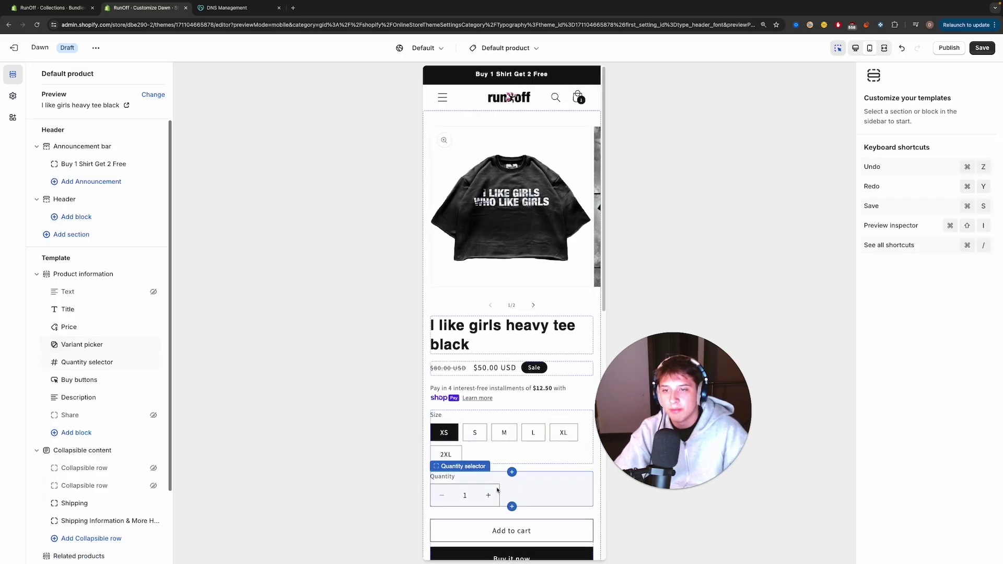
Step: Set the theme's body font to Antique Olive and save the changes
left_click(12, 96)
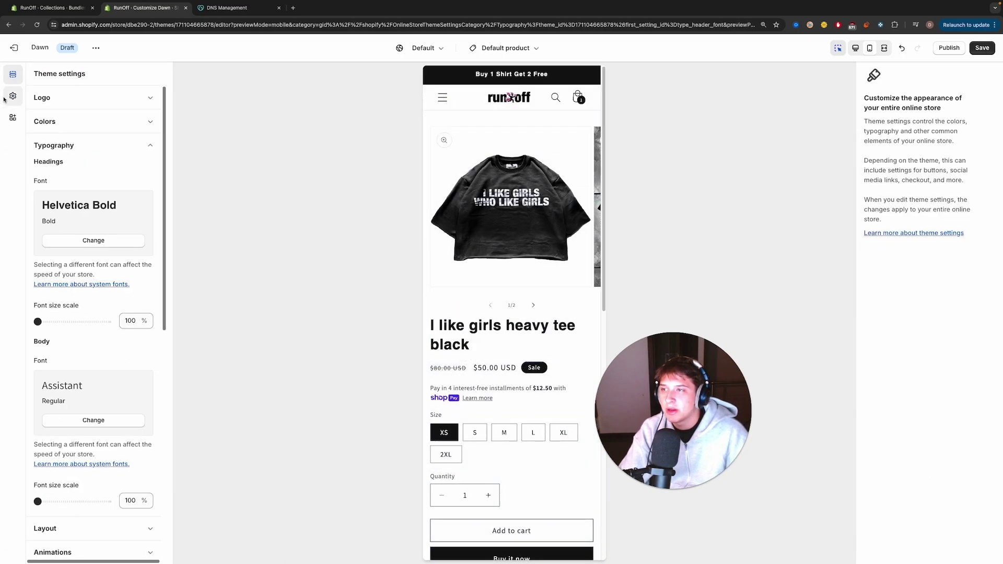
left_click(76, 419)
scroll(99, 365, "down", 10)
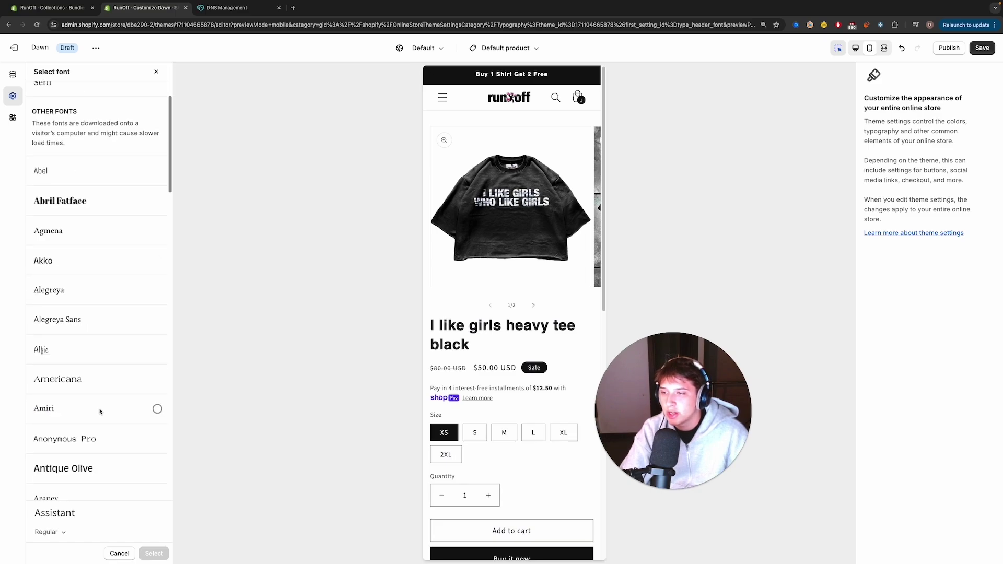
left_click(77, 311)
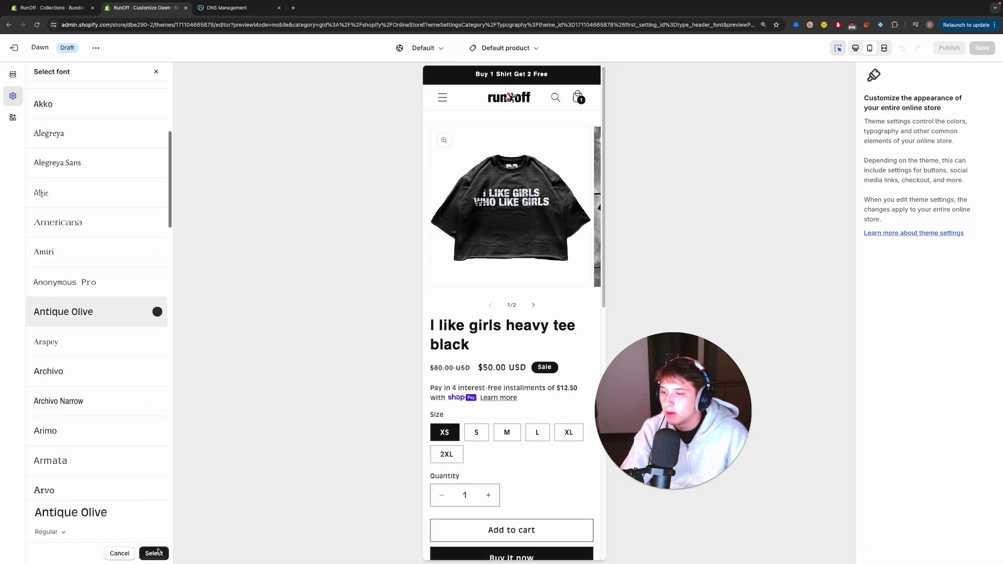
left_click(154, 553)
Step: Return the preview to the home page and review the fonts across its sections
left_click(509, 107)
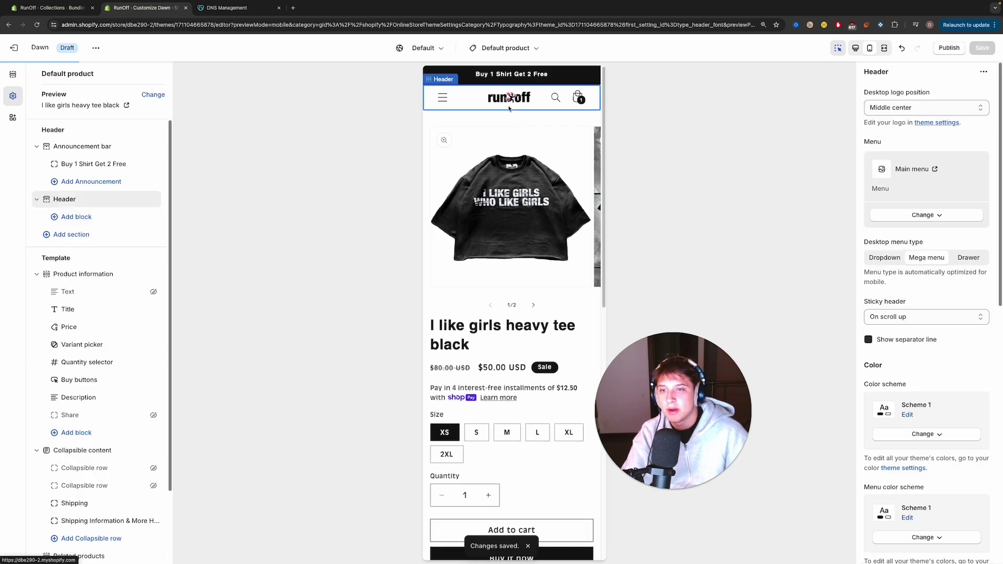
left_click(509, 97)
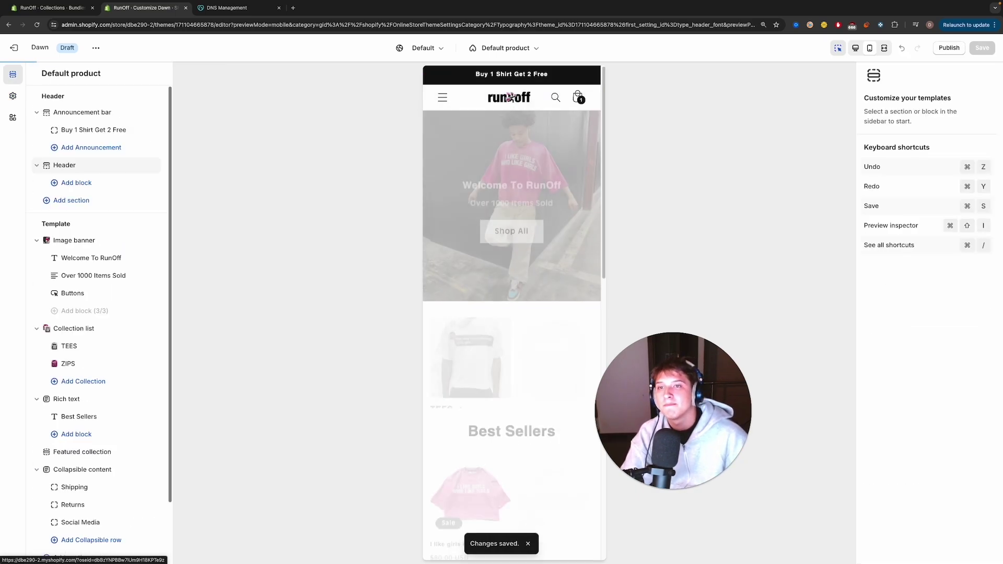
scroll(509, 340, "down", 15)
scroll(563, 295, "up", 10)
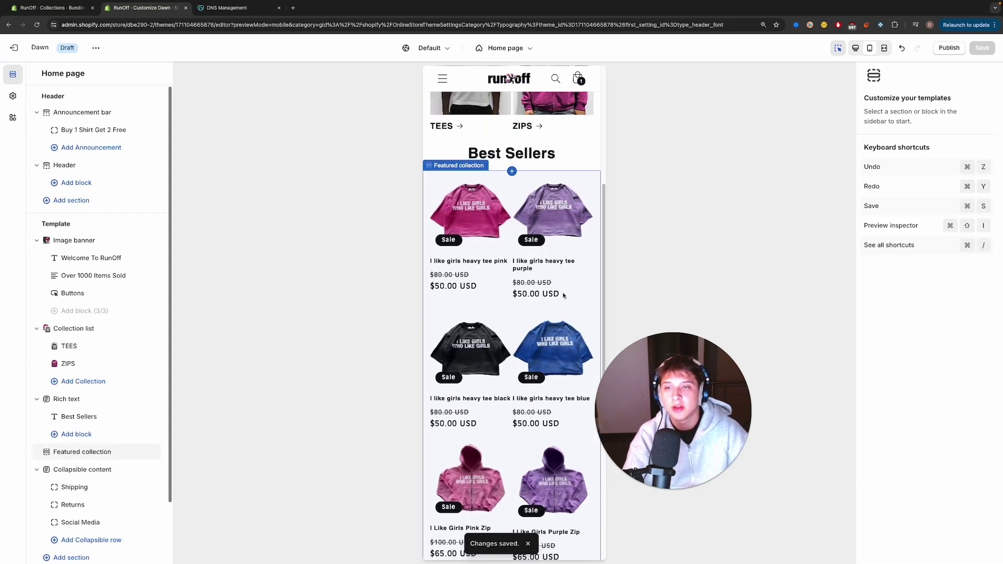
scroll(563, 295, "up", 5)
Step: Collapse the typography settings and open the theme's Cart settings
left_click(12, 95)
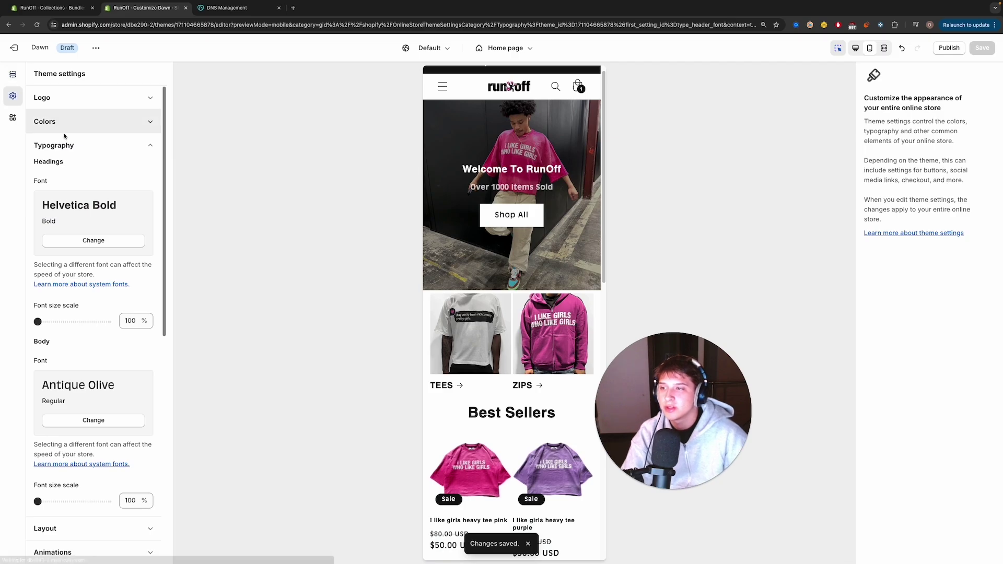
left_click(70, 150)
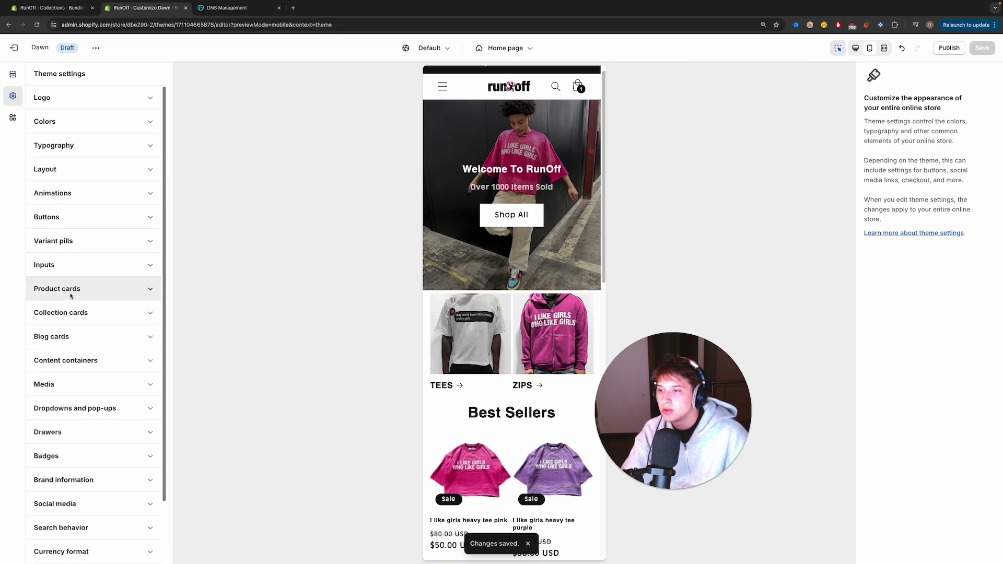
scroll(69, 360, "down", 3)
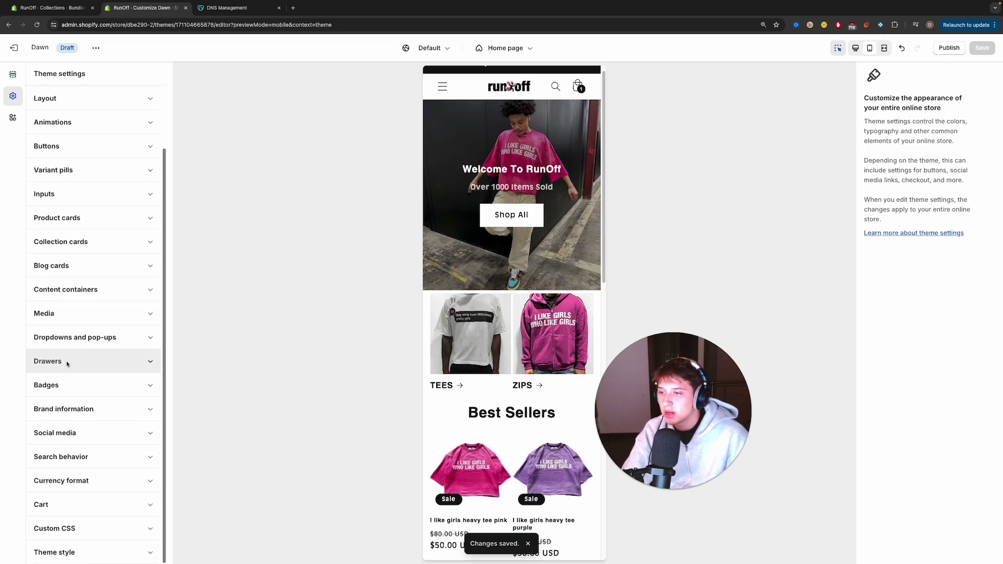
left_click(67, 505)
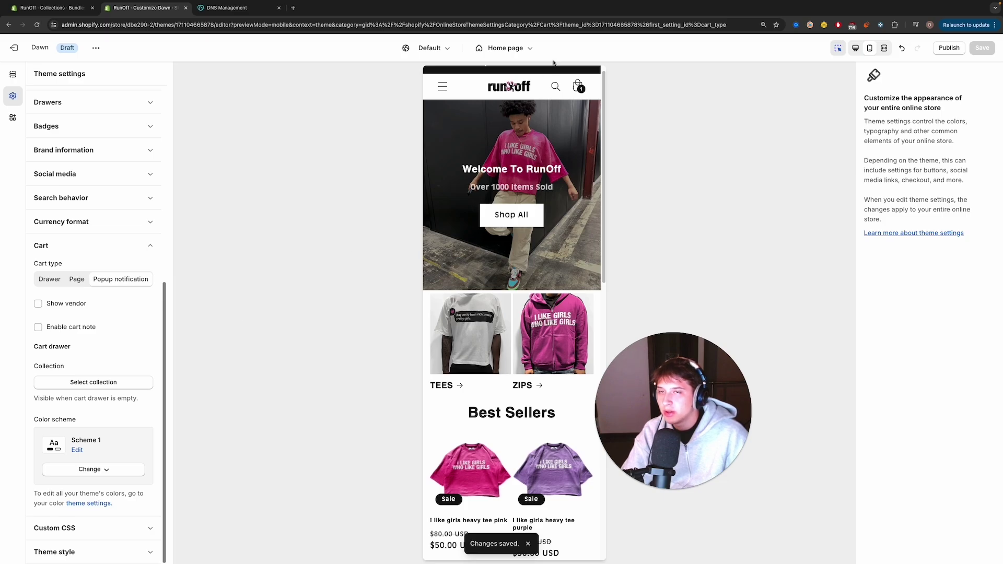
Step: Search the online store's templates for "checkout", cancel the search and collapse the Cart settings
left_click(515, 48)
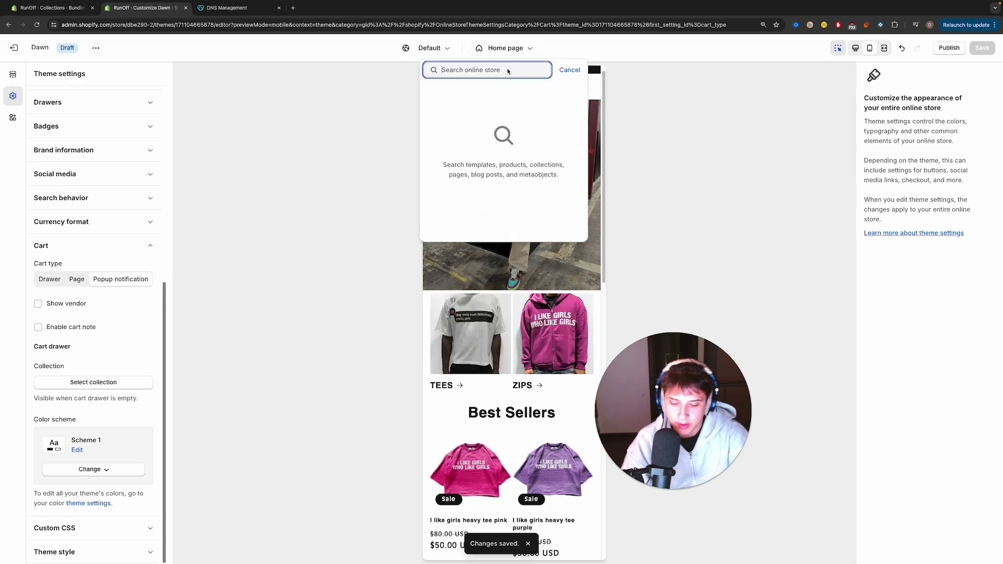
type("checkout")
key("Escape")
left_click(105, 247)
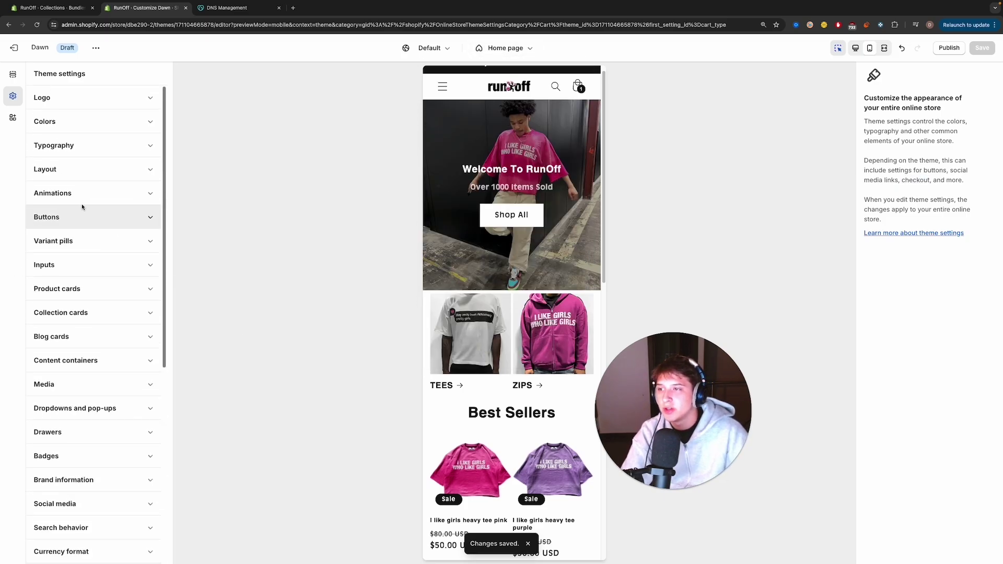
Step: Open the black heavy tee's product page in the preview and proceed to the checkout page
left_click(474, 463)
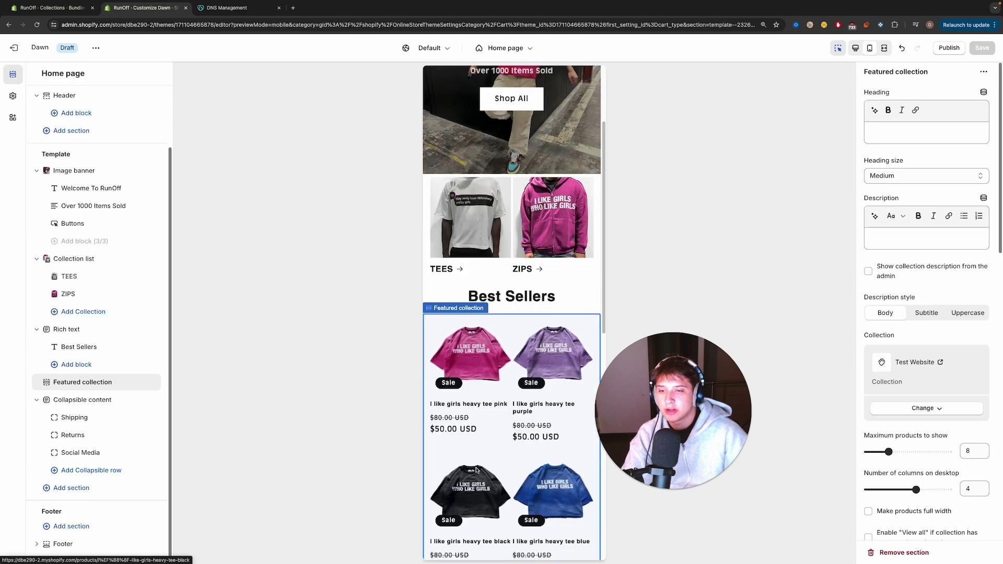
left_click(477, 261)
scroll(517, 261, "down", 5)
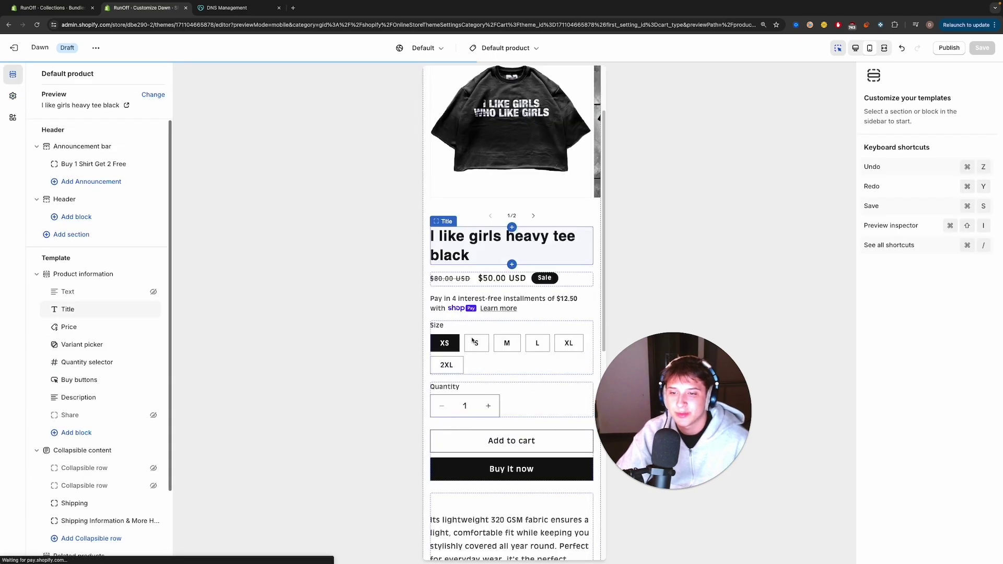
left_click(523, 320)
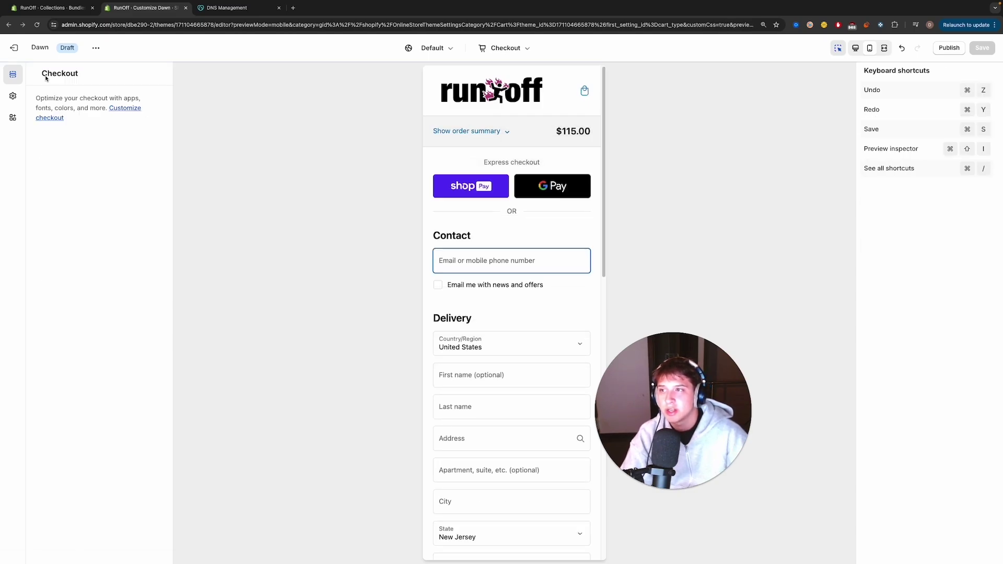
Step: Open the checkout customization and examine its logo, background, color, typography and checkout layout options
left_click(114, 108)
scroll(125, 112, "down", 5)
scroll(125, 112, "up", 4)
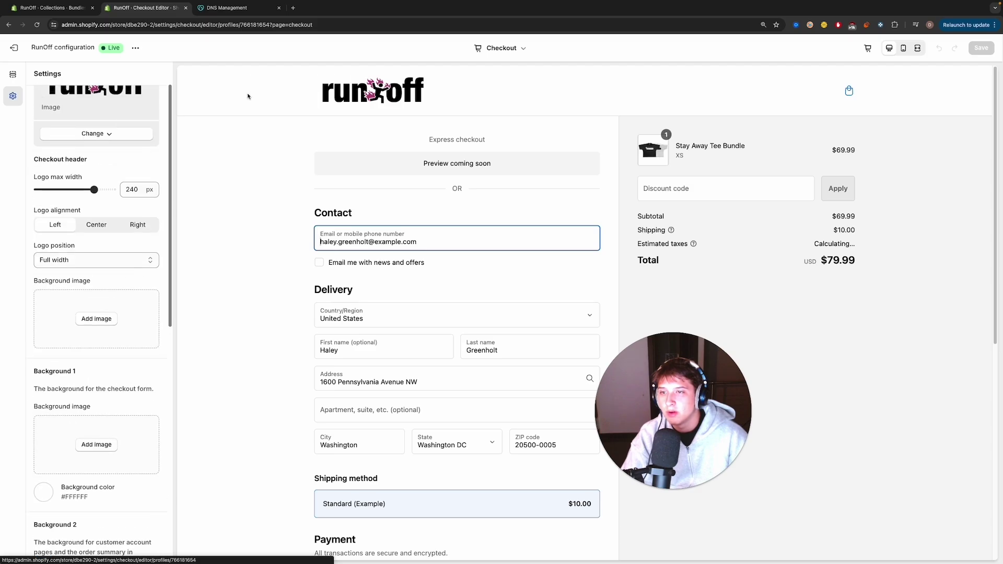
scroll(109, 148, "up", 2)
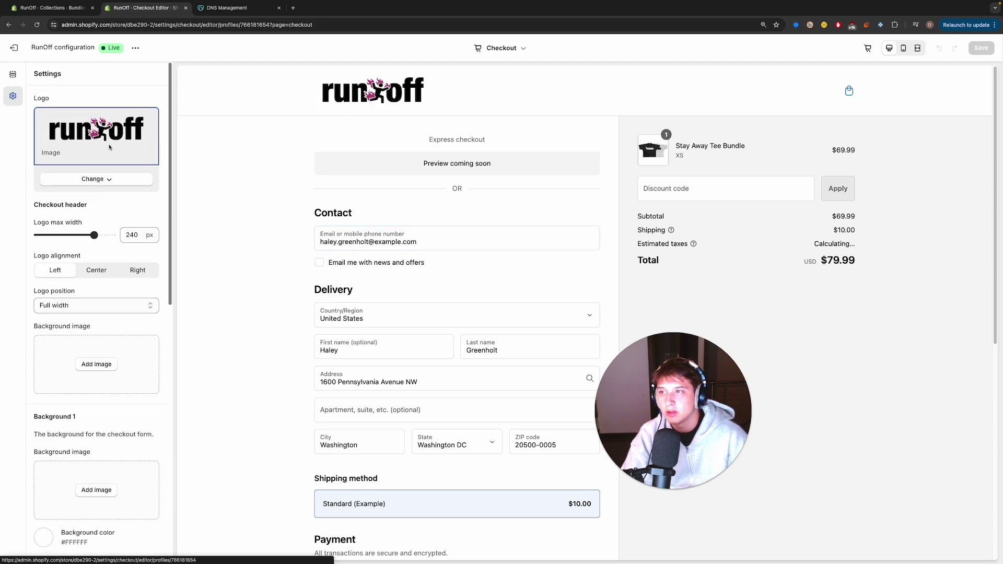
scroll(102, 368, "down", 10)
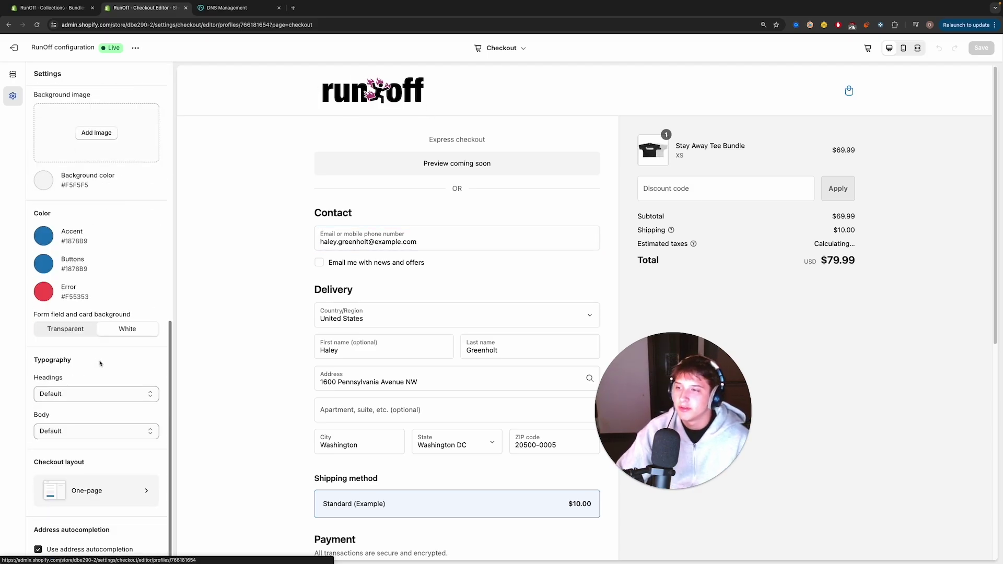
scroll(65, 261, "down", 5)
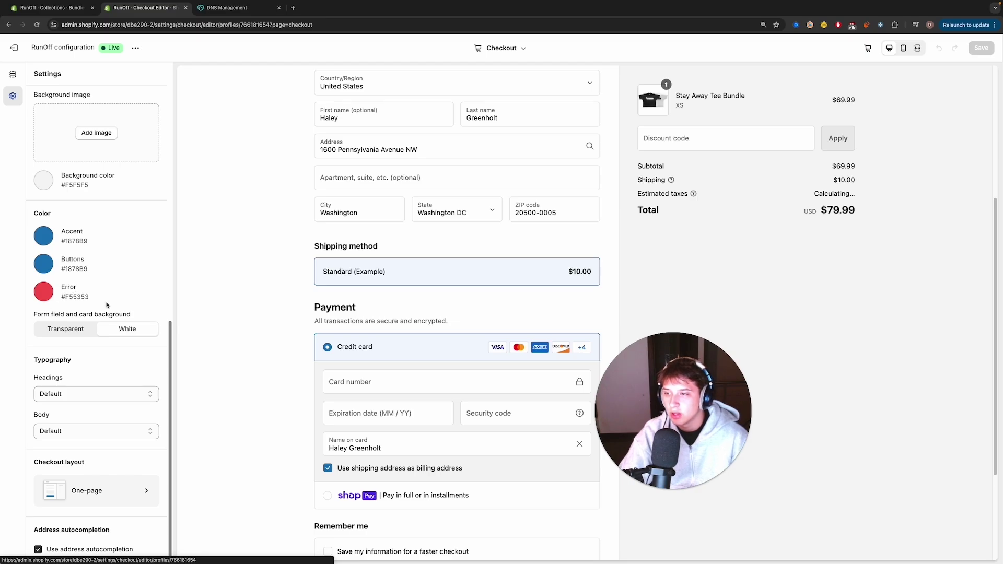
left_click(118, 489)
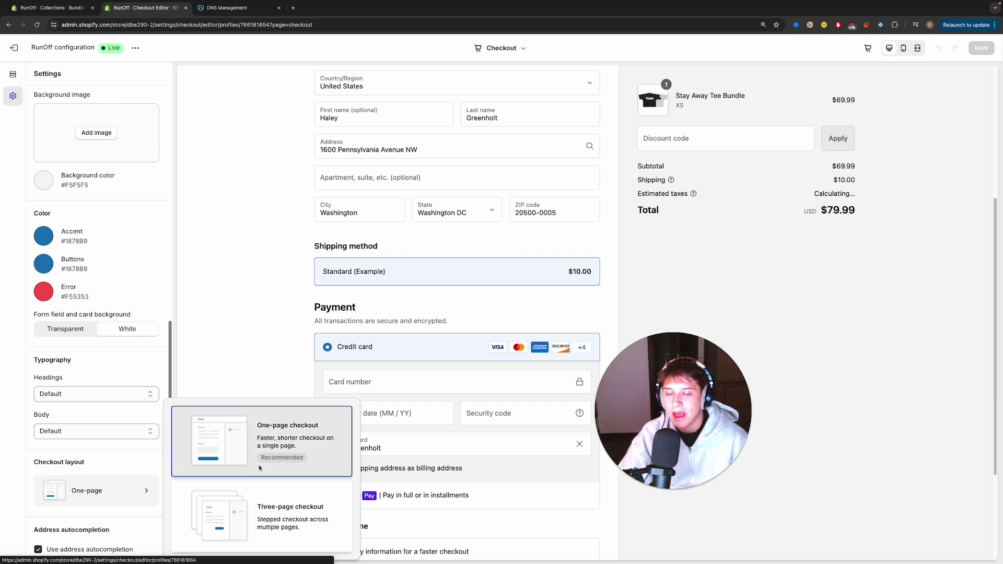
scroll(47, 409, "up", 7)
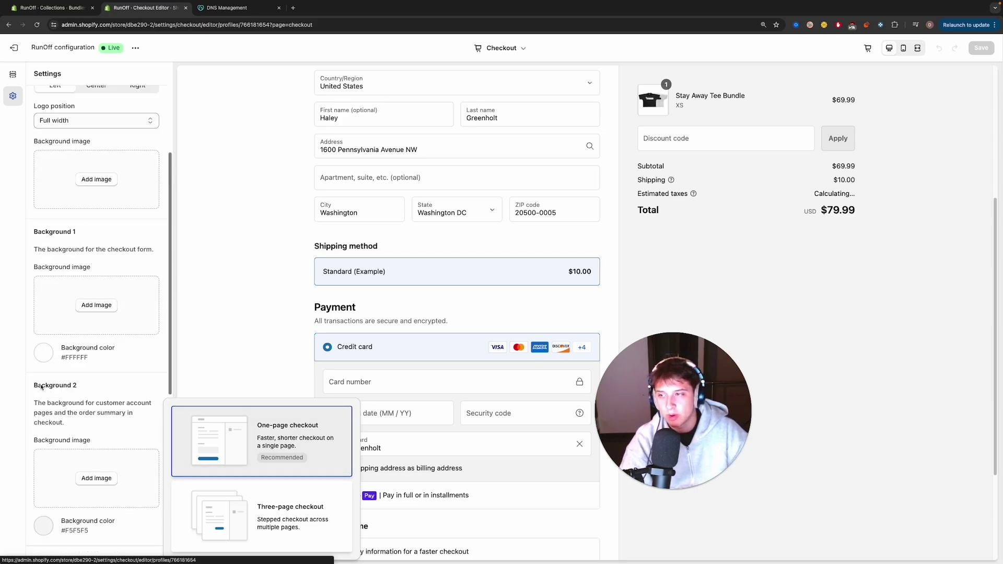
Step: Show the checkout's sections and look through the checkout preview down to the policy links
left_click(15, 75)
scroll(321, 262, "up", 1)
scroll(320, 262, "up", 3)
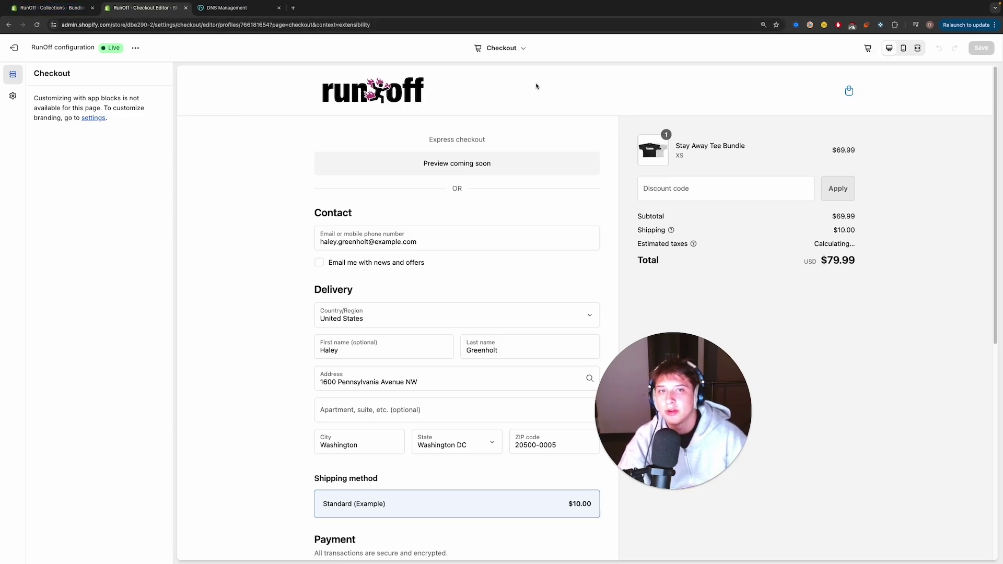
scroll(378, 153, "down", 7)
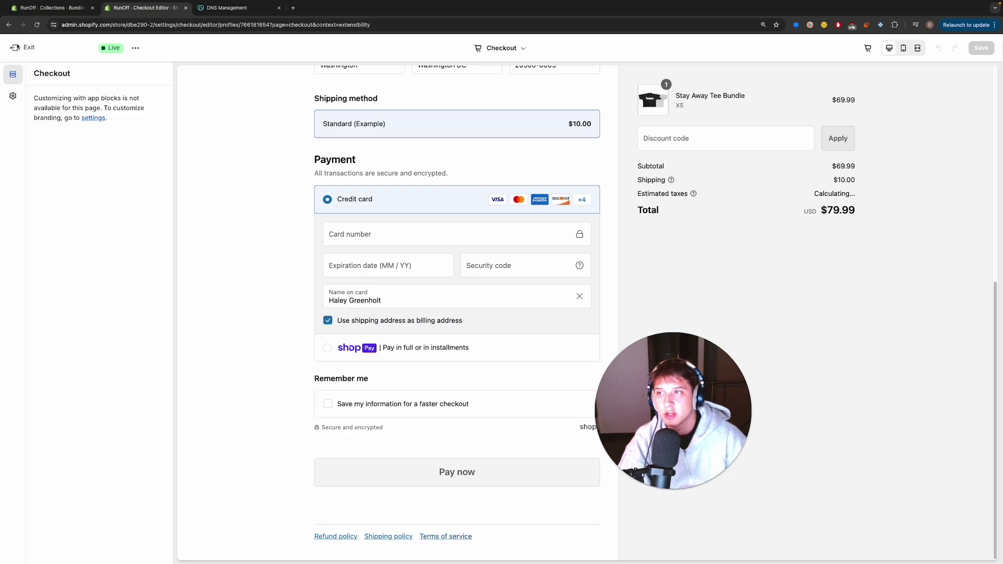
Step: Leave the checkout editor, search the admin for "polic" and view the store's return and refund policy
left_click(15, 47)
left_click(389, 50)
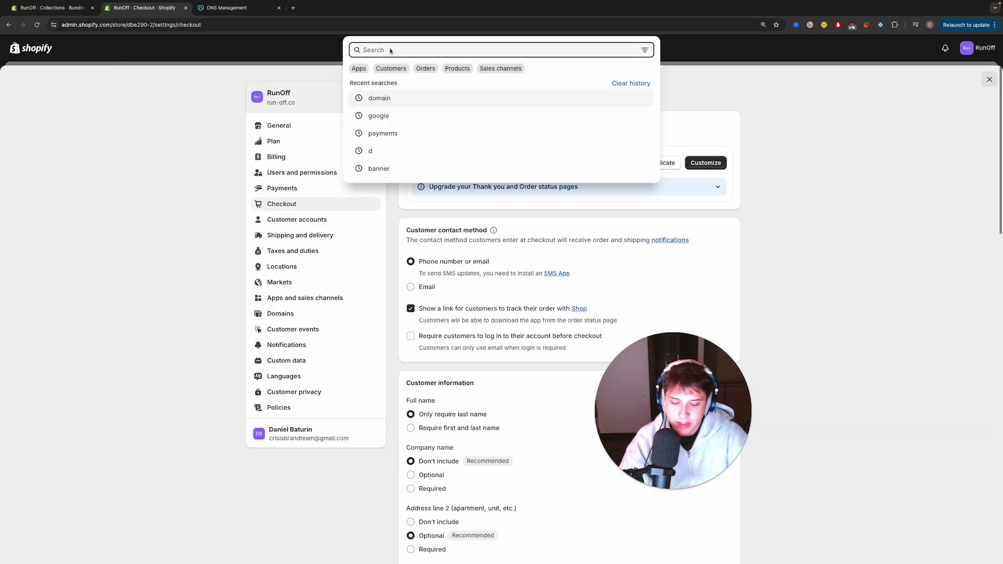
type("polic")
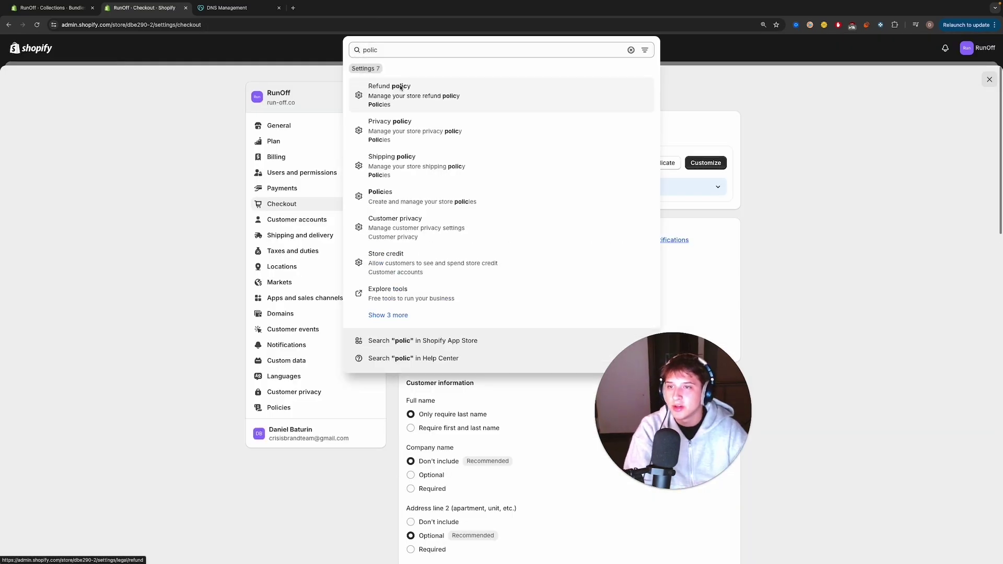
key("Return")
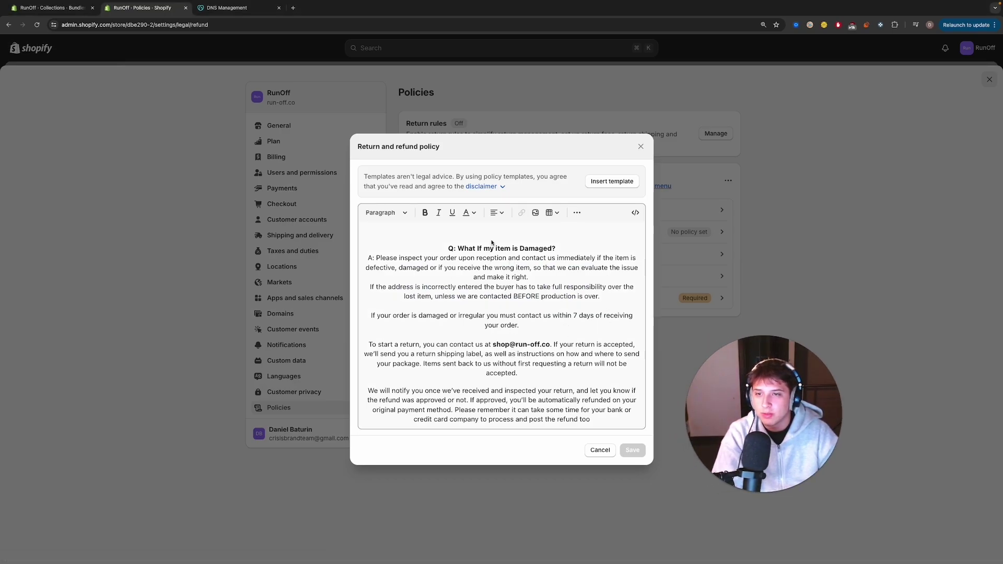
left_click(640, 145)
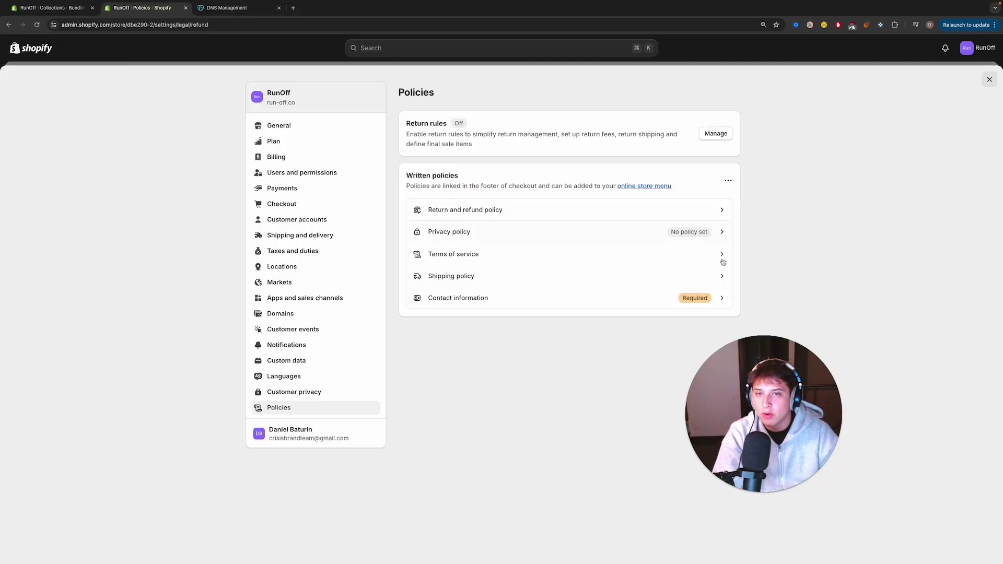
Step: Look at the shipping policy and read the terms of service through to the end, closing each without changes
left_click(544, 275)
left_click(641, 214)
left_click(574, 254)
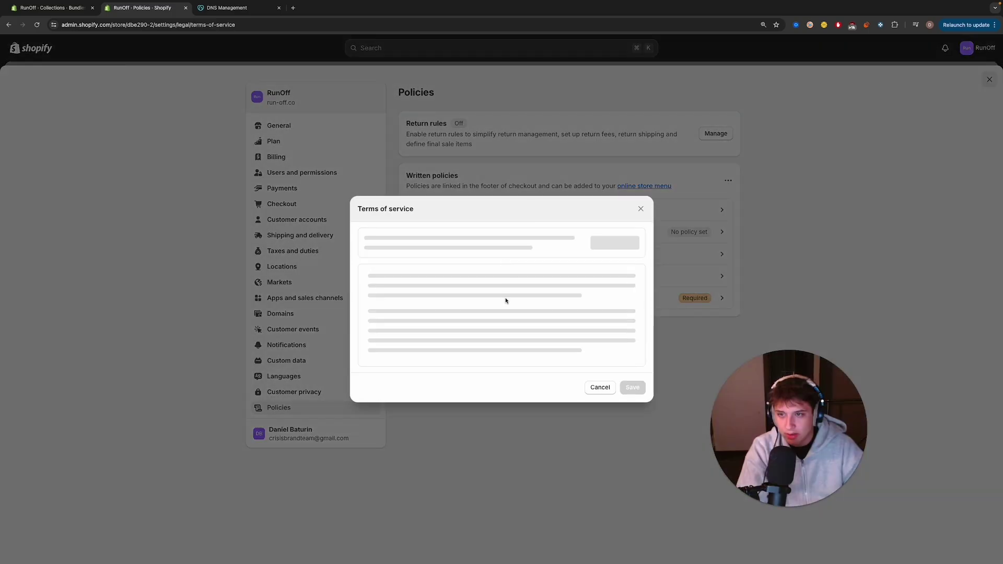
scroll(491, 295, "down", 10)
scroll(617, 252, "up", 10)
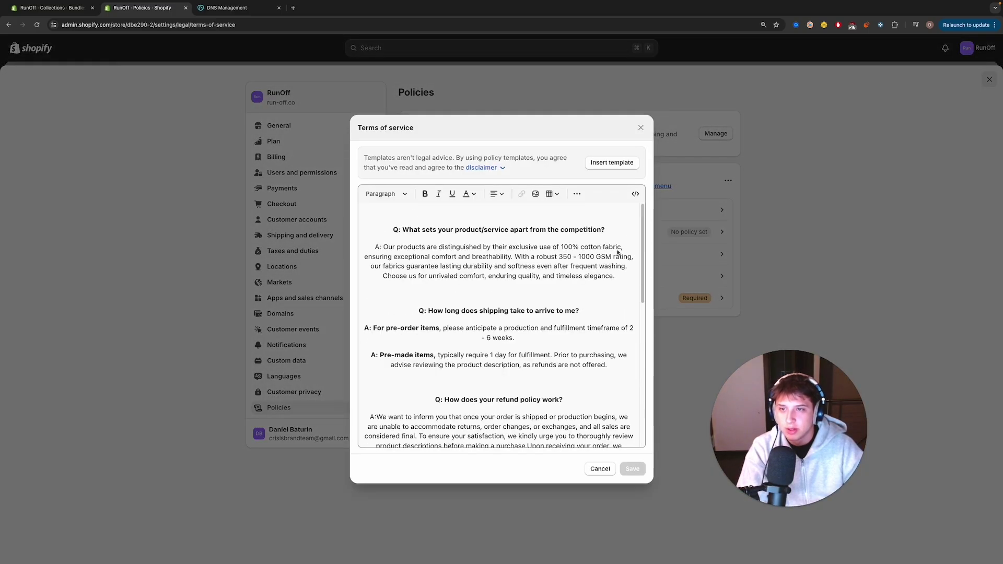
left_click_drag(644, 266, 630, 420)
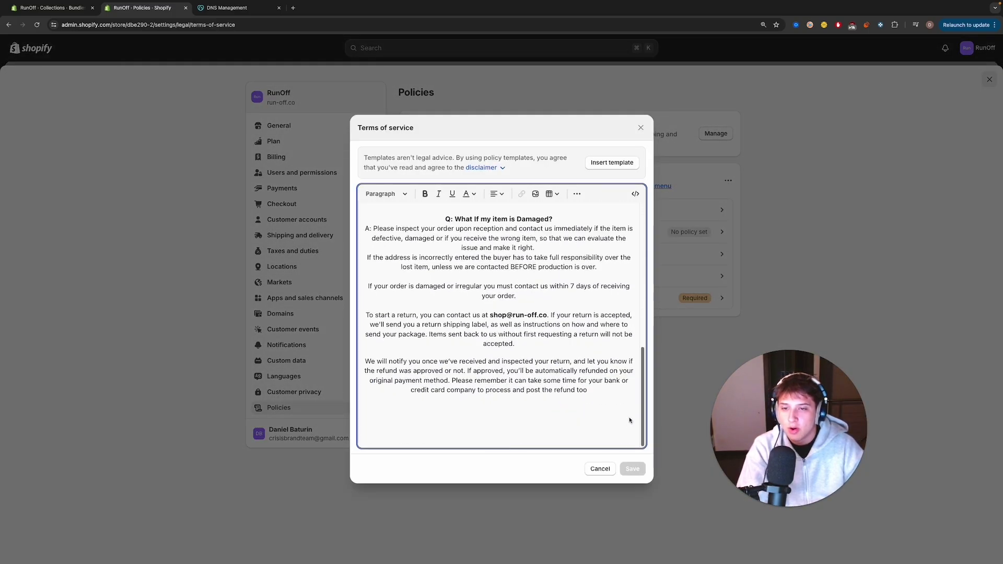
left_click(640, 127)
Step: Check the return and refund policy once more and exit the store settings to the admin home
left_click(513, 216)
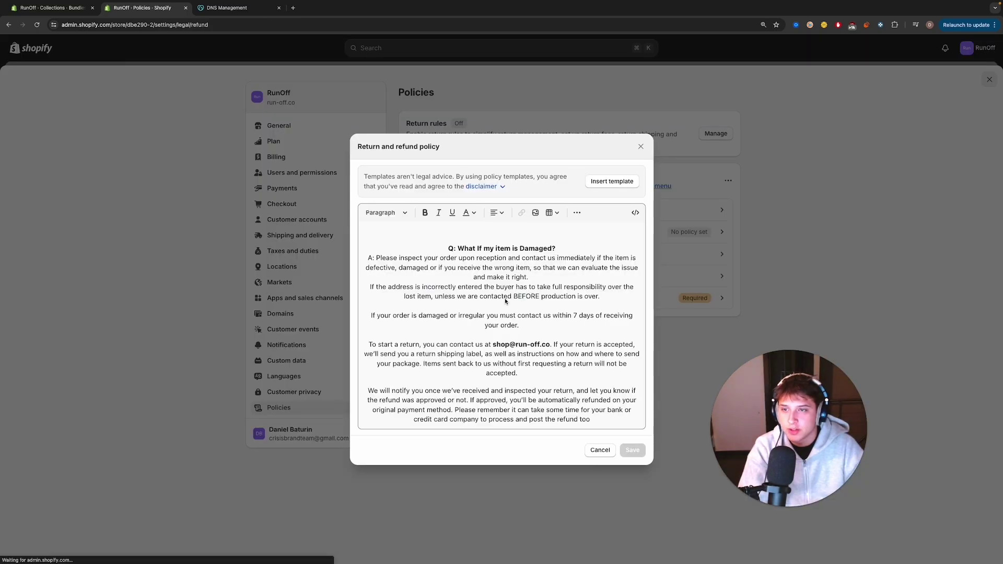
left_click(640, 147)
left_click(991, 80)
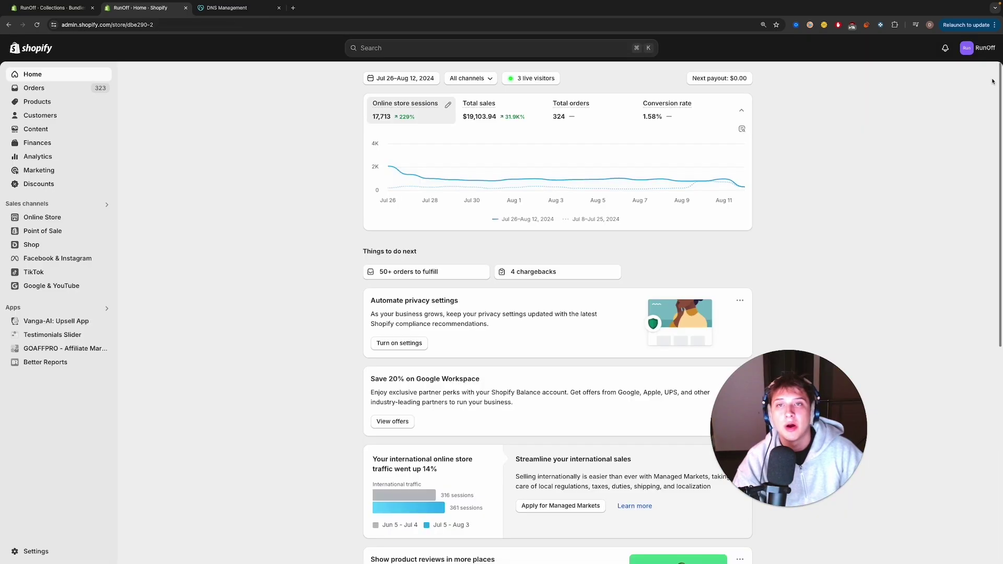